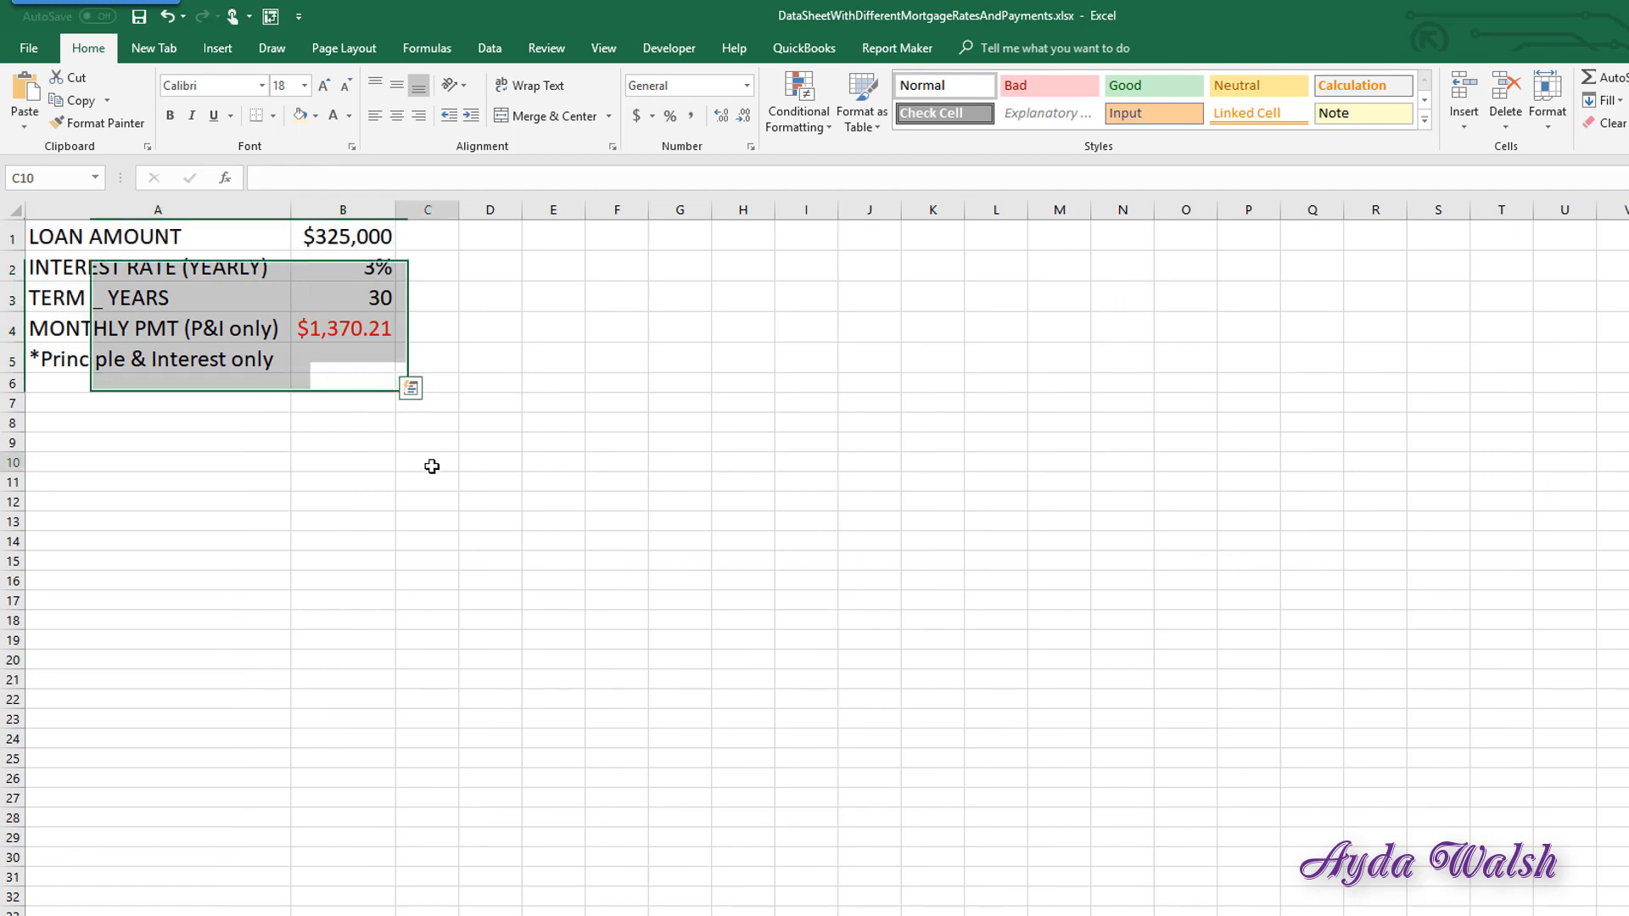
# Set the loan amount in B1 to $500,000 and the yearly interest rate in B2 to 4%
pyautogui.click(176, 237)
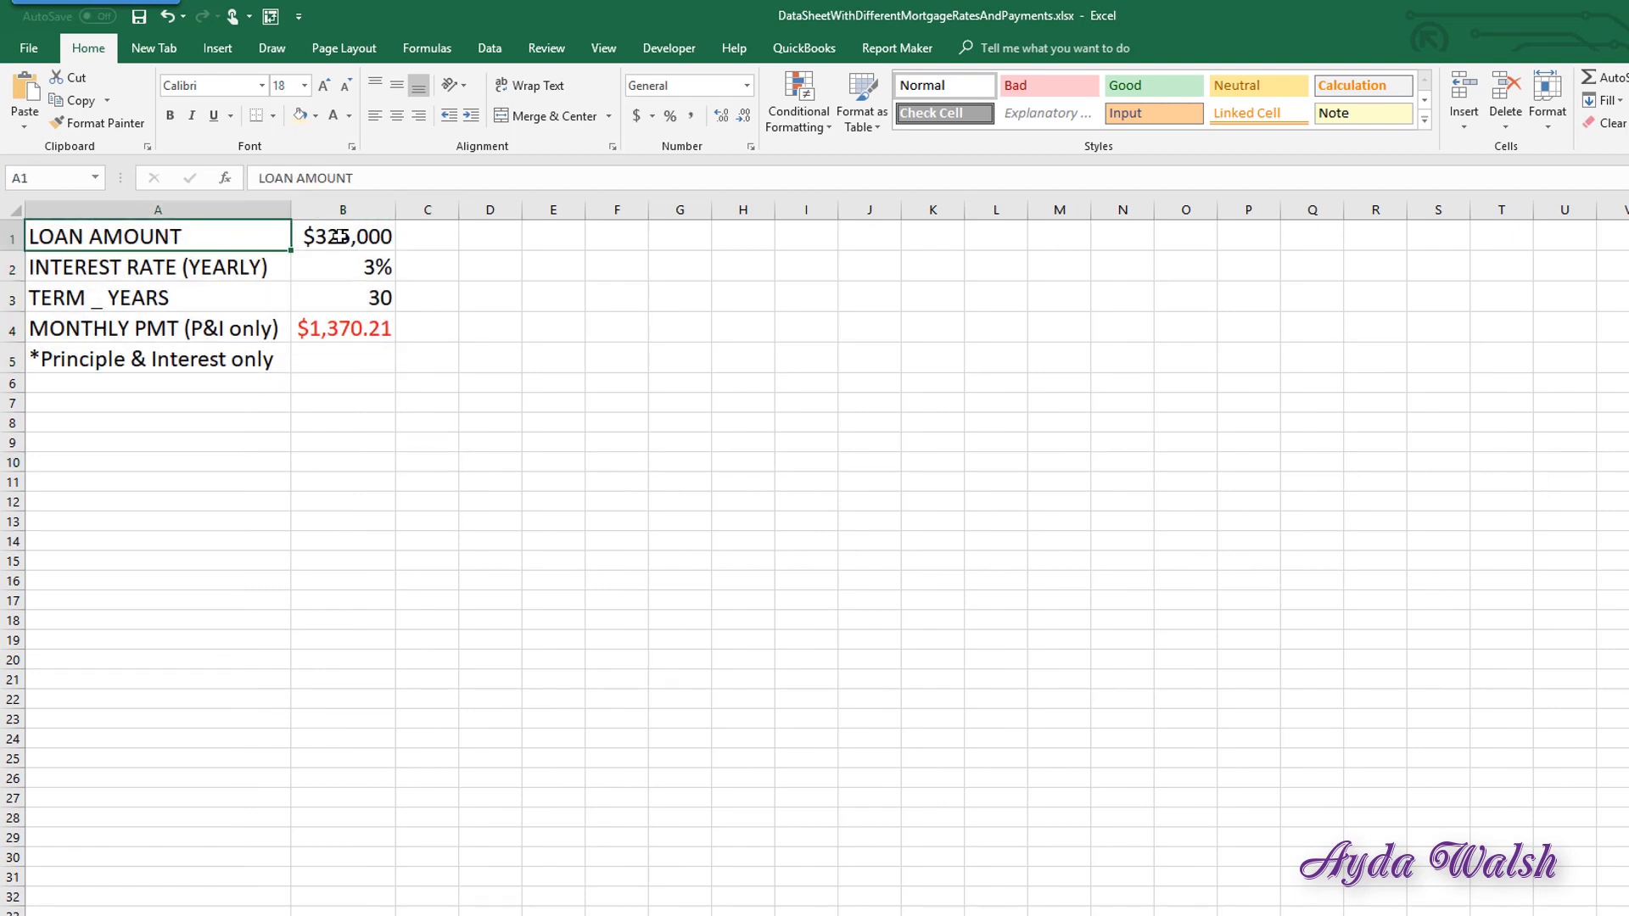
pyautogui.click(343, 236)
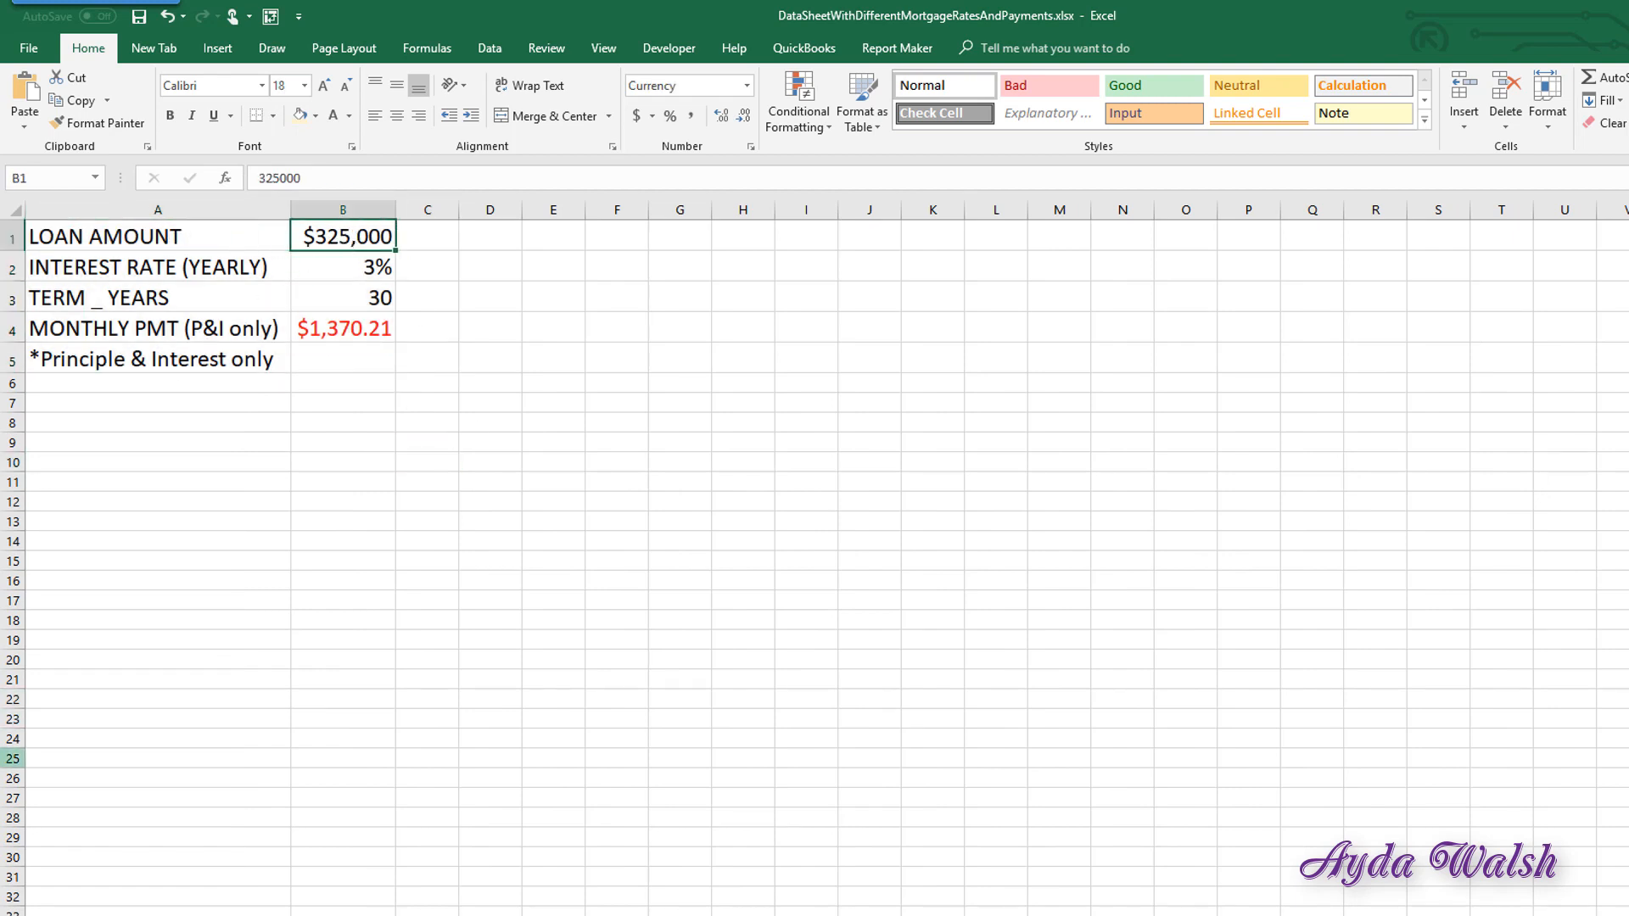
pyautogui.write('50')
pyautogui.press('Return')
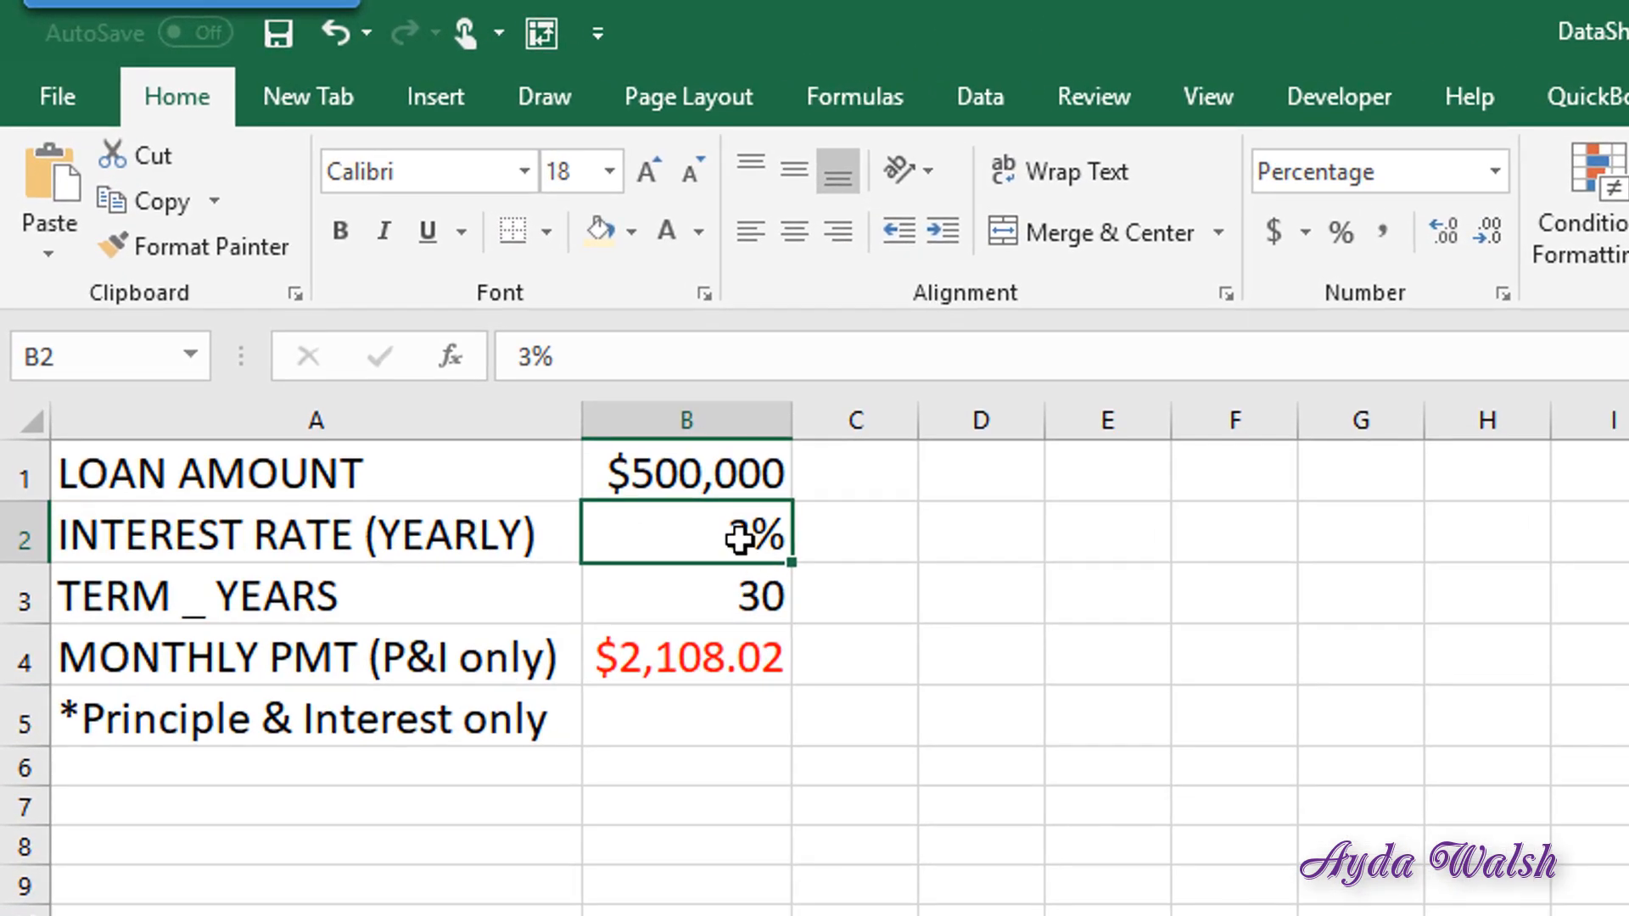
pyautogui.write('4')
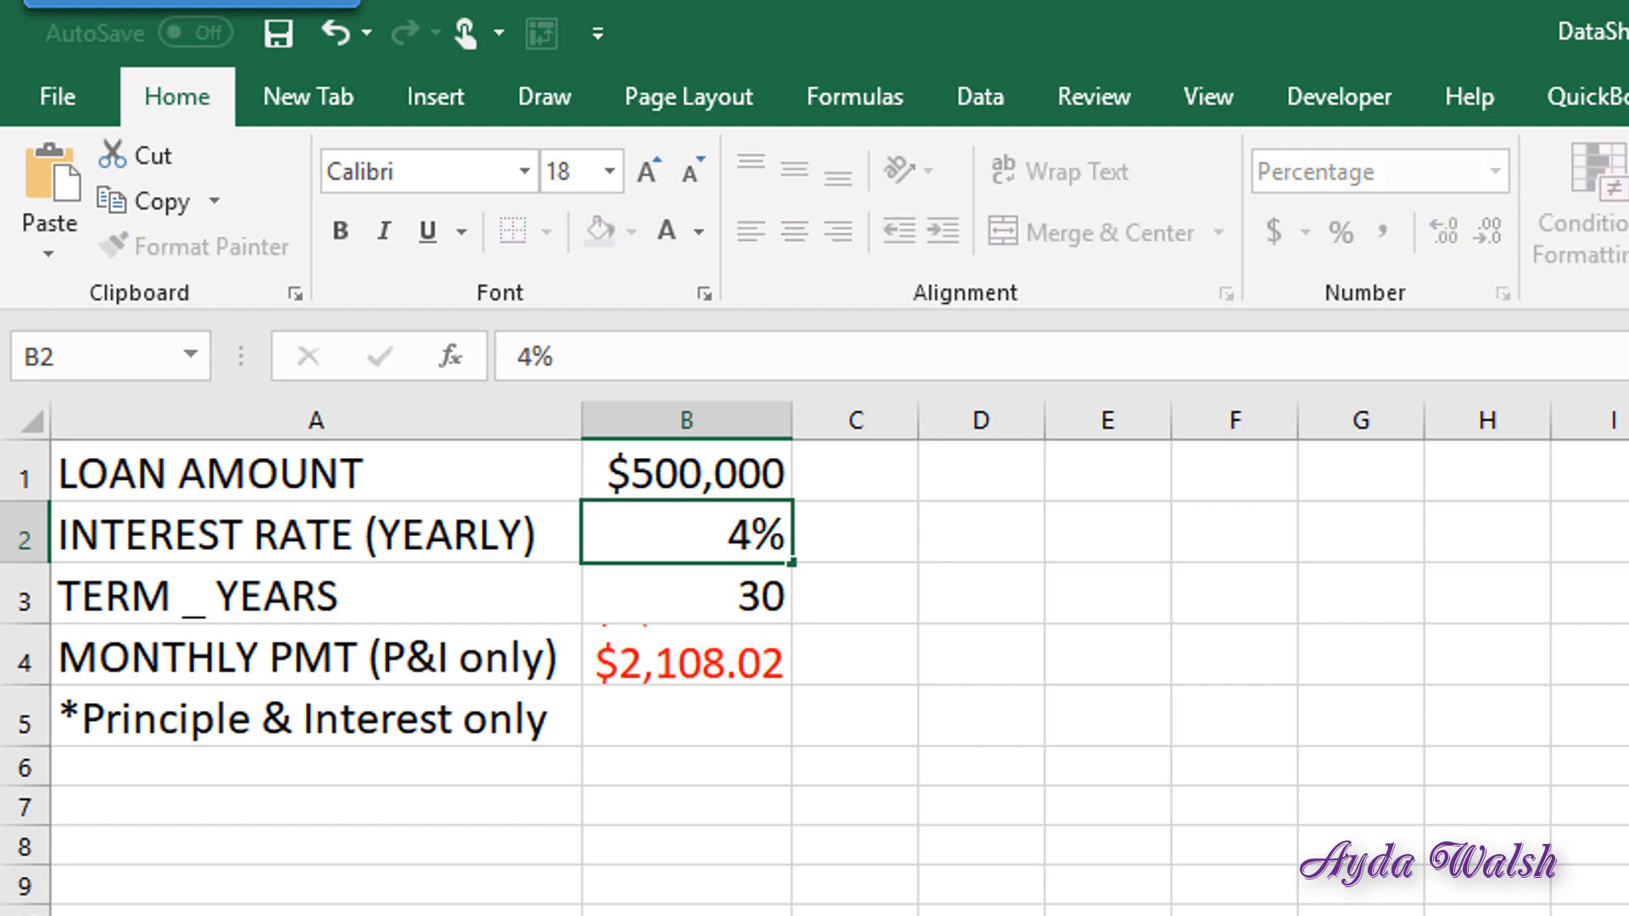
pyautogui.press('Return')
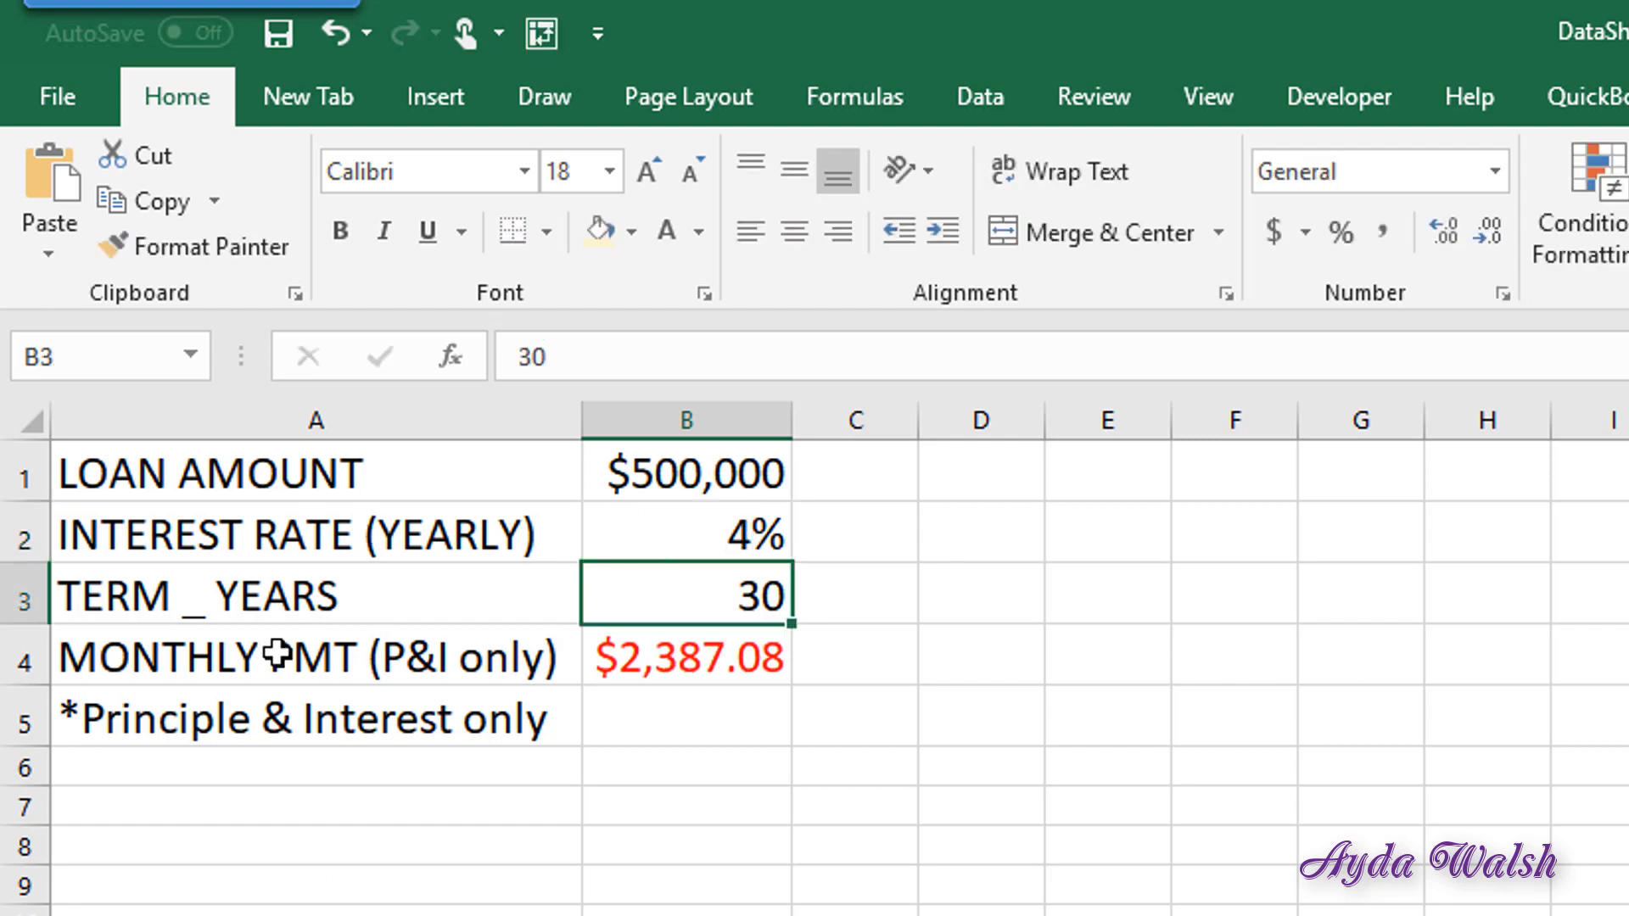
# Examine the formula behind the monthly payment in B4
pyautogui.click(297, 653)
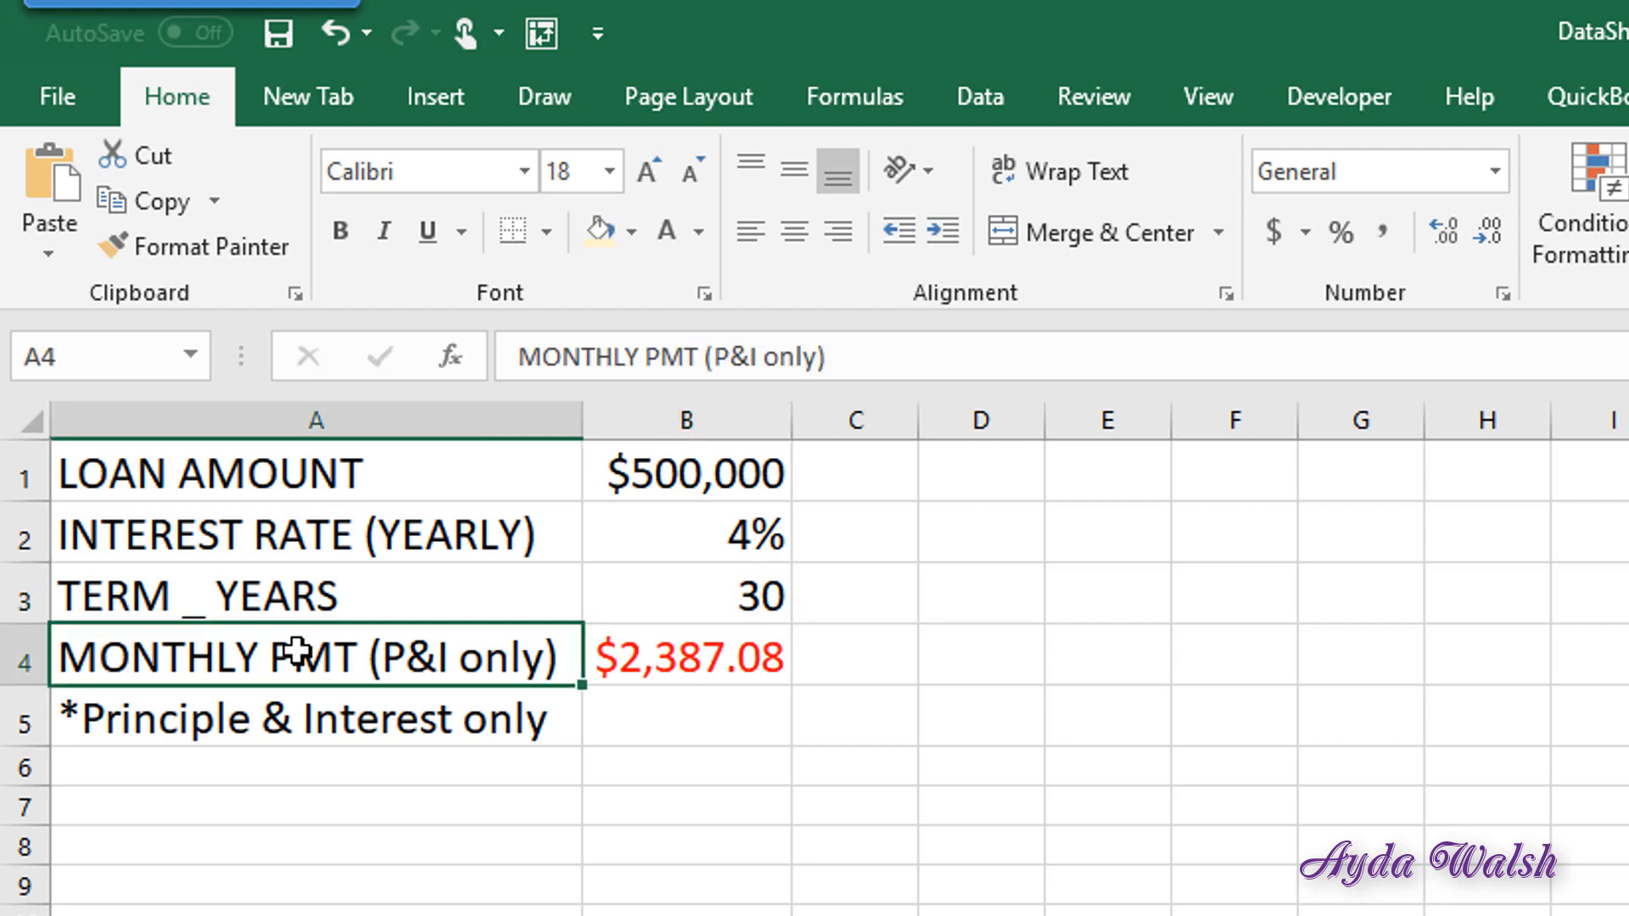
pyautogui.click(666, 654)
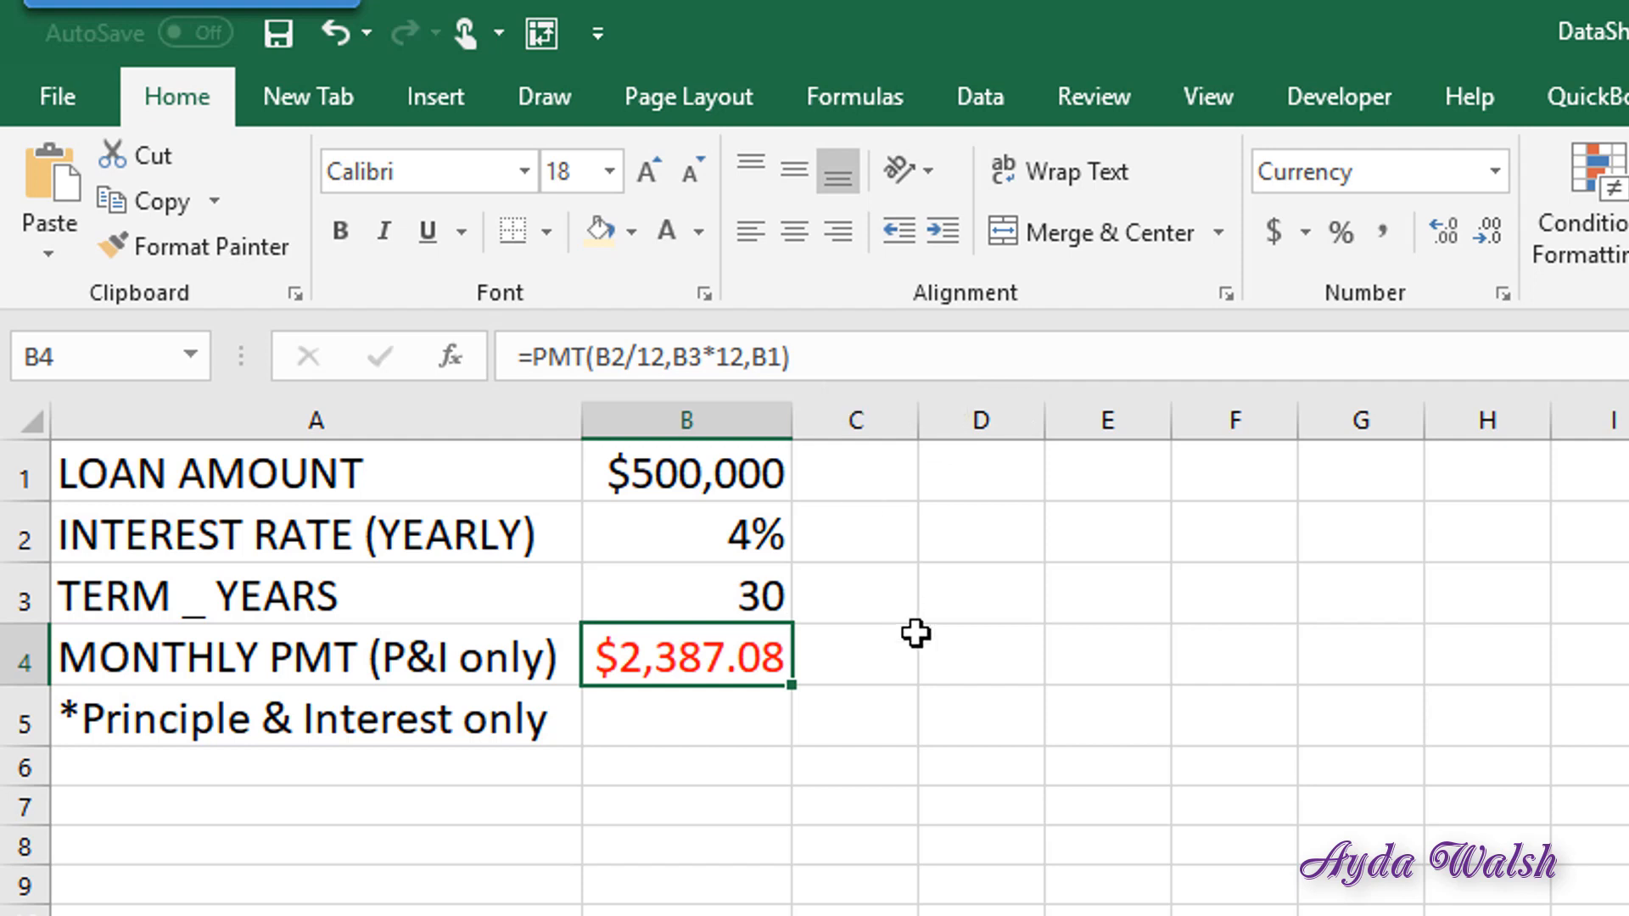
pyautogui.click(962, 669)
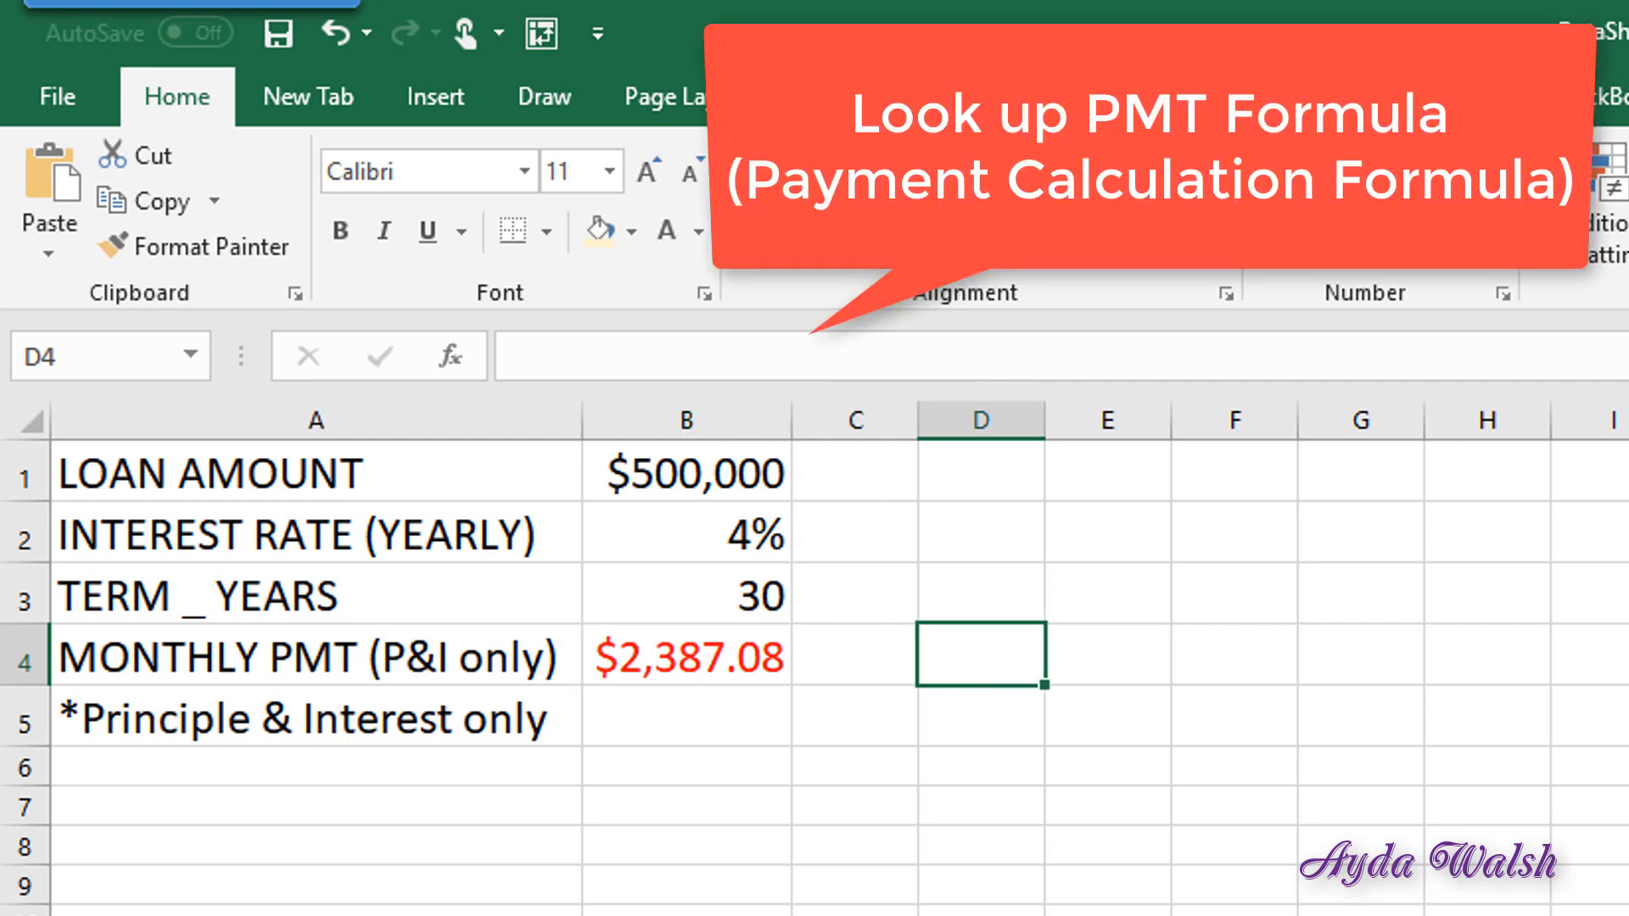
pyautogui.write('=PMT')
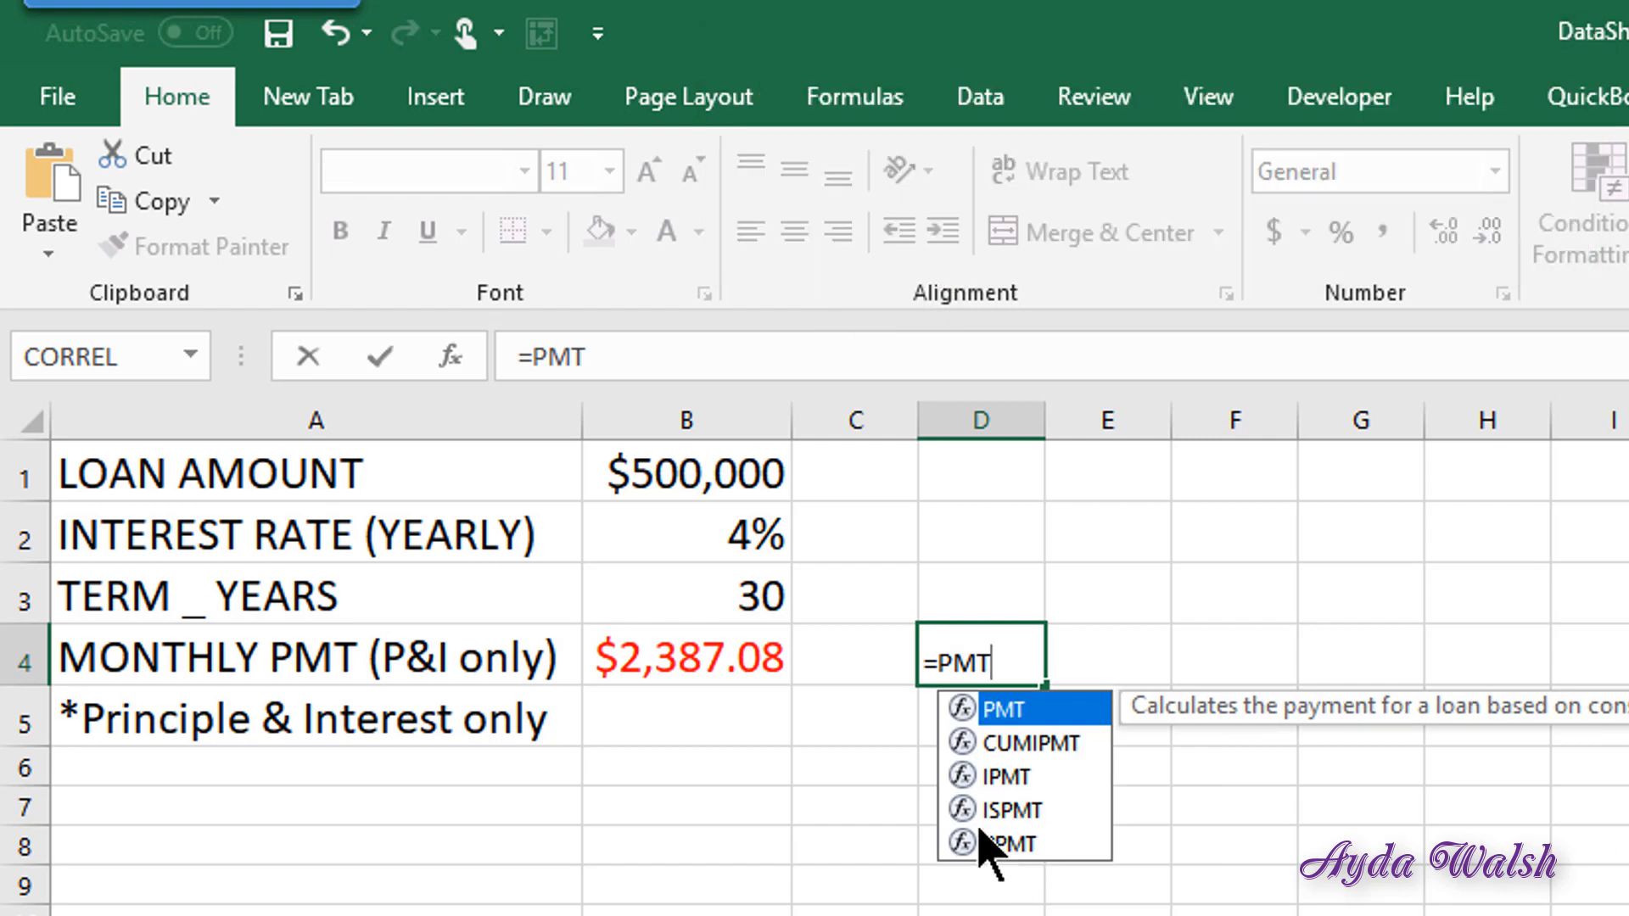
pyautogui.doubleClick(1012, 716)
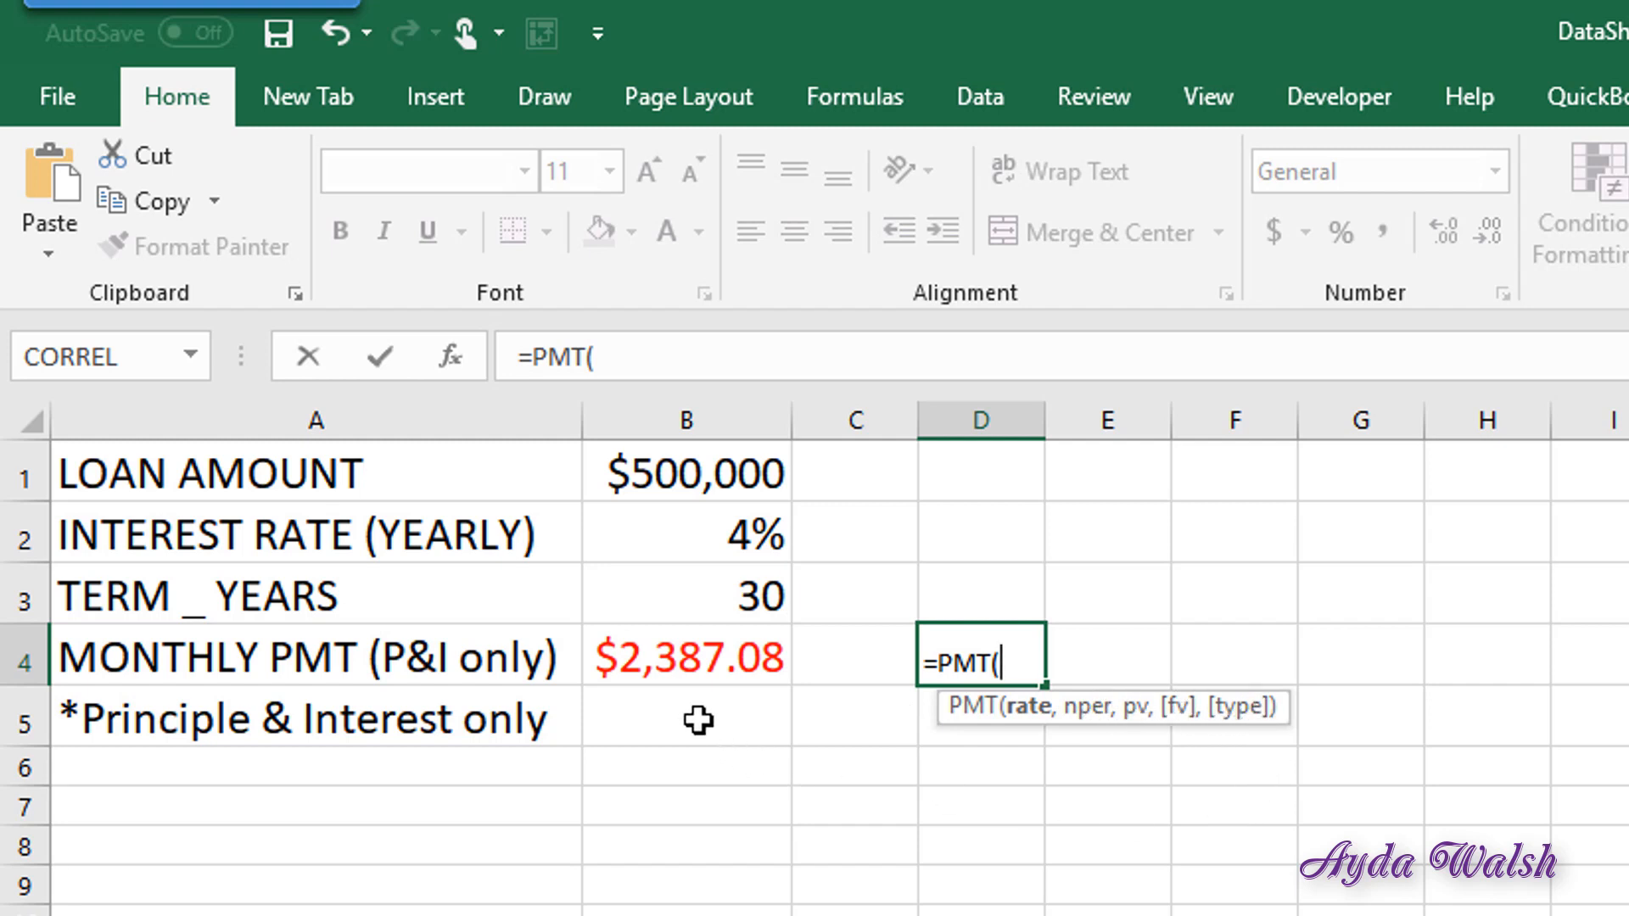
pyautogui.click(697, 662)
pyautogui.press('Escape')
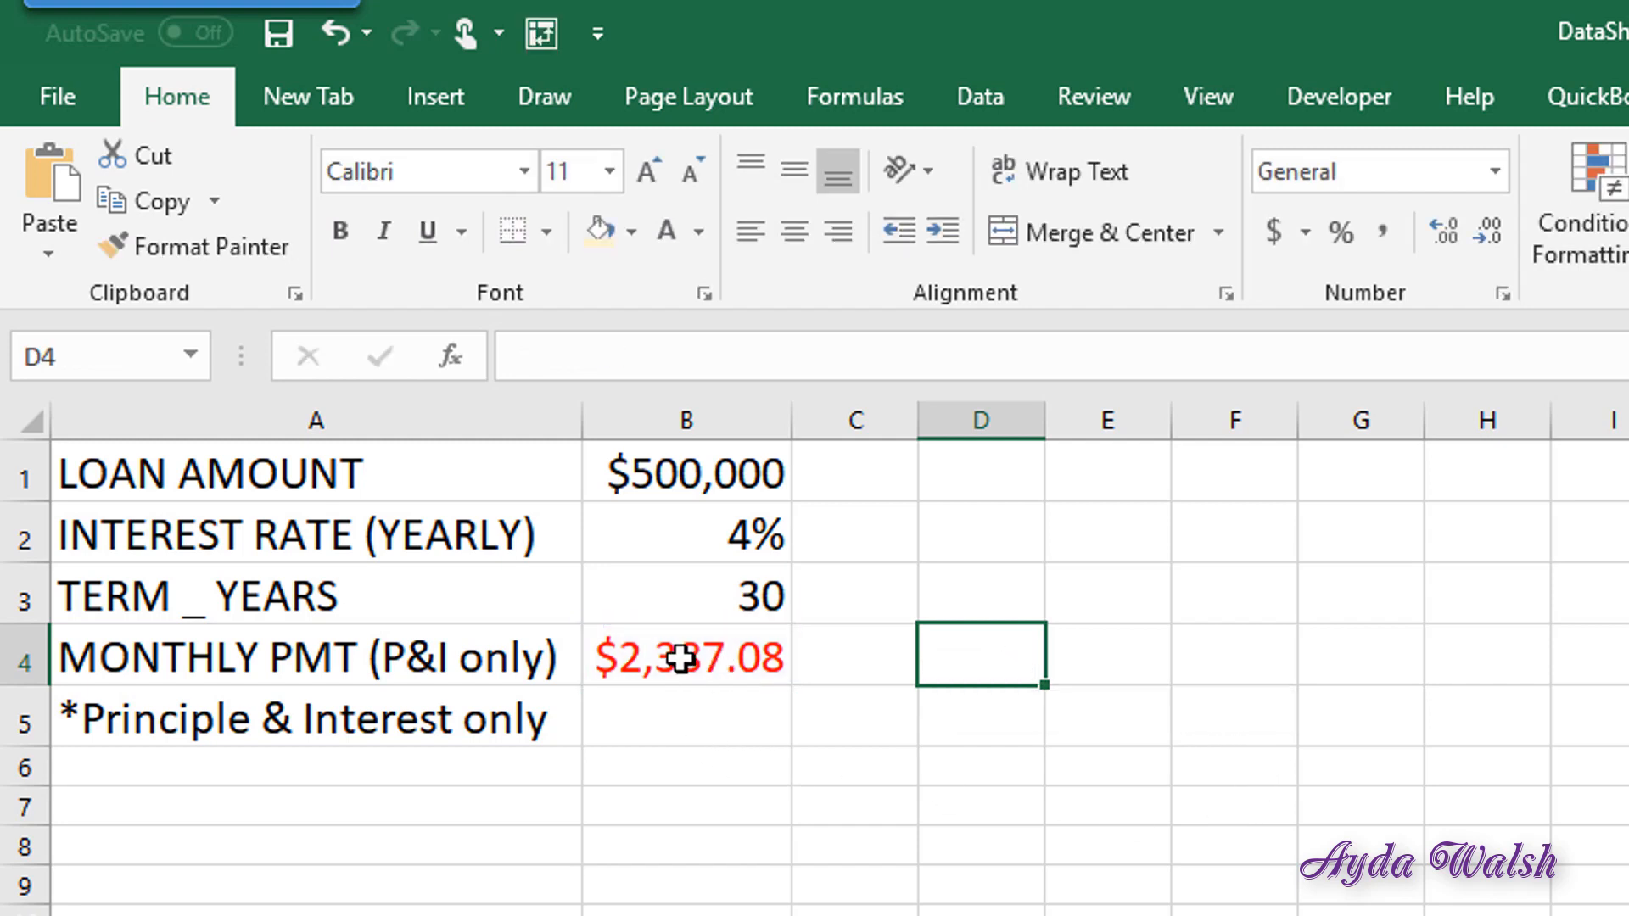
# Enter the label INCREMENT FOR LOAN AMOUNT in cell A7, below the loan details
pyautogui.click(677, 662)
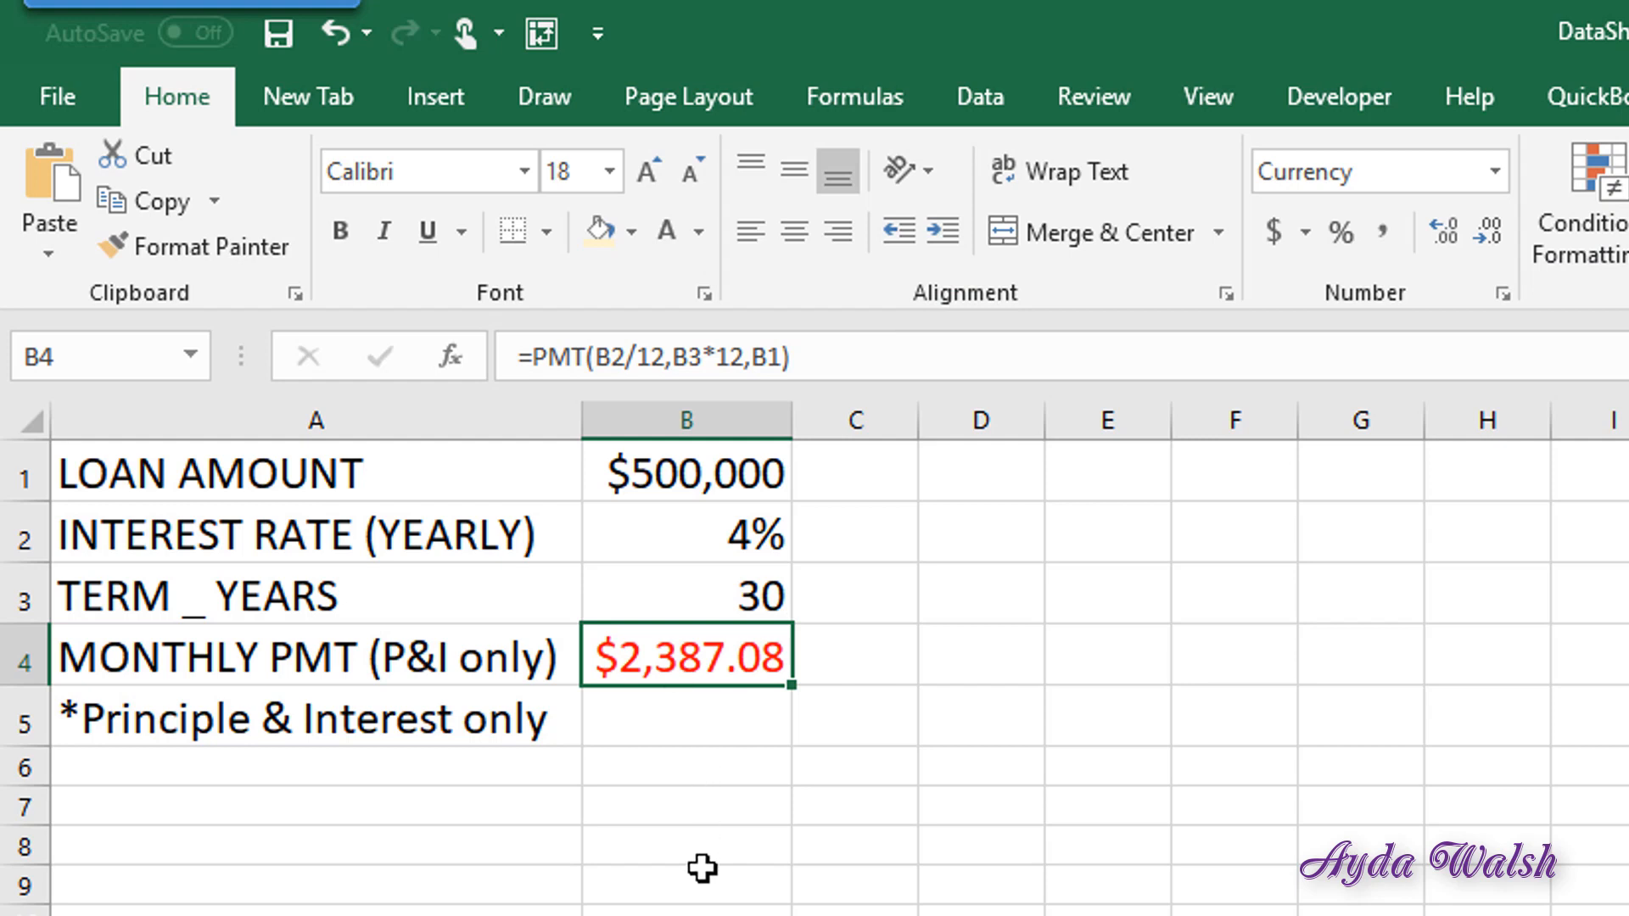
pyautogui.click(704, 858)
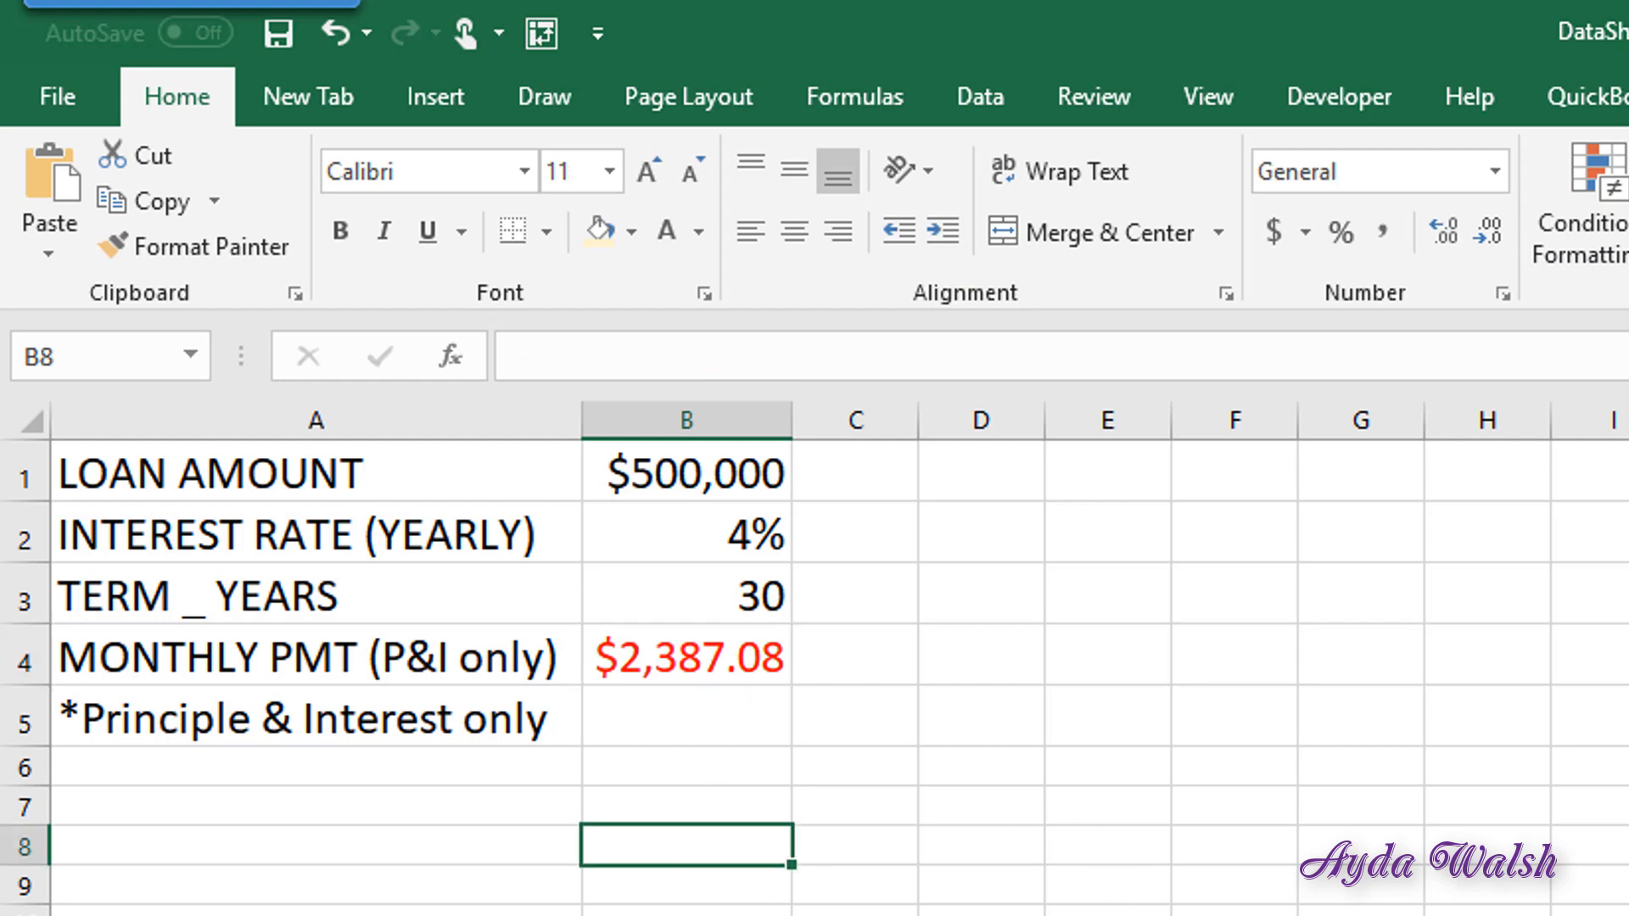
pyautogui.click(330, 813)
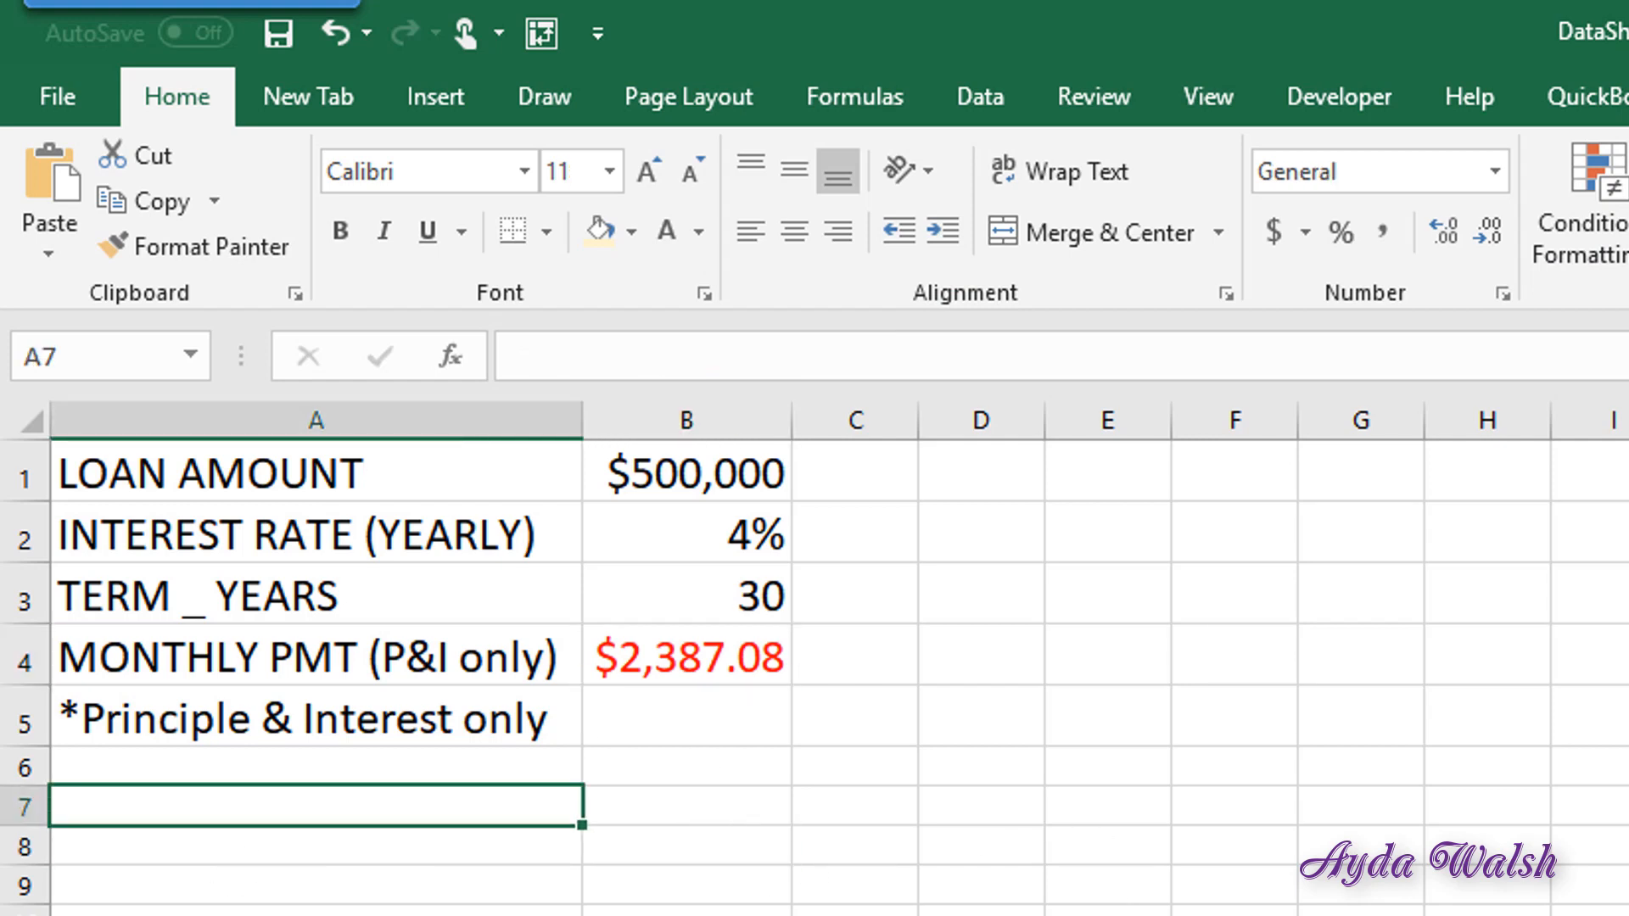
pyautogui.write('INCREEM')
pyautogui.press('BackSpace')
pyautogui.press('BackSpace')
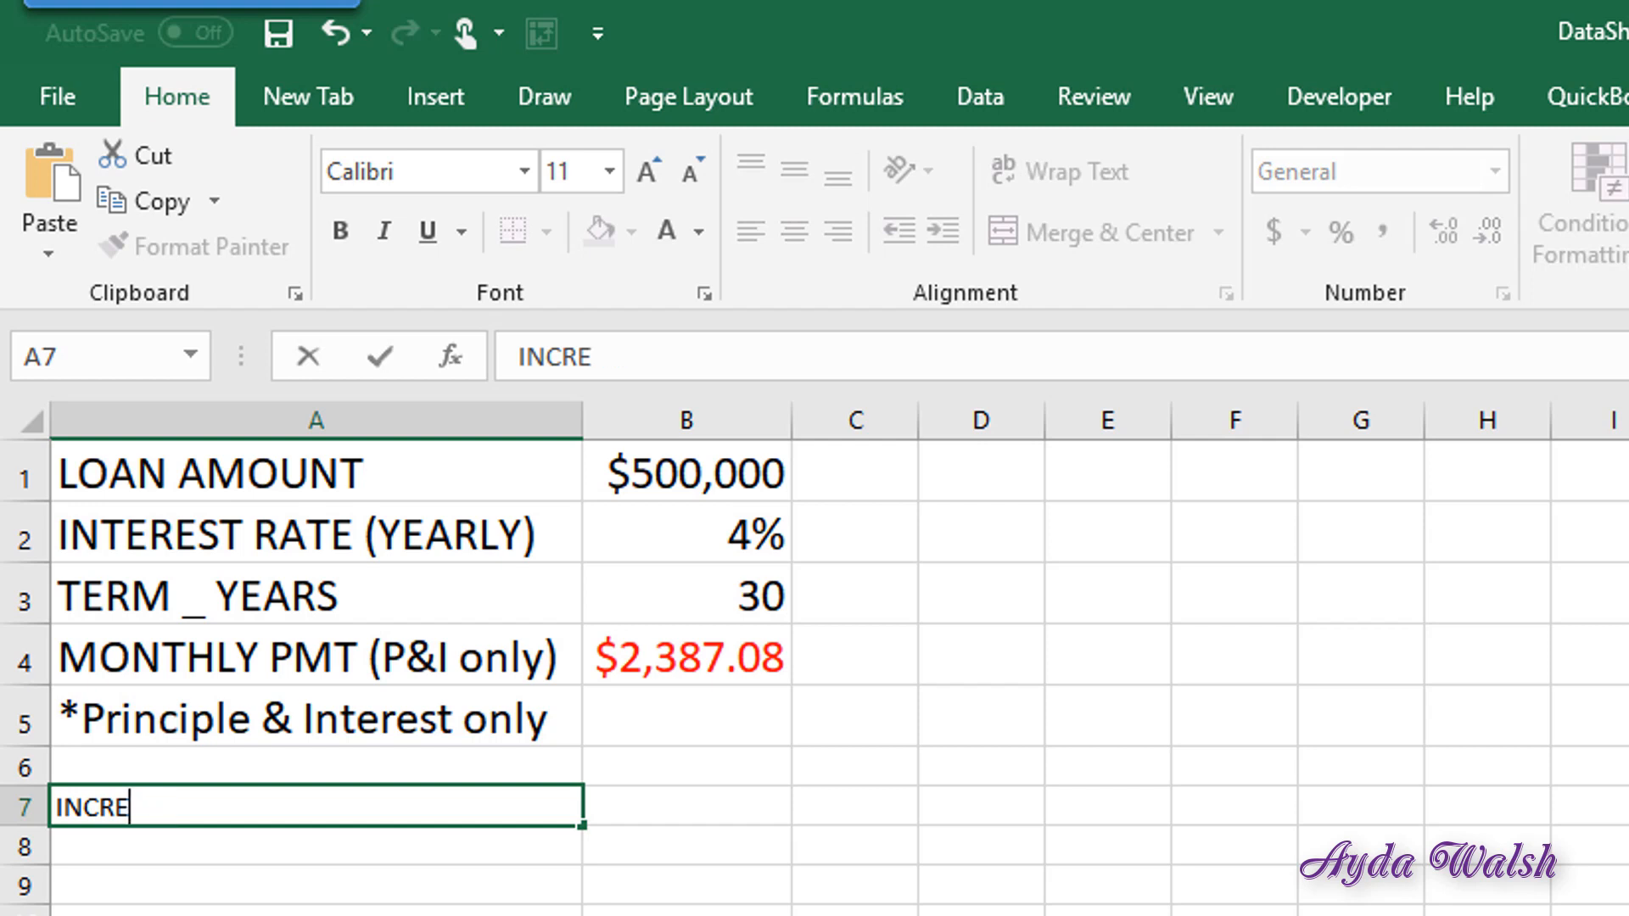
pyautogui.write('MENT FOR ')
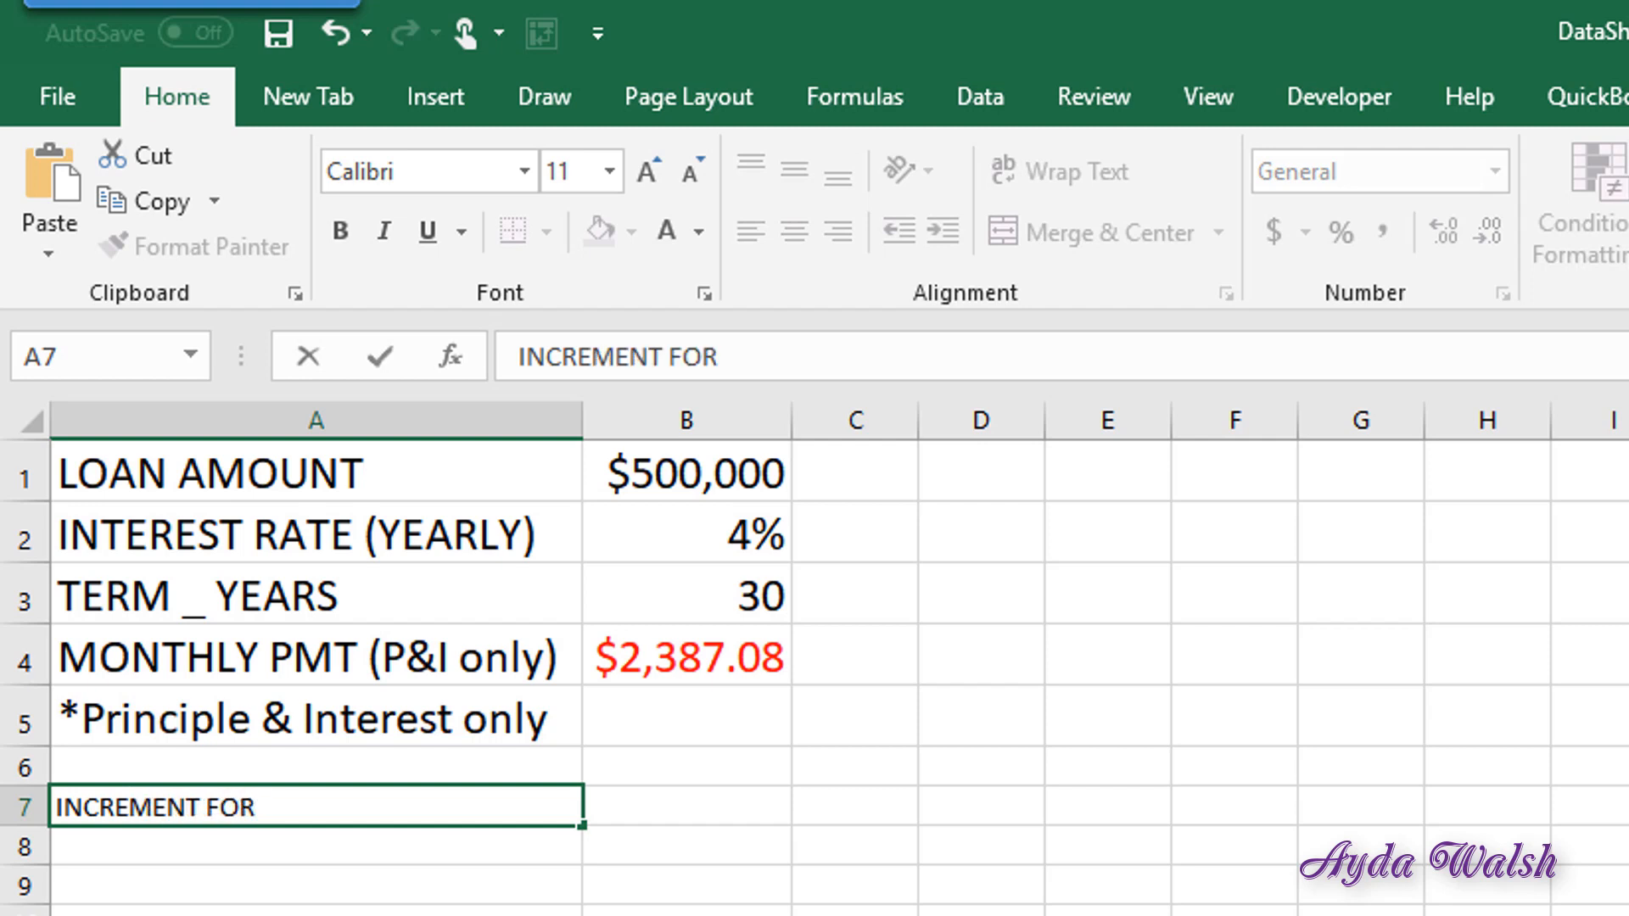
pyautogui.write('LOAN AMOUNT')
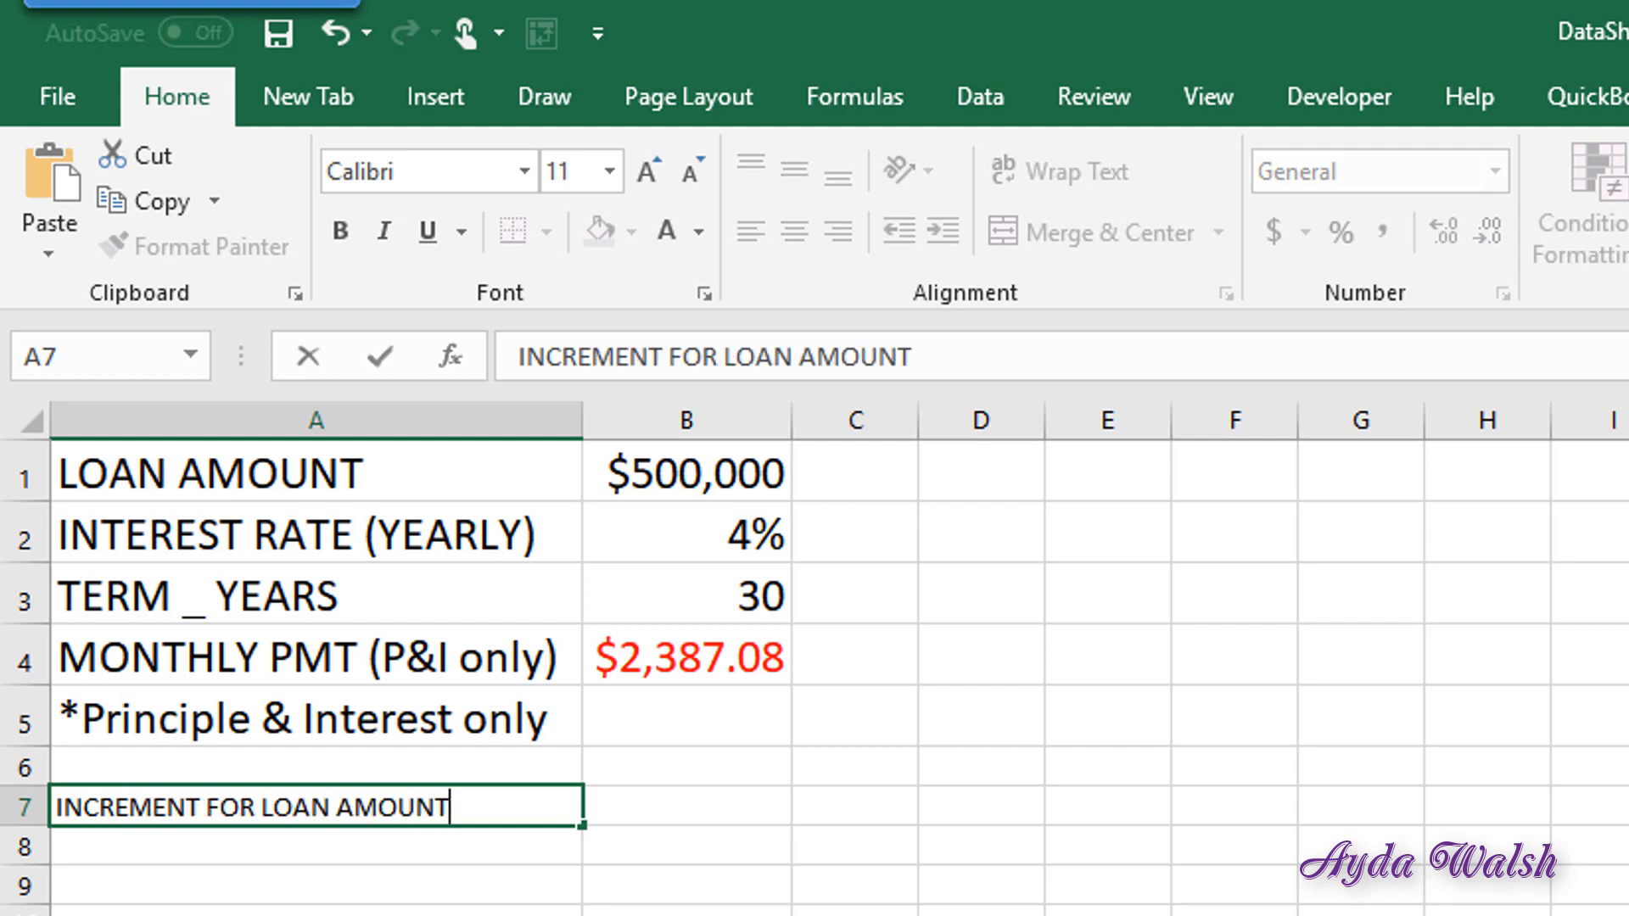
pyautogui.press('Return')
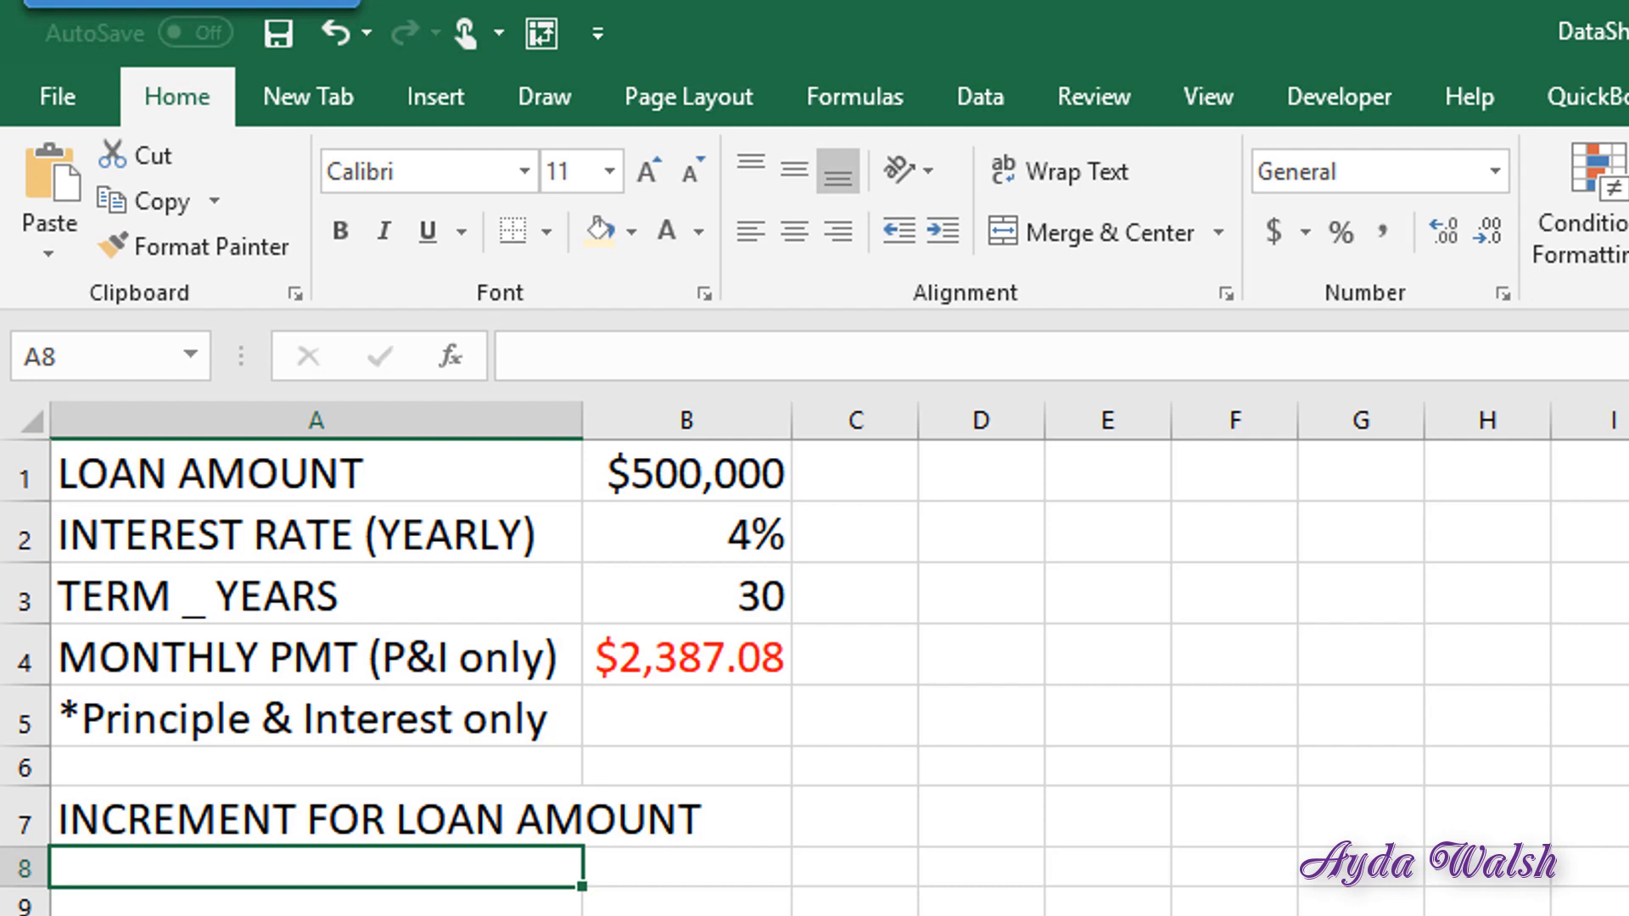
# Enter the label INCREMENT FOR INTEREST RATE in A8 and widen column A to fit both increment labels
pyautogui.write('INCREMENT FOR ')
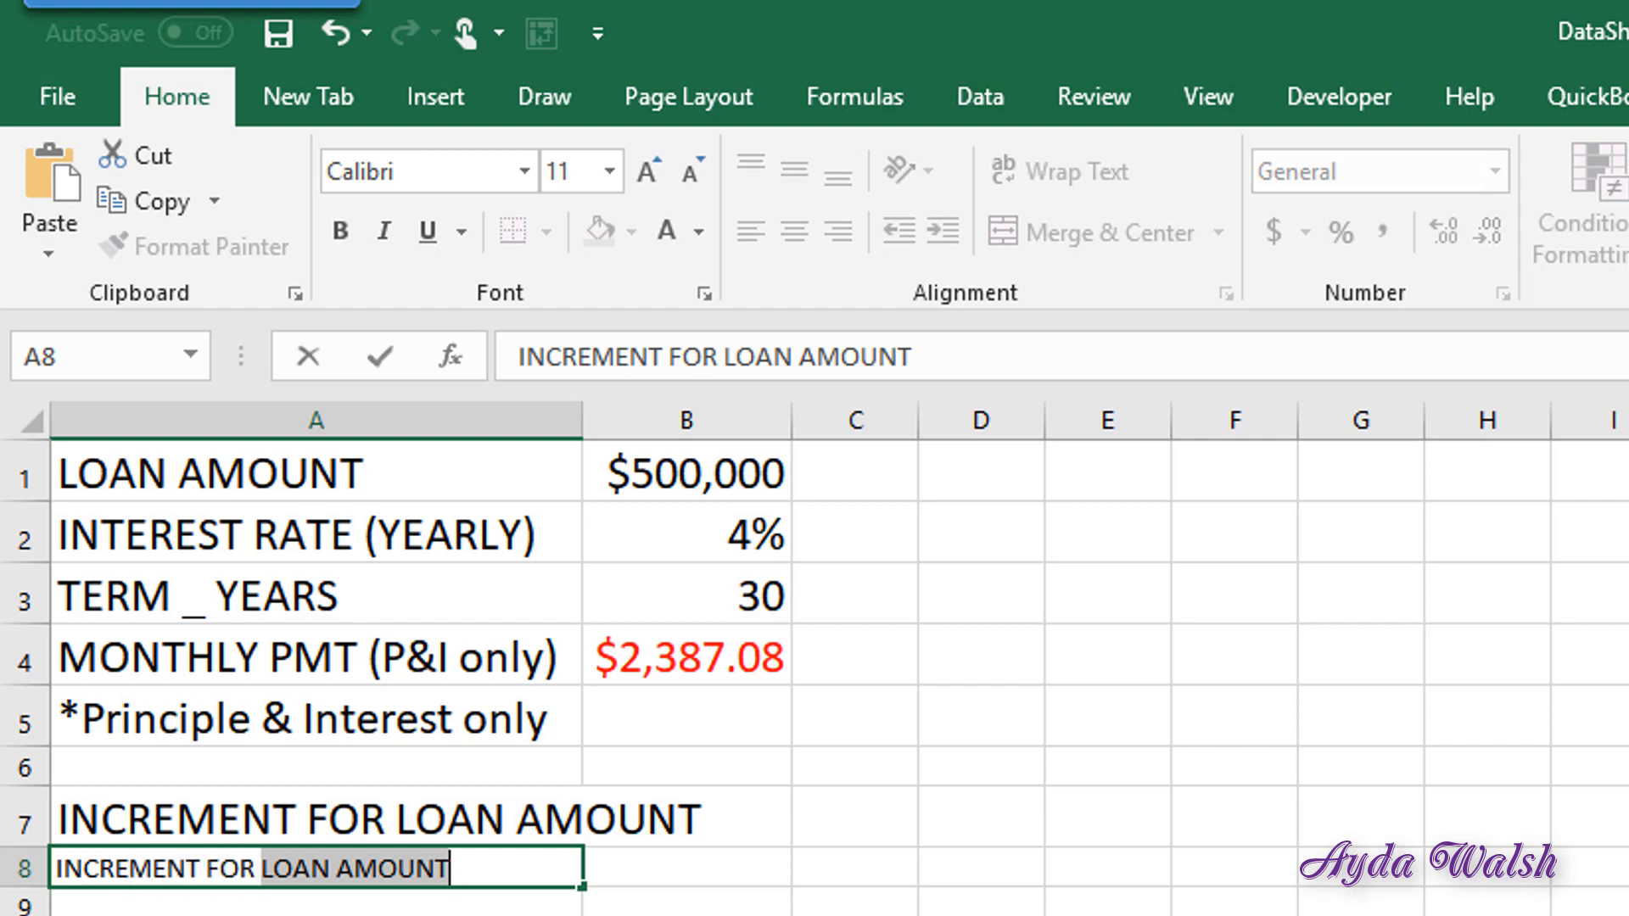
pyautogui.write('INTERNET')
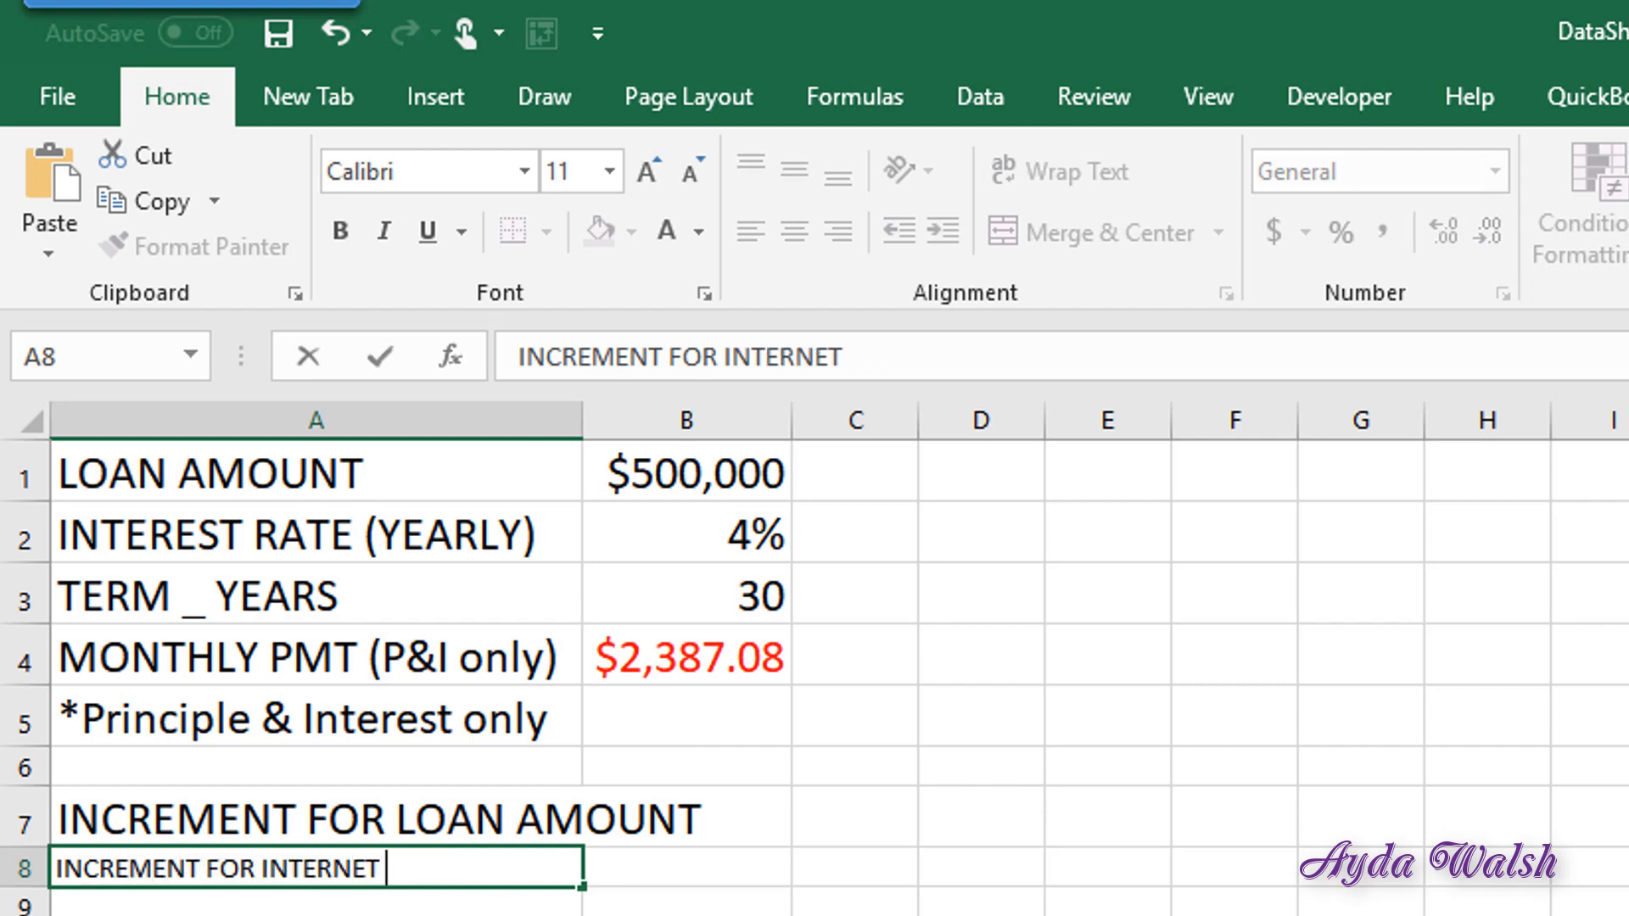
pyautogui.press('BackSpace')
pyautogui.press('BackSpace')
pyautogui.write('EST RATE')
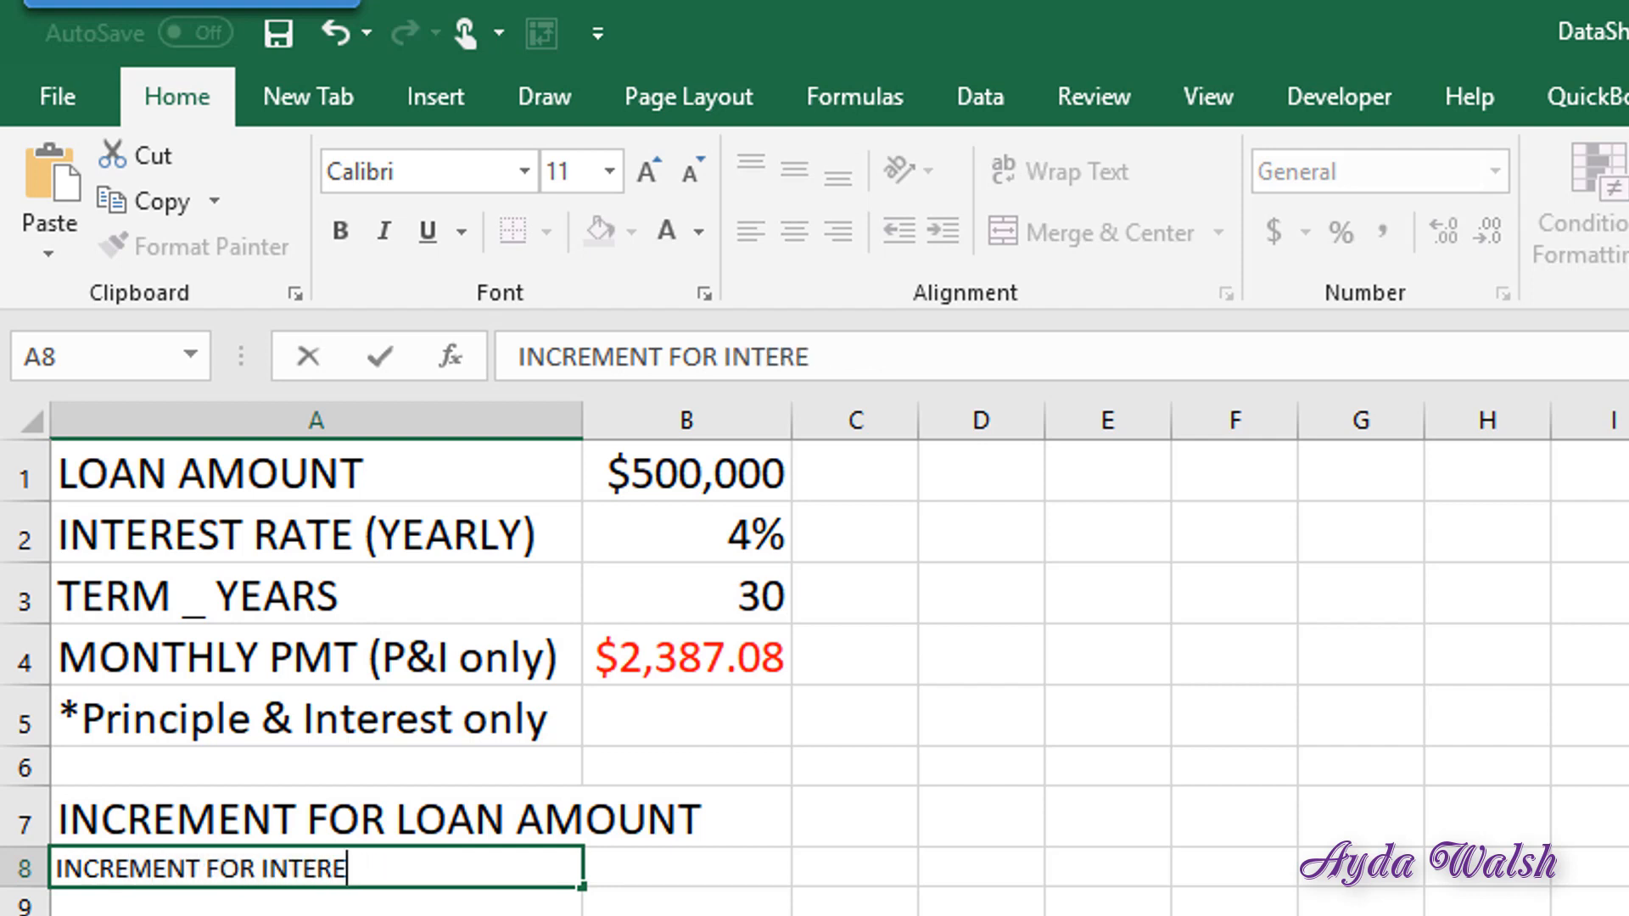
pyautogui.press('Up')
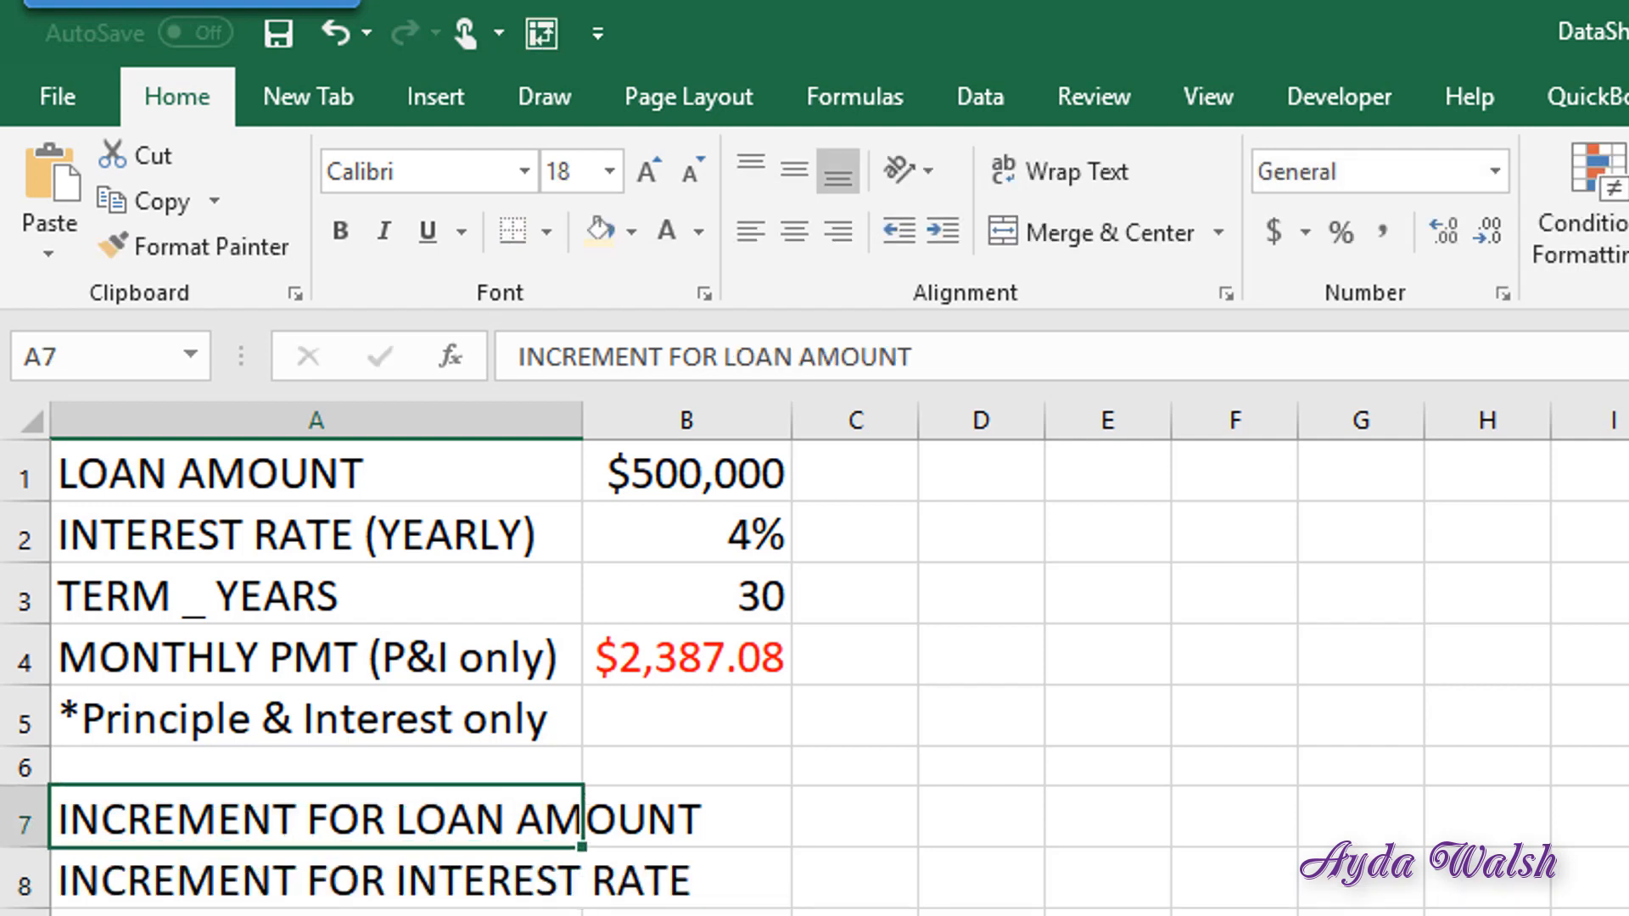
pyautogui.moveTo(586, 429); pyautogui.dragTo(756, 427)
# Enter $50,000 in B7 as the loan amount increment
pyautogui.click(937, 833)
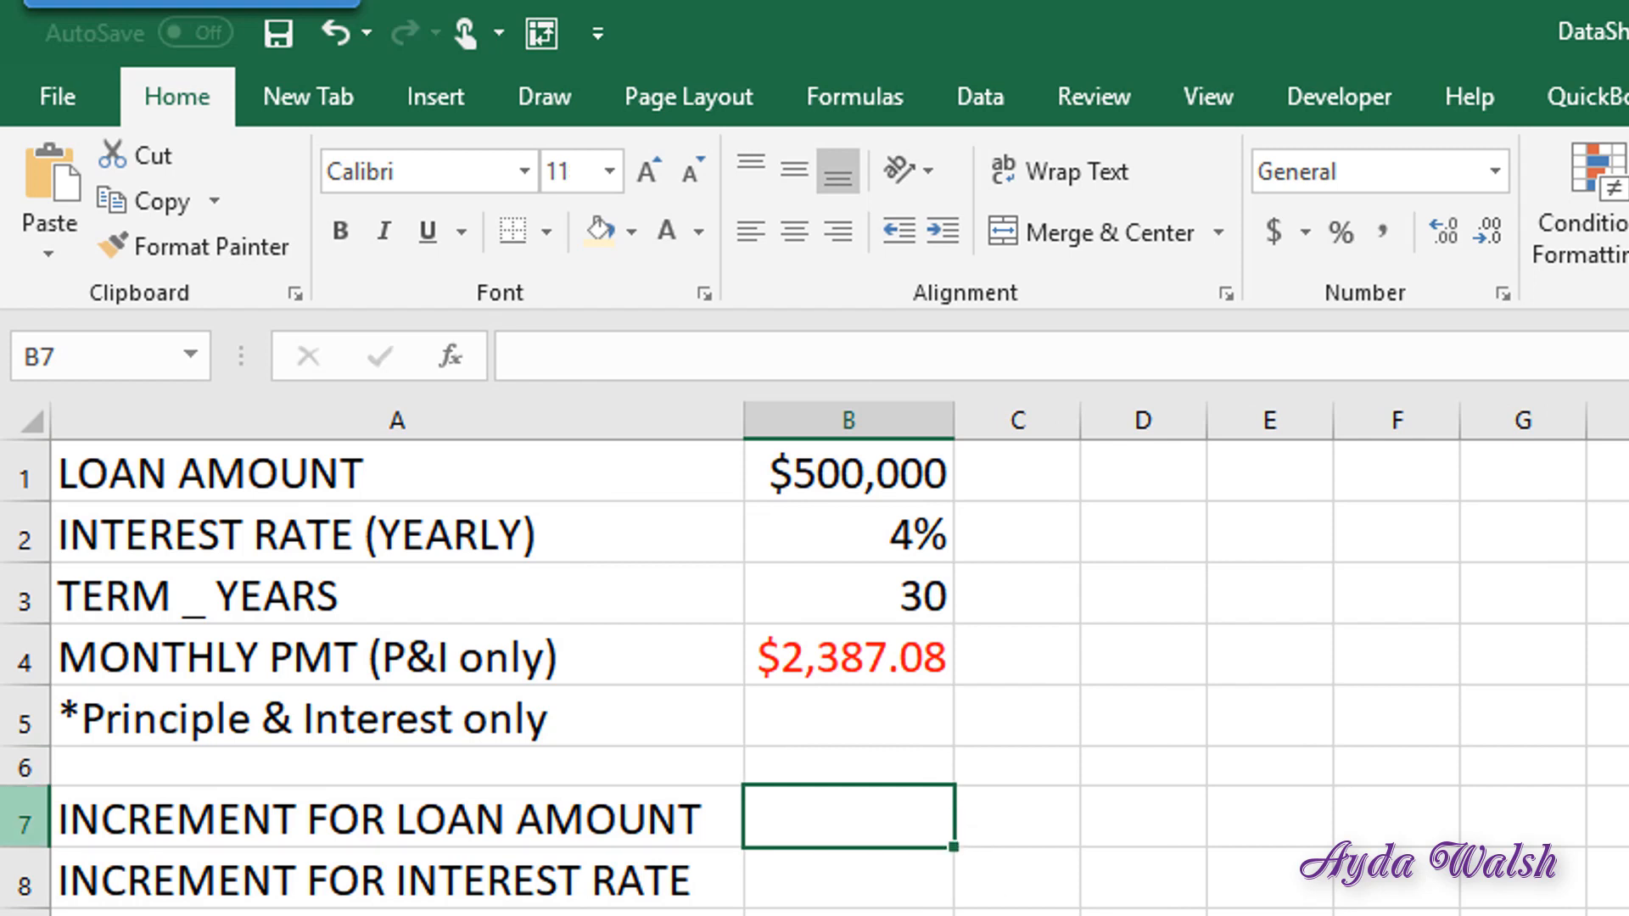
pyautogui.write('25000')
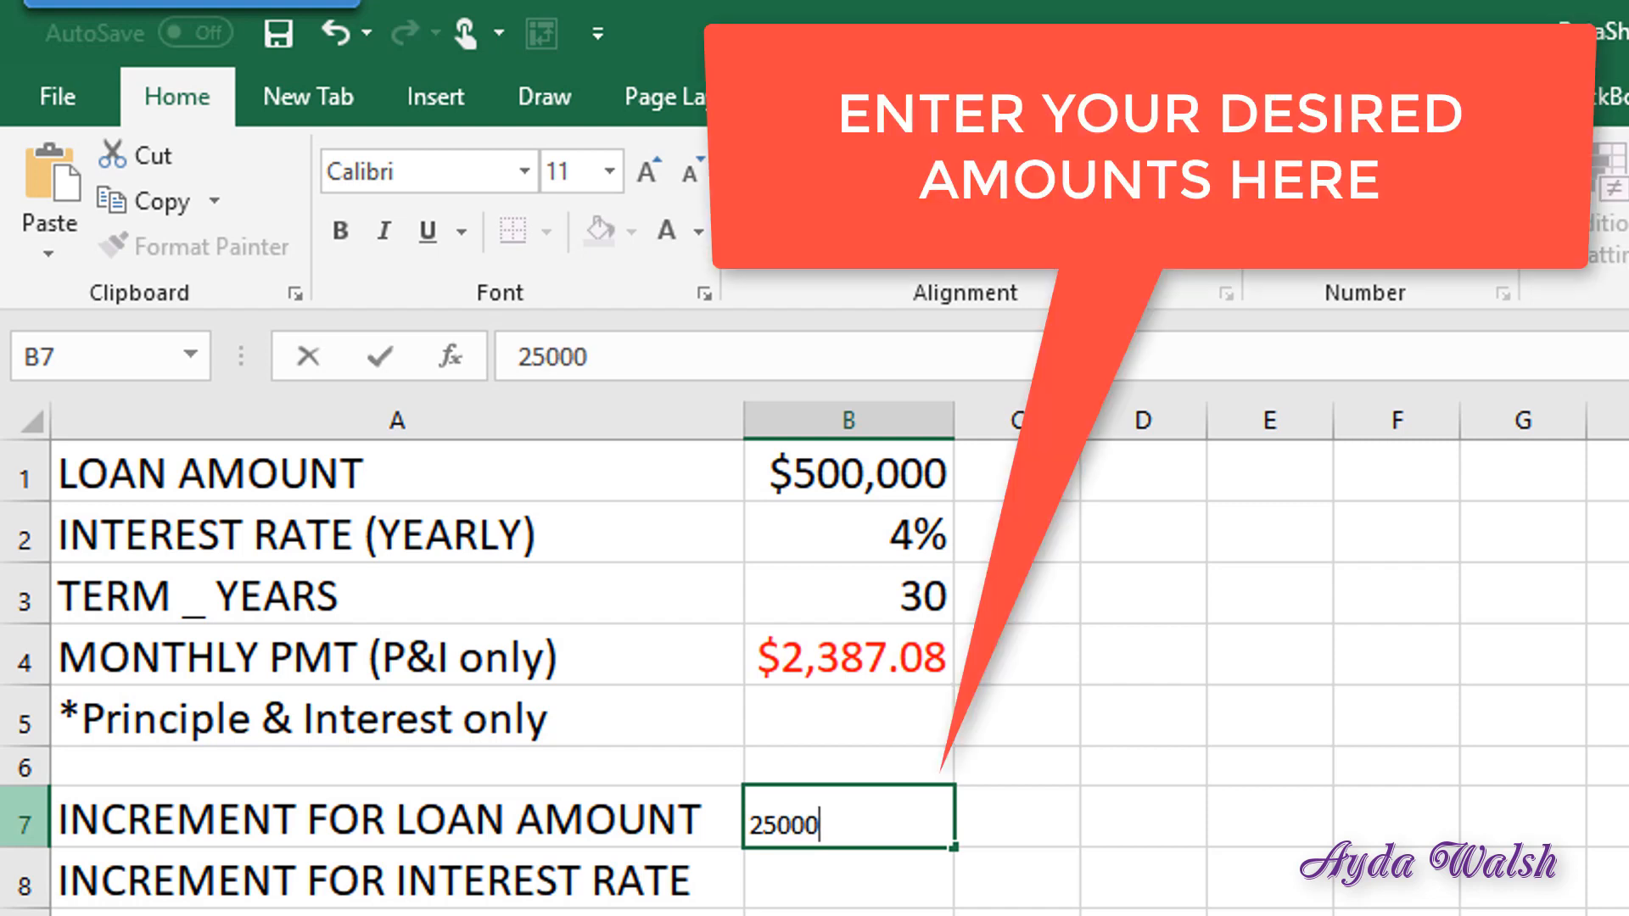
pyautogui.press('BackSpace')
pyautogui.press('BackSpace')
pyautogui.press('BackSpace')
pyautogui.press('BackSpace')
pyautogui.press('BackSpace')
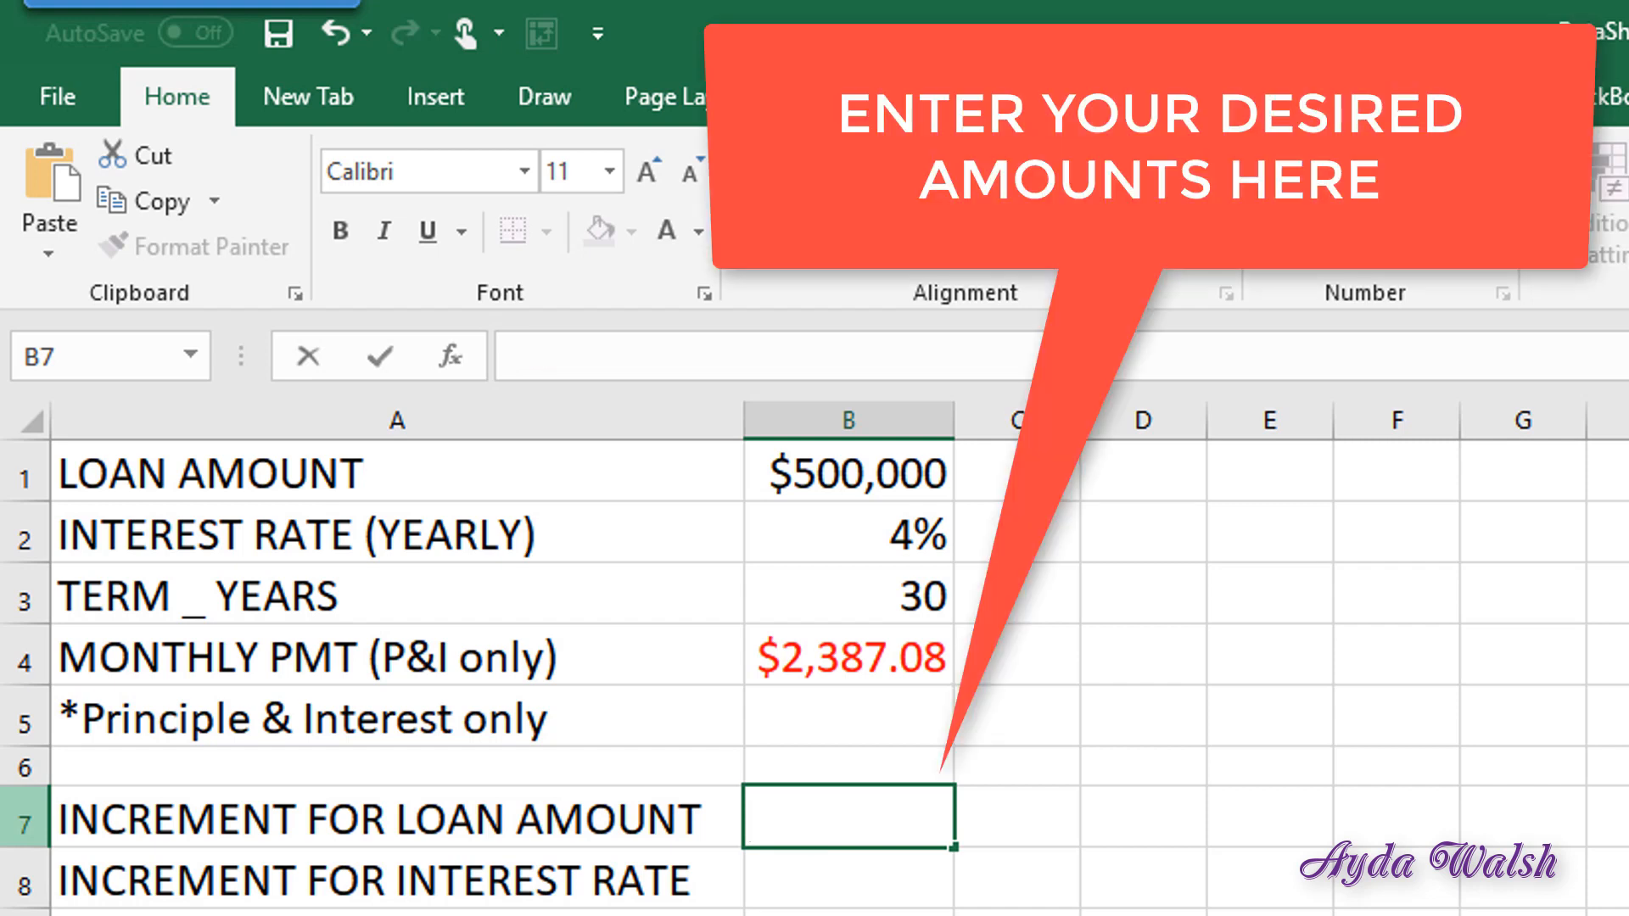
pyautogui.write('$')
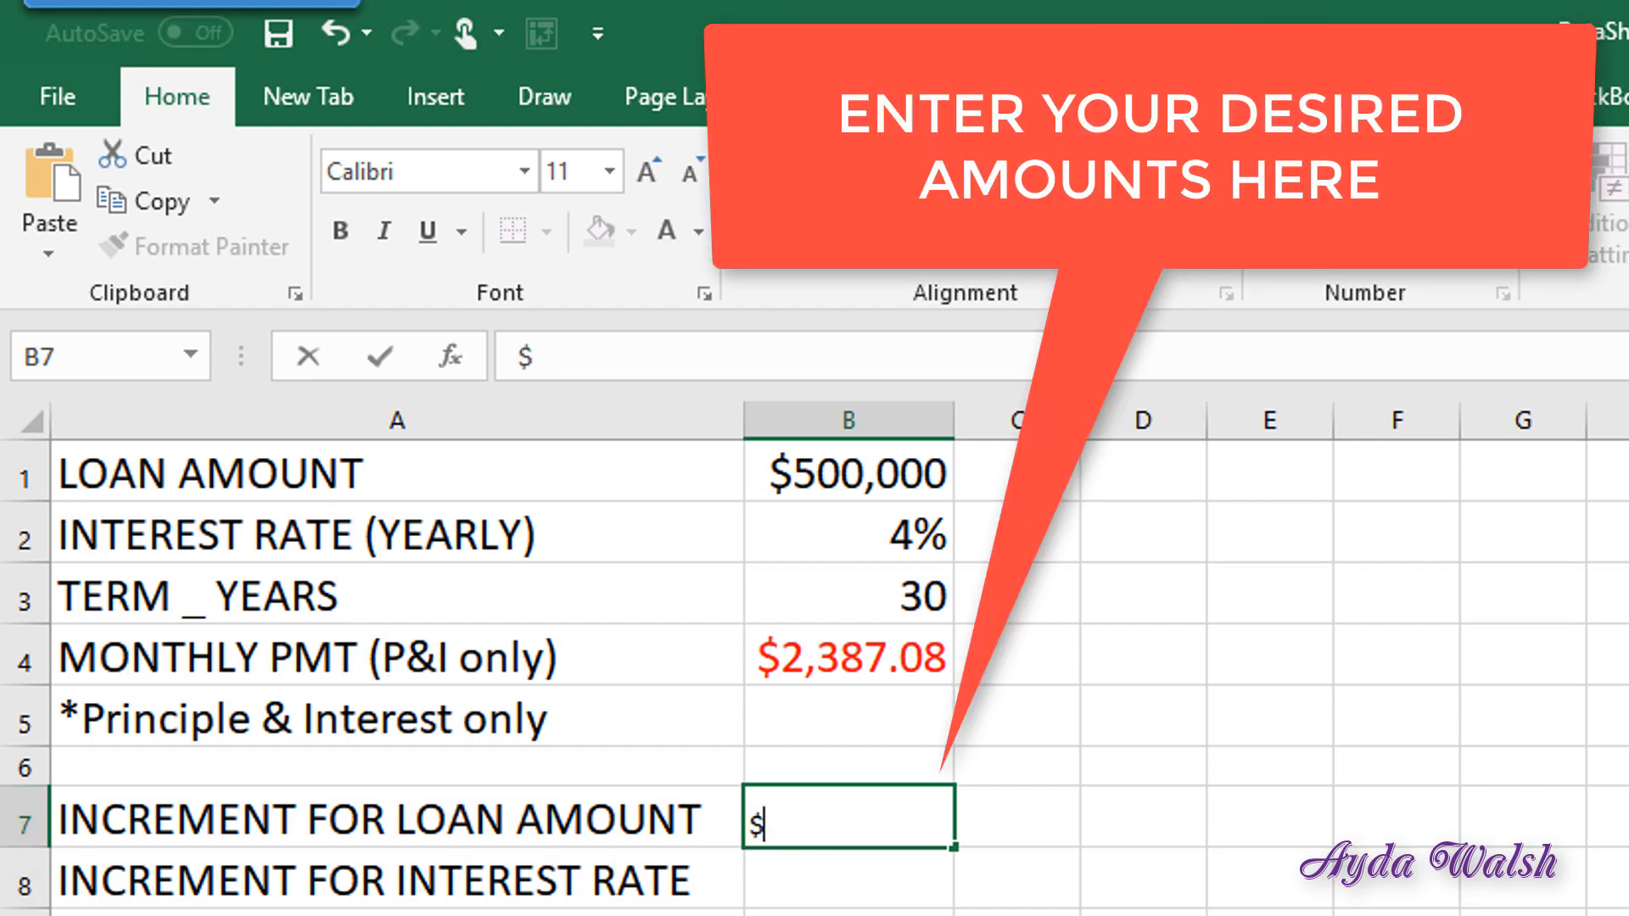
pyautogui.write('50,000')
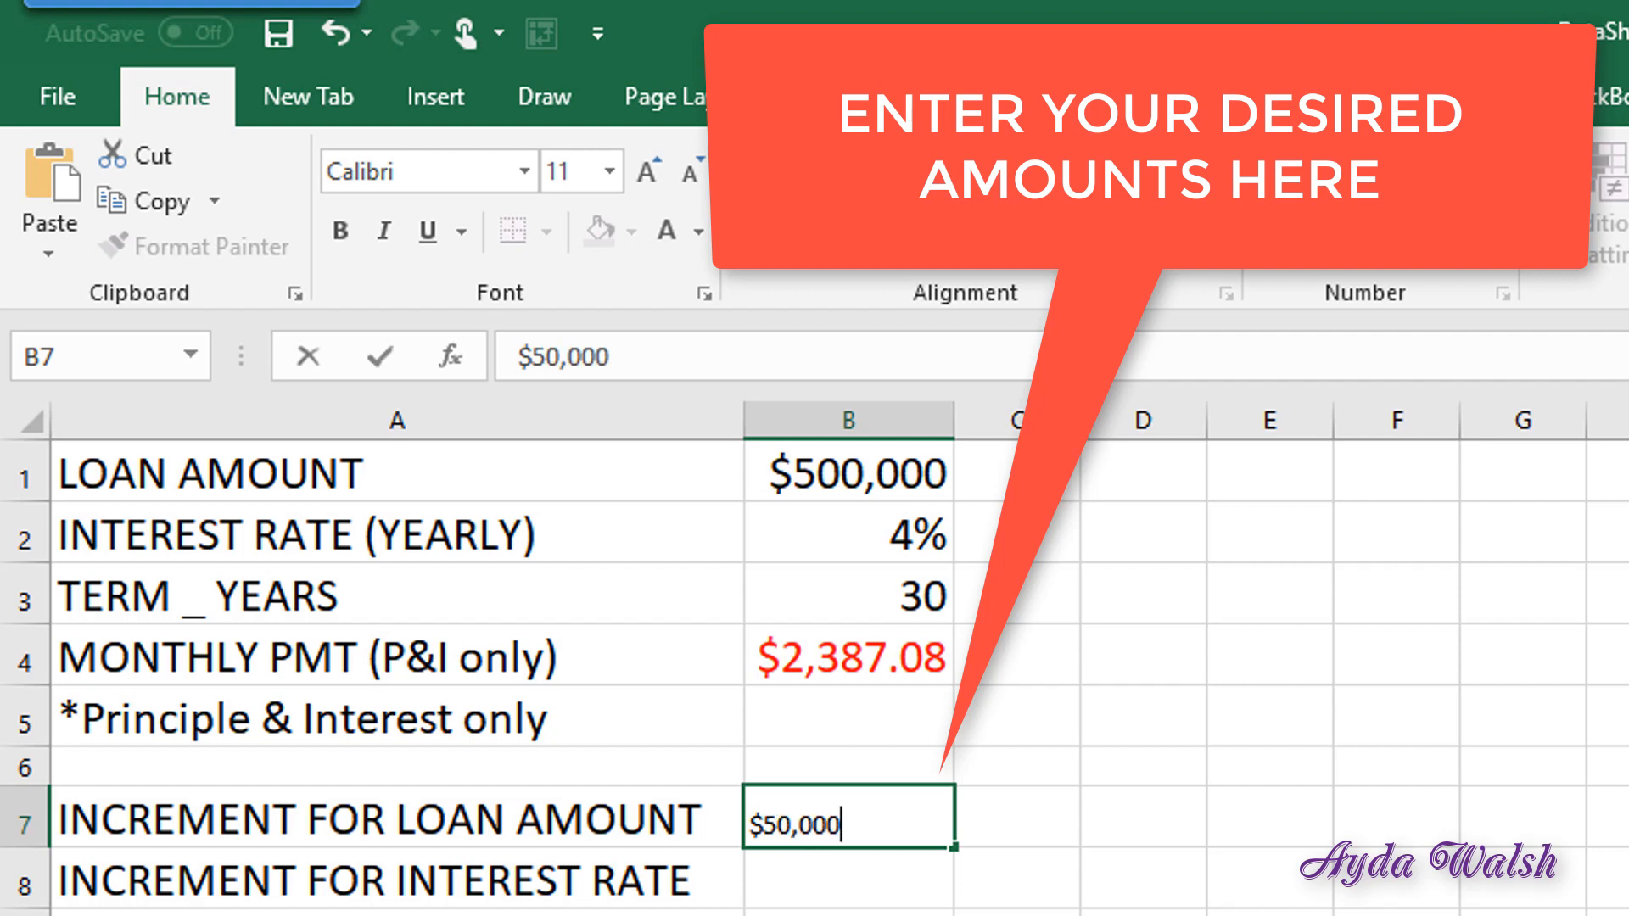
pyautogui.press('Return')
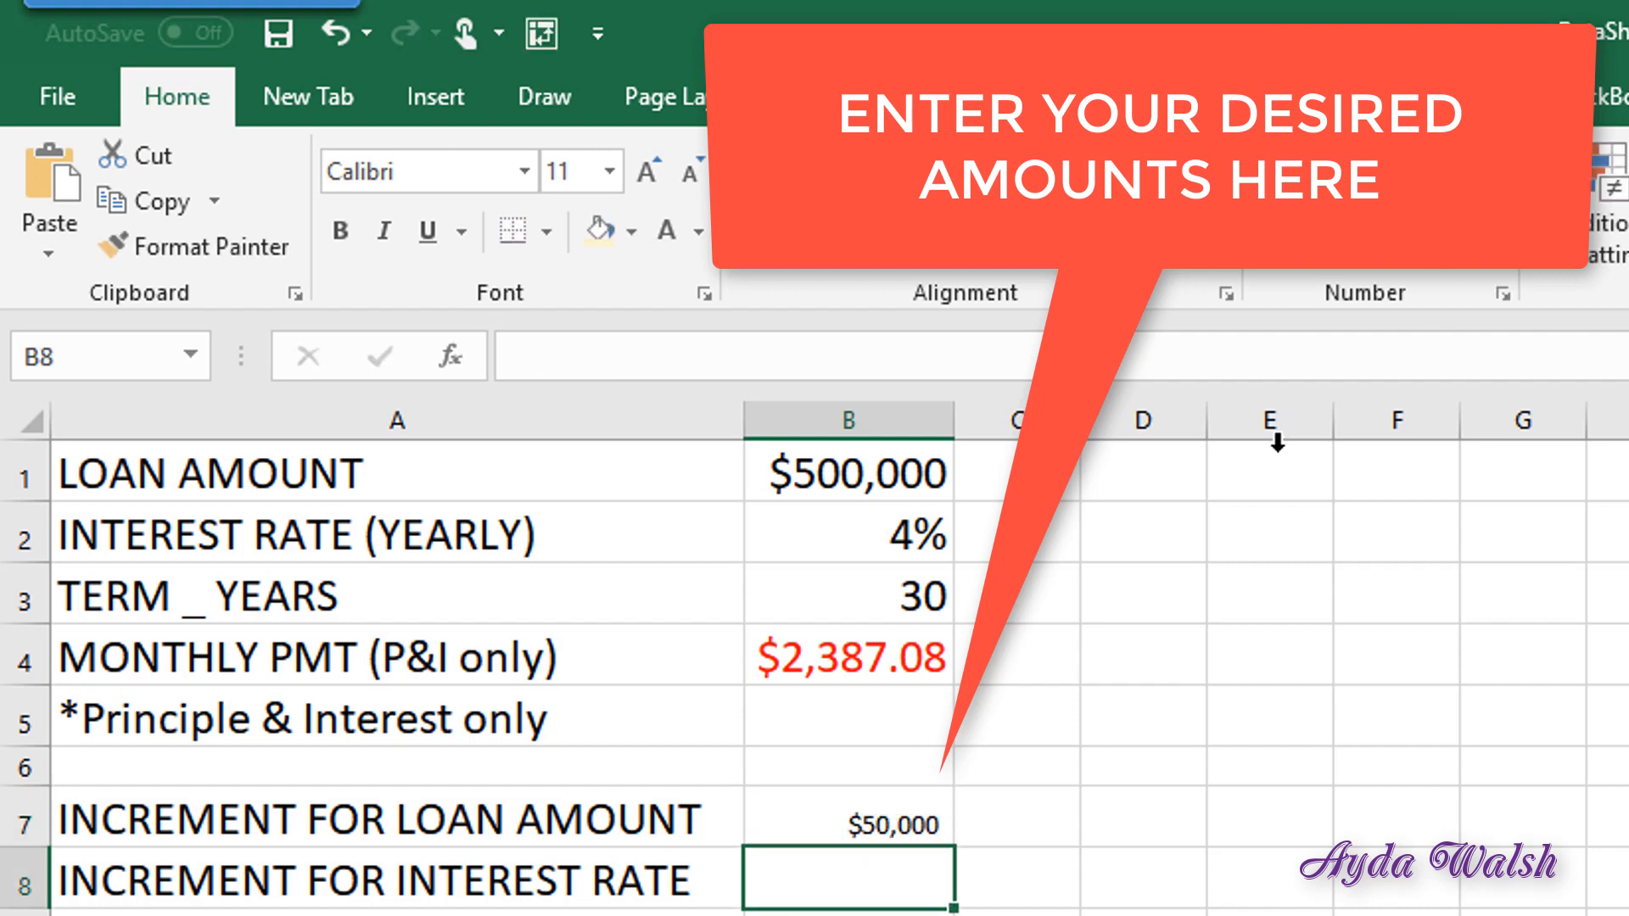
# Set the font size of the increment value cells B7:B8 to 16
pyautogui.click(903, 824)
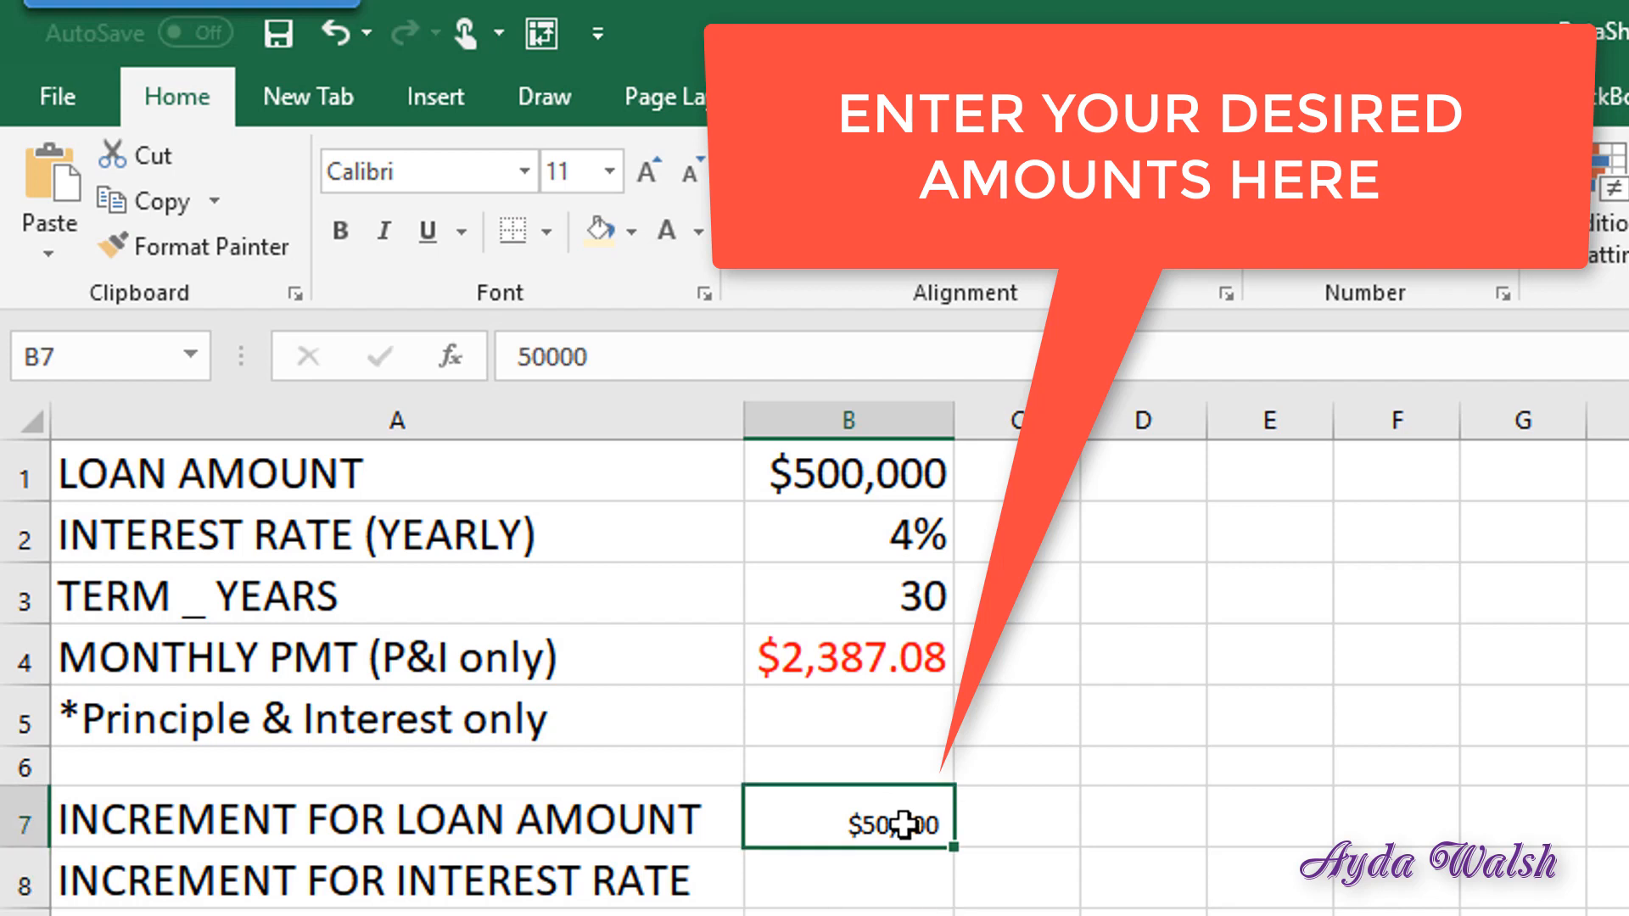
pyautogui.moveTo(903, 824); pyautogui.dragTo(905, 884)
pyautogui.click(609, 171)
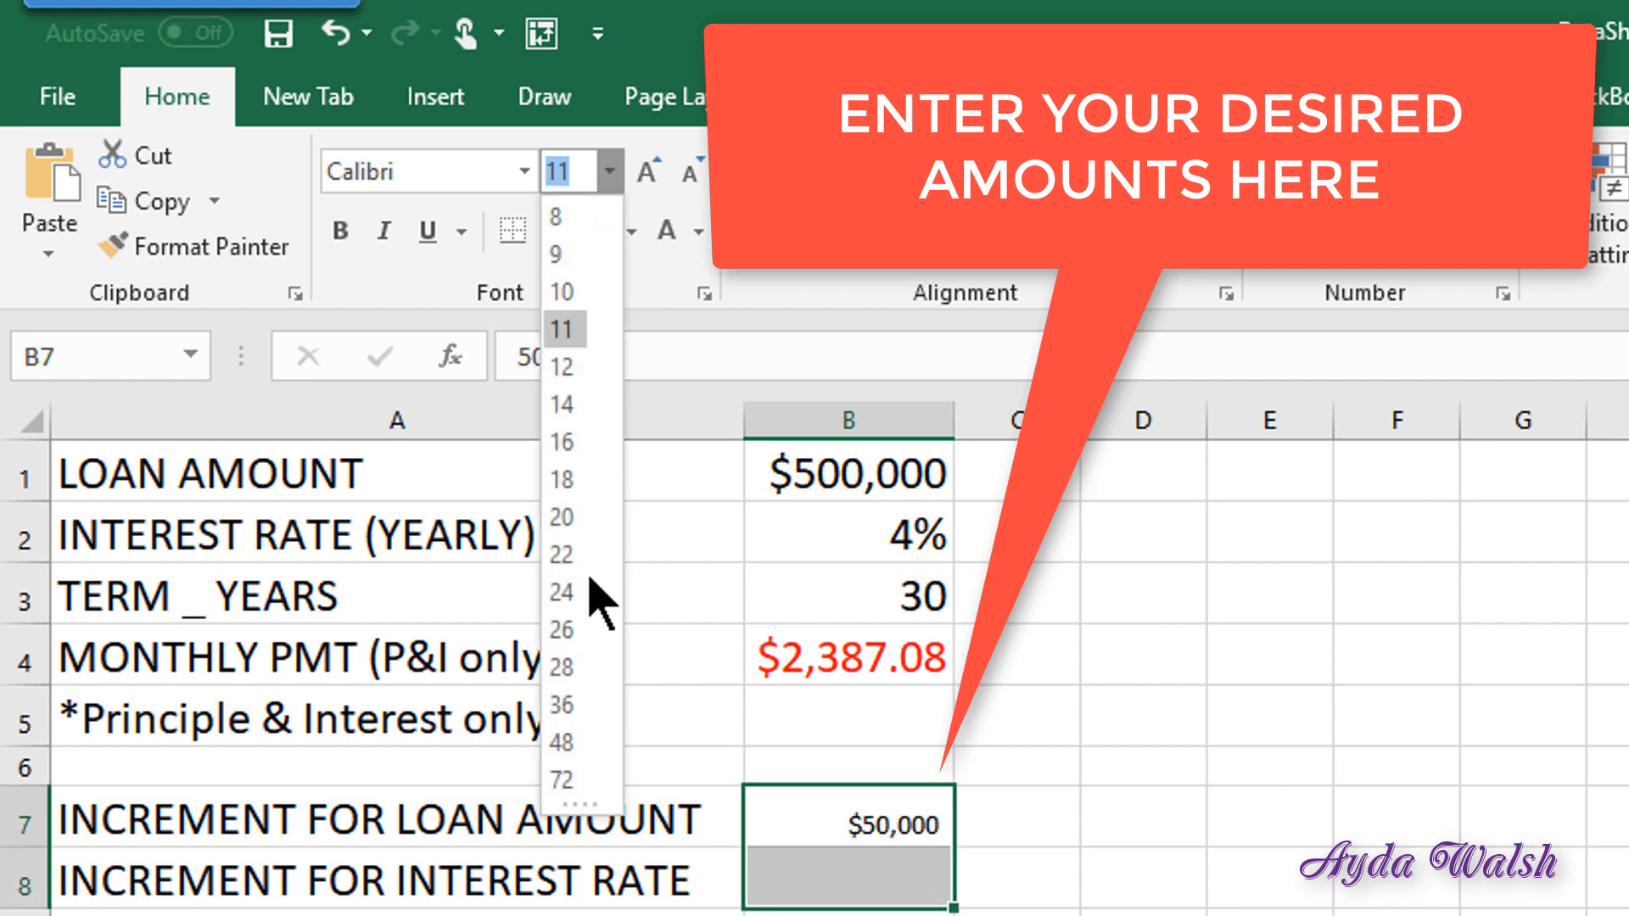
pyautogui.click(570, 440)
# Enter .25% in B8 as the interest rate increment
pyautogui.click(846, 882)
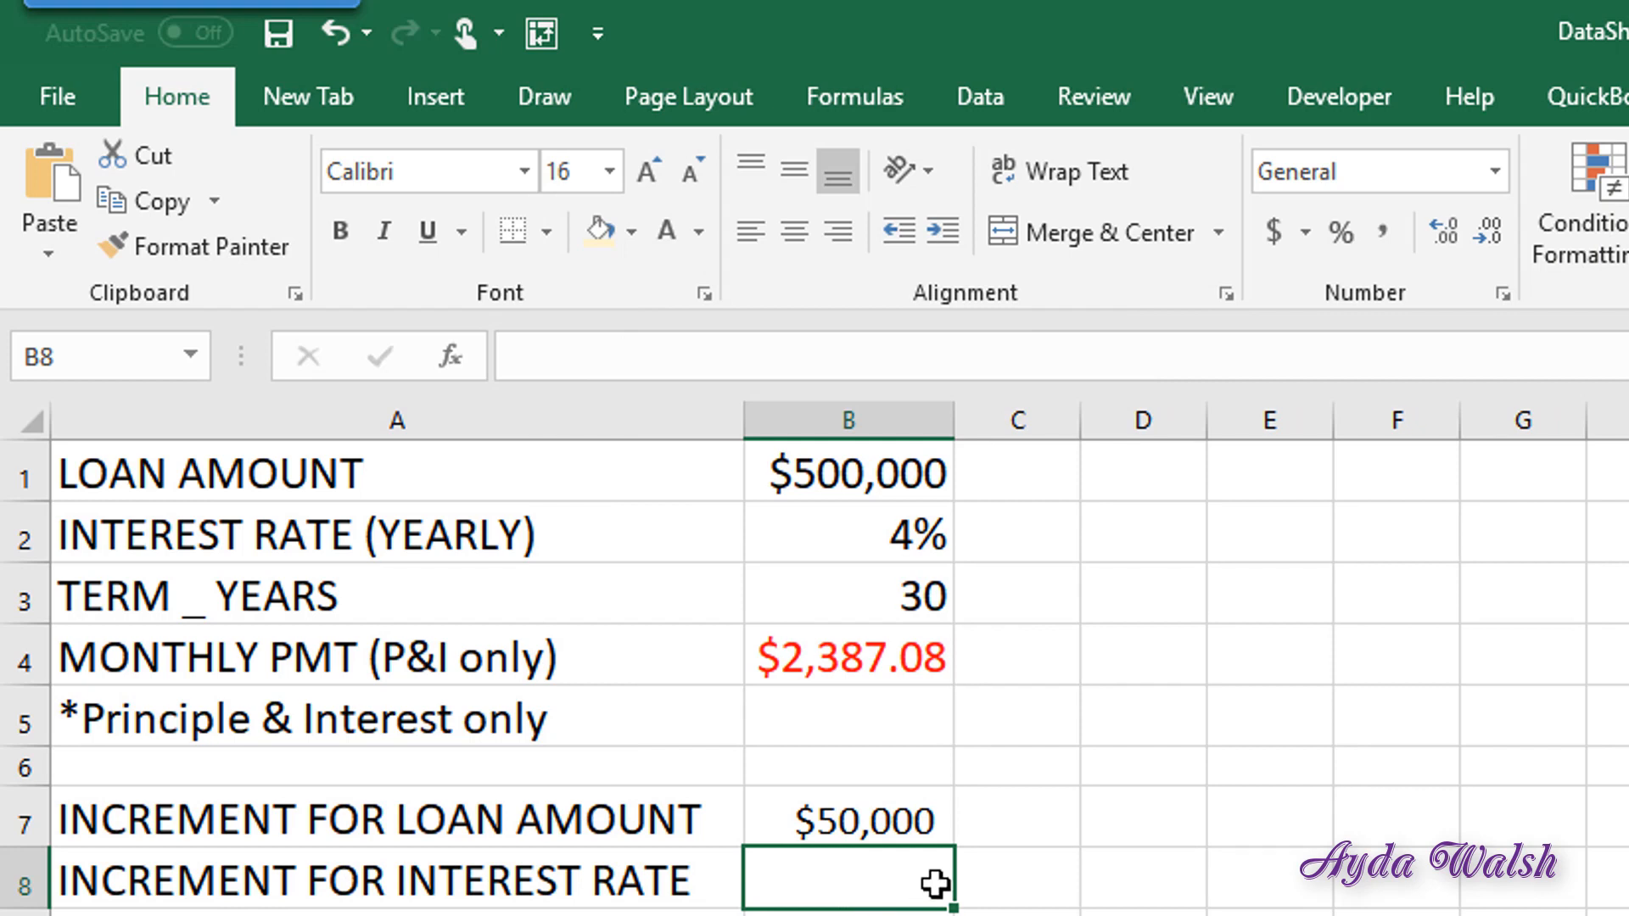
pyautogui.write('.25')
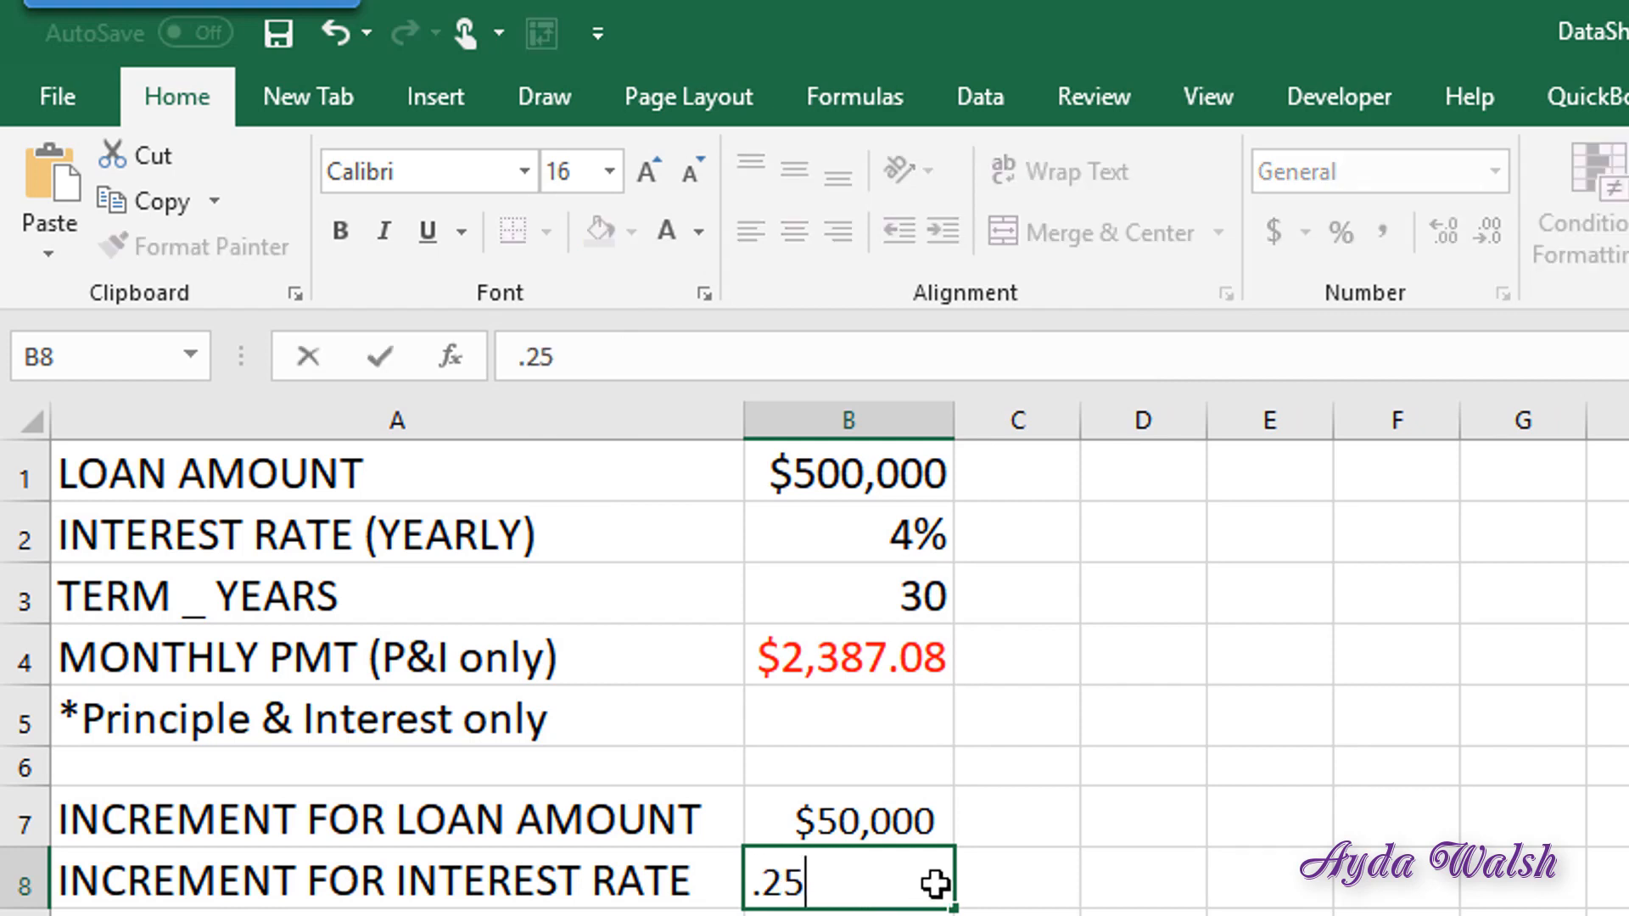
pyautogui.write('%')
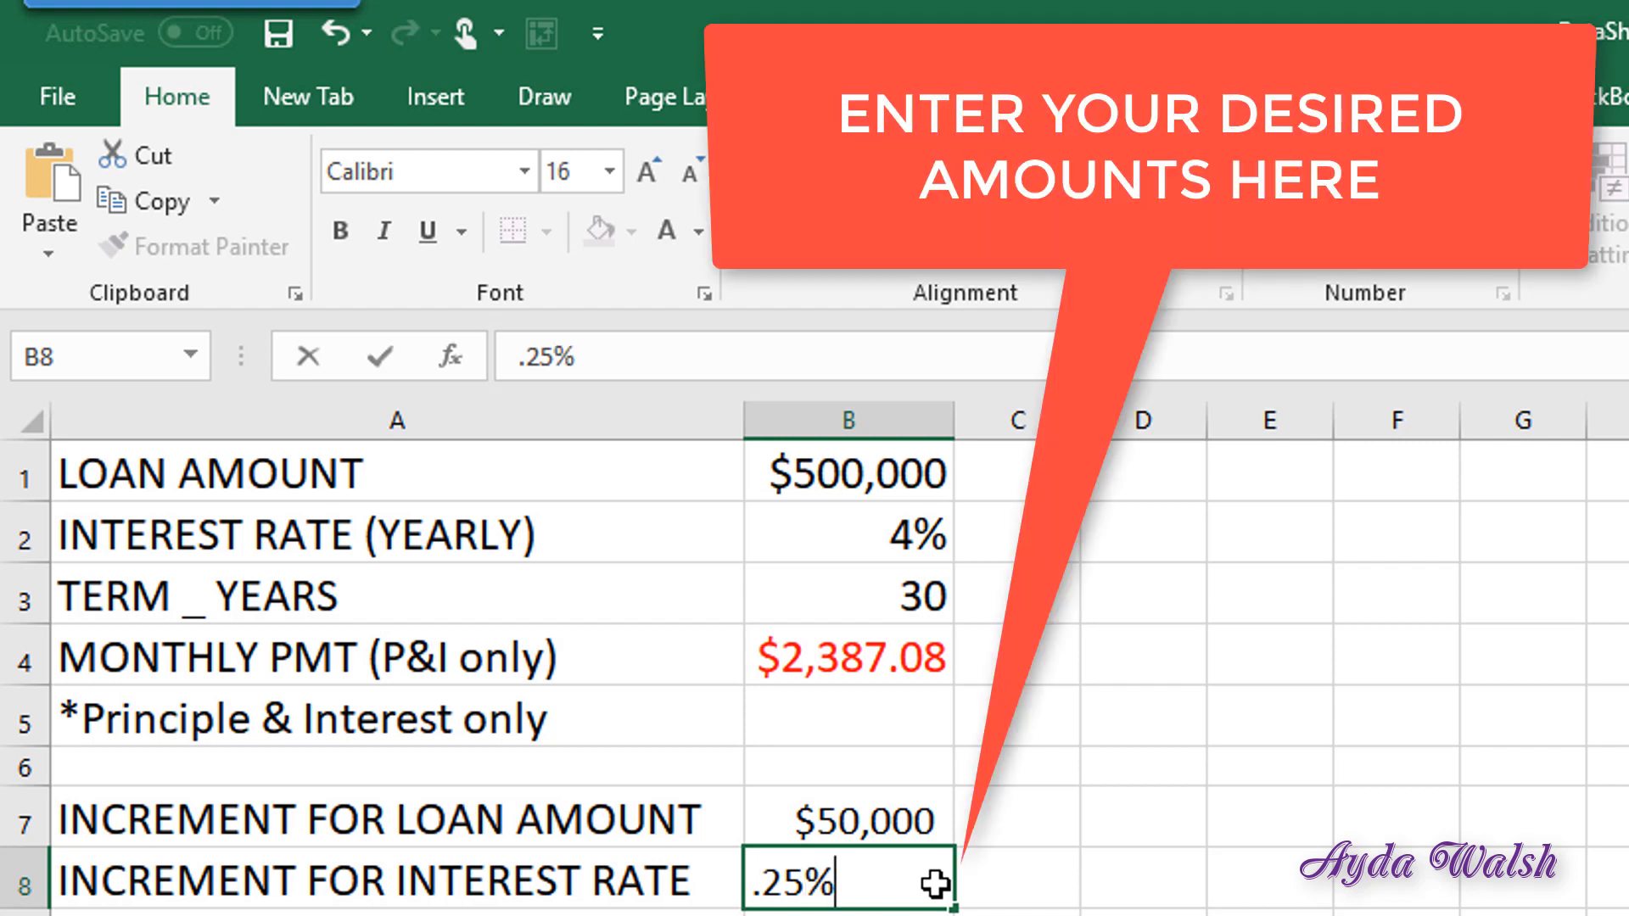
pyautogui.press('Return')
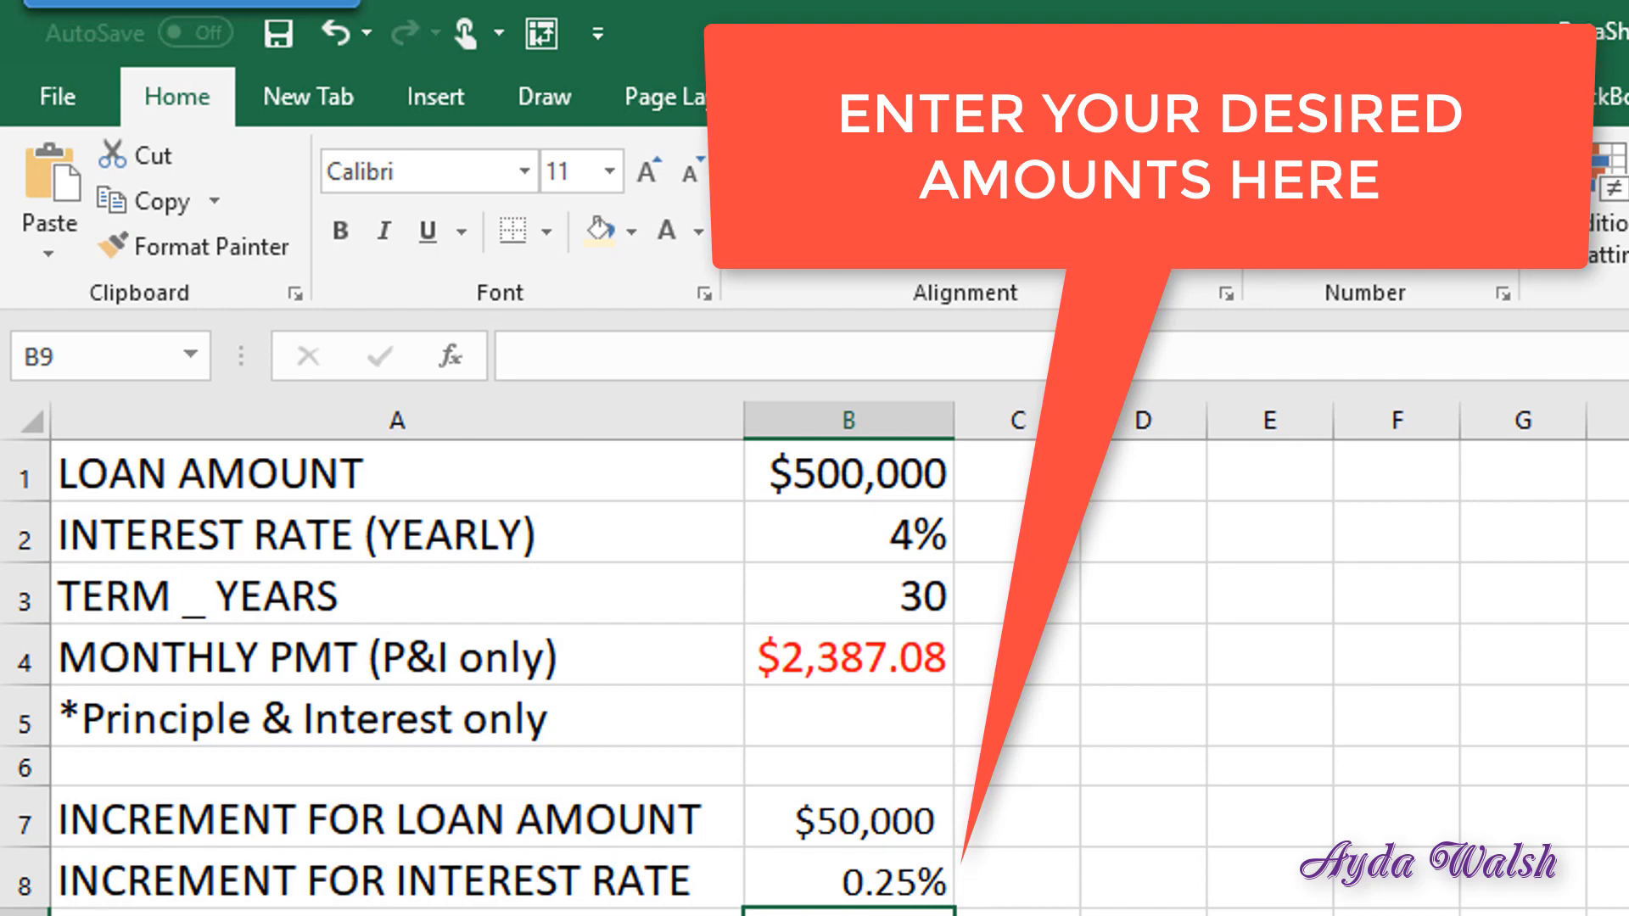
pyautogui.click(513, 651)
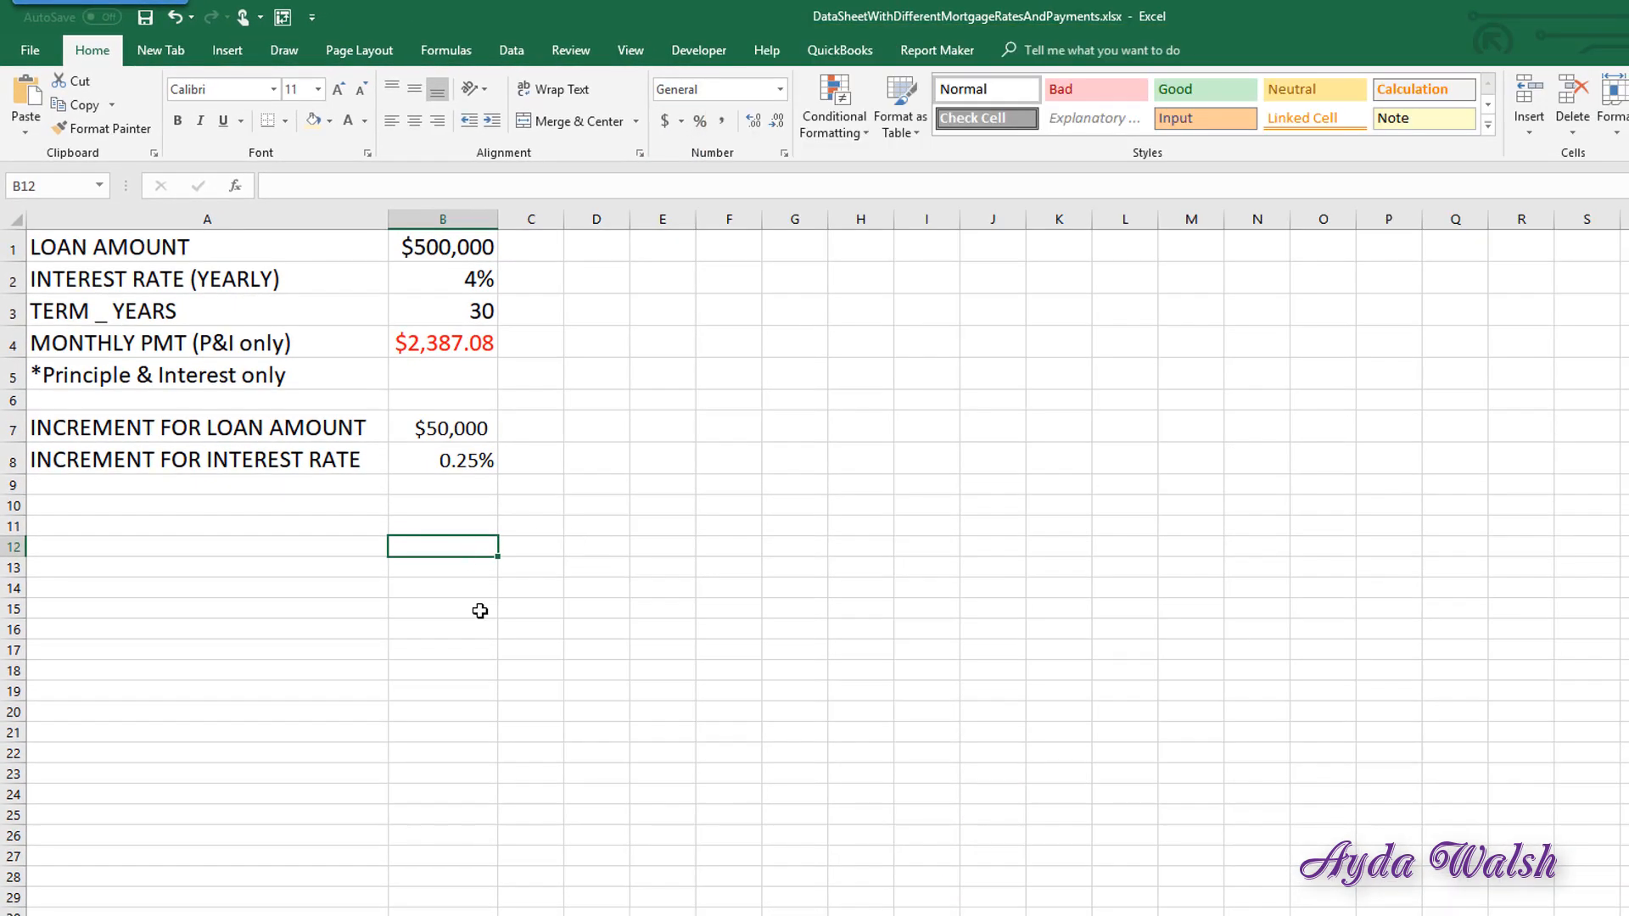
# Set the font size to 16 for the table area starting at B12, about 21 rows by 18 columns, through column S
pyautogui.moveTo(442, 546); pyautogui.dragTo(1604, 913)
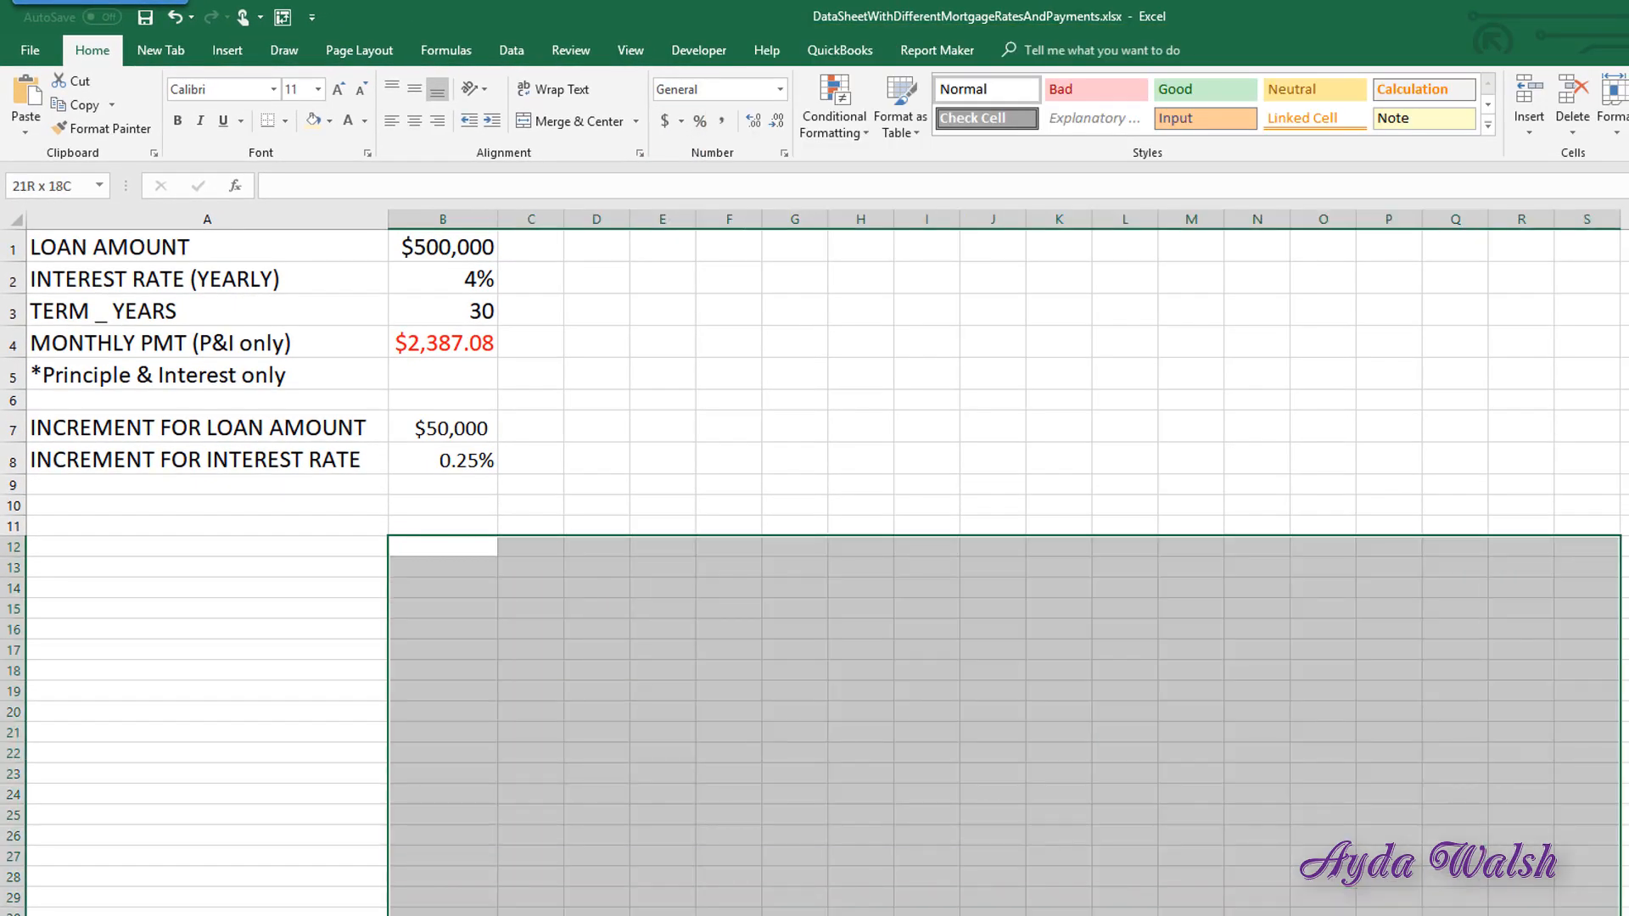
pyautogui.click(319, 90)
pyautogui.click(299, 223)
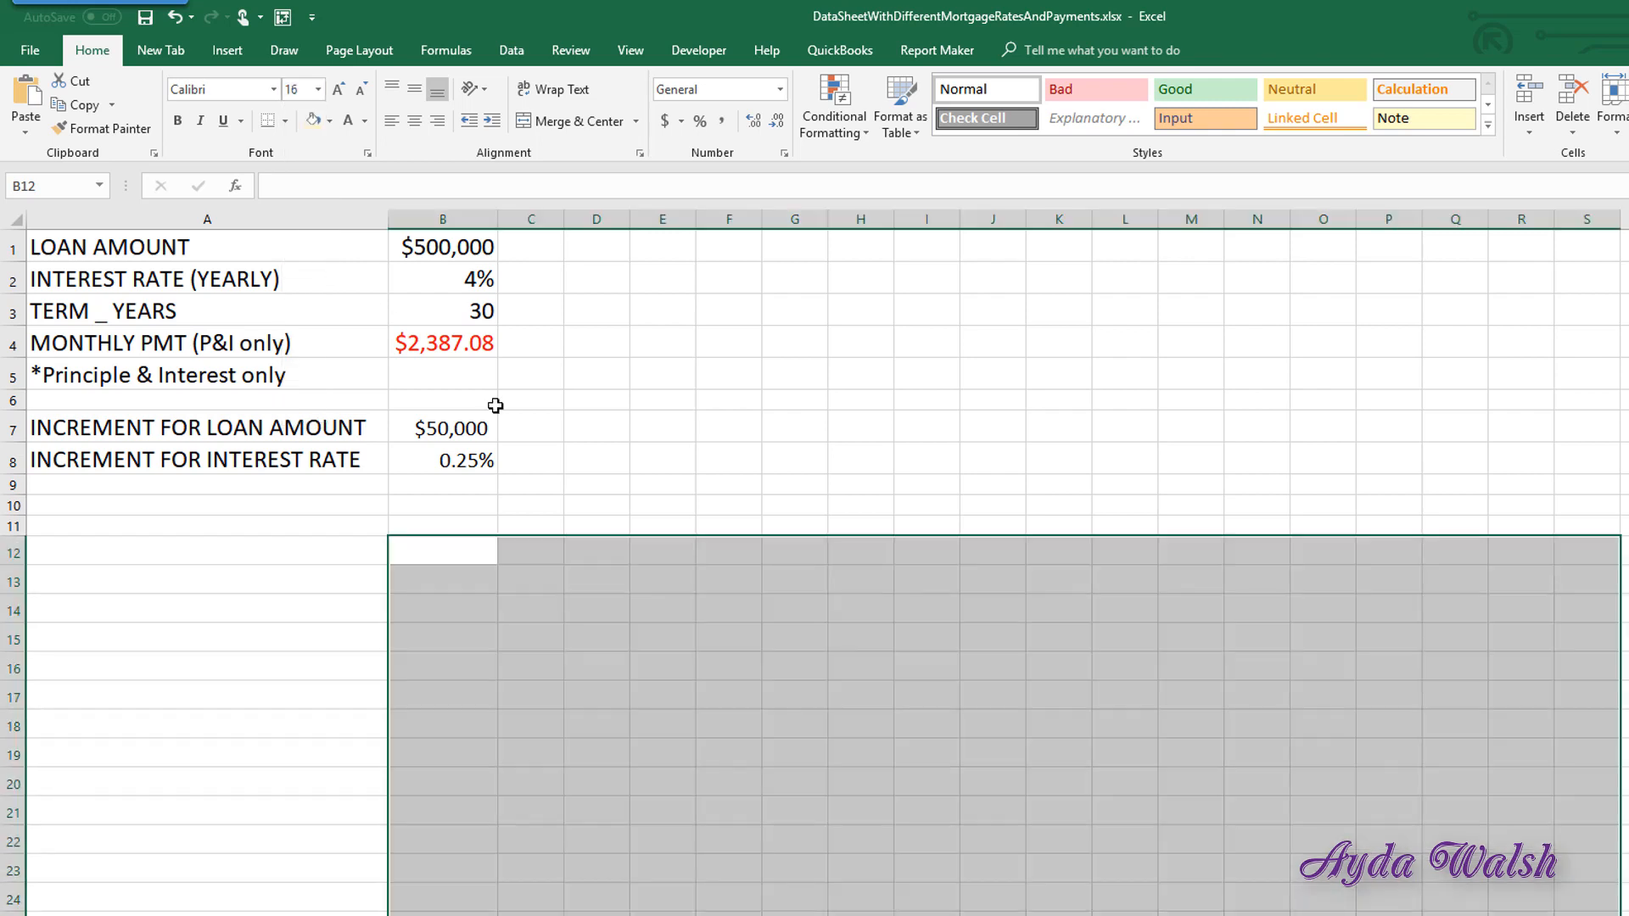
pyautogui.click(538, 574)
pyautogui.click(465, 553)
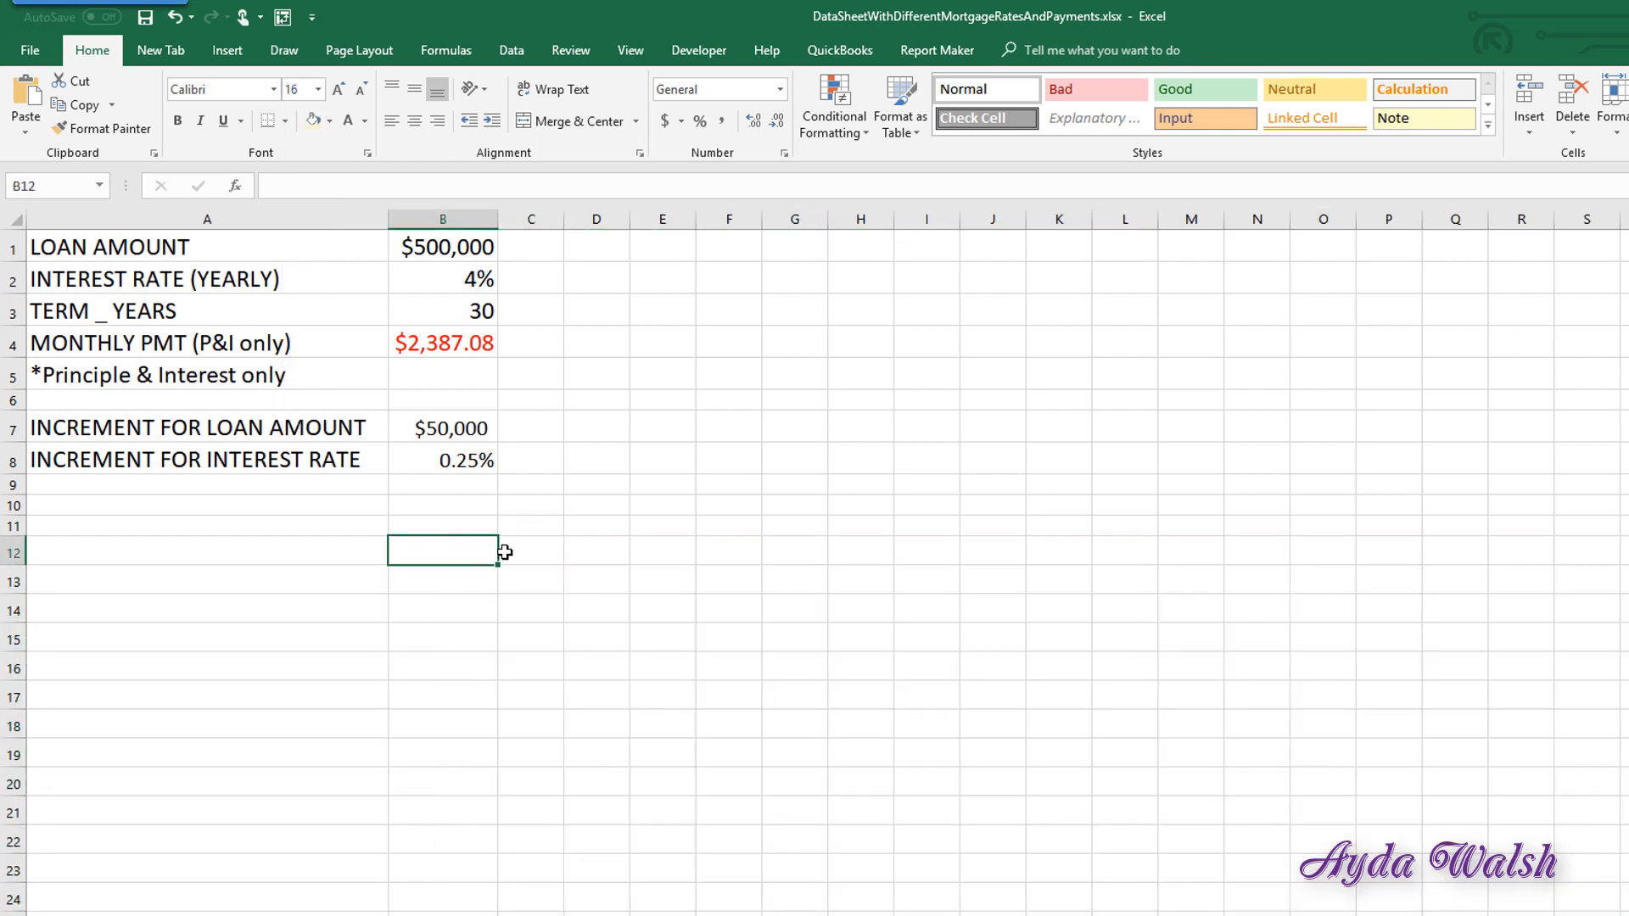
# Enter $100,000 in B13 as the starting loan amount of the table
pyautogui.click(436, 586)
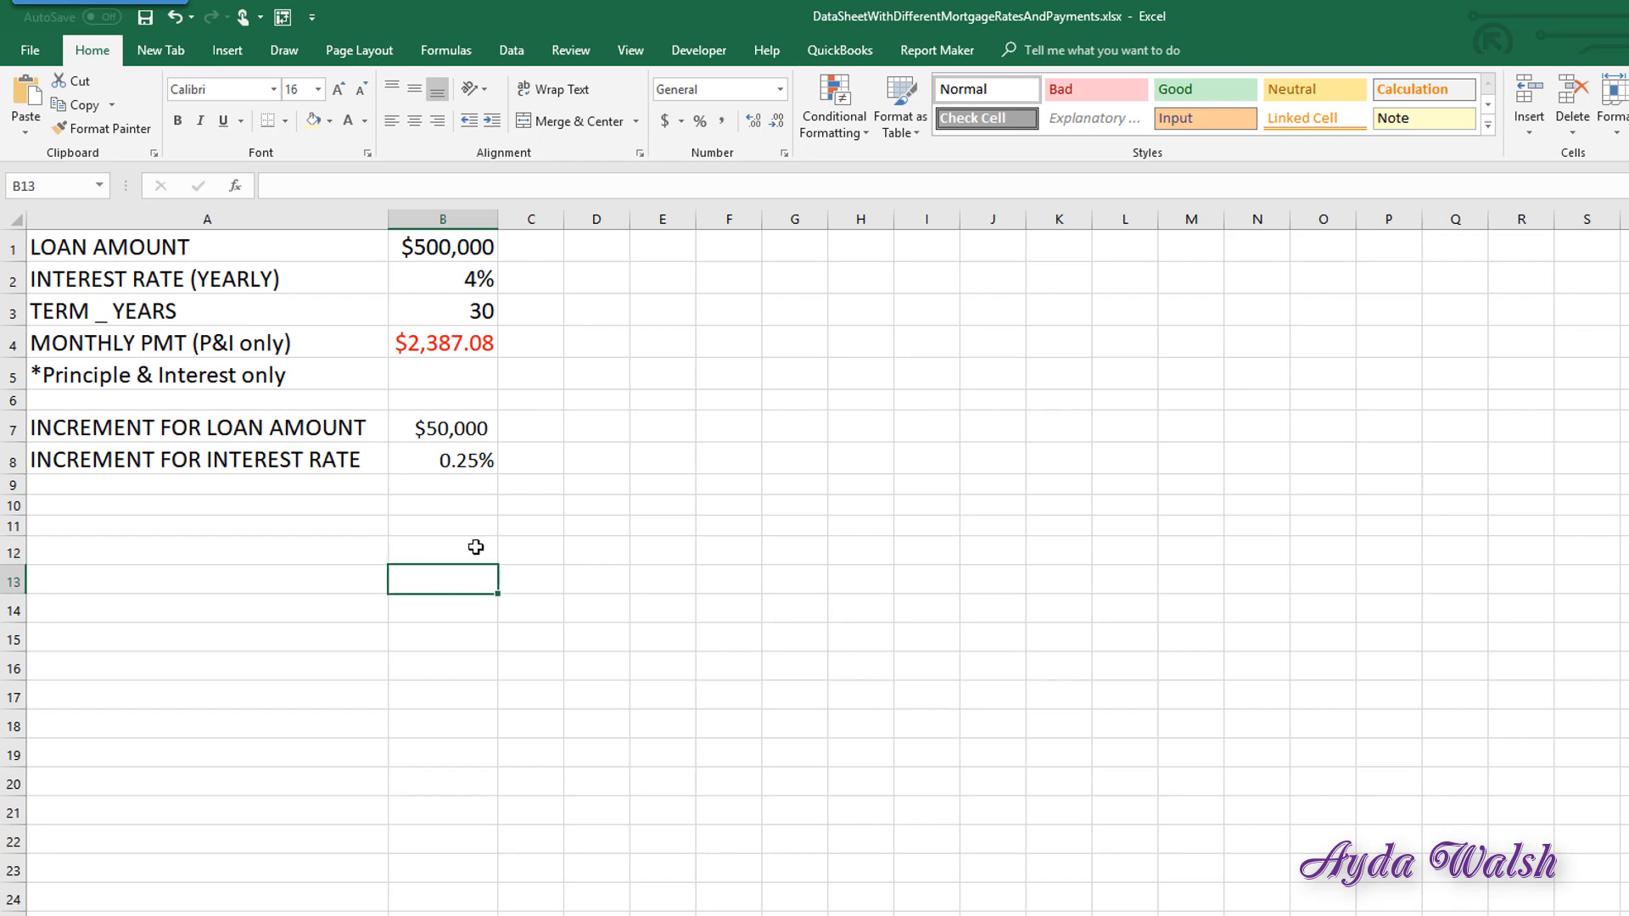
pyautogui.write('10')
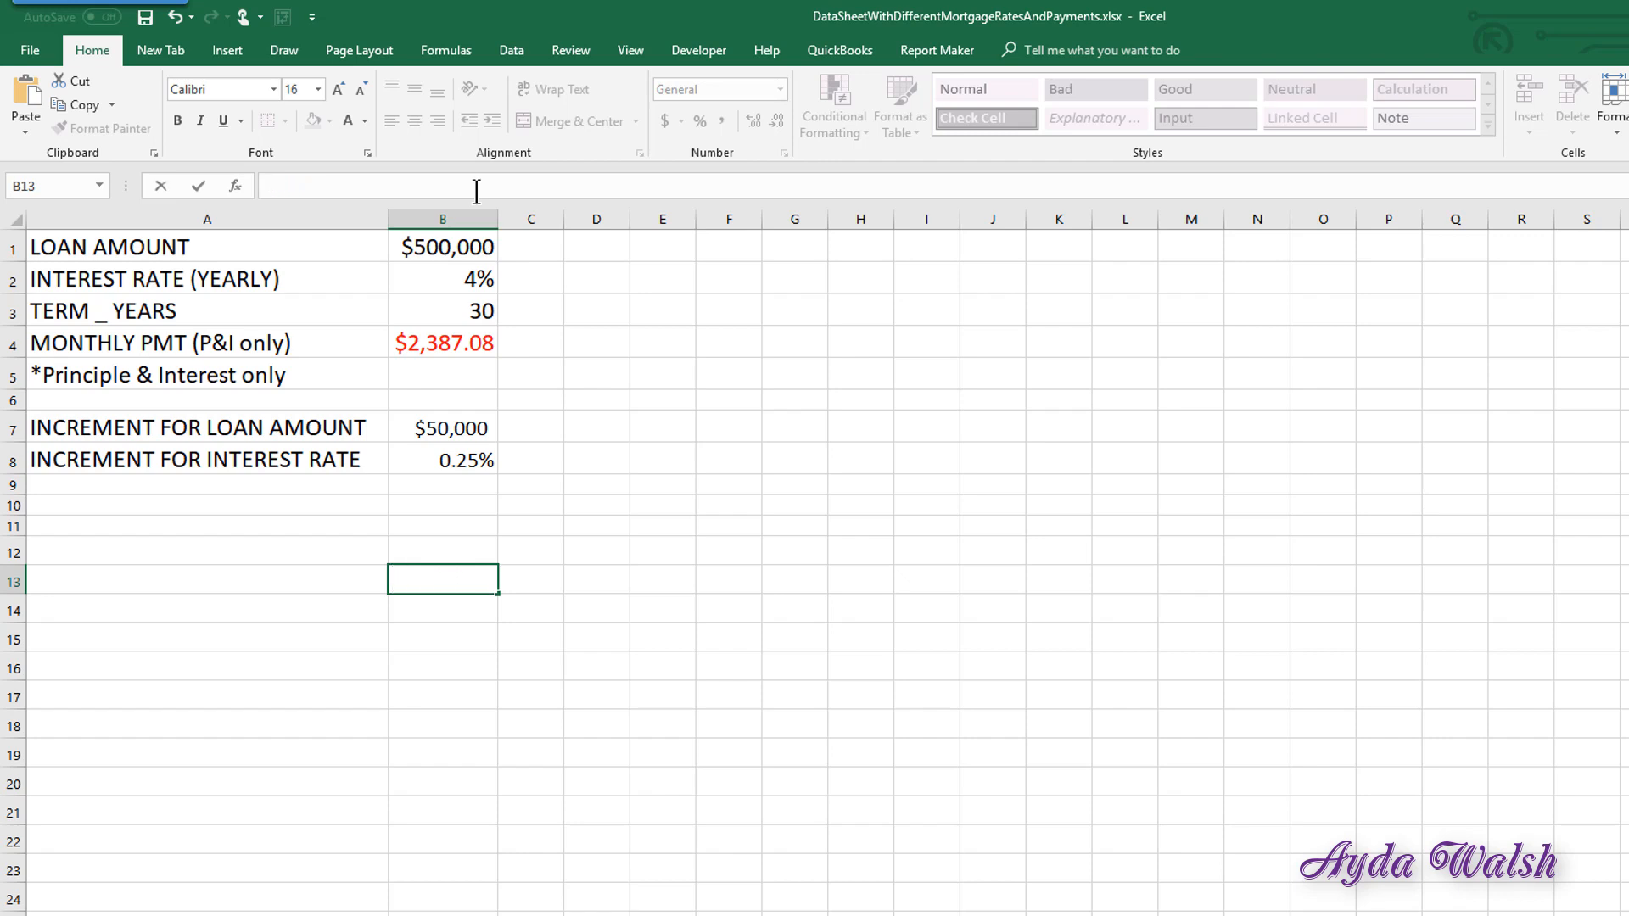
pyautogui.write('0,000')
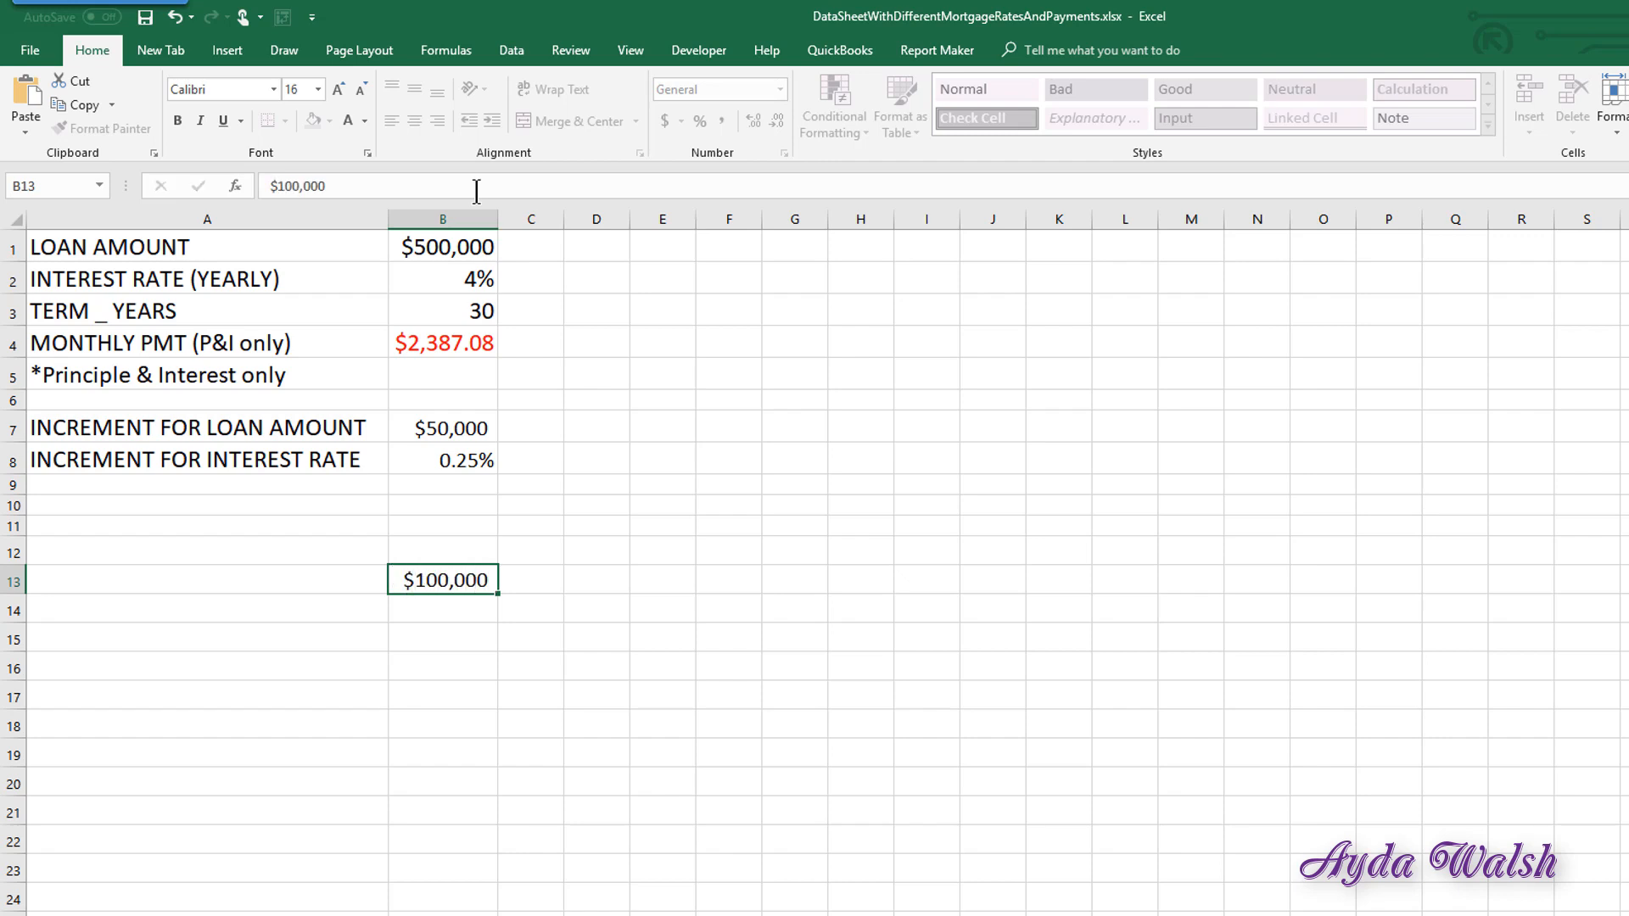
pyautogui.press('Return')
pyautogui.click(451, 582)
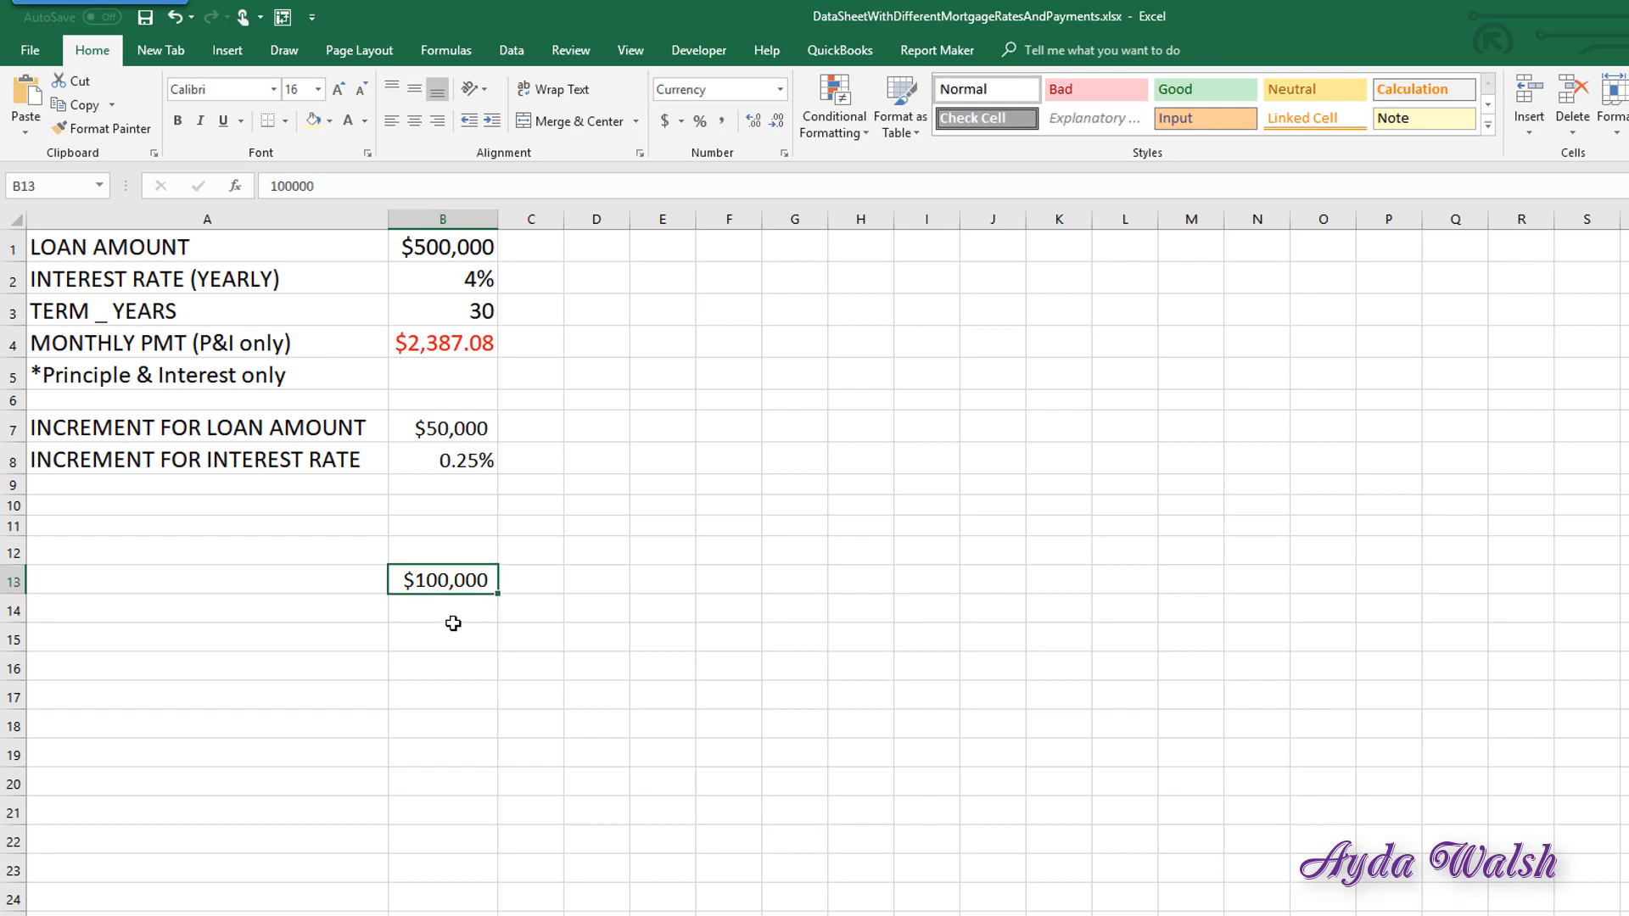
# Enter the formula +B13+$B$7 in B14, adding the loan amount increment to the loan amount above with an absolute reference
pyautogui.click(456, 605)
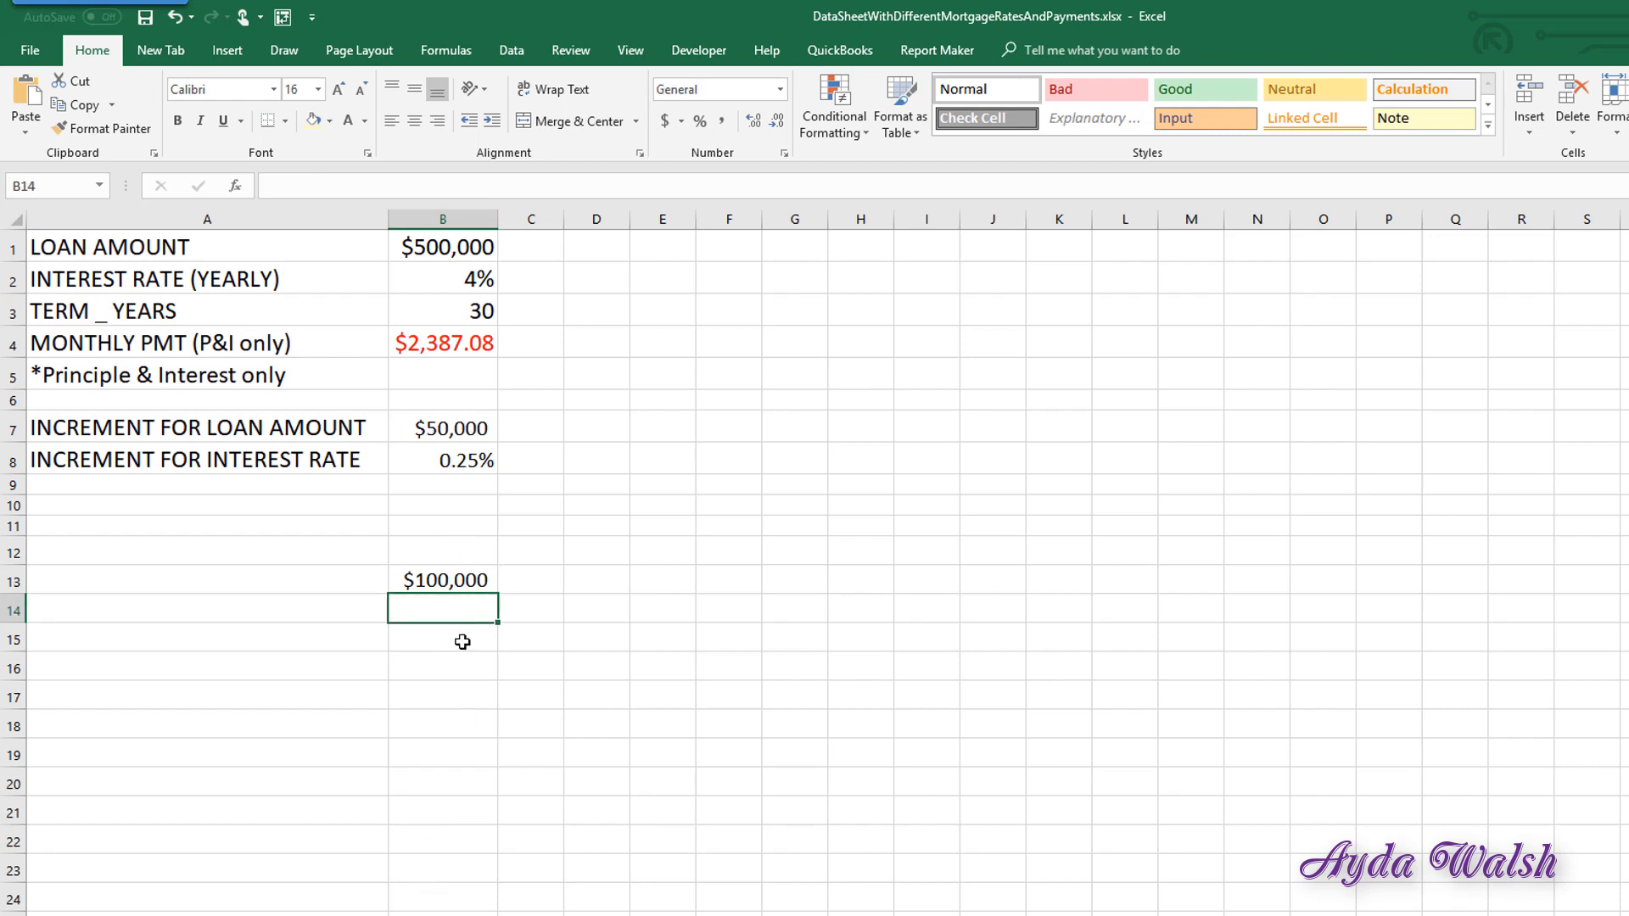
pyautogui.click(463, 583)
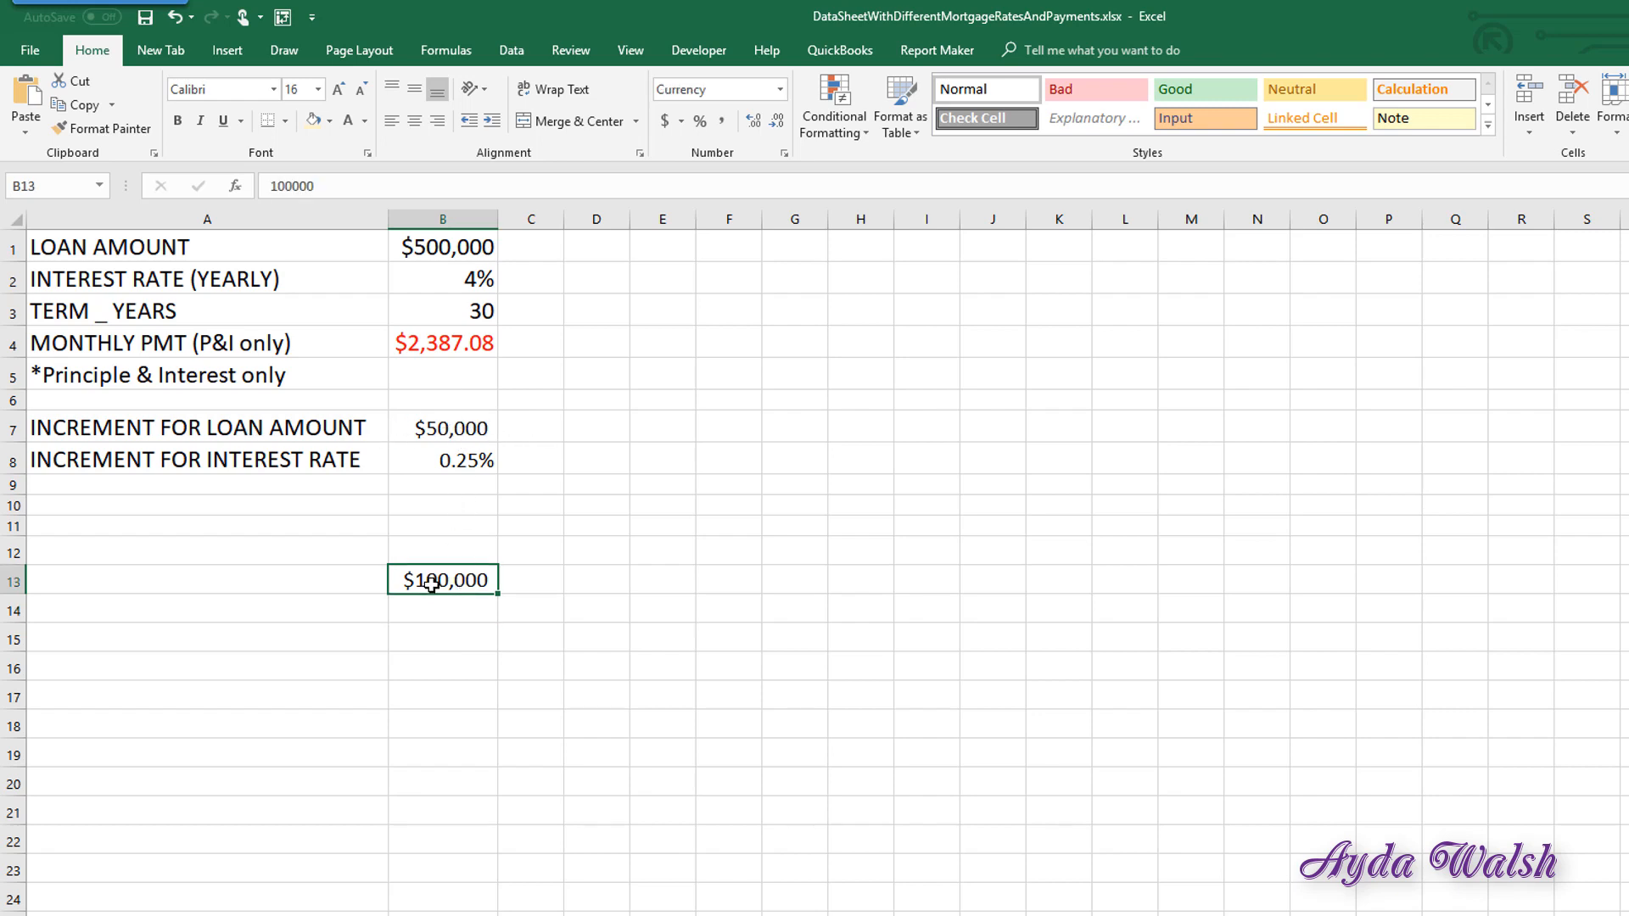
pyautogui.click(443, 609)
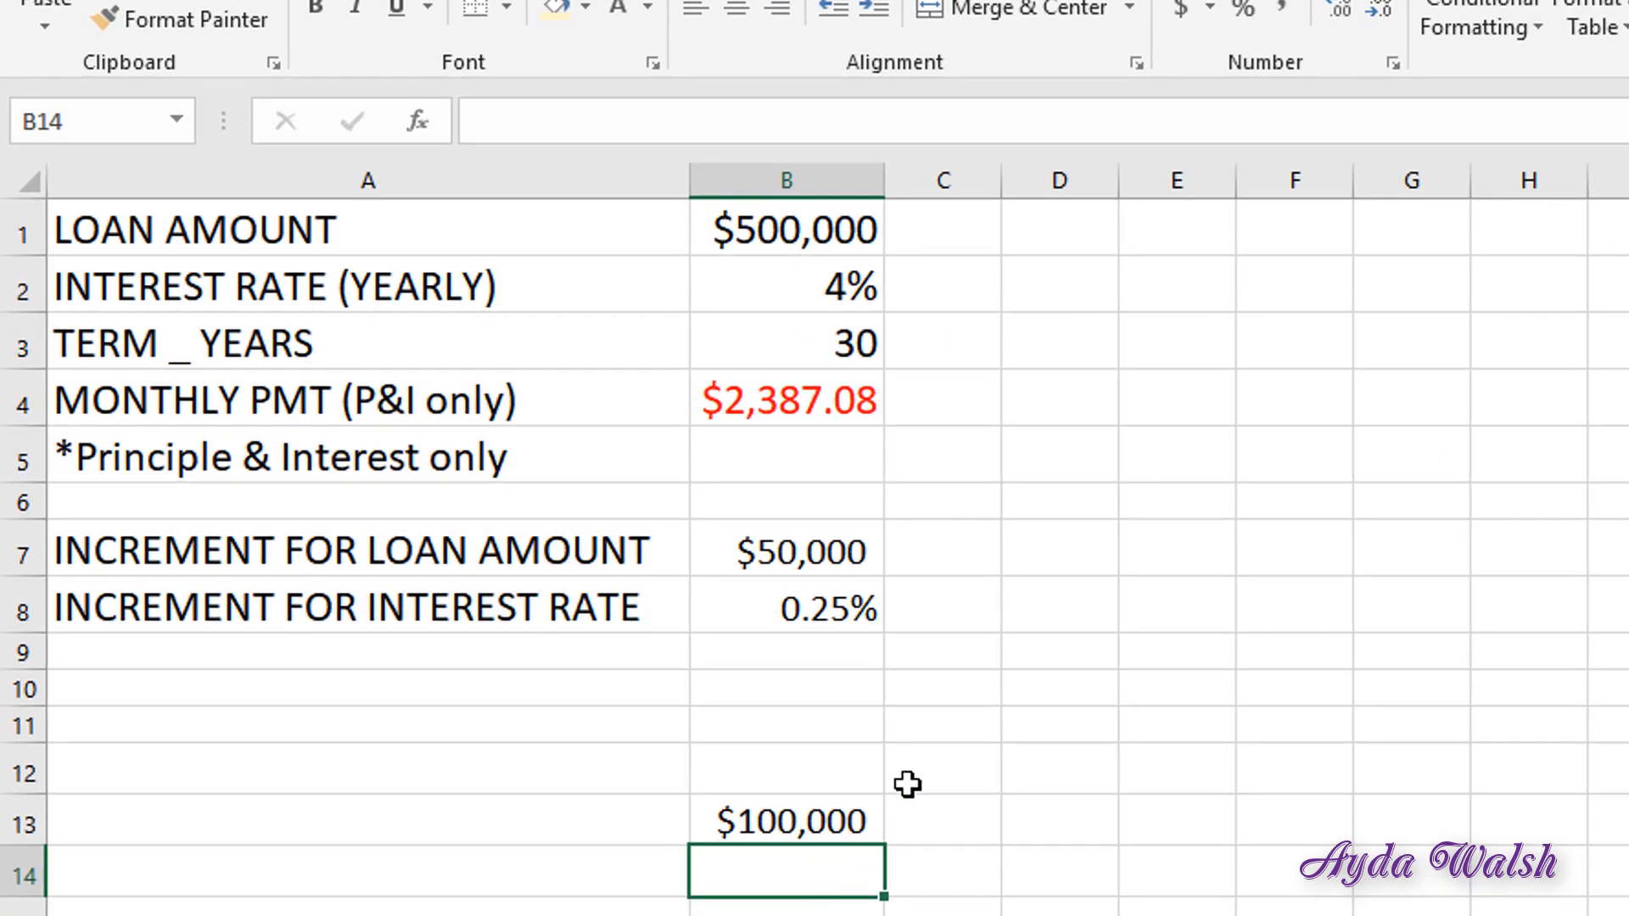
pyautogui.write('+')
pyautogui.click(803, 819)
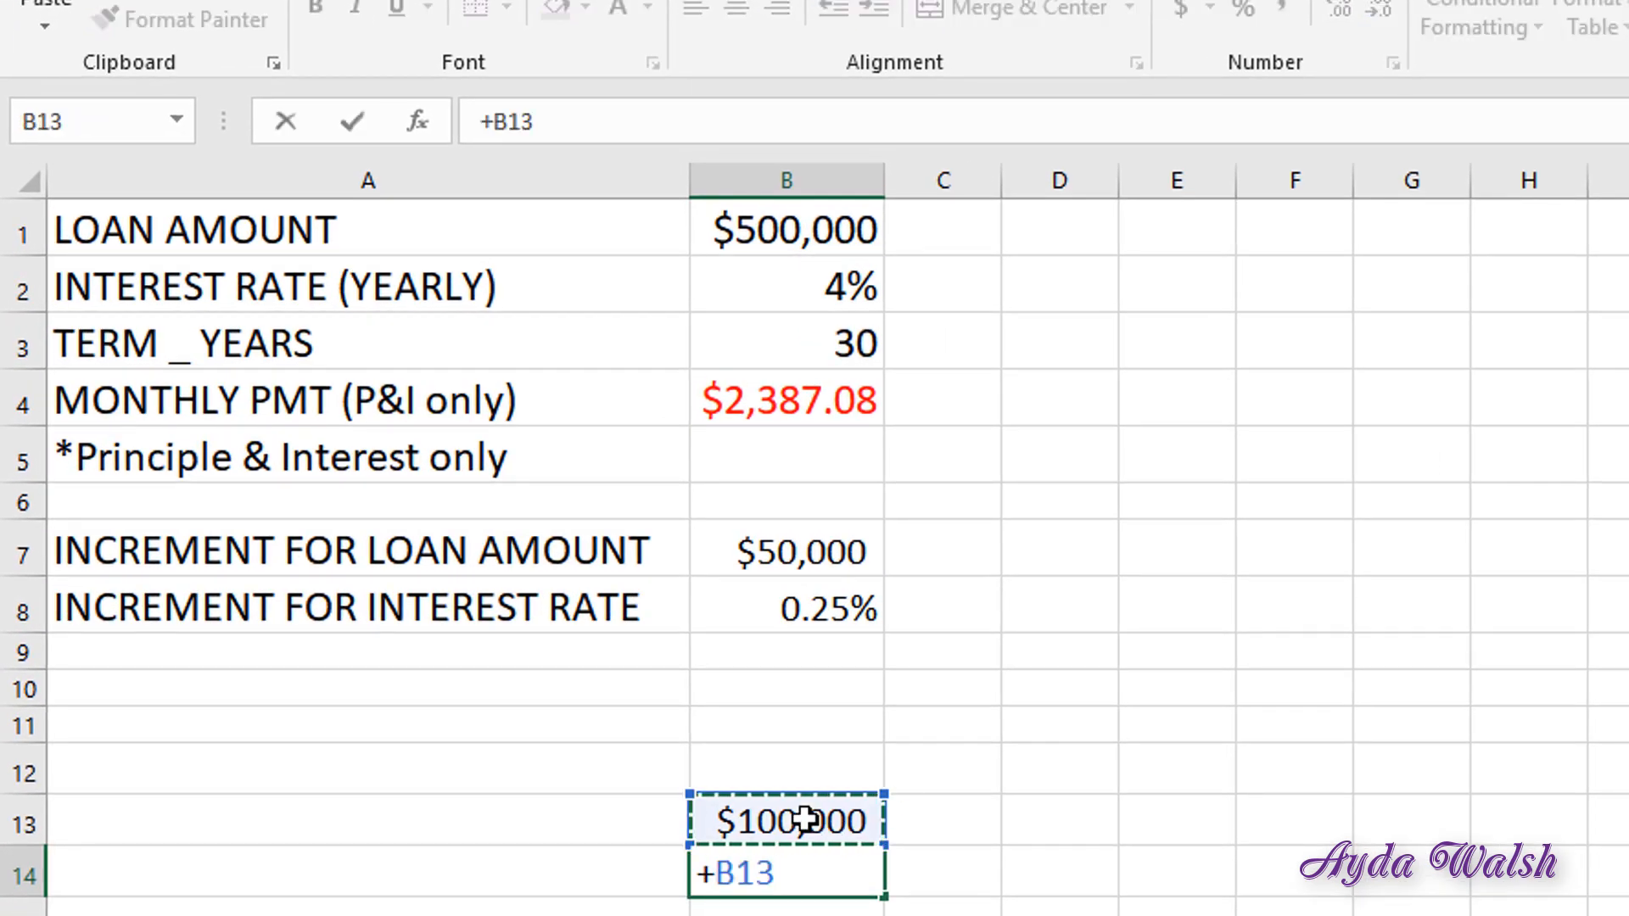
pyautogui.write('+')
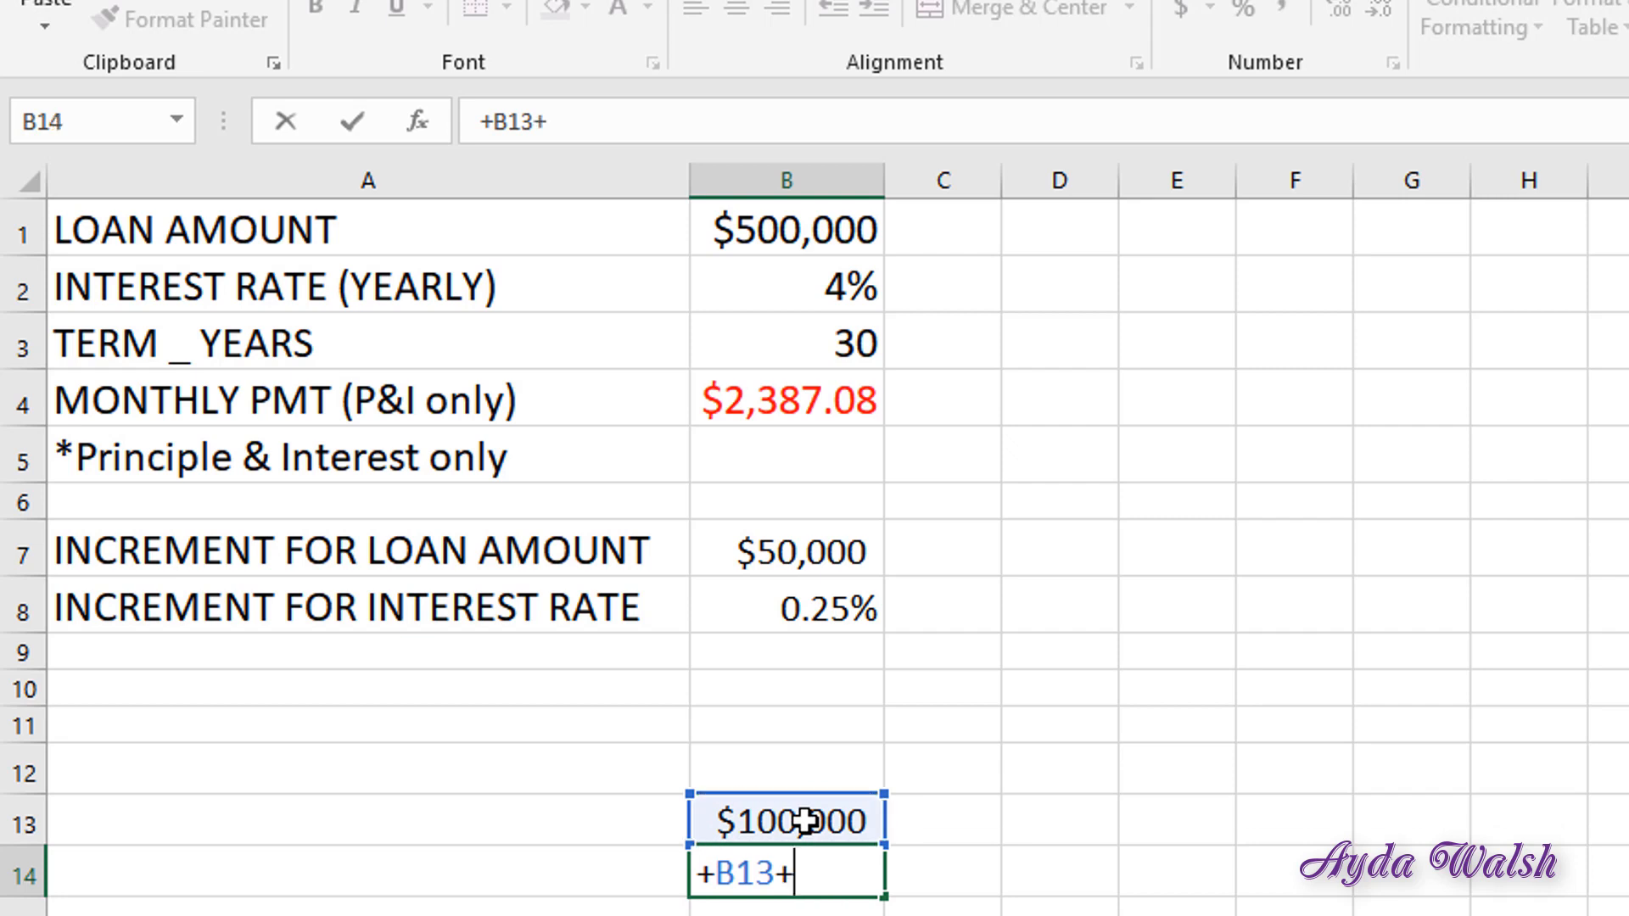
pyautogui.click(802, 547)
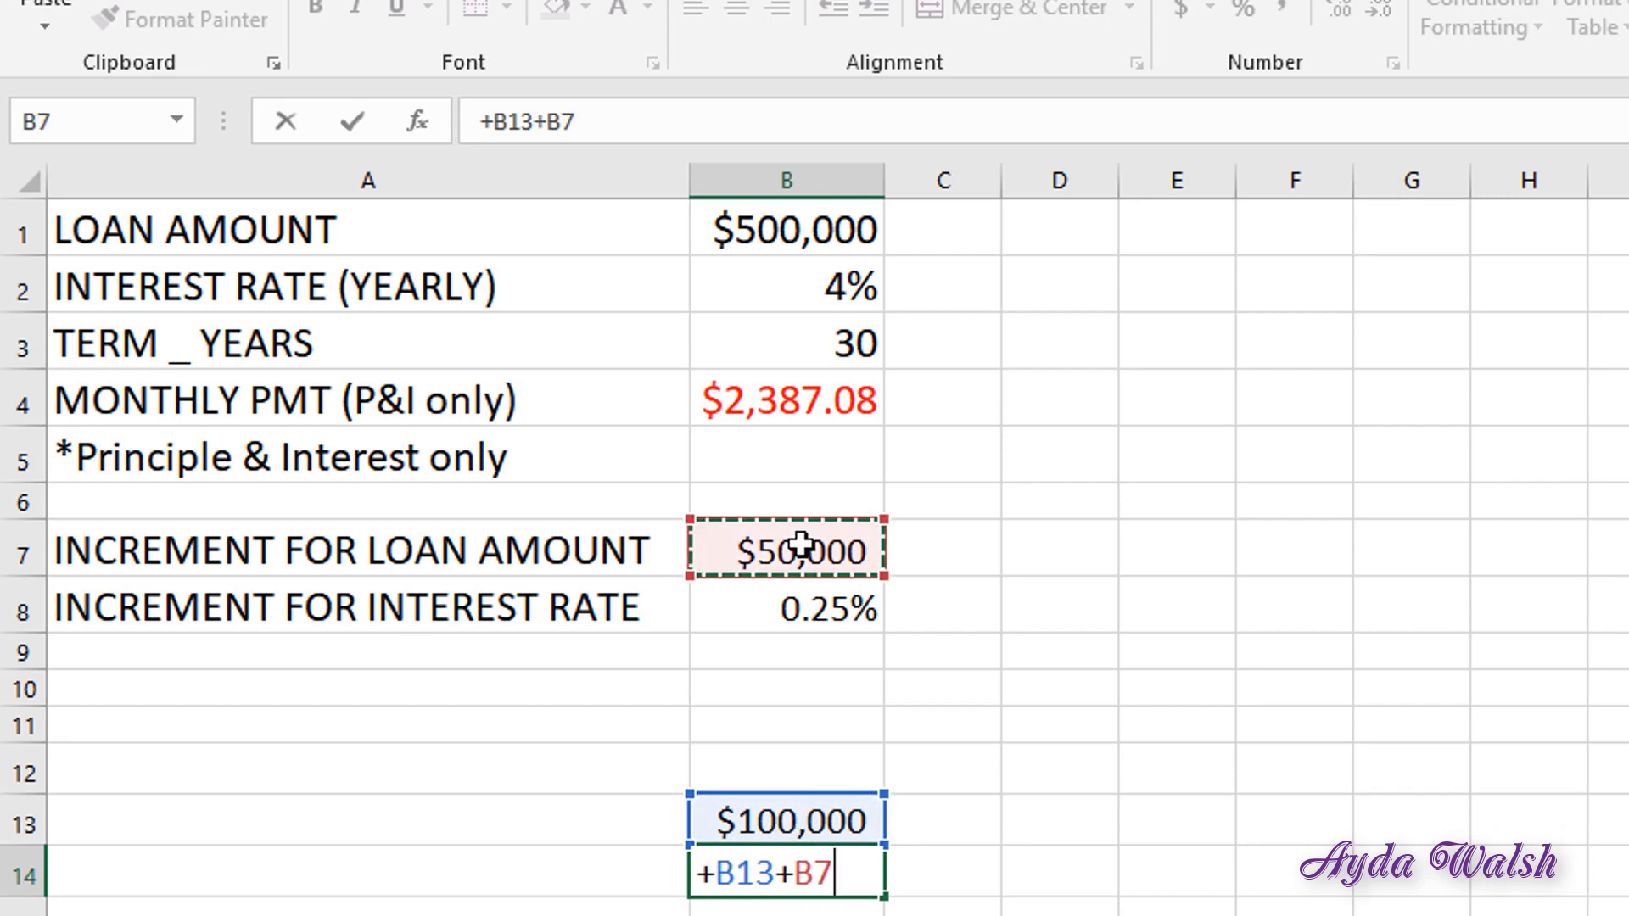
pyautogui.click(552, 121)
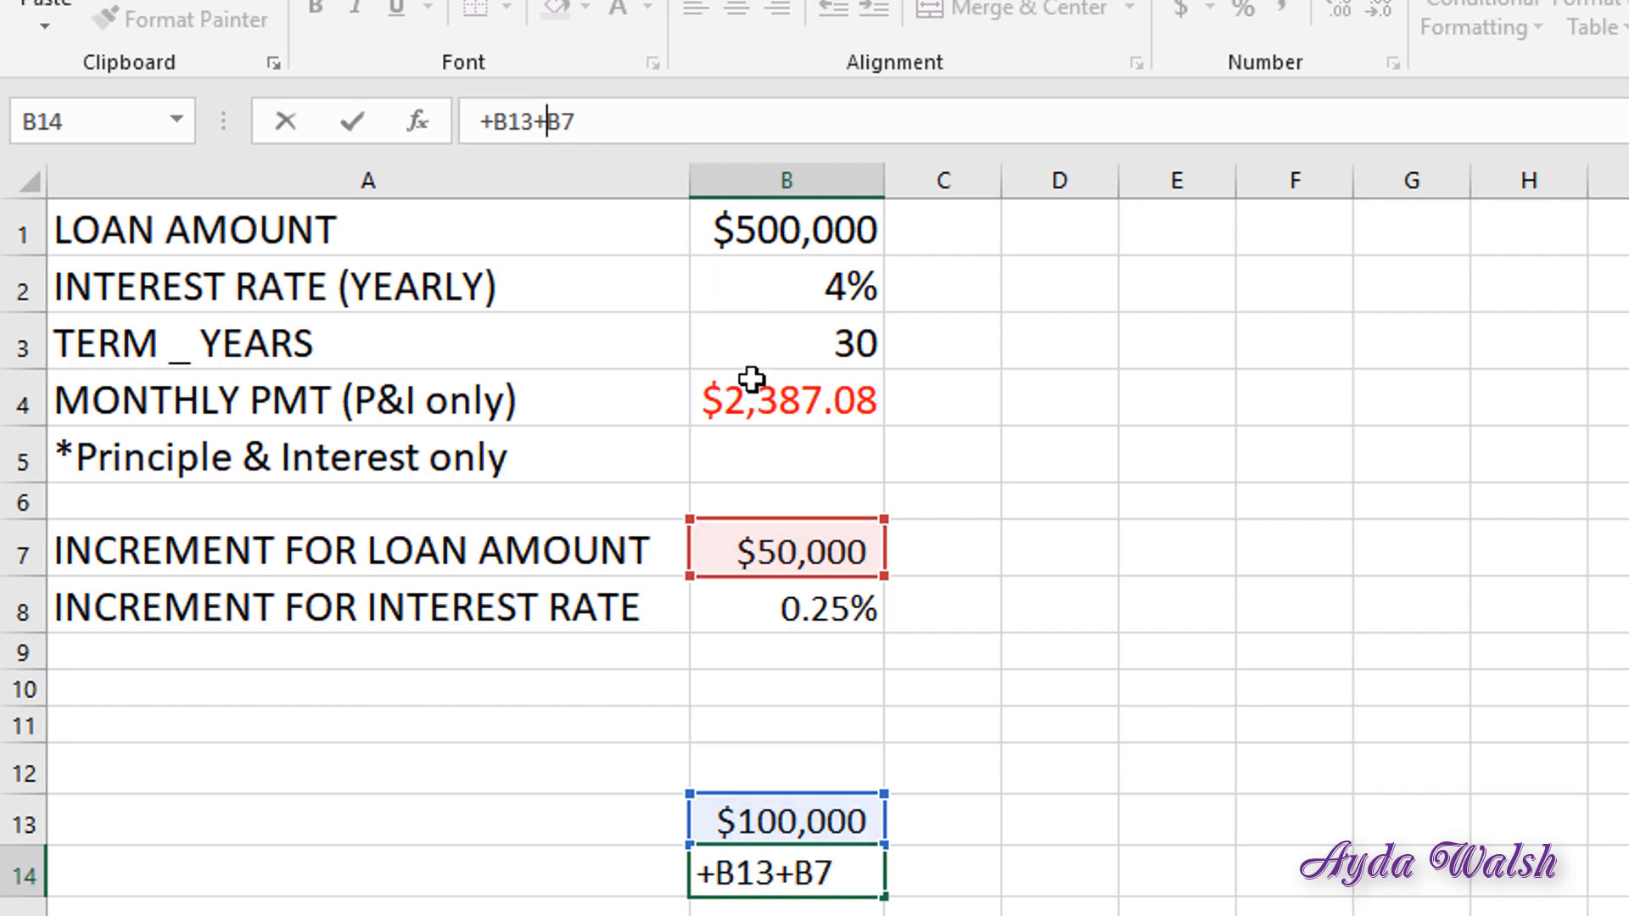
pyautogui.write('$')
pyautogui.click(575, 121)
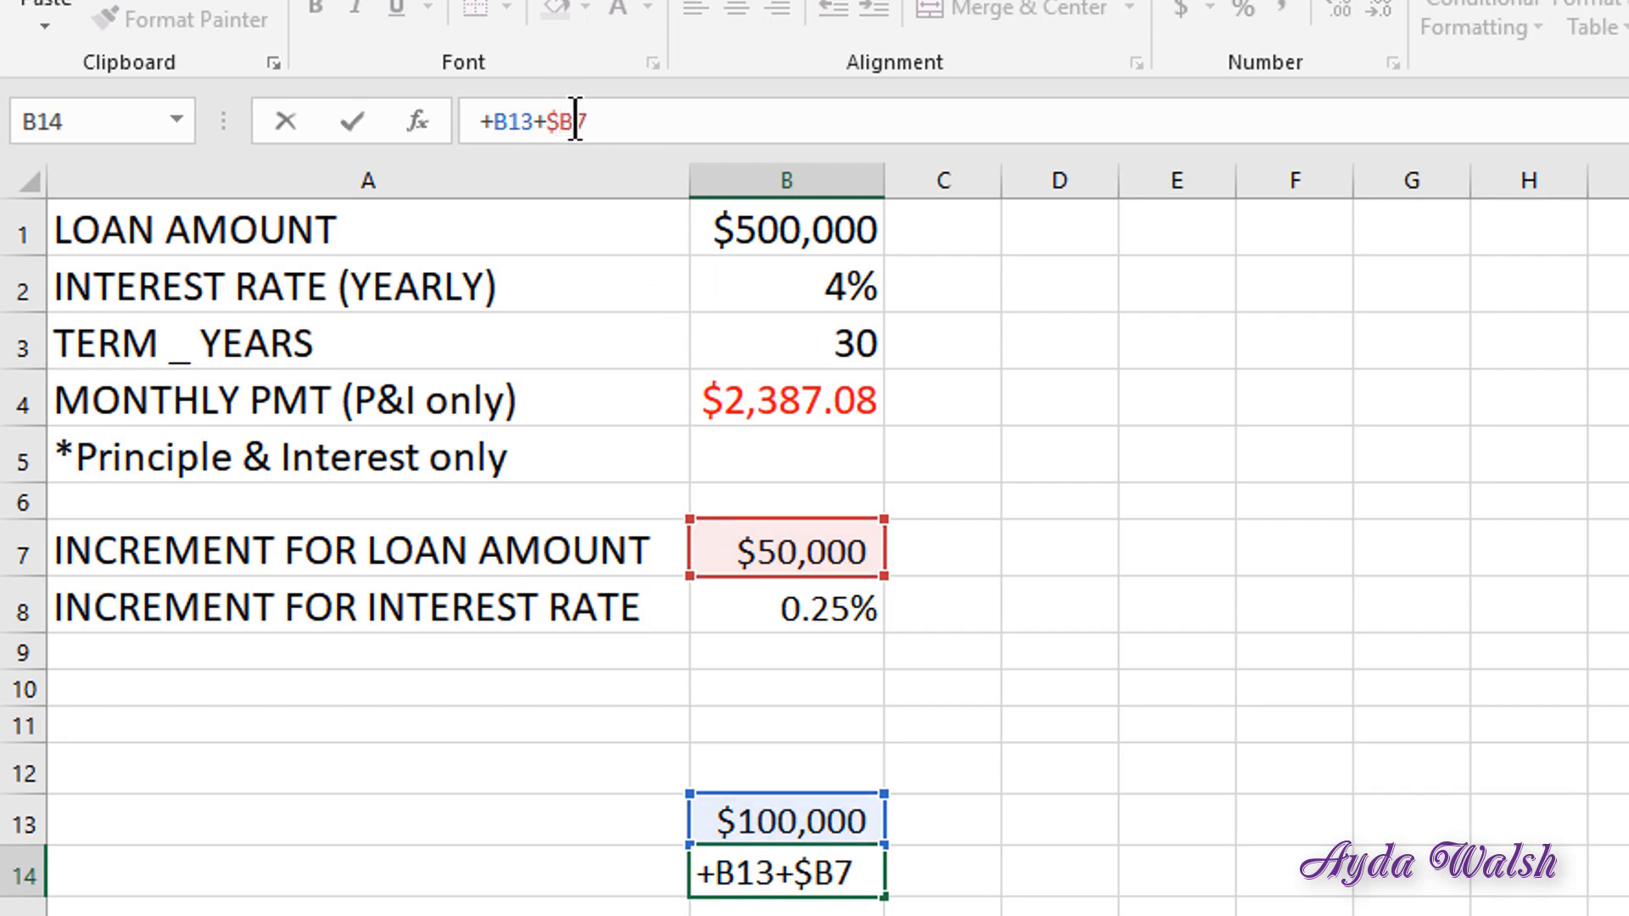
pyautogui.write('$')
pyautogui.press('Return')
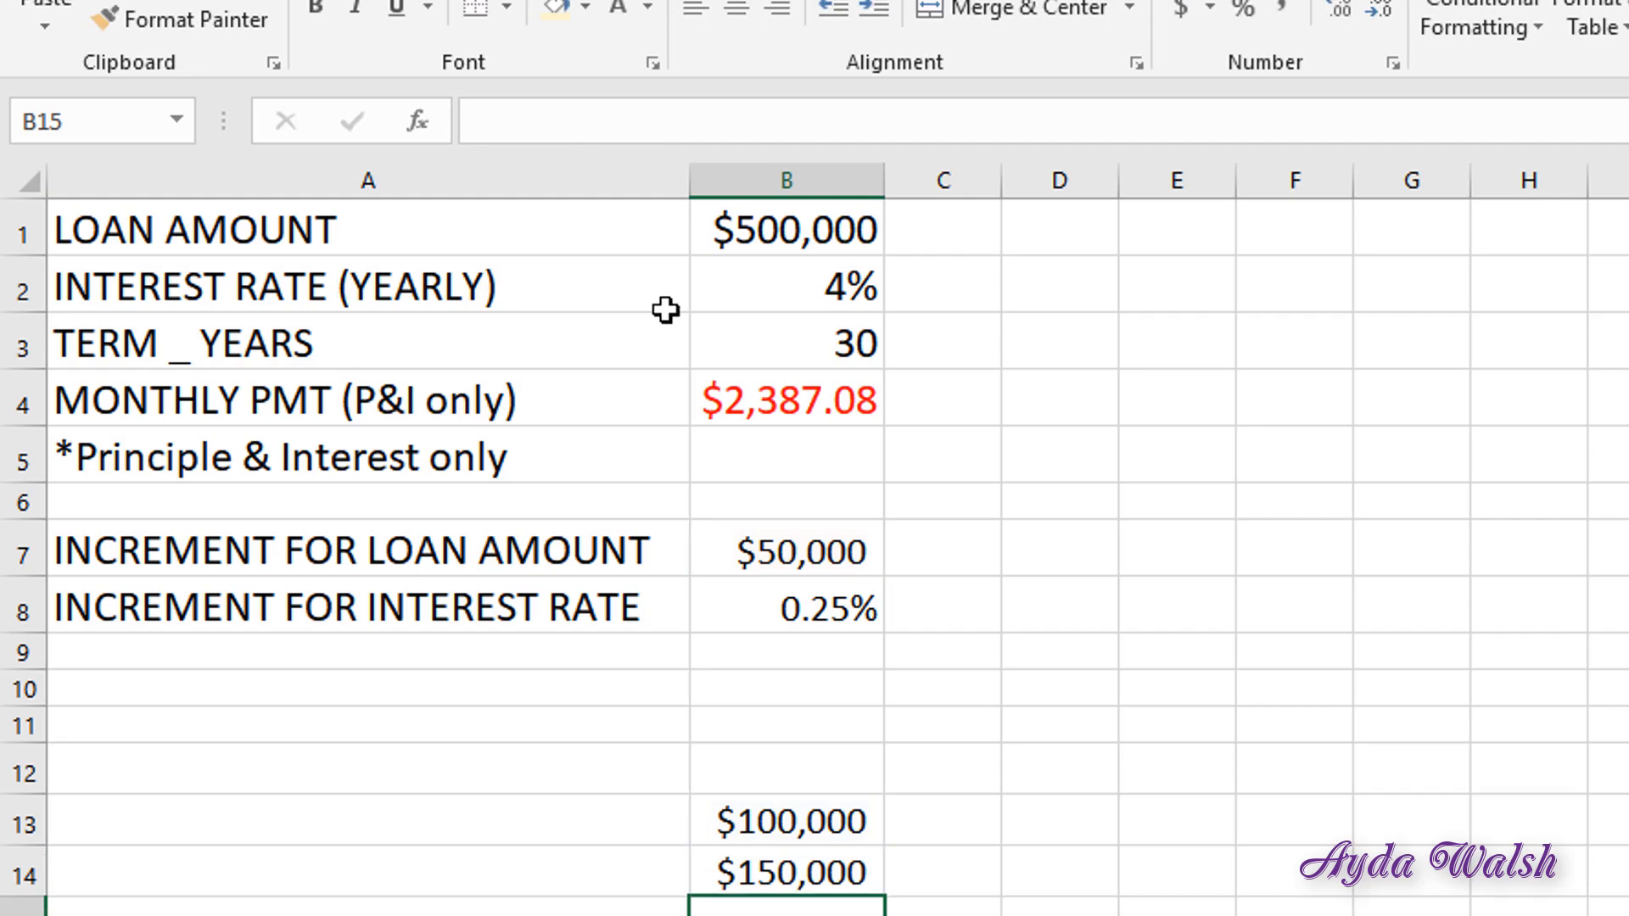
# Fill the B14 loan amount formula down column B past row 30 and widen column B slightly
pyautogui.click(810, 874)
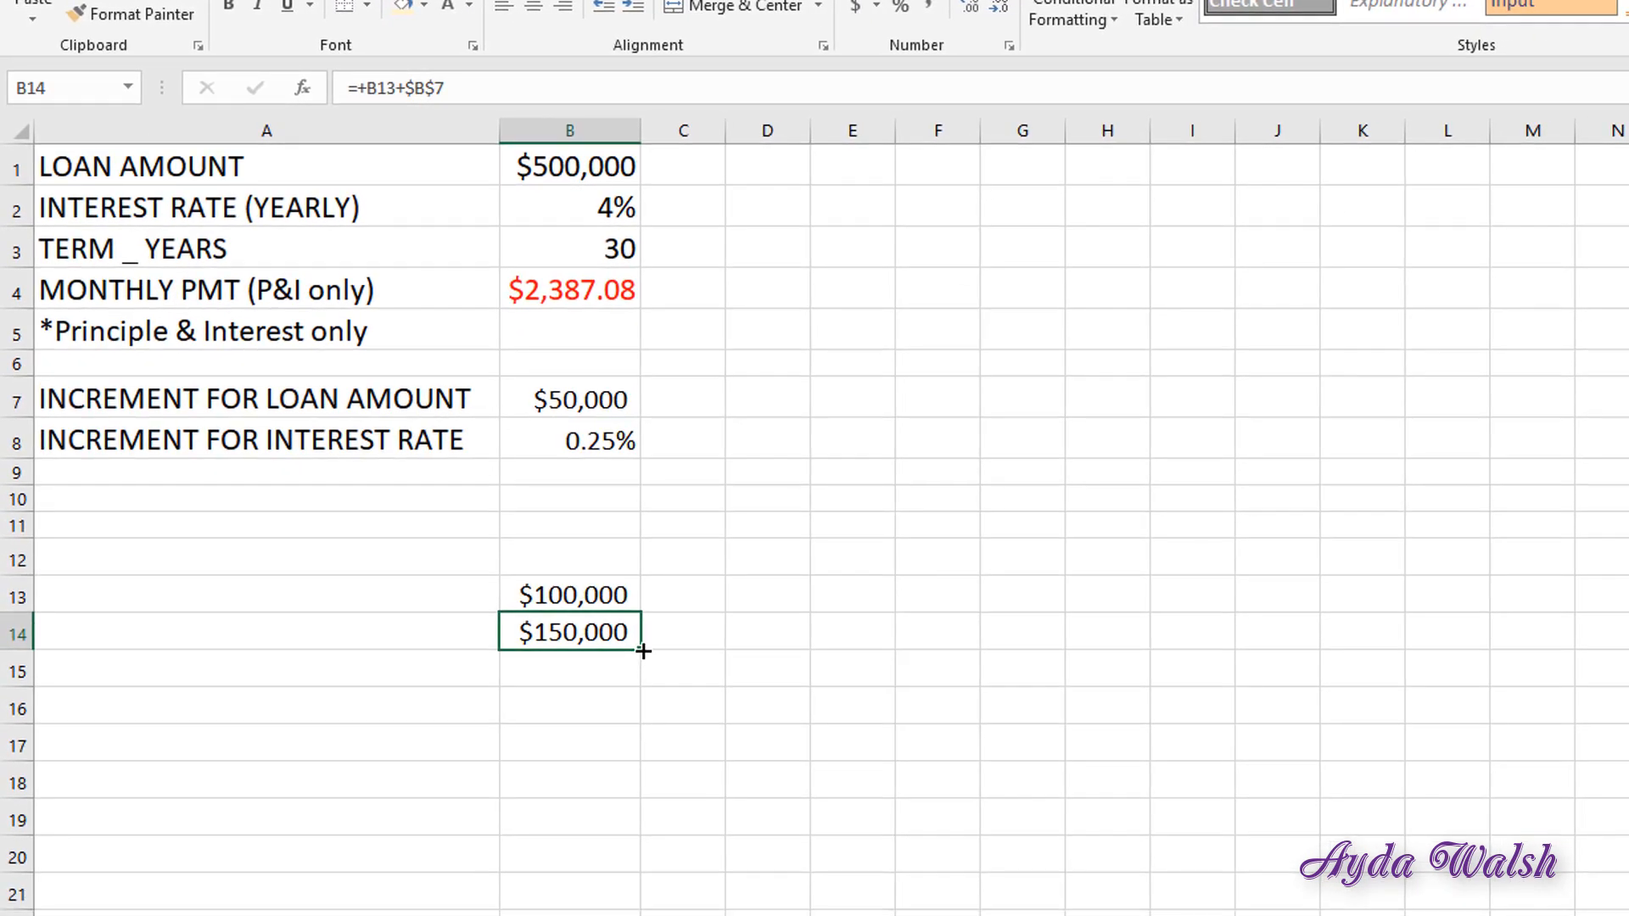
pyautogui.moveTo(643, 651); pyautogui.dragTo(643, 915)
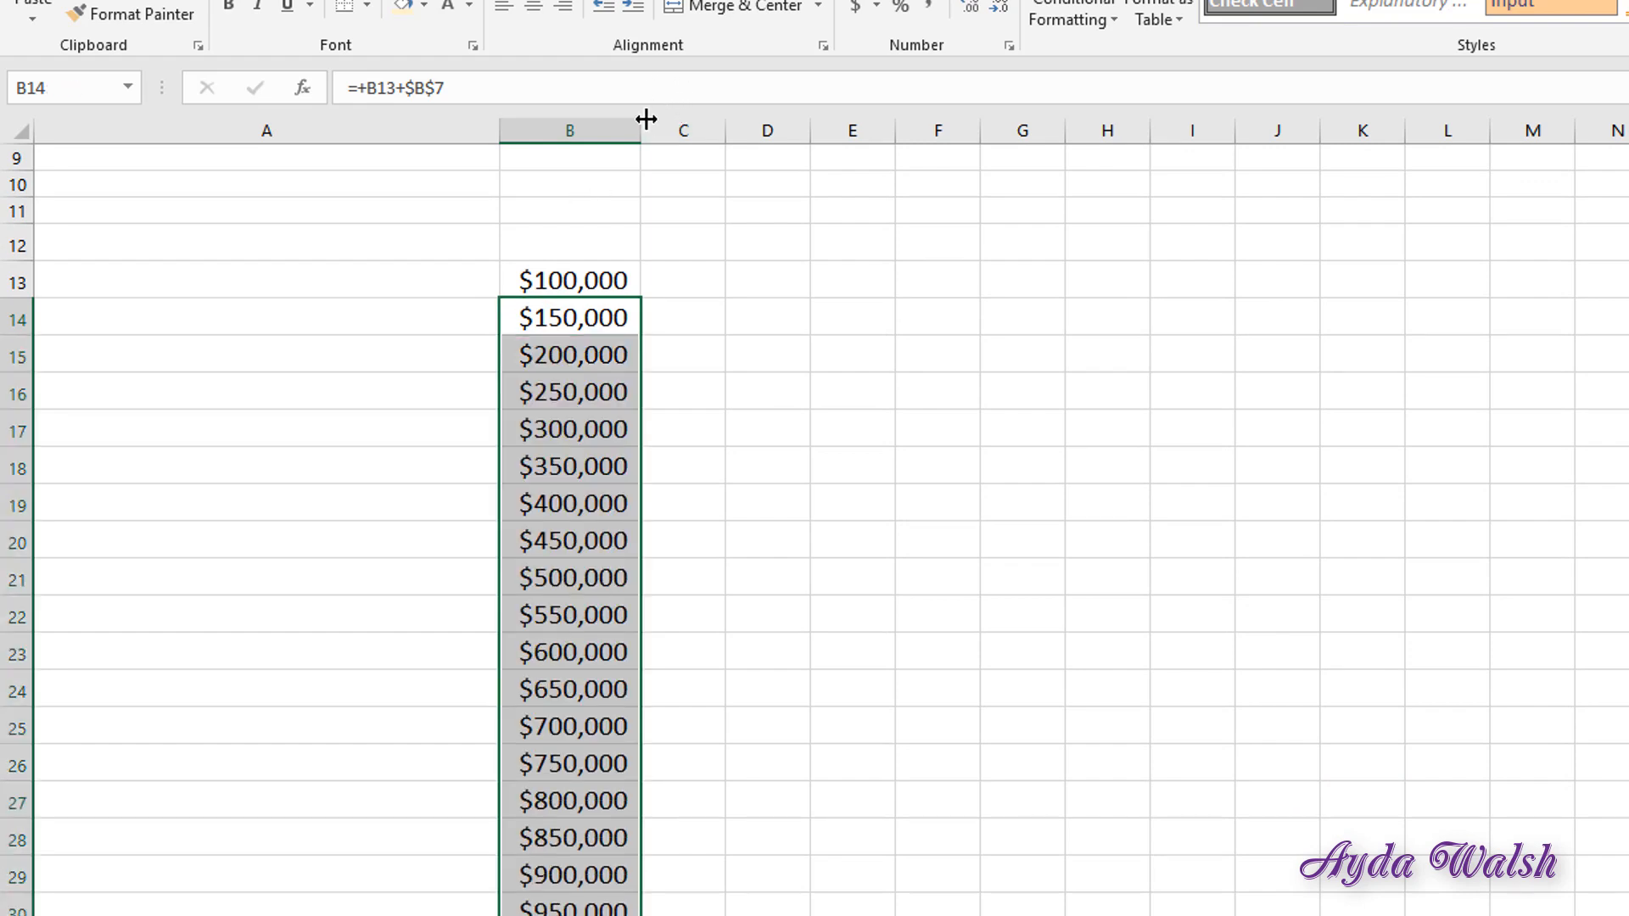
pyautogui.moveTo(643, 127); pyautogui.dragTo(660, 136)
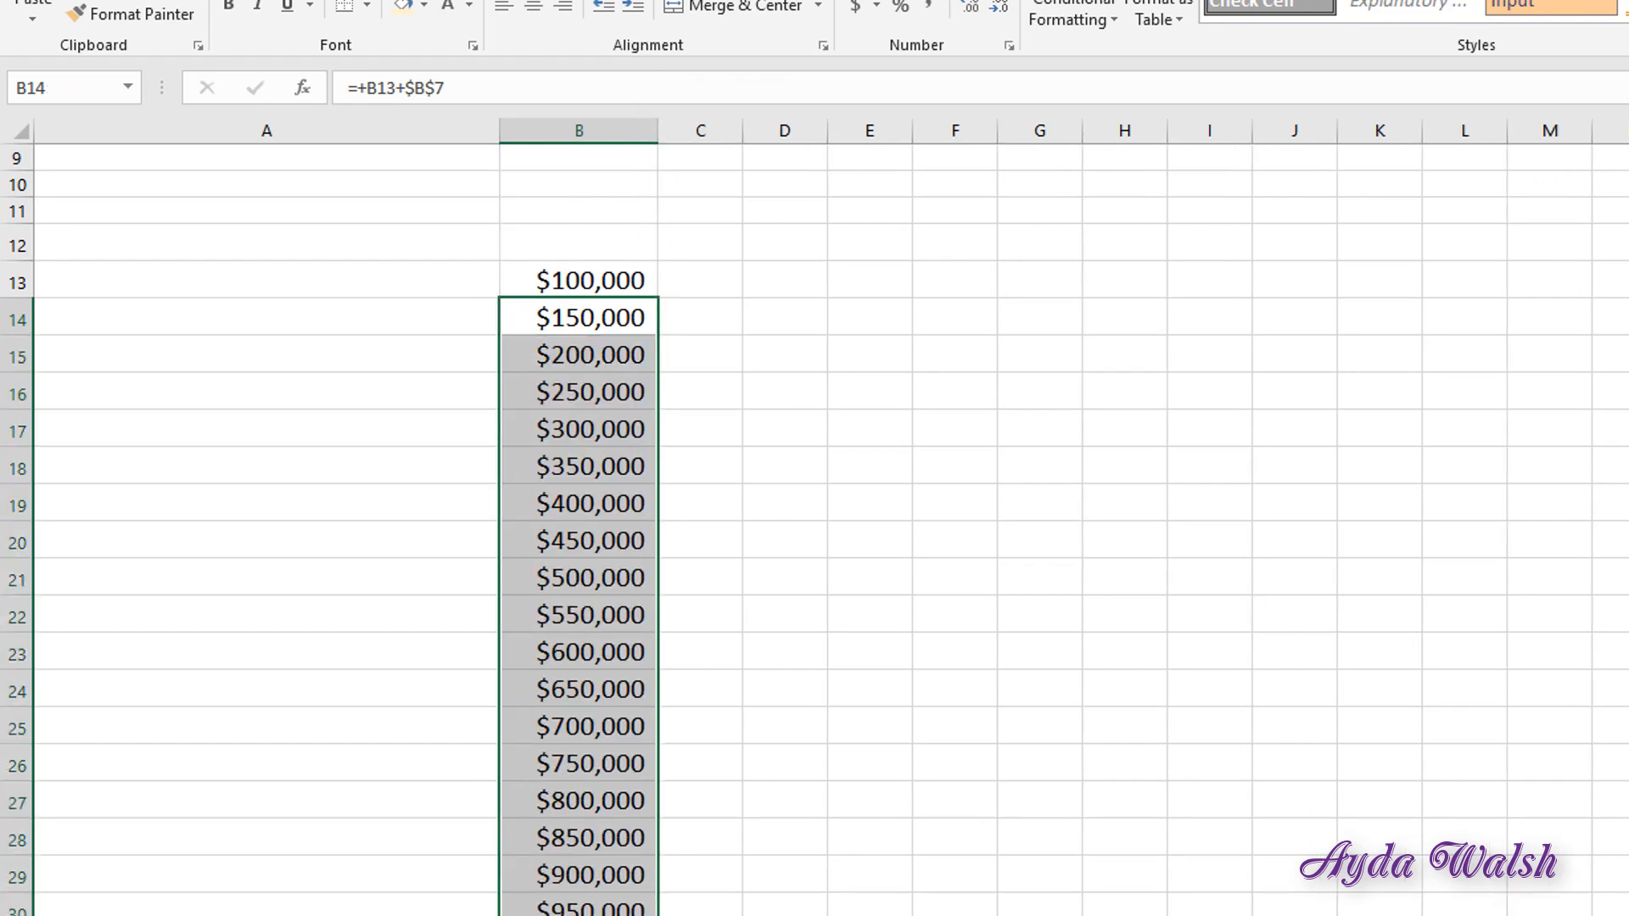
pyautogui.scroll(3, 844, 877)
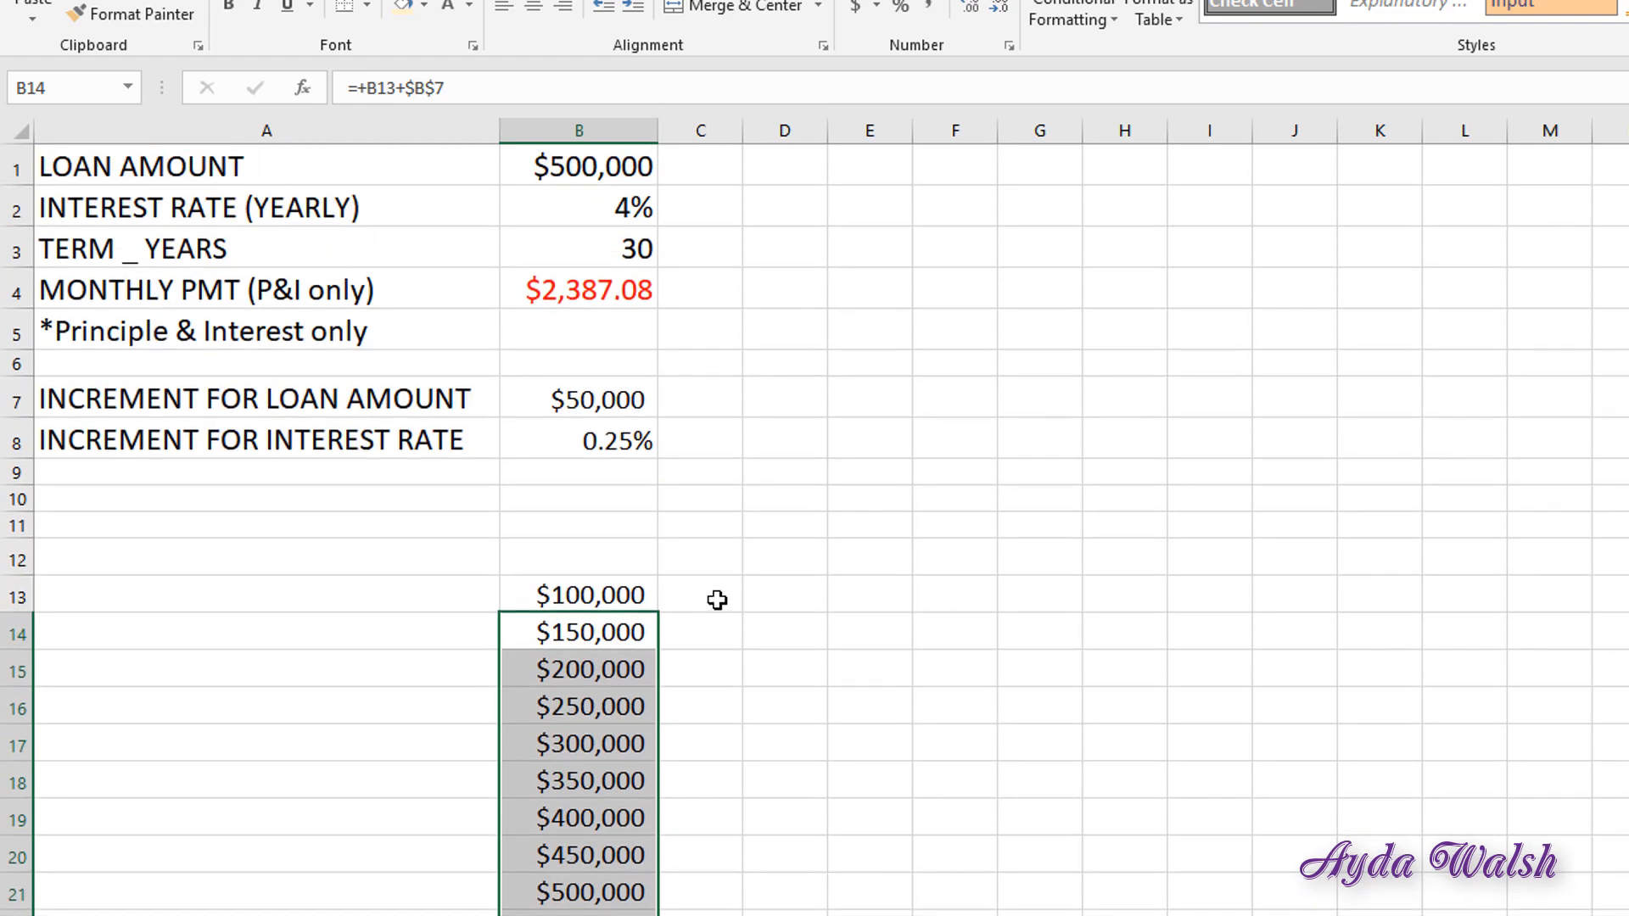
# Enter 3.00% in C12 as the starting interest rate of the table's header row
pyautogui.click(717, 600)
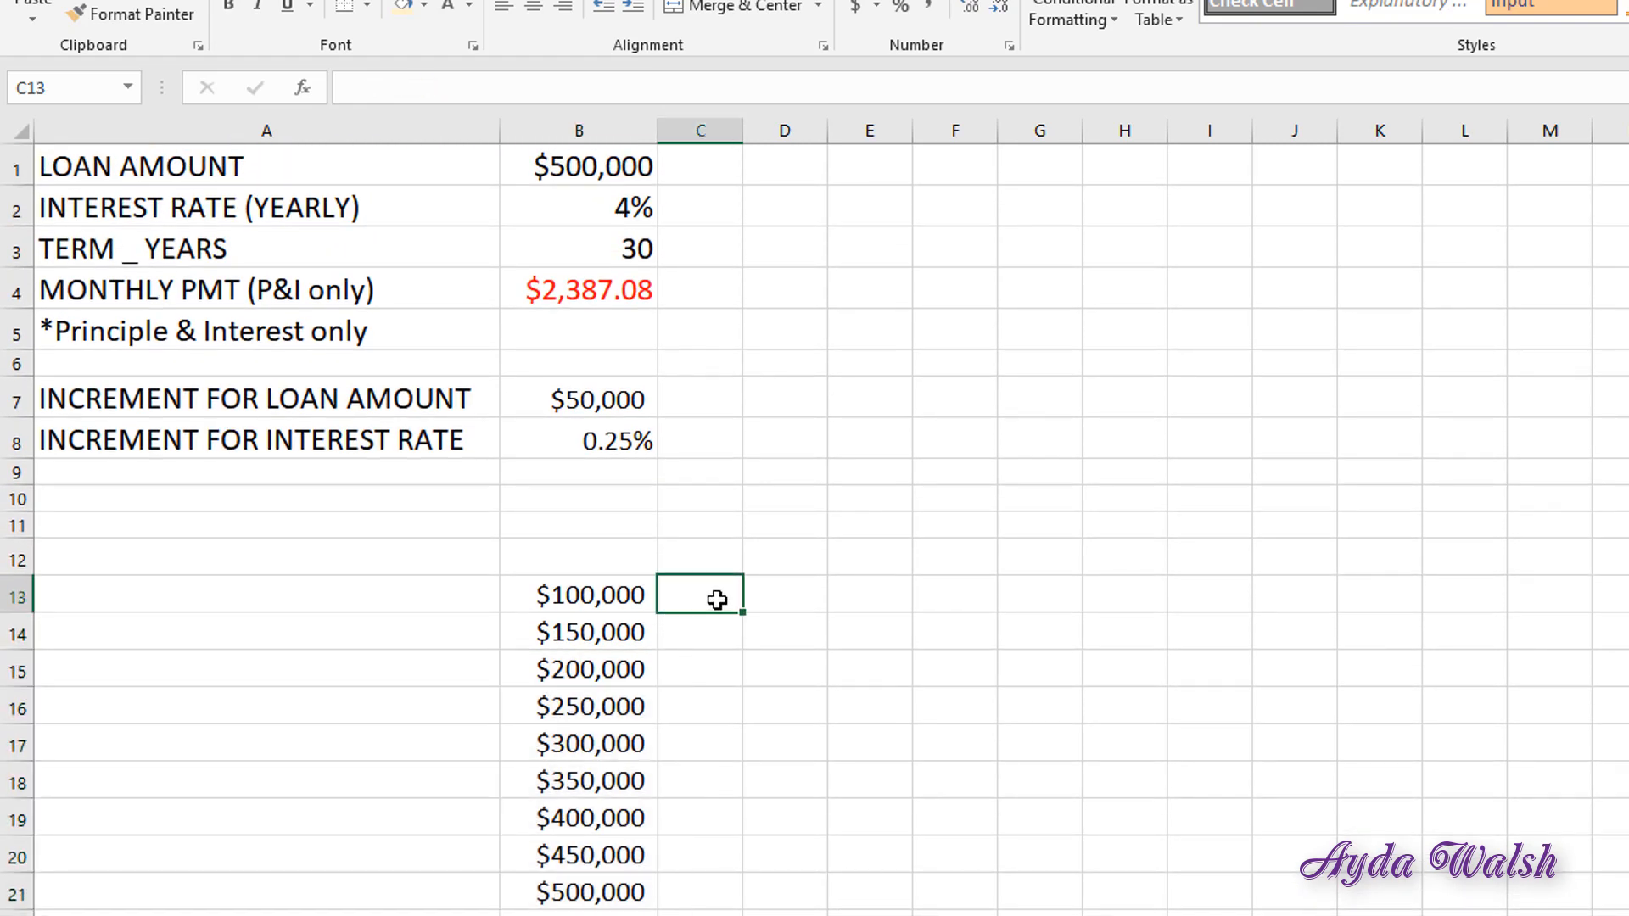
pyautogui.click(709, 554)
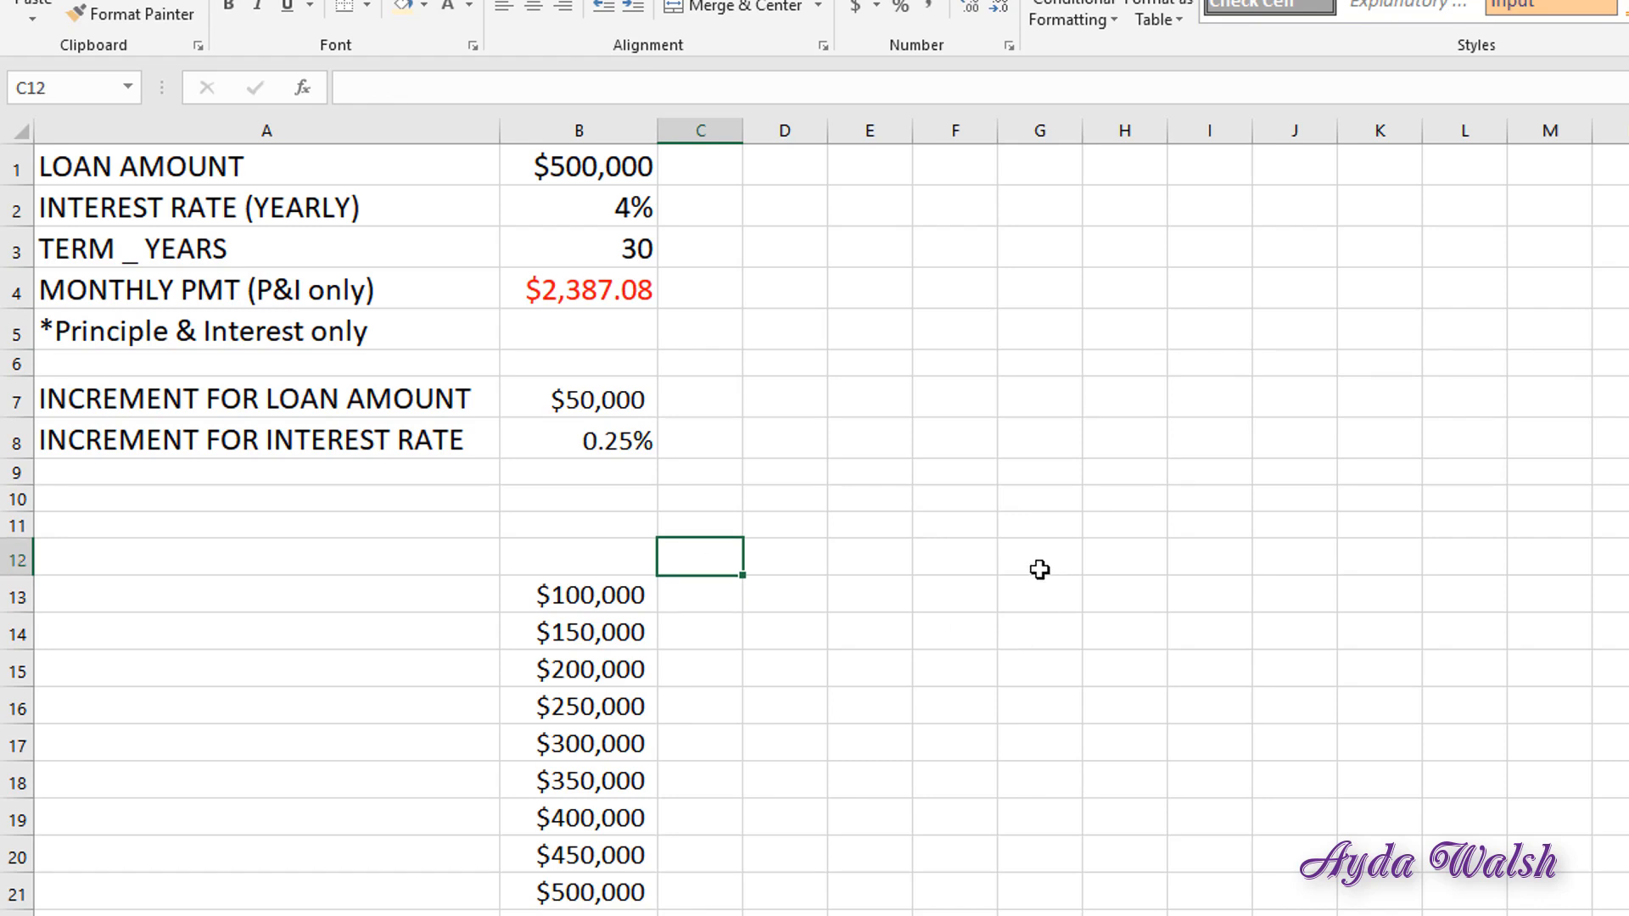
pyautogui.write('3.00%')
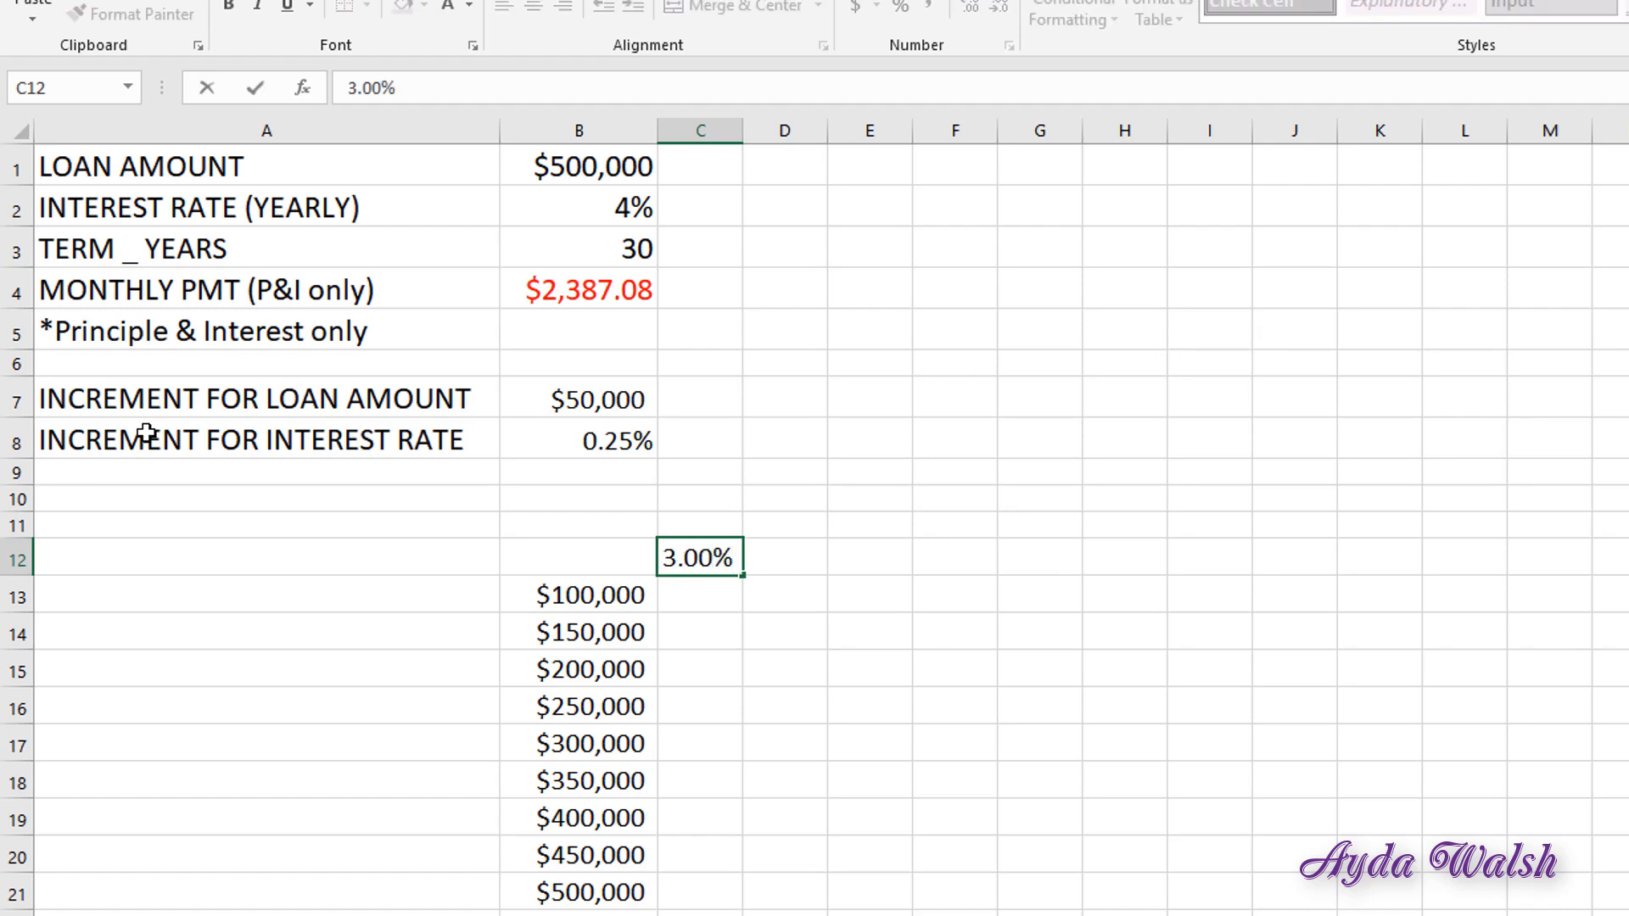
pyautogui.press('Return')
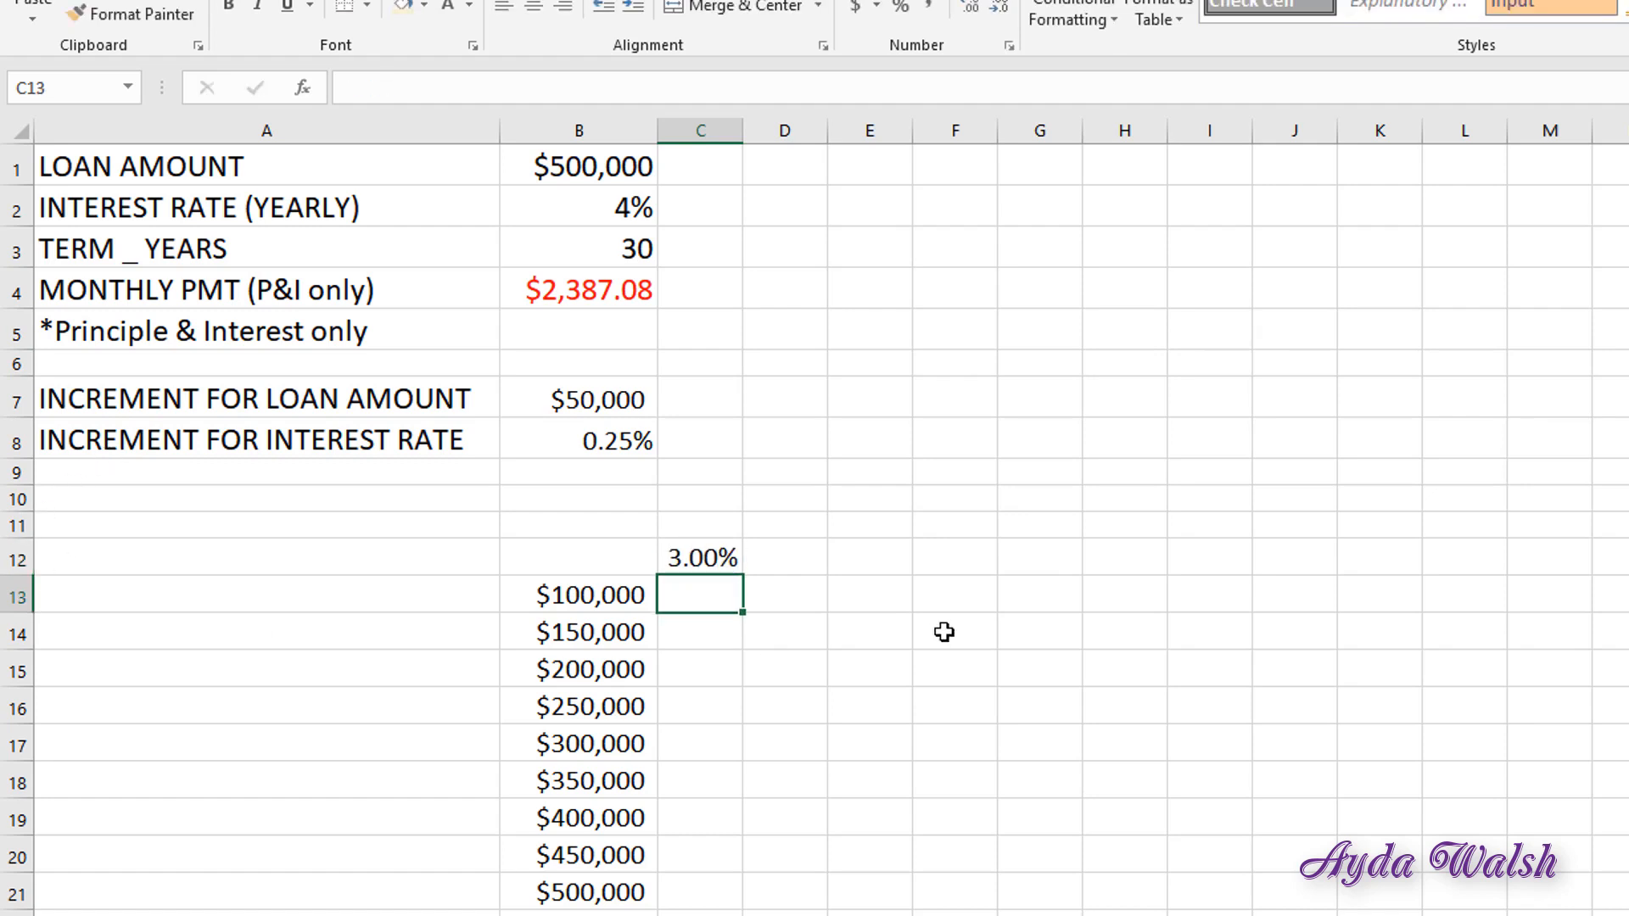
pyautogui.click(722, 567)
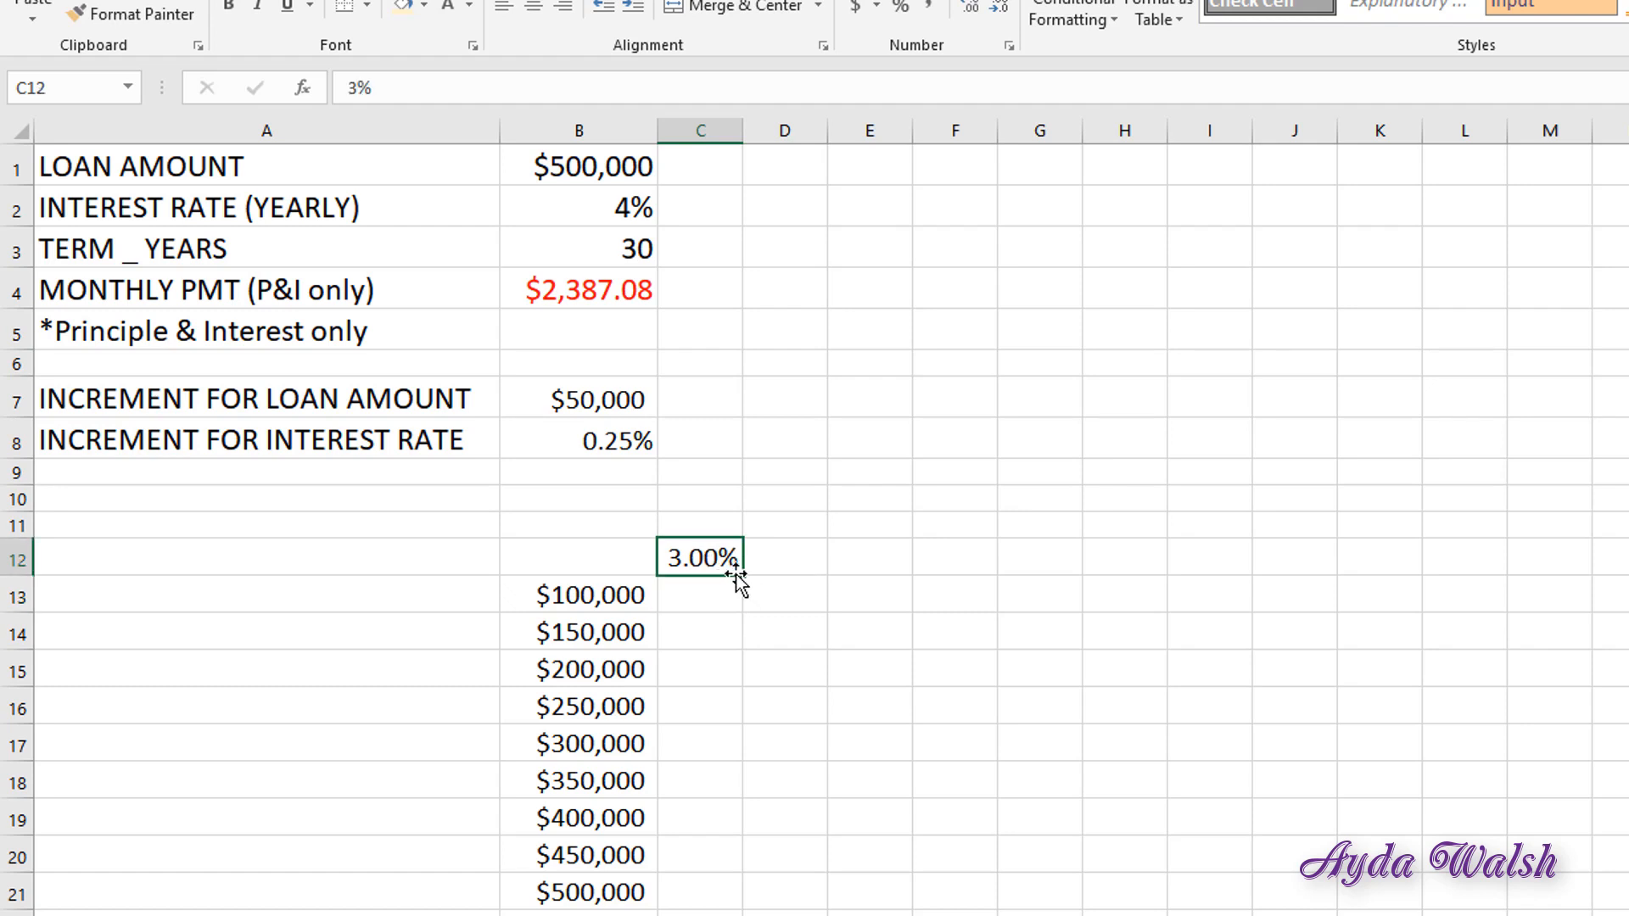
# Enter the formula +C12+$B$8 in D12, adding the interest rate increment to the preceding rate with an absolute reference
pyautogui.click(769, 565)
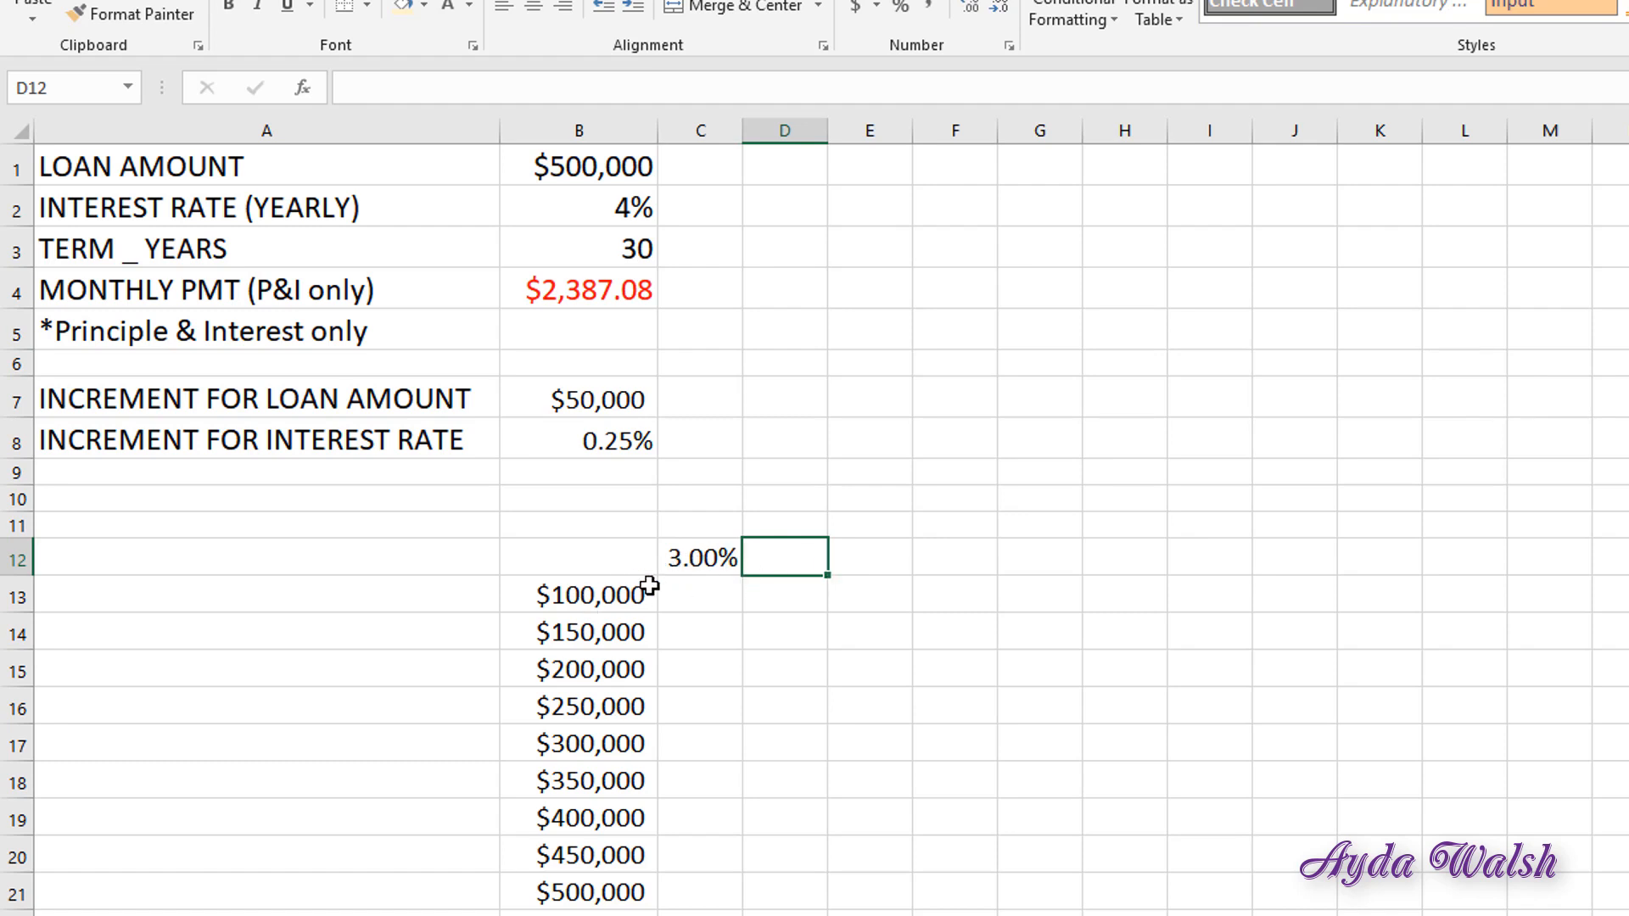
pyautogui.write('+')
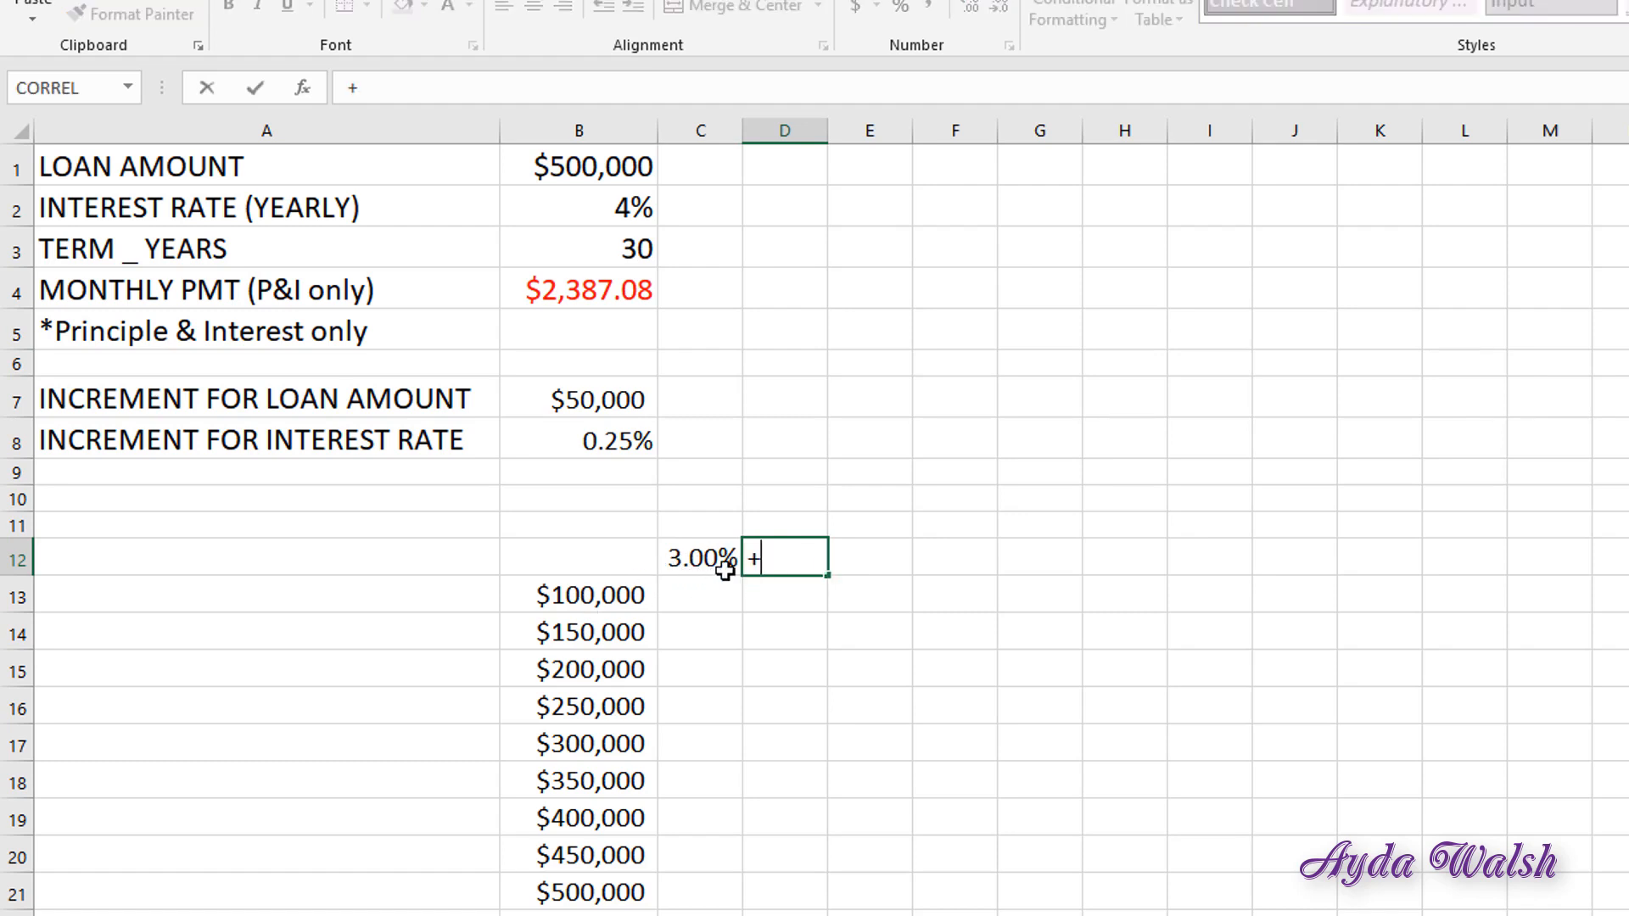
pyautogui.click(726, 561)
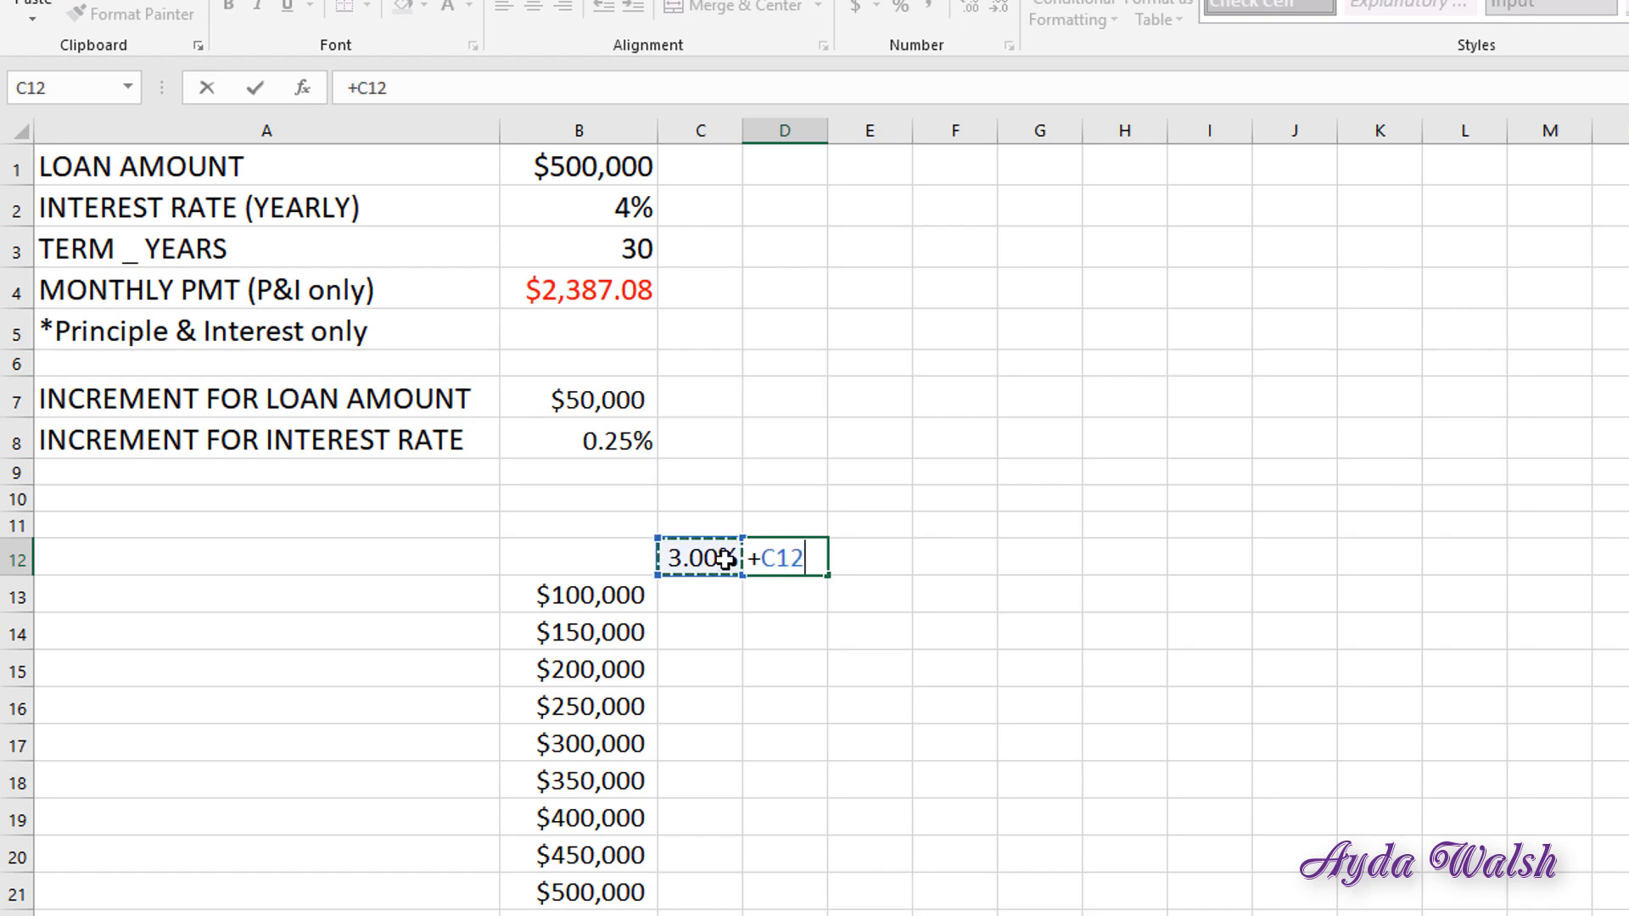
pyautogui.write('+')
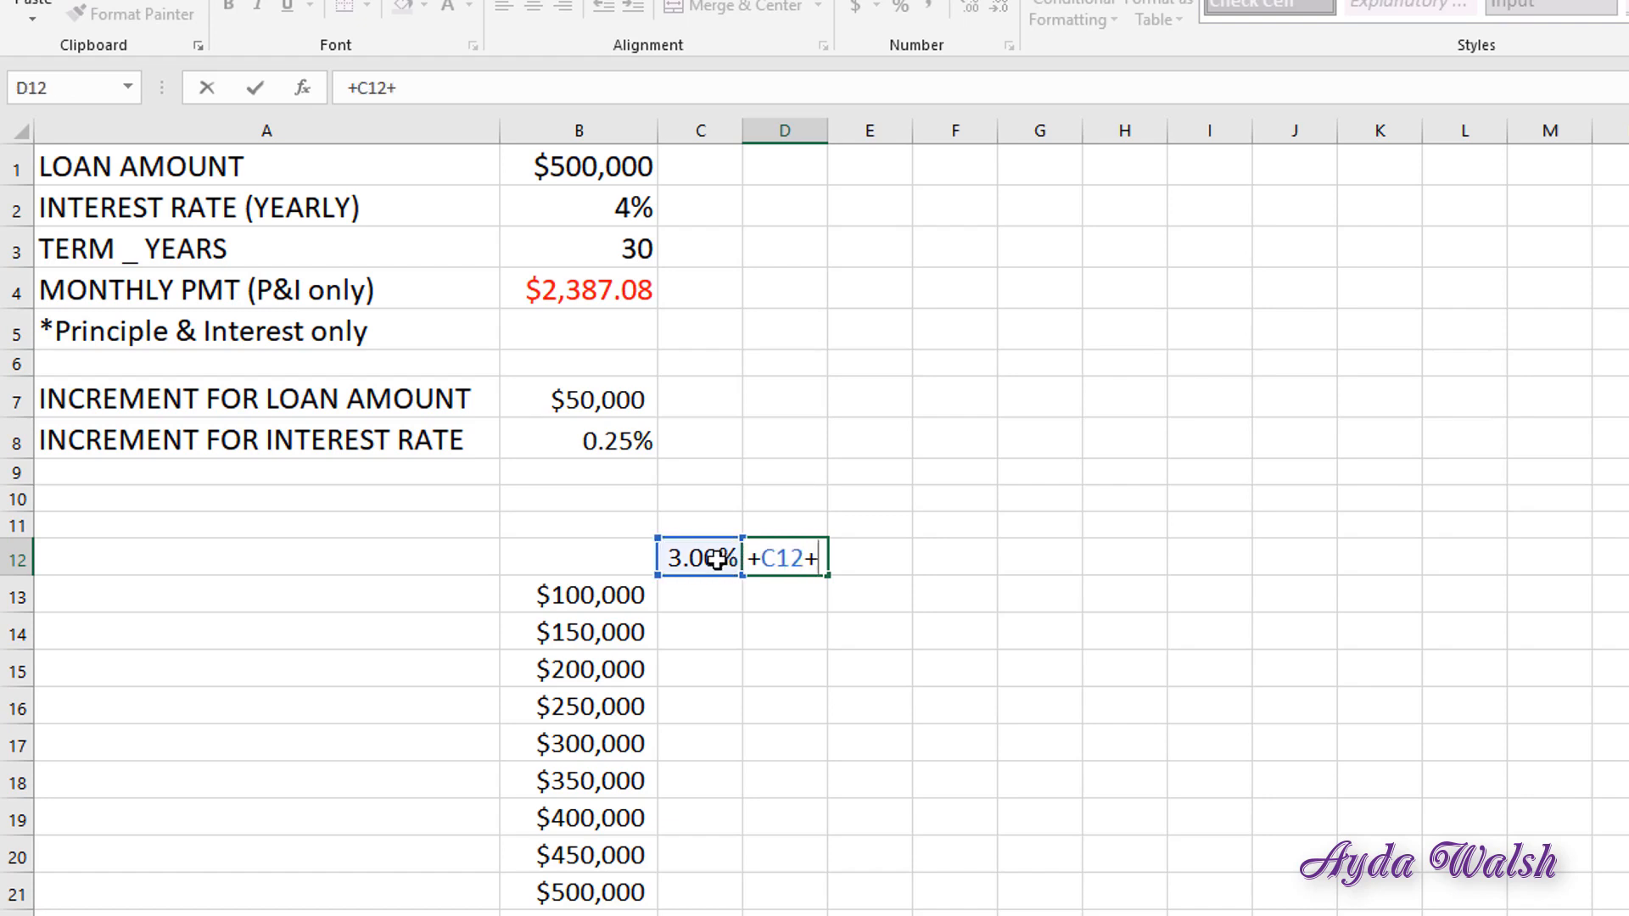
pyautogui.click(607, 447)
pyautogui.click(383, 88)
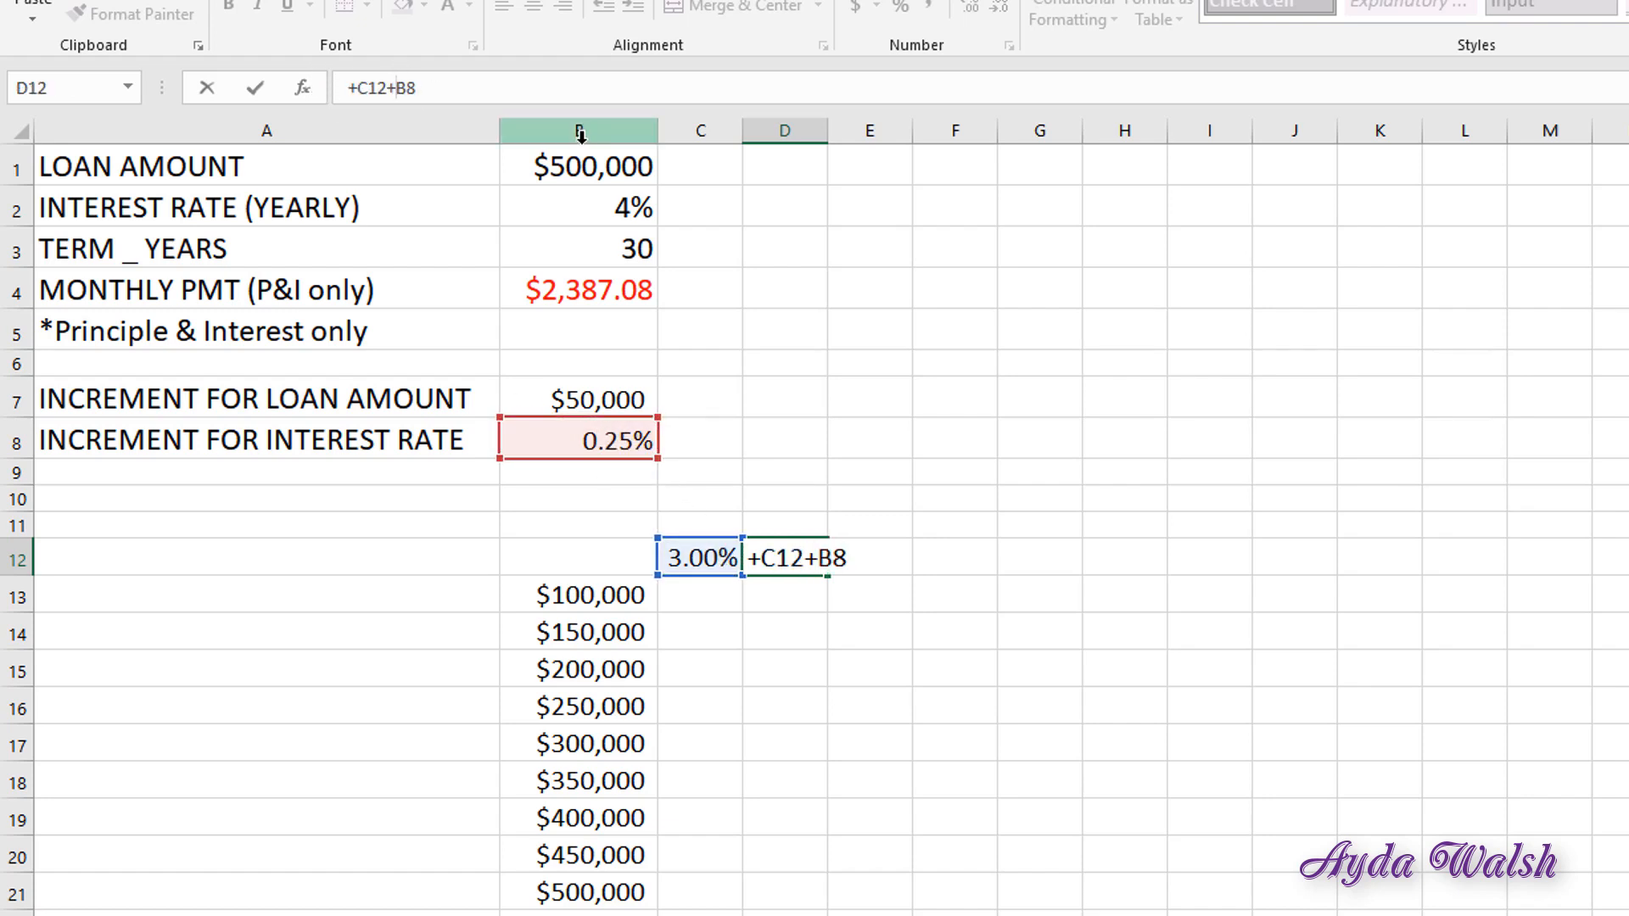
pyautogui.write('$')
pyautogui.press('Right')
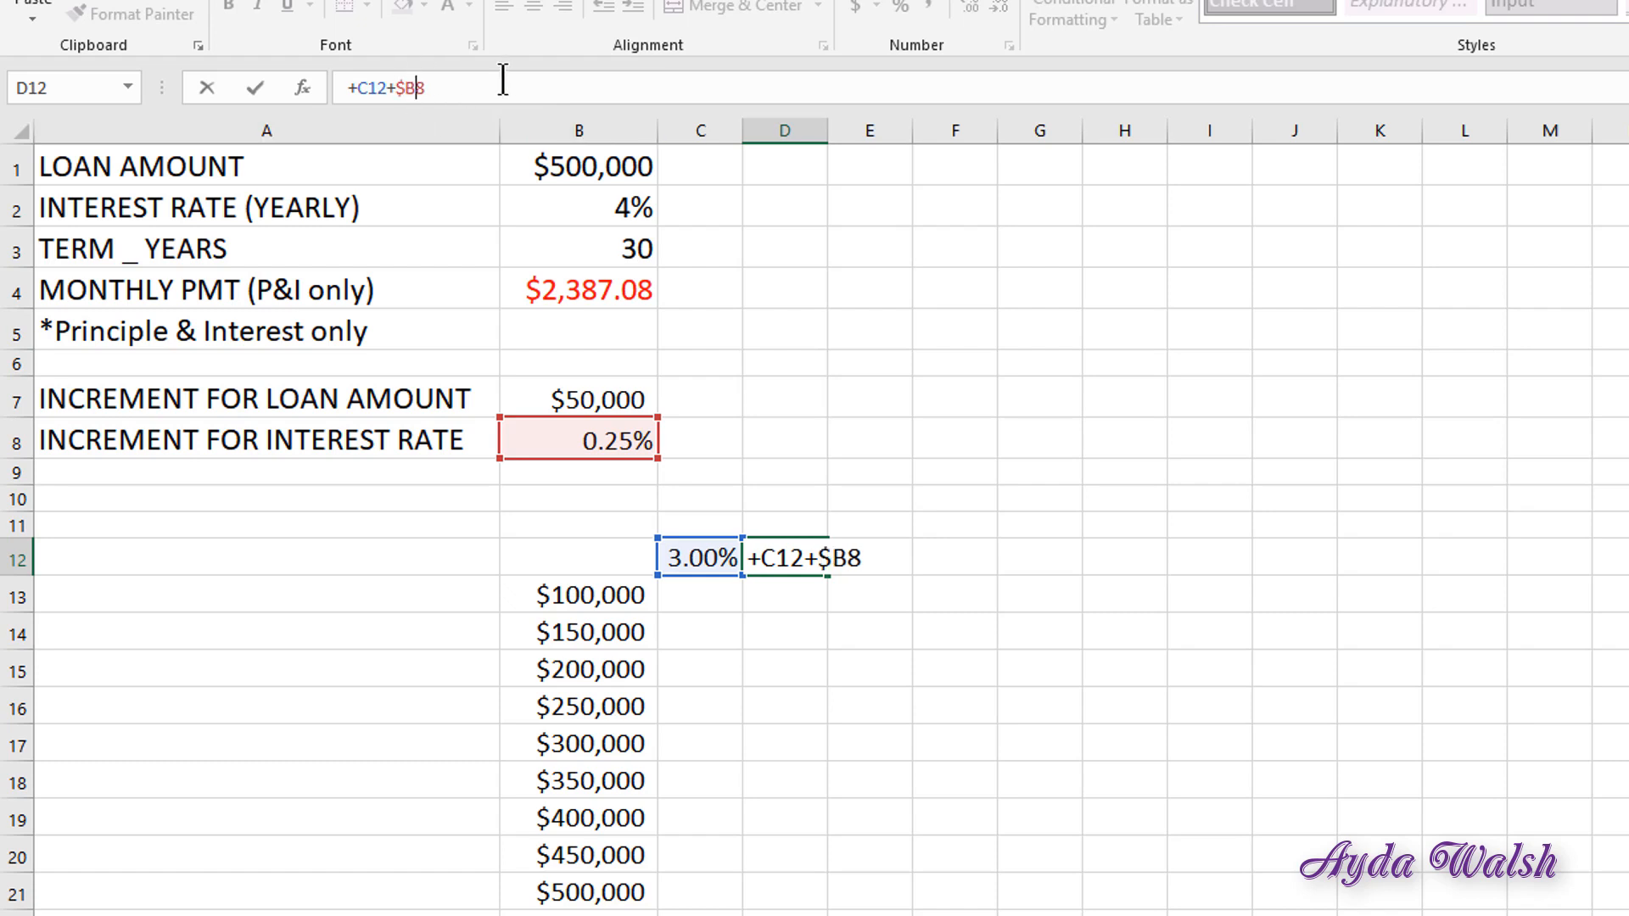
pyautogui.write('$')
pyautogui.press('Return')
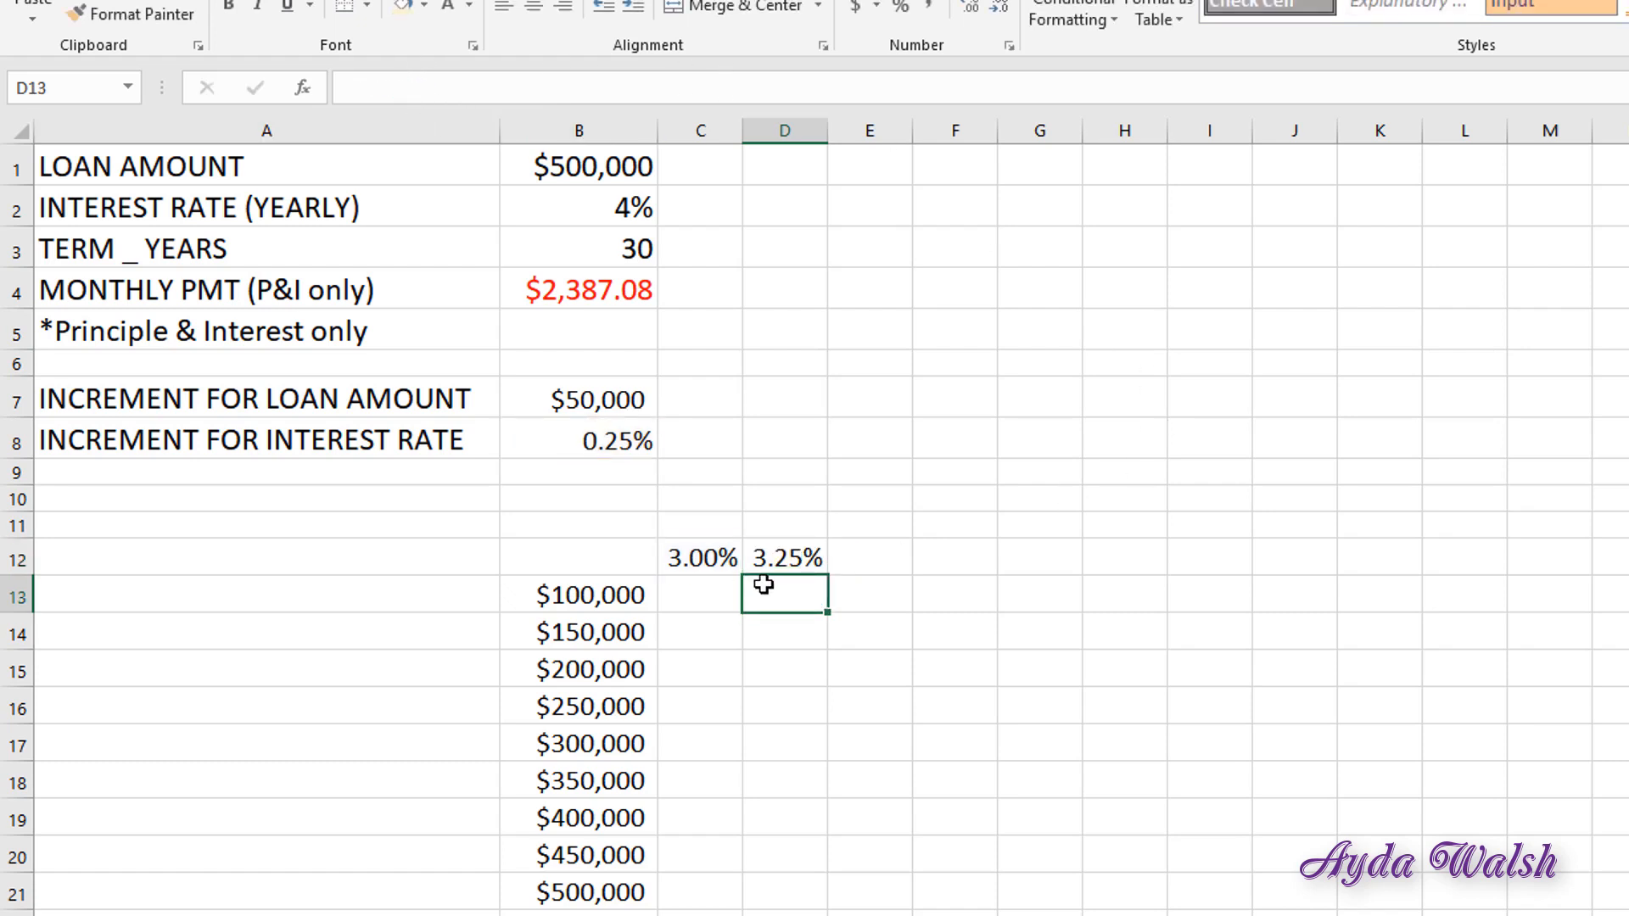
# Fill the D12 interest rate formula across row 12 through column S, up to 7.00%
pyautogui.click(793, 557)
pyautogui.moveTo(859, 577); pyautogui.dragTo(1625, 577)
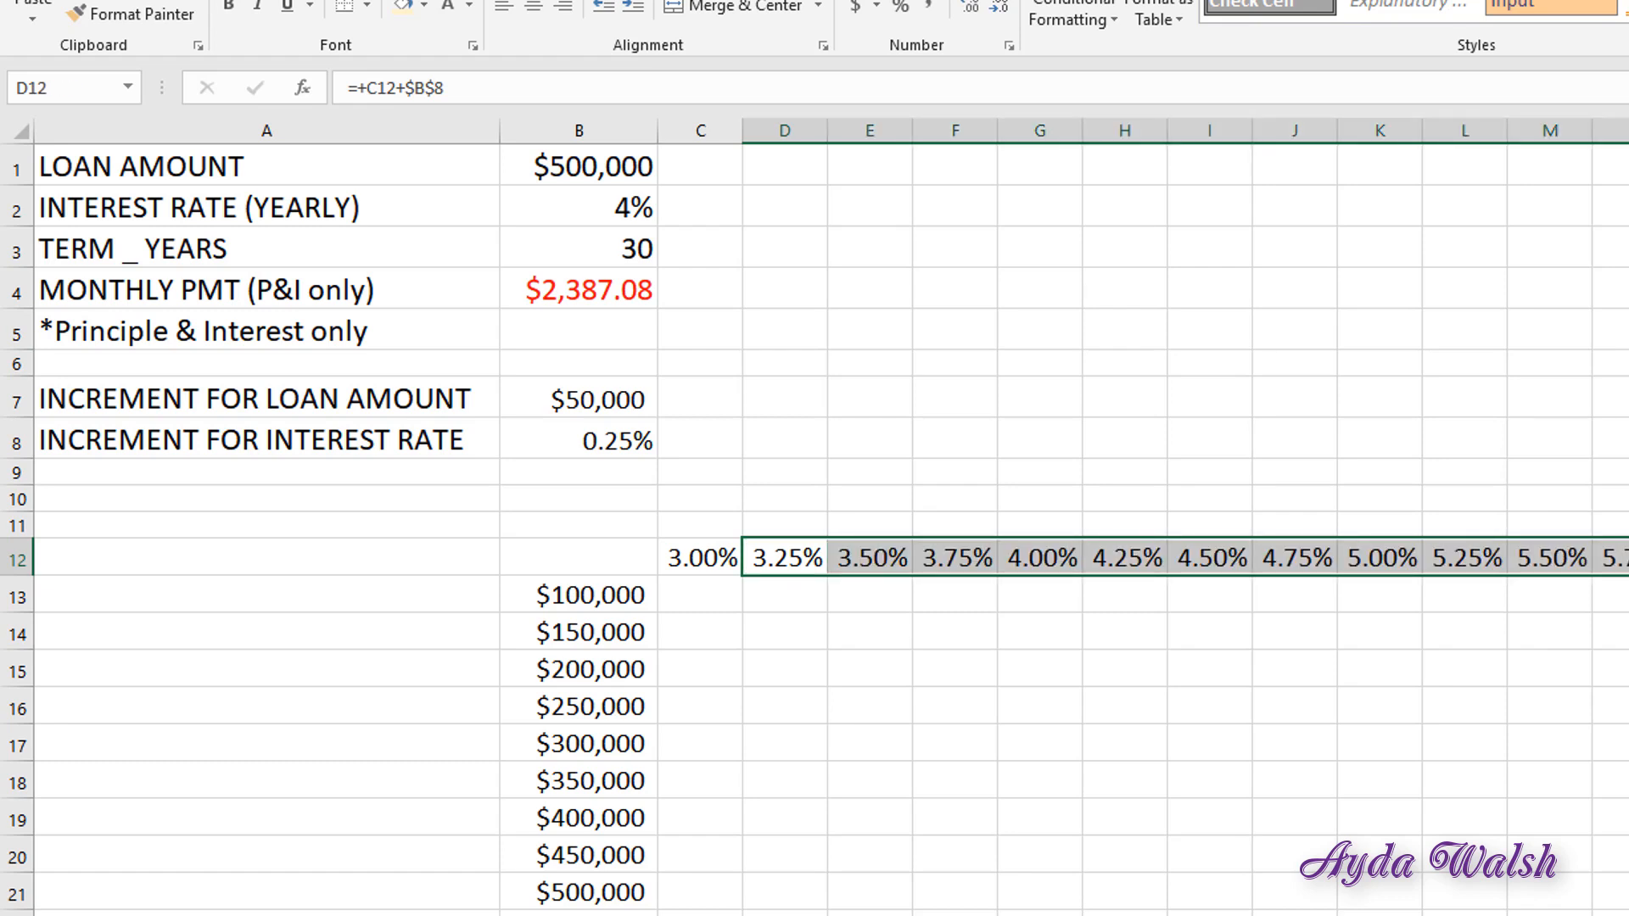
pyautogui.scroll(-1, 725, 812)
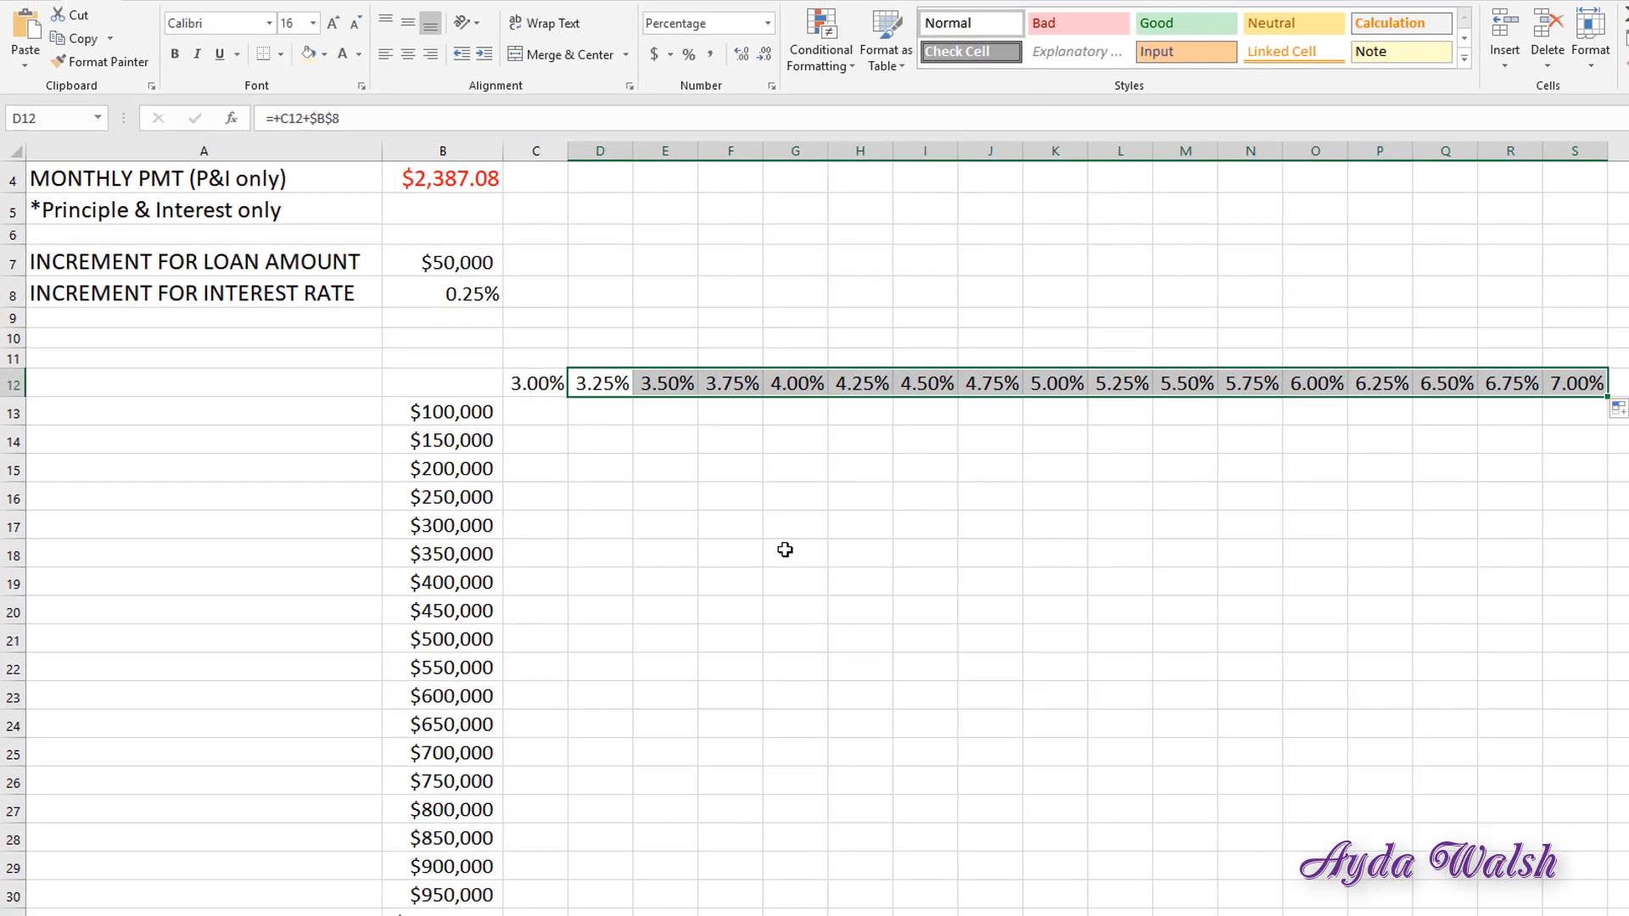
pyautogui.click(883, 594)
pyautogui.scroll(1, 882, 560)
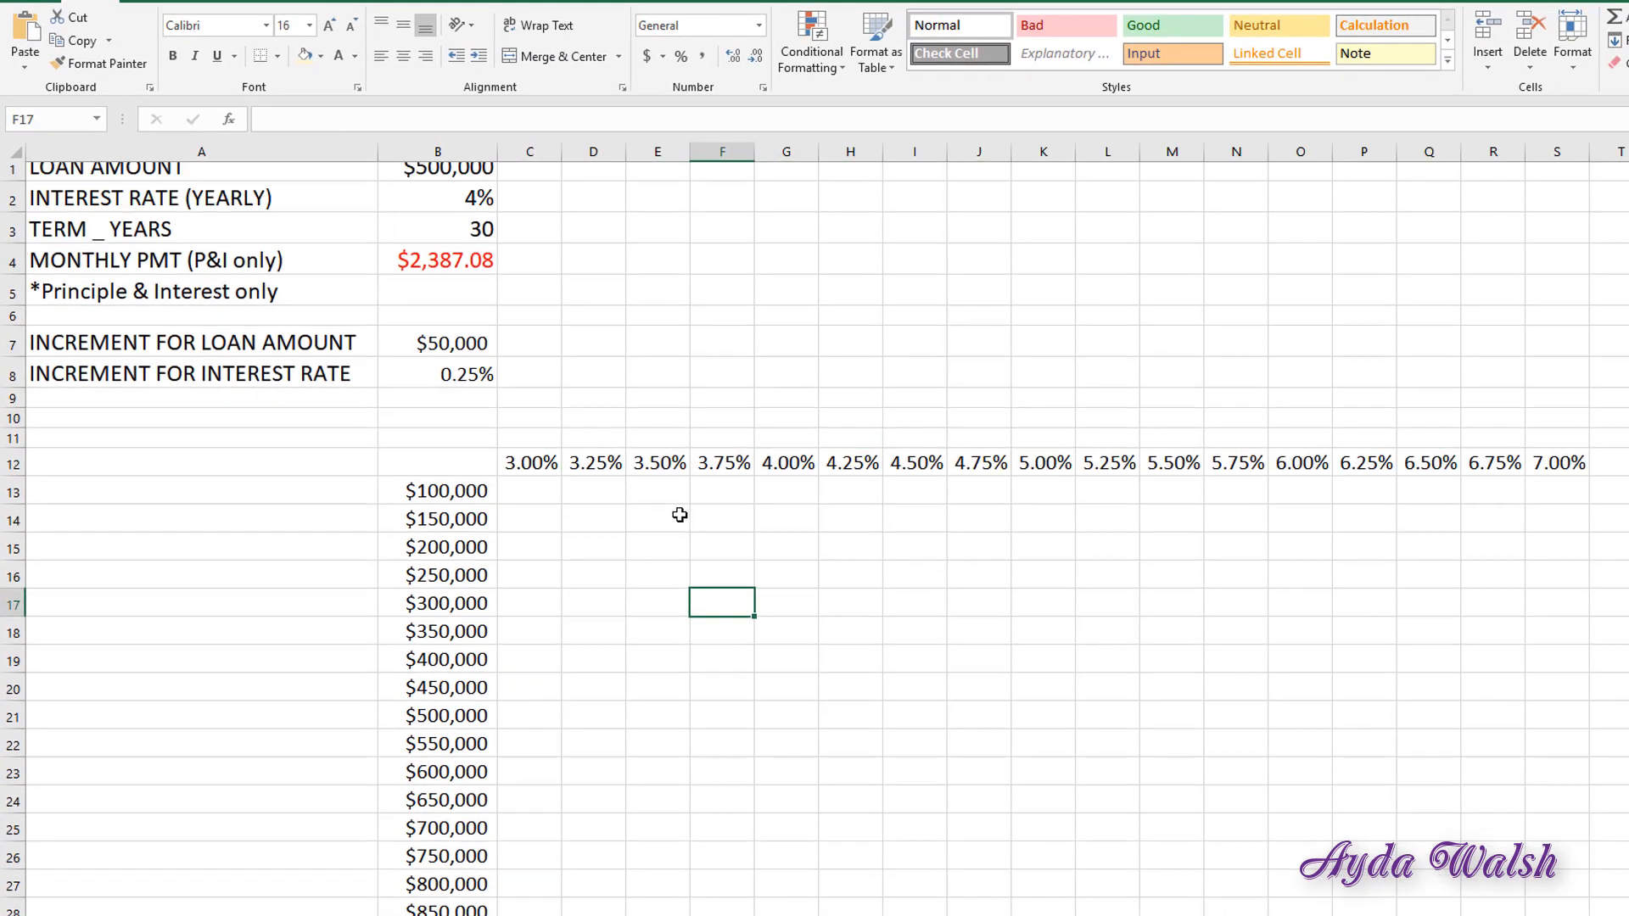
# Enter the formula +B4 in B12, linking the table's corner cell to the monthly payment
pyautogui.click(438, 470)
pyautogui.write('+')
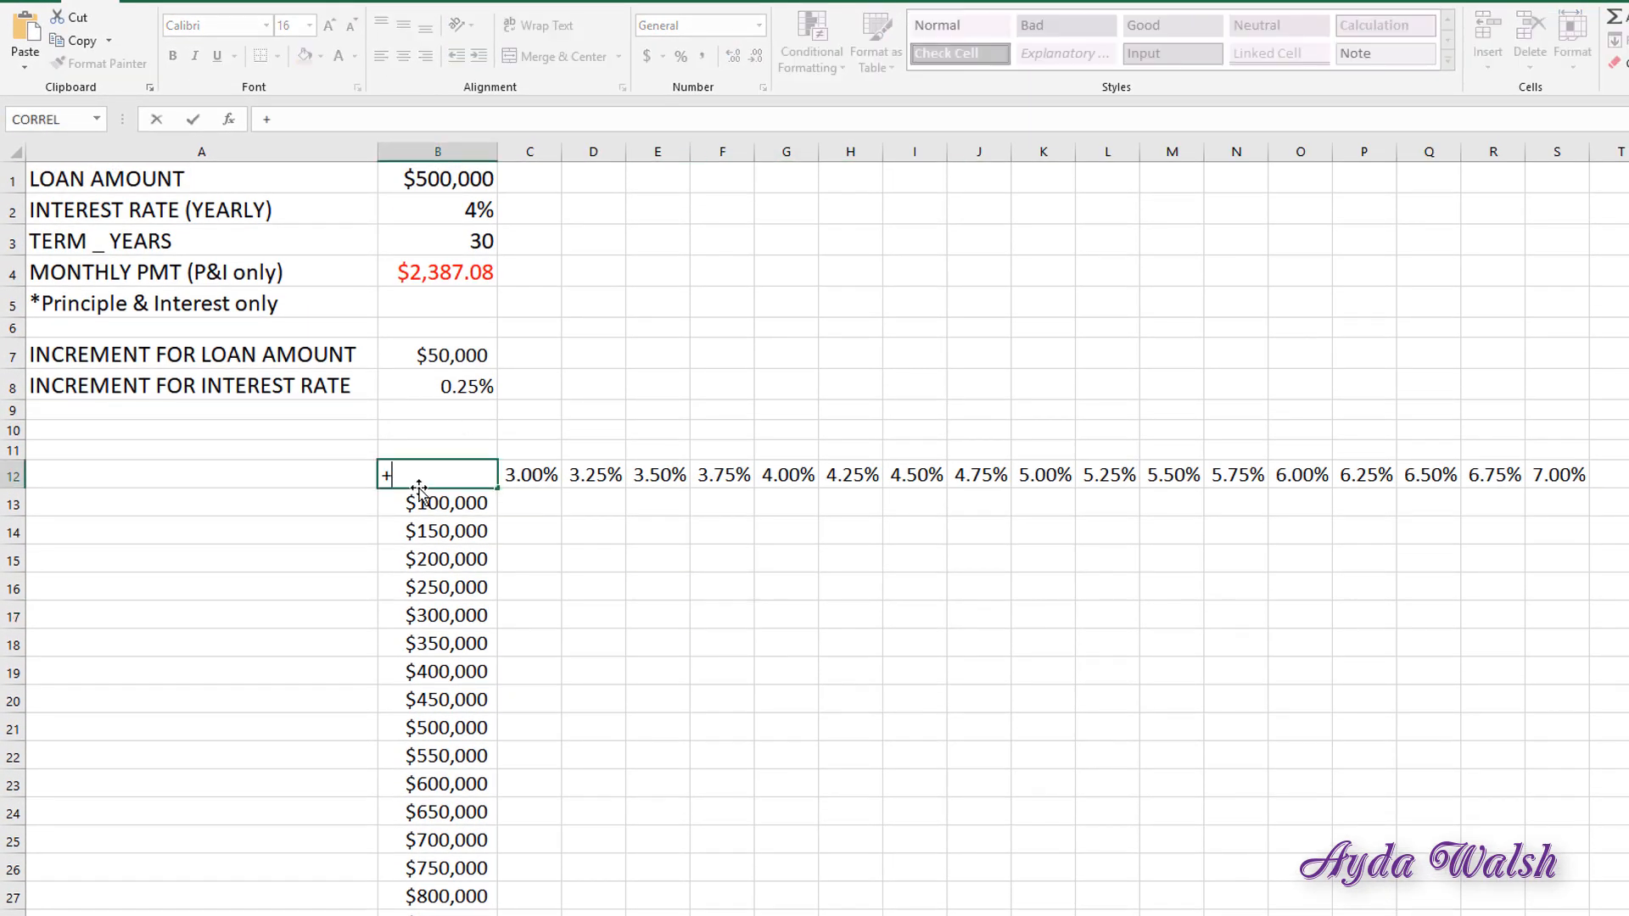
pyautogui.click(478, 278)
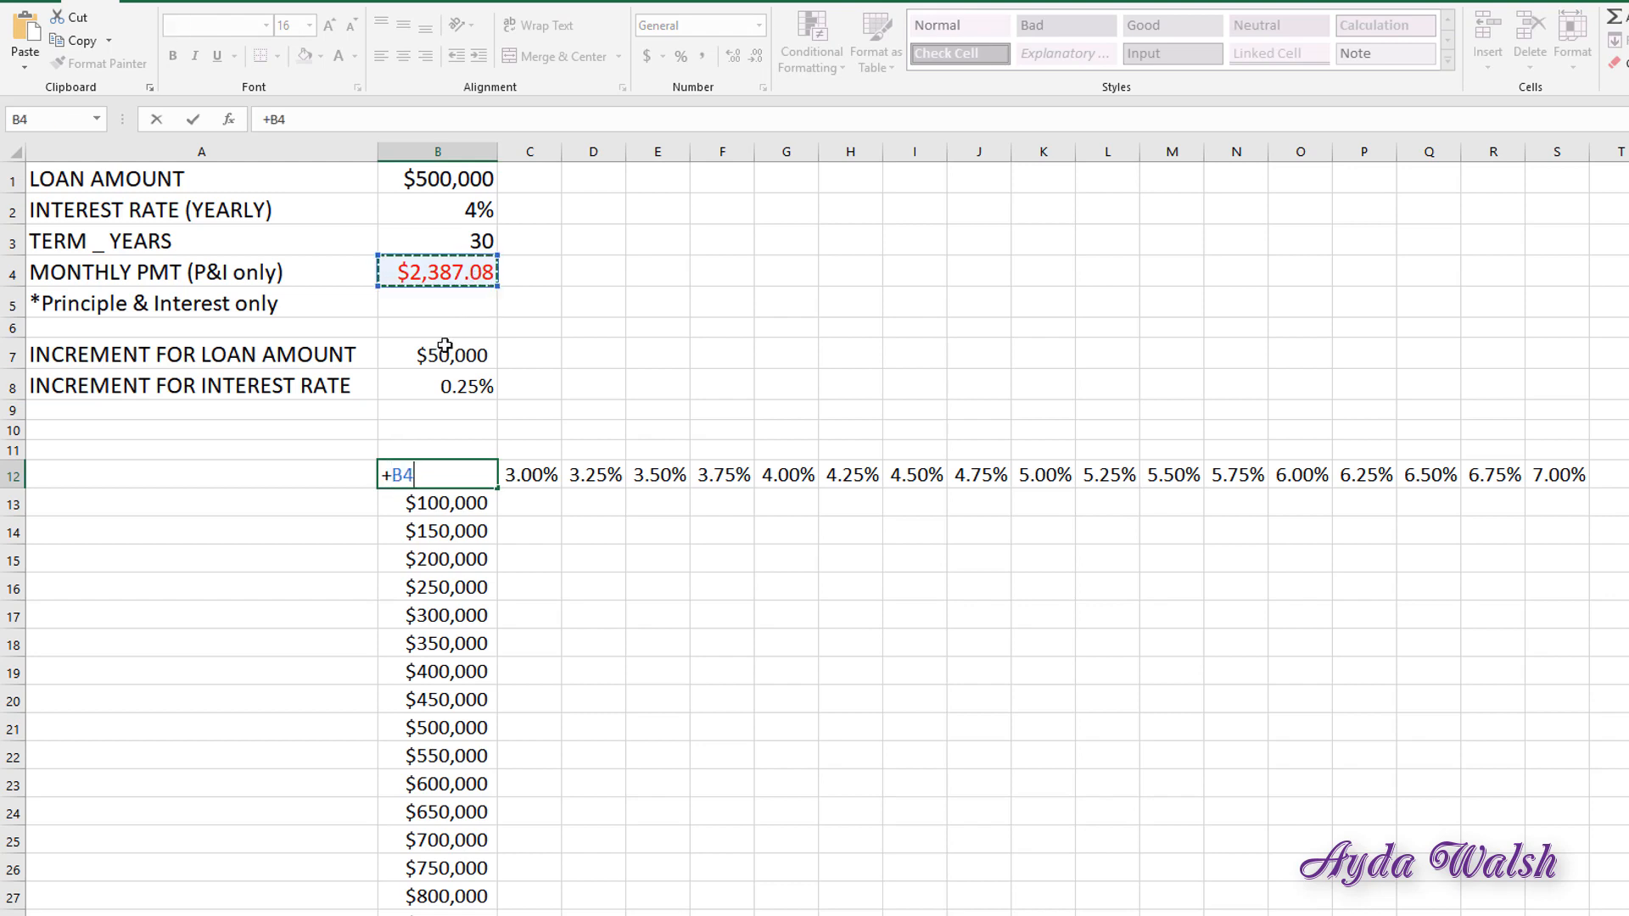
pyautogui.press('Return')
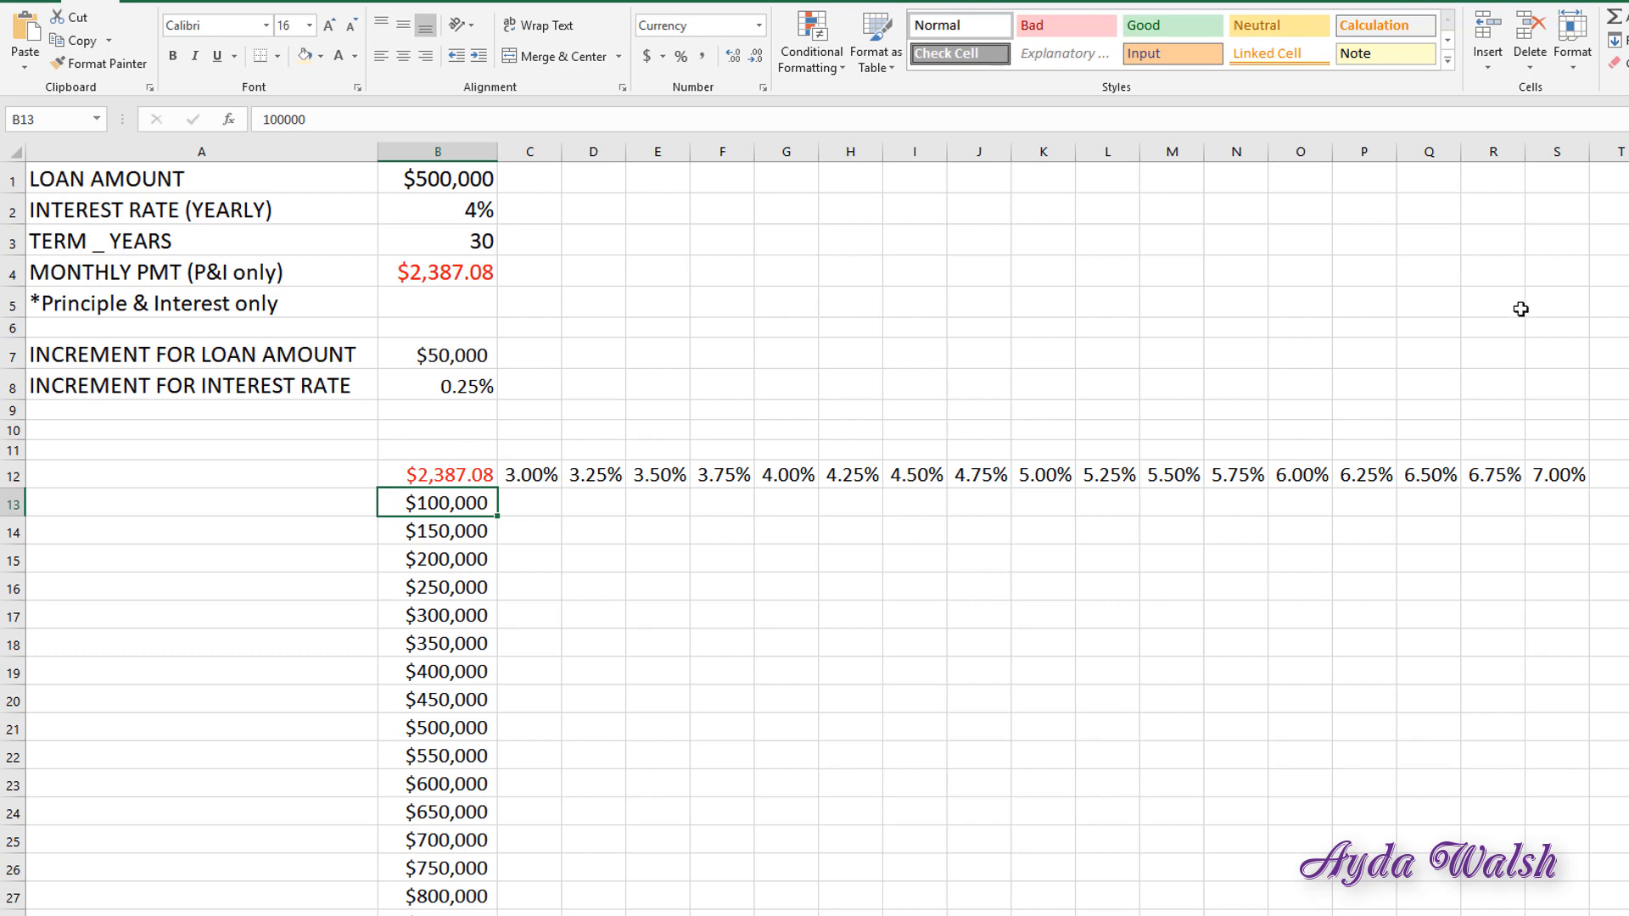
# Start a What-If Analysis data table on the range B12:S31, covering the loan amounts and interest rates
pyautogui.moveTo(453, 481); pyautogui.dragTo(1488, 893)
pyautogui.scroll(1, 665, 220)
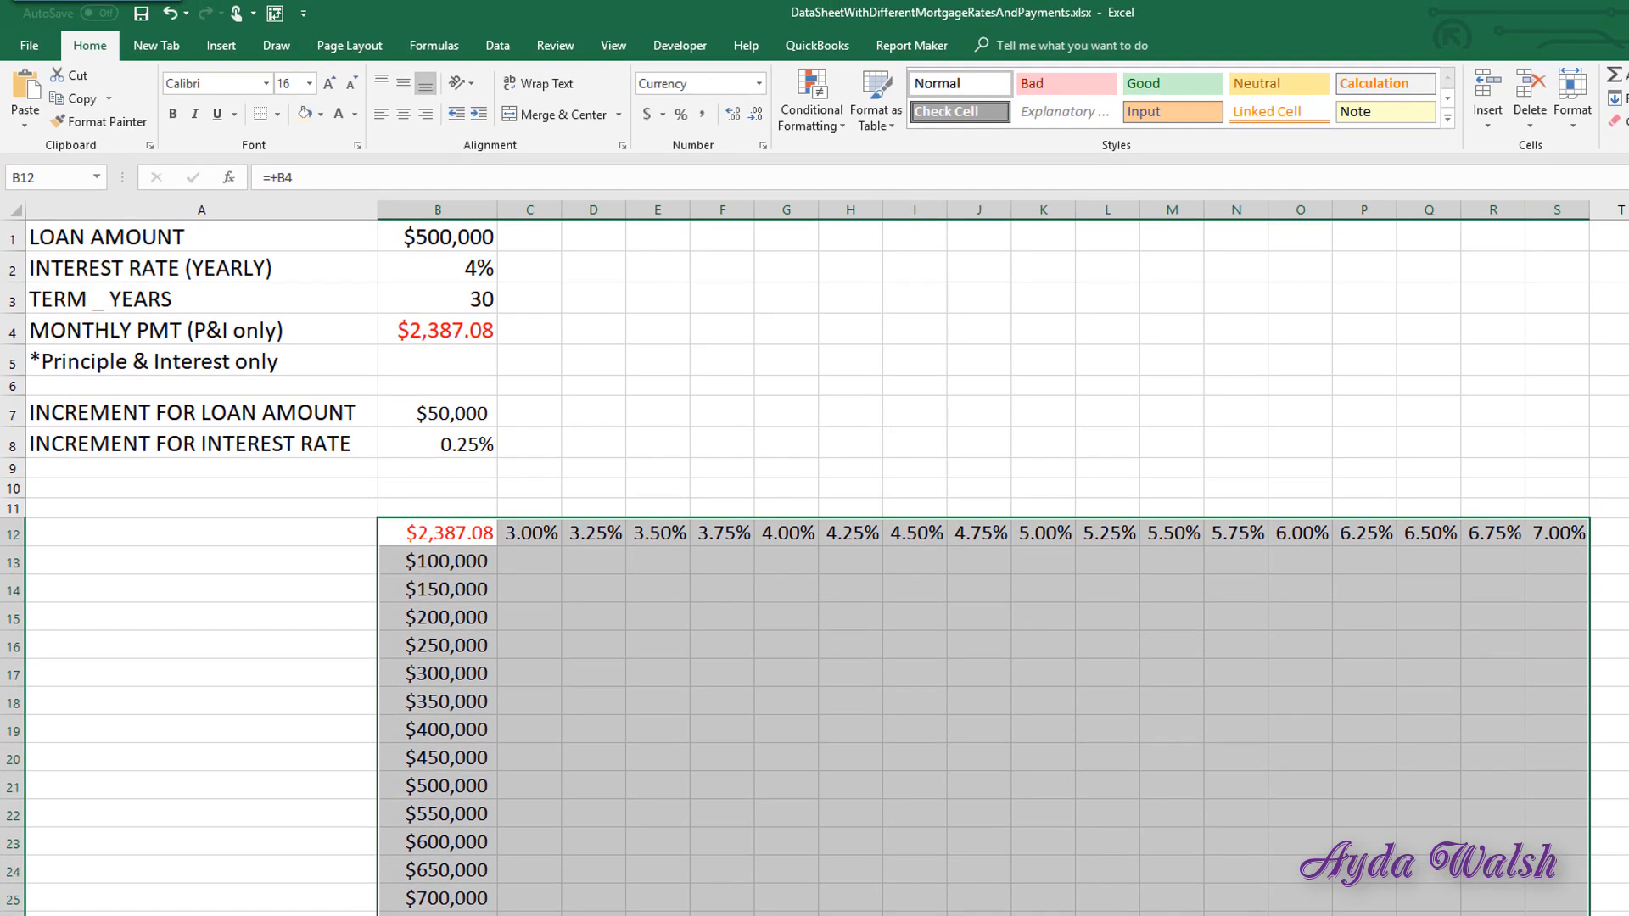
pyautogui.scroll(-1, 815, 526)
pyautogui.scroll(1, 815, 527)
pyautogui.scroll(1, 815, 569)
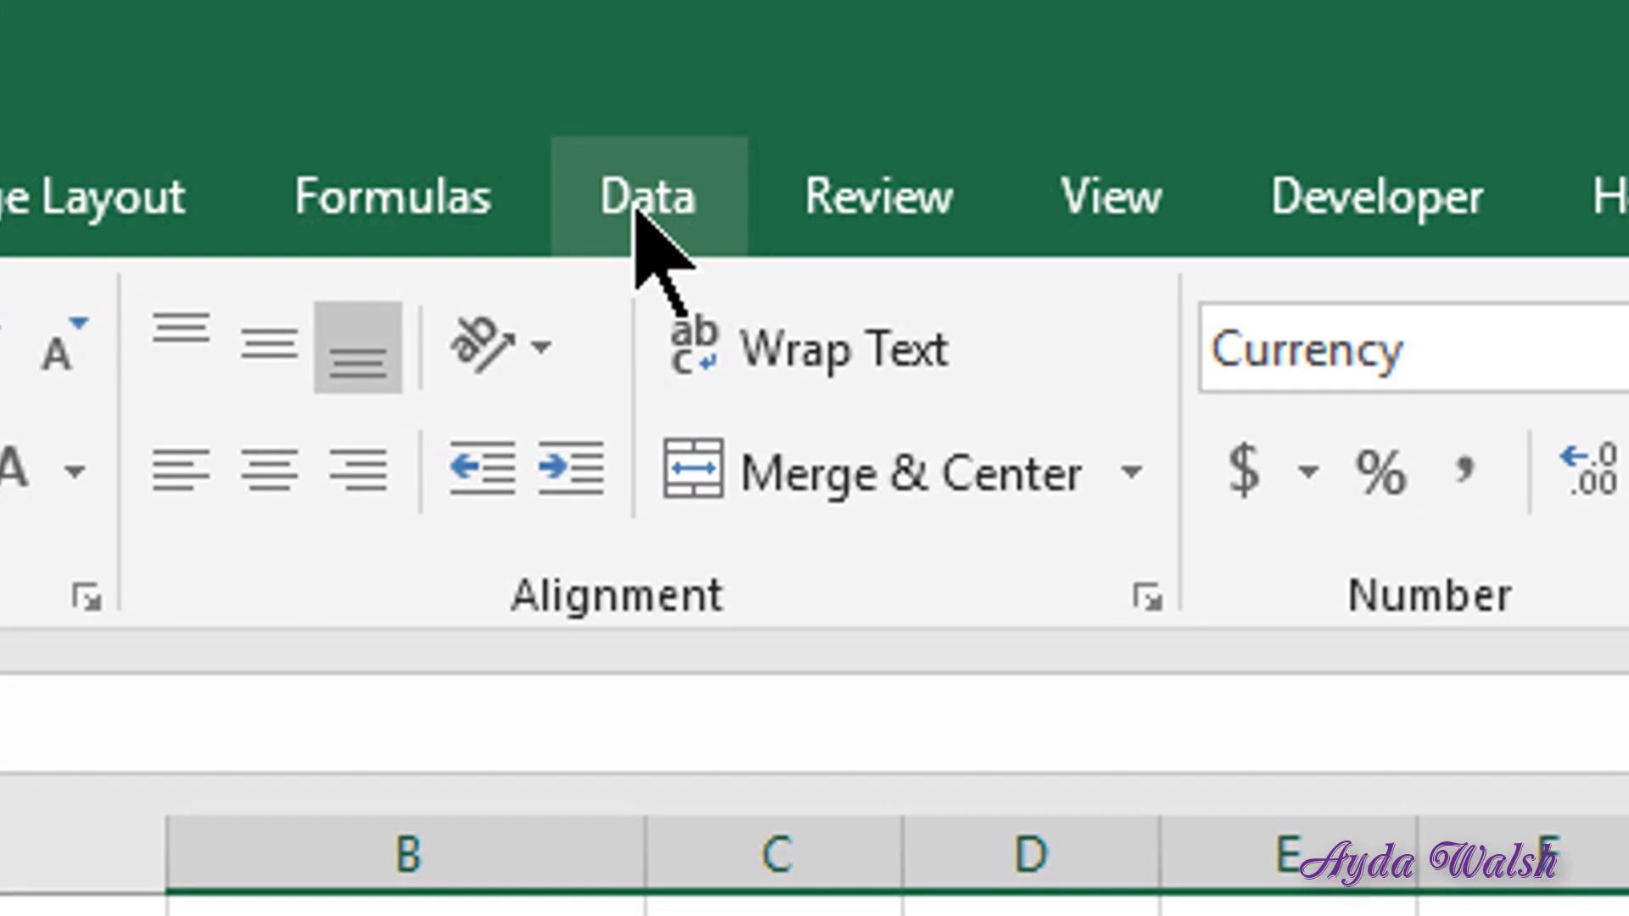
pyautogui.click(636, 212)
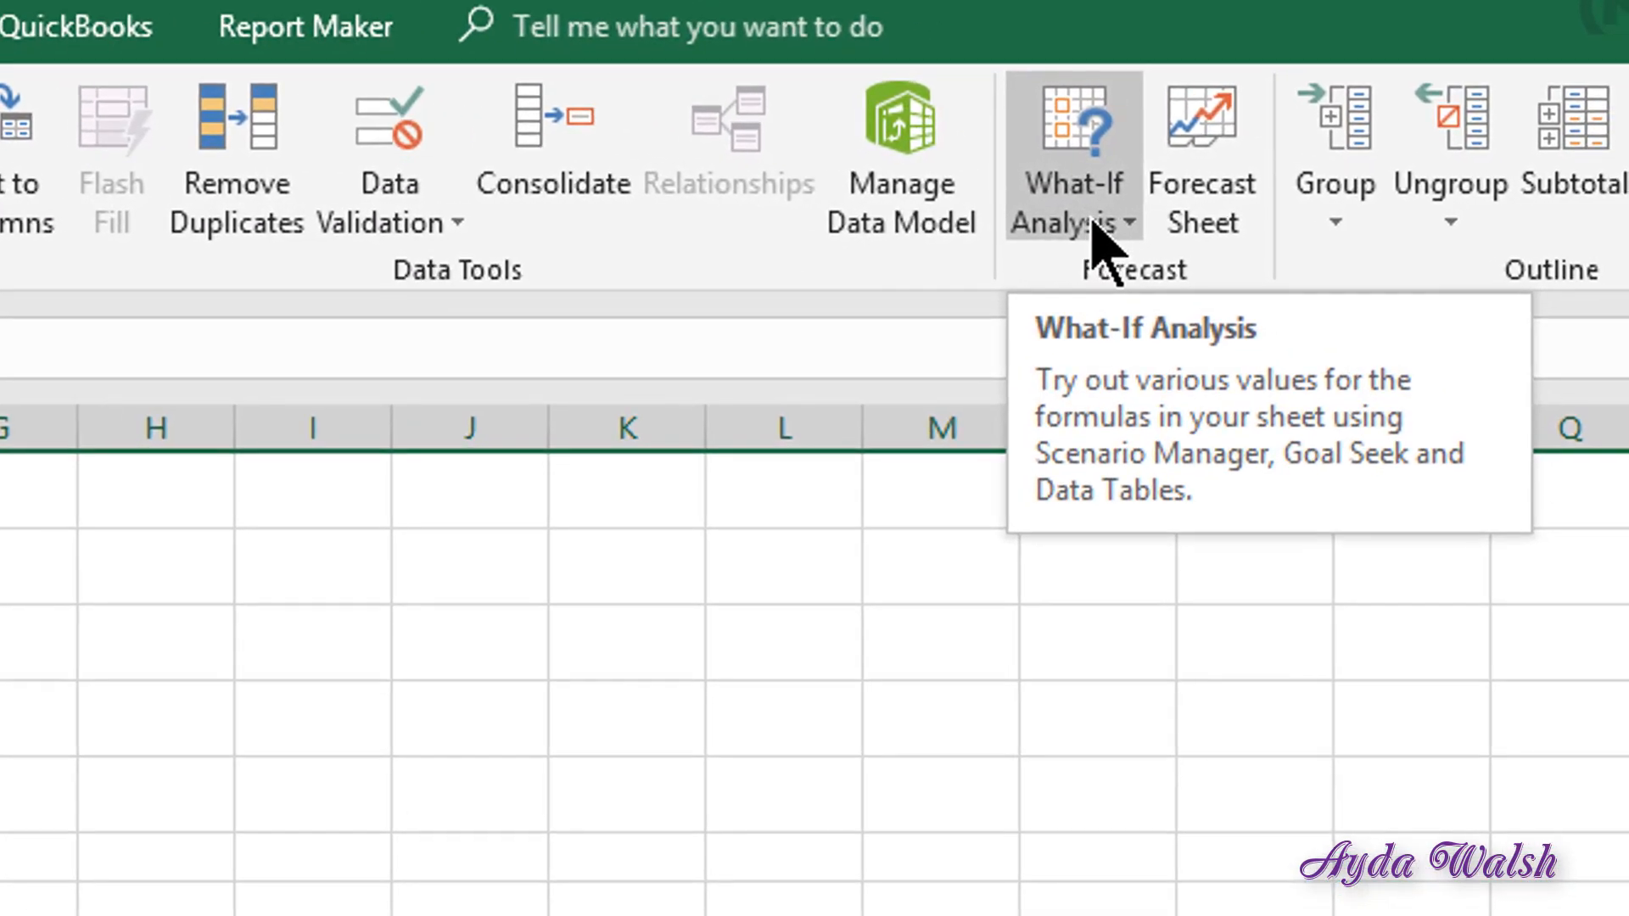
pyautogui.click(1458, 211)
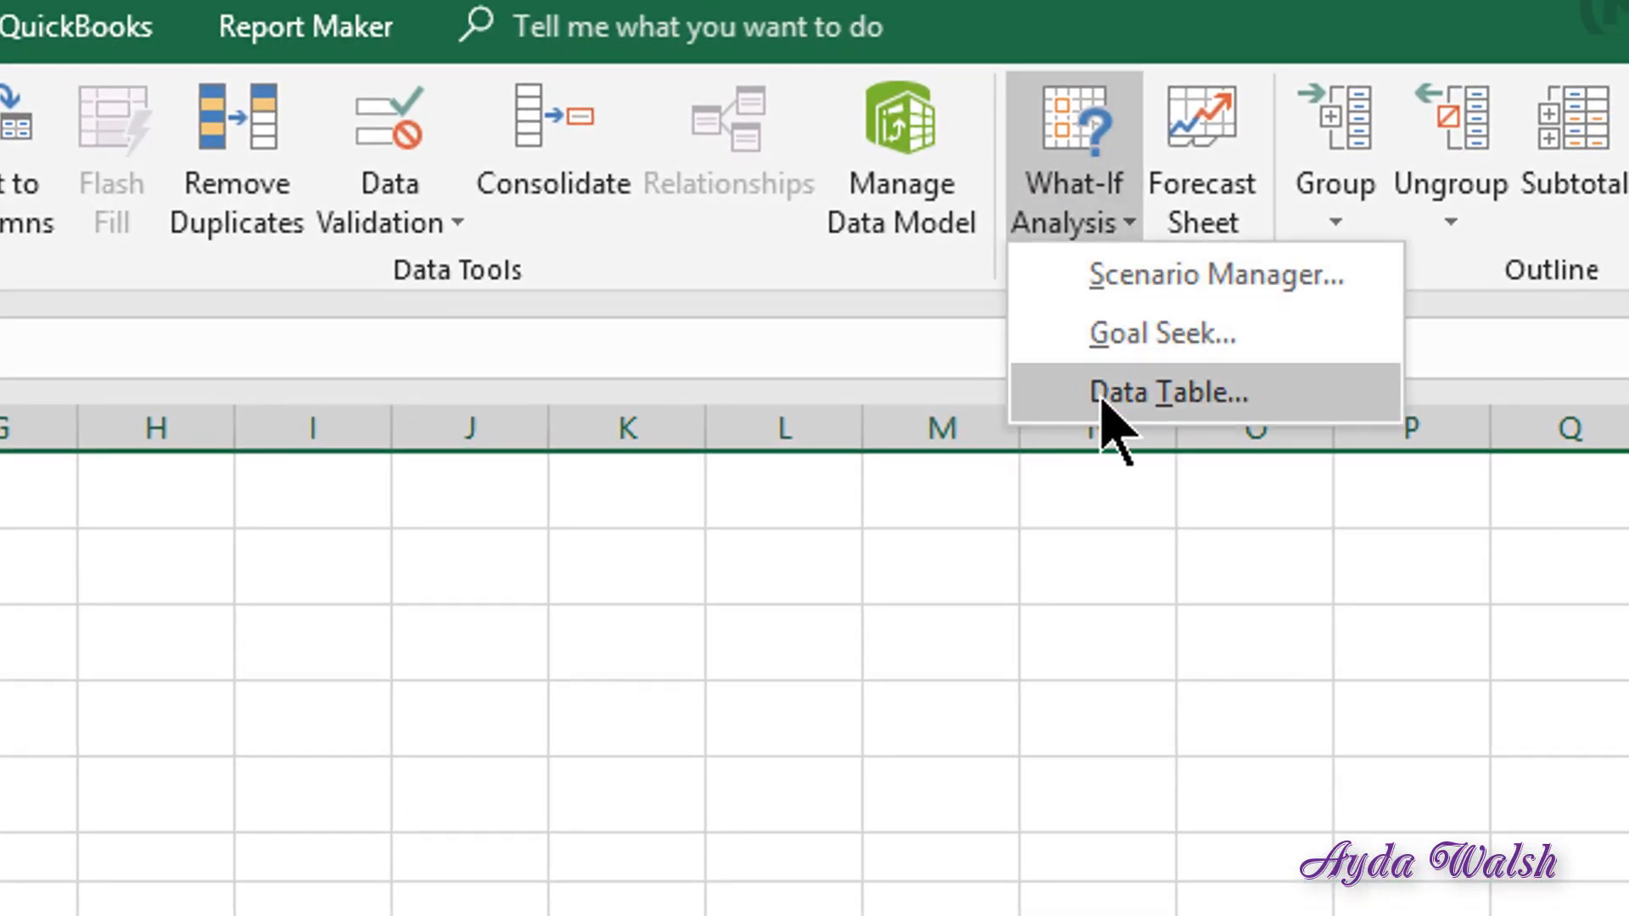
pyautogui.click(1230, 409)
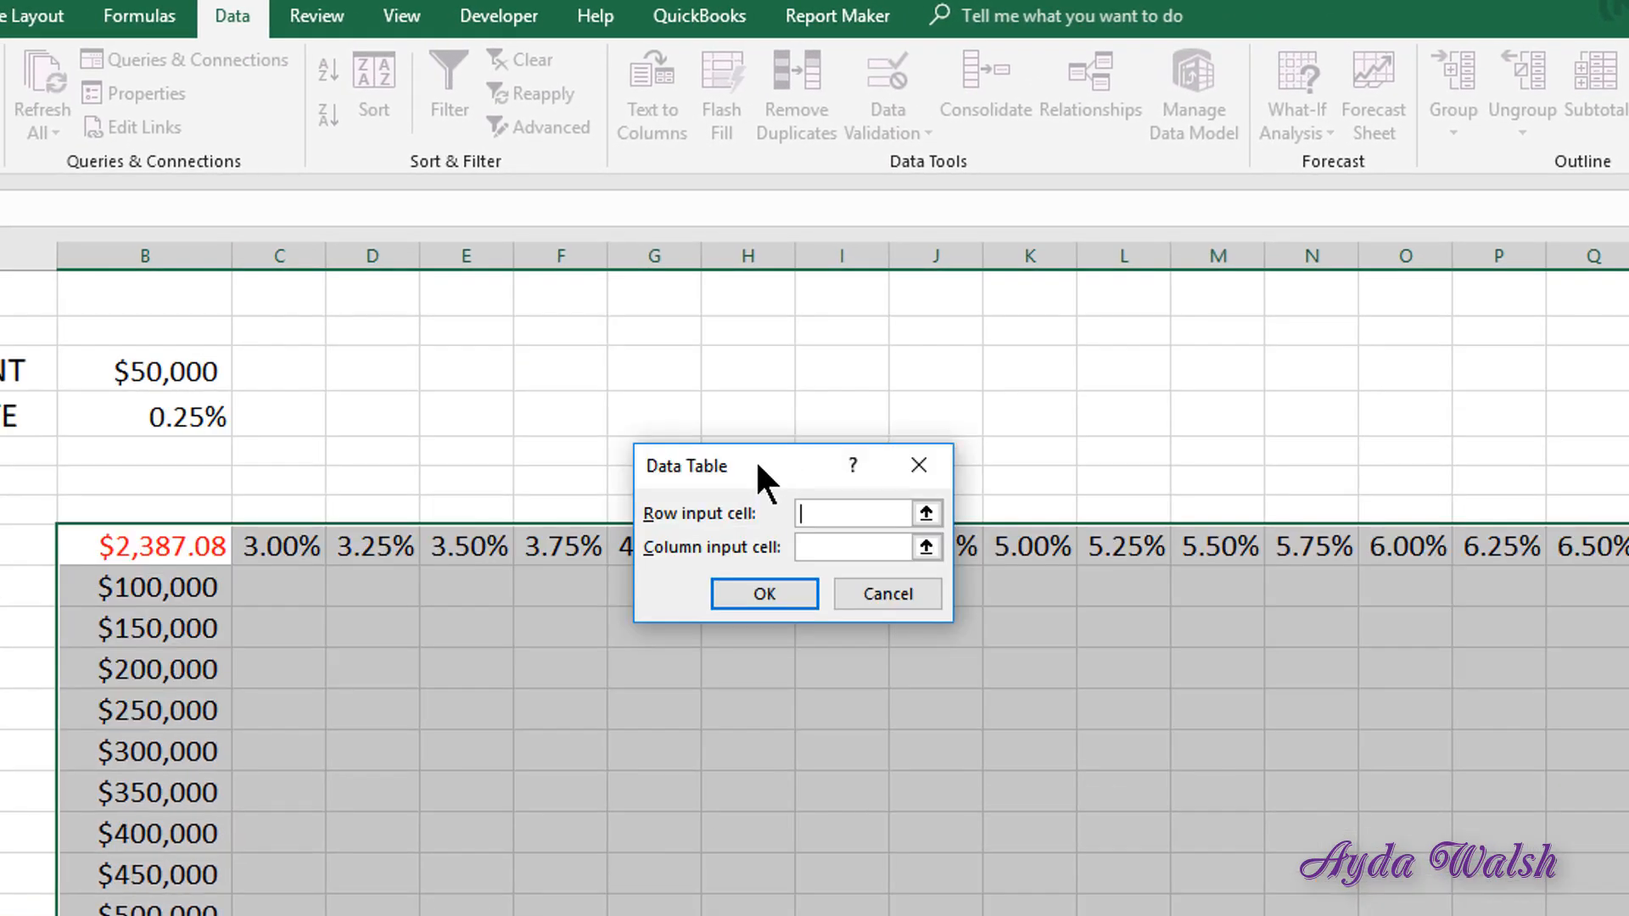
# Create the data table with $B$2 as the row input cell and B1 as the column input cell
pyautogui.moveTo(756, 460); pyautogui.dragTo(837, 288)
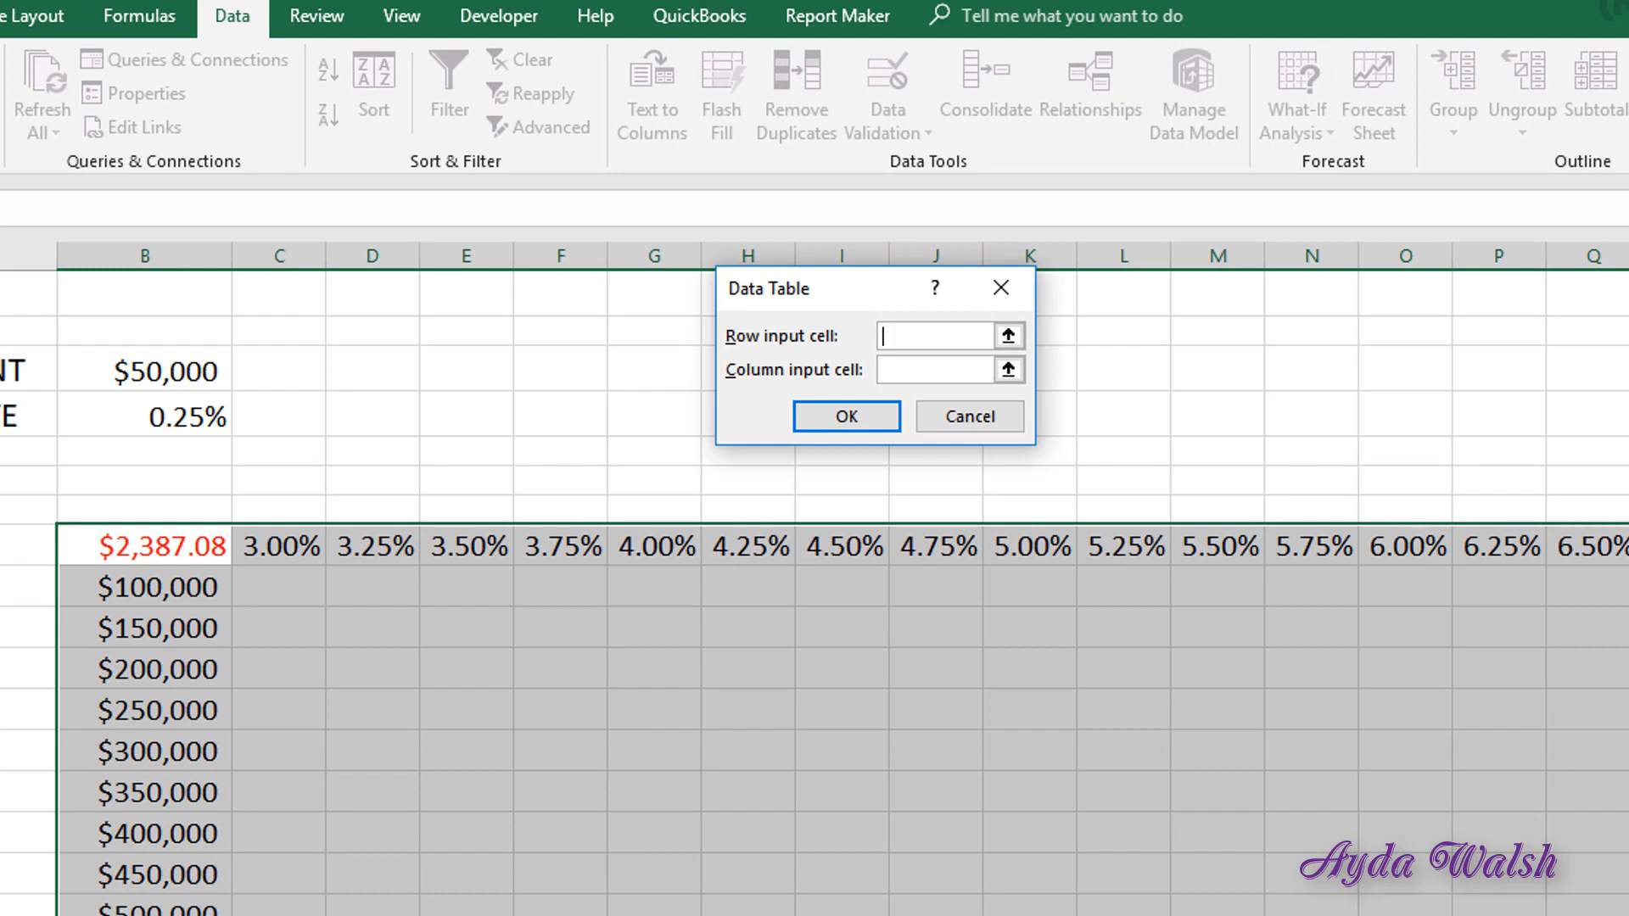
pyautogui.scroll(1, 815, 594)
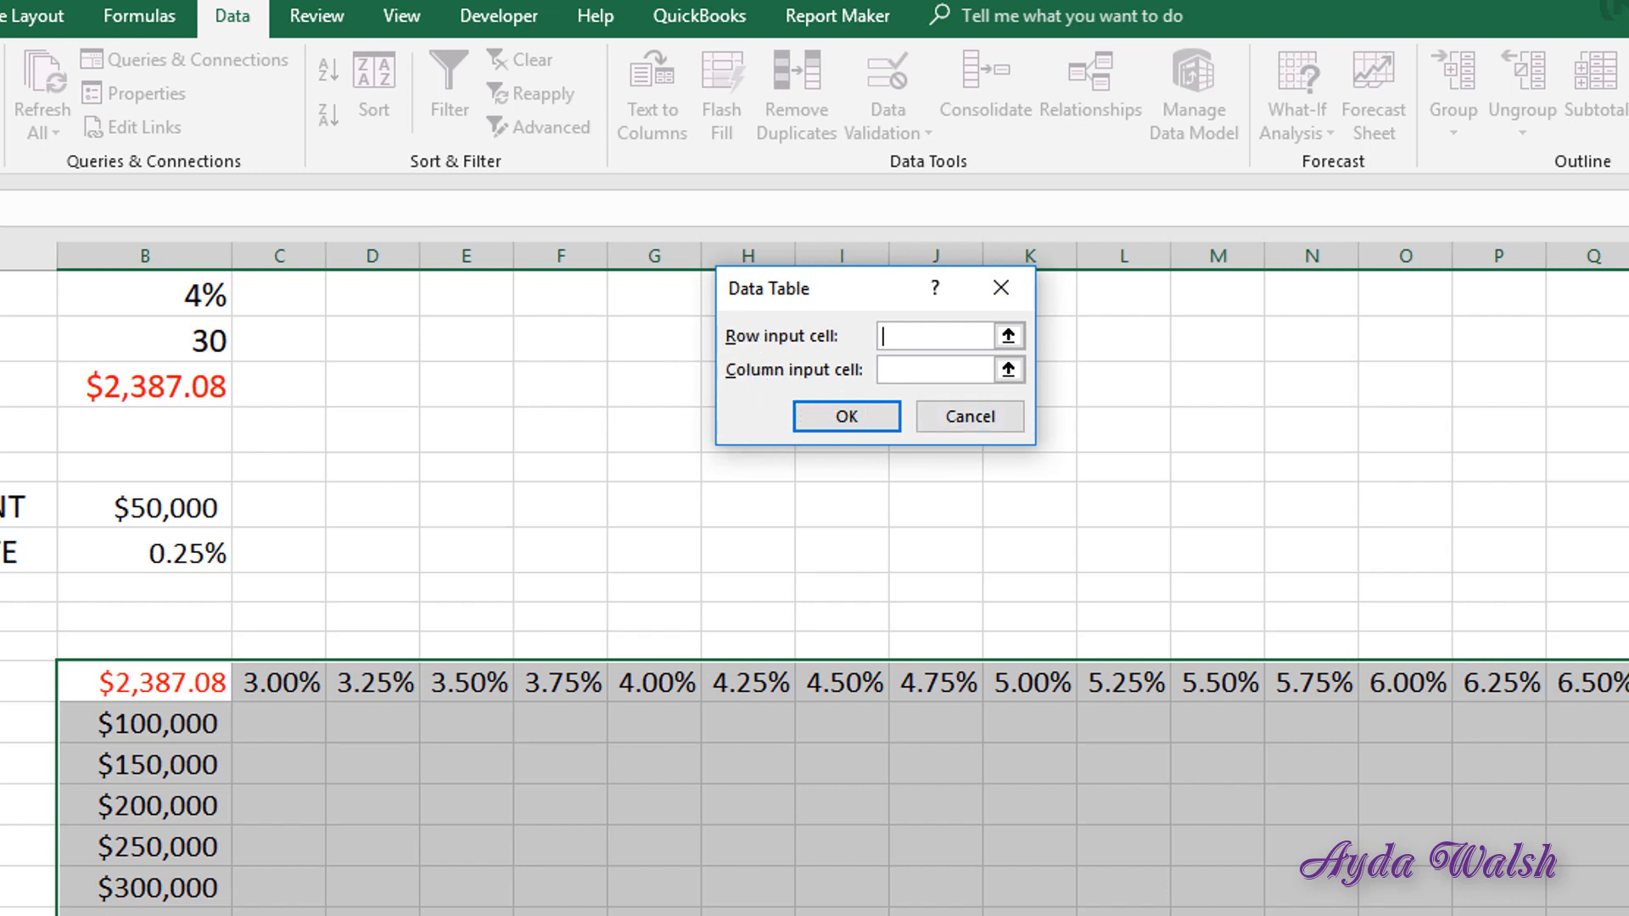
pyautogui.scroll(1, 815, 594)
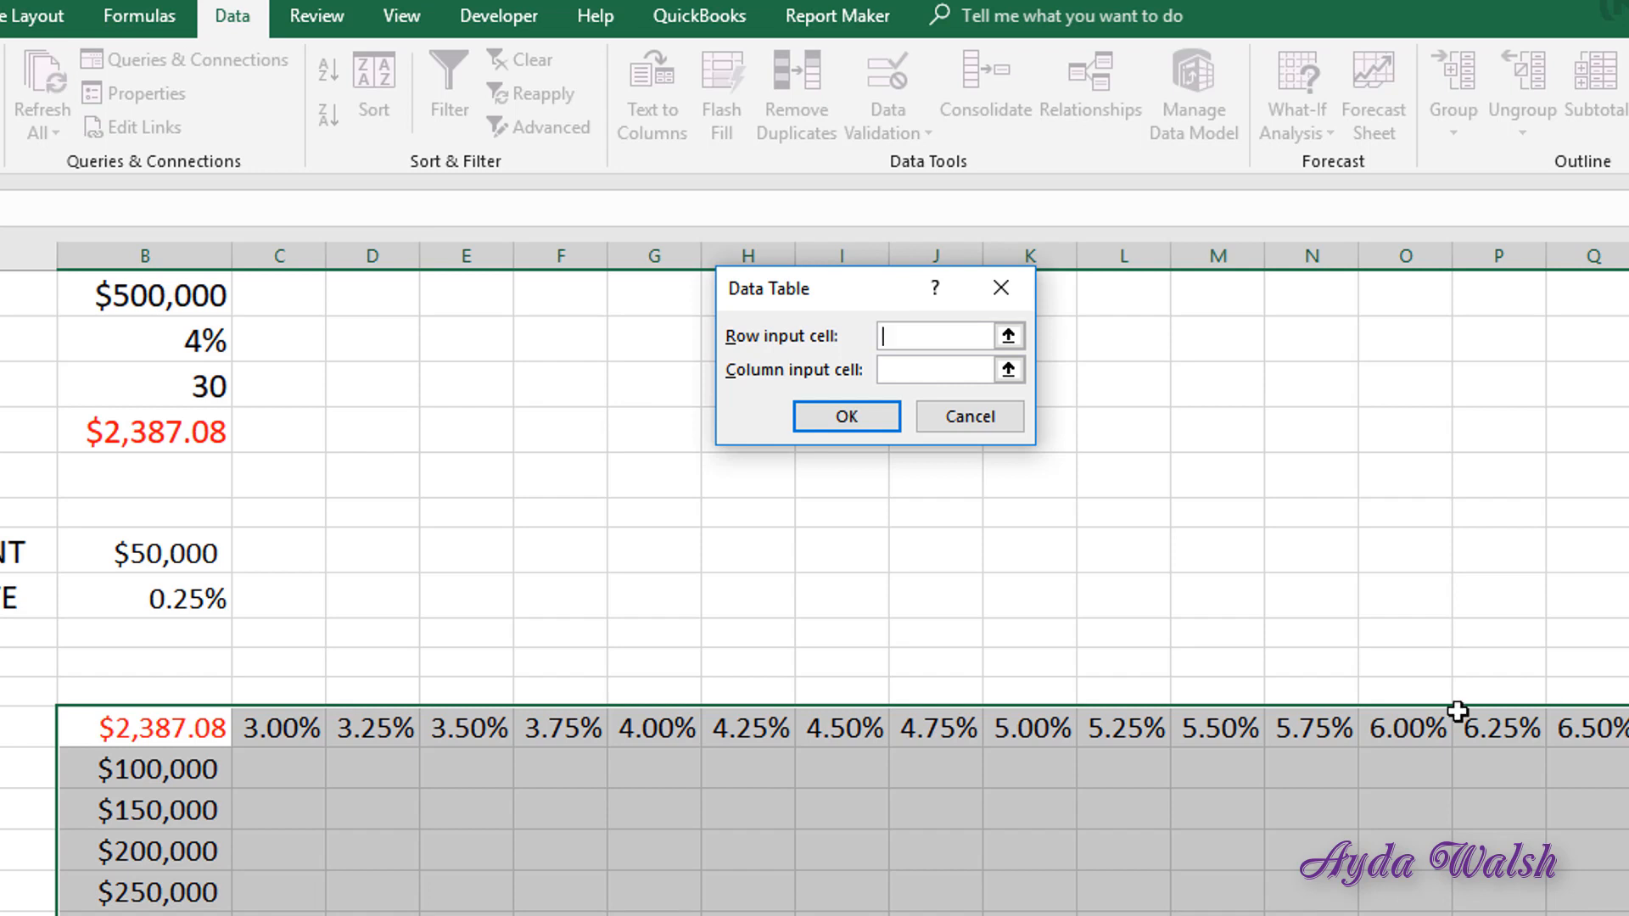
pyautogui.click(175, 345)
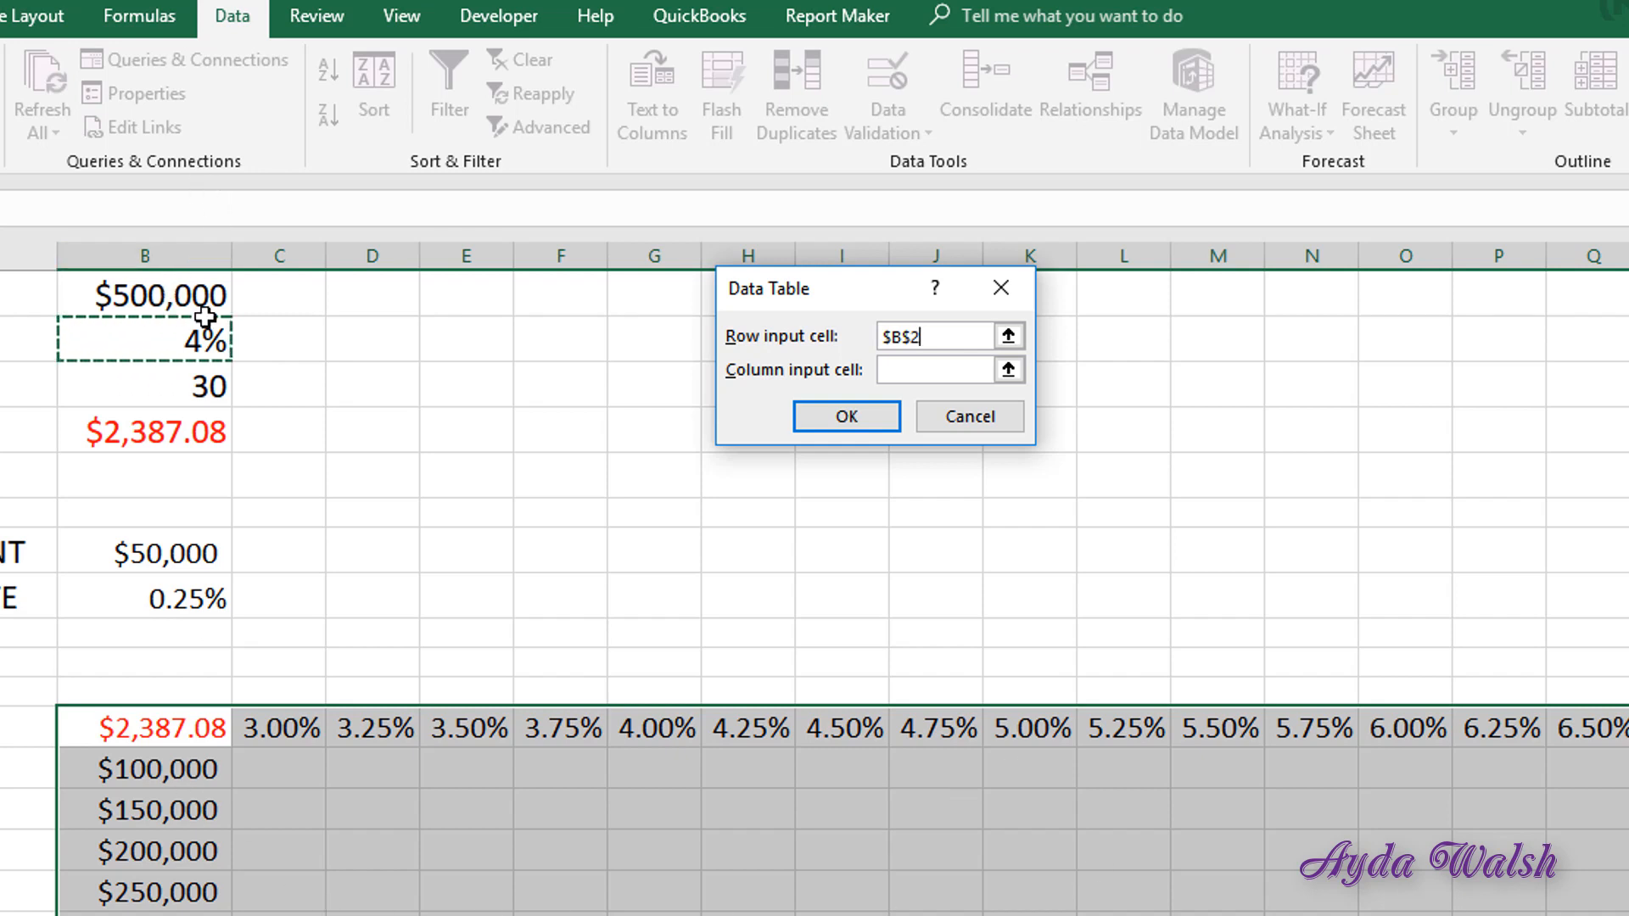
pyautogui.click(888, 374)
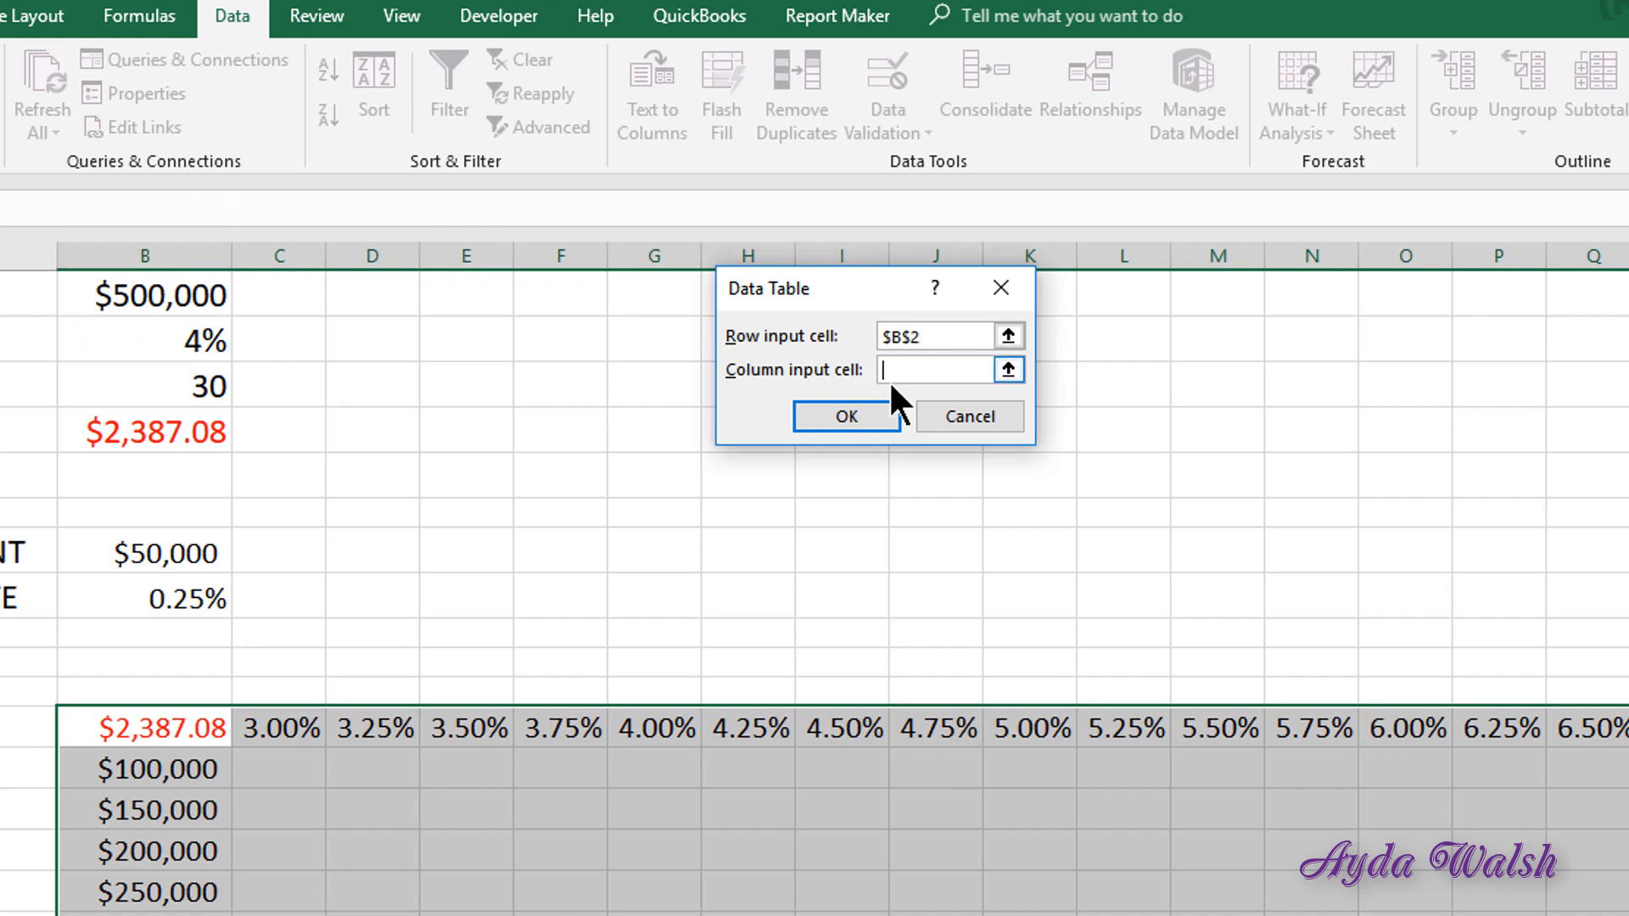
pyautogui.click(140, 303)
pyautogui.click(819, 414)
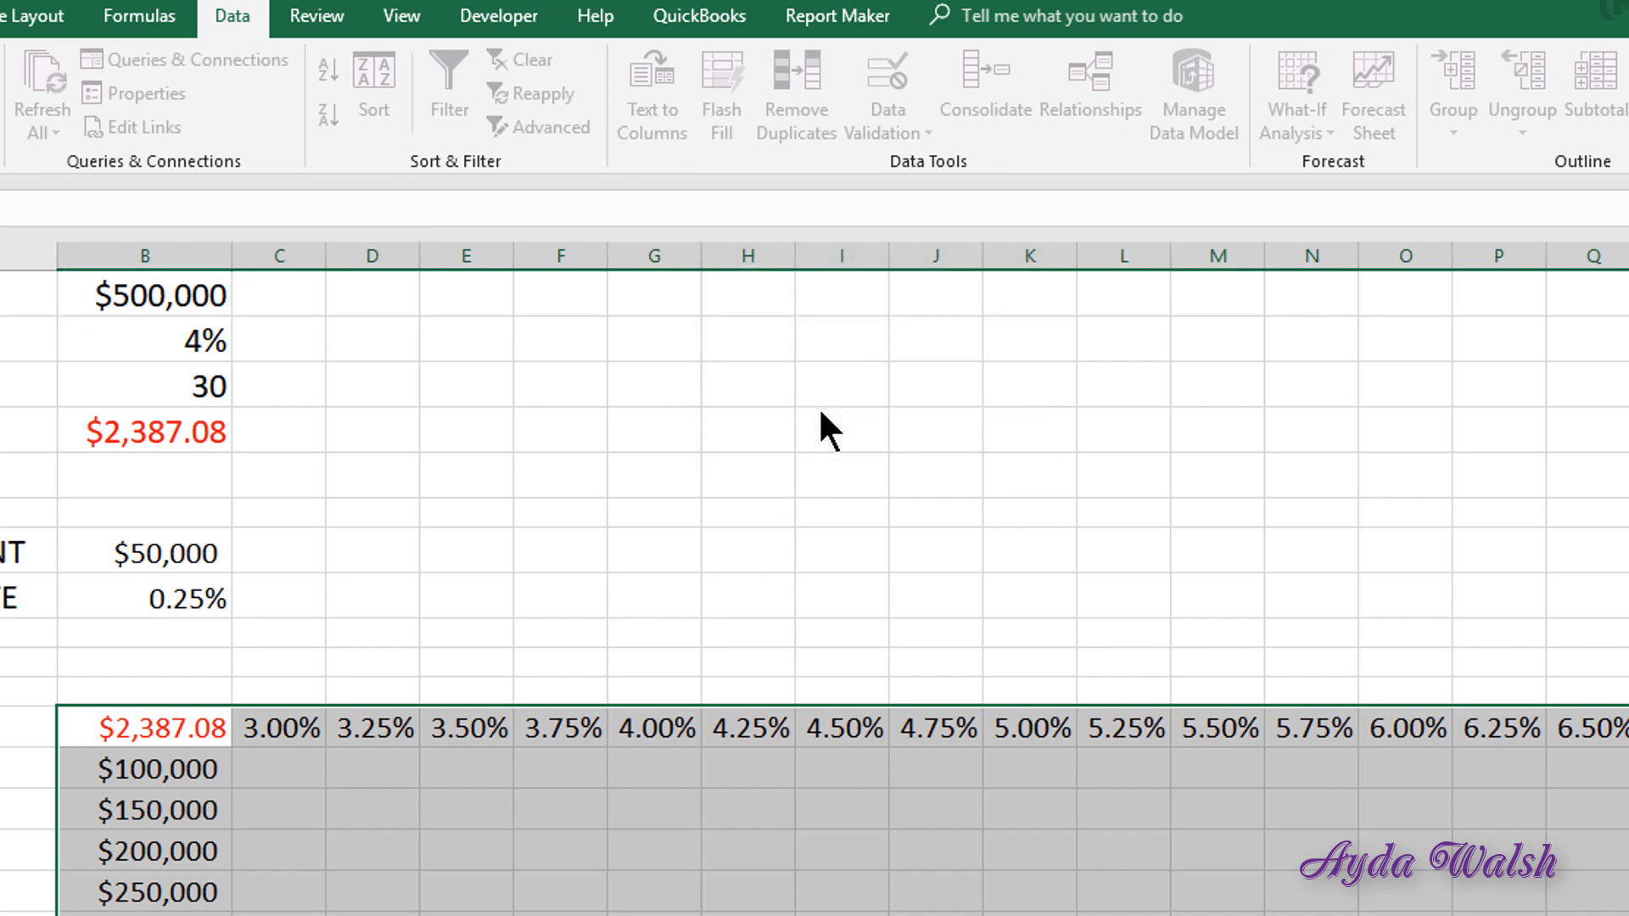
# Format the payments in C13:S31 as Currency with 0 decimal places and red negative numbers without a minus sign
pyautogui.scroll(-1, 815, 730)
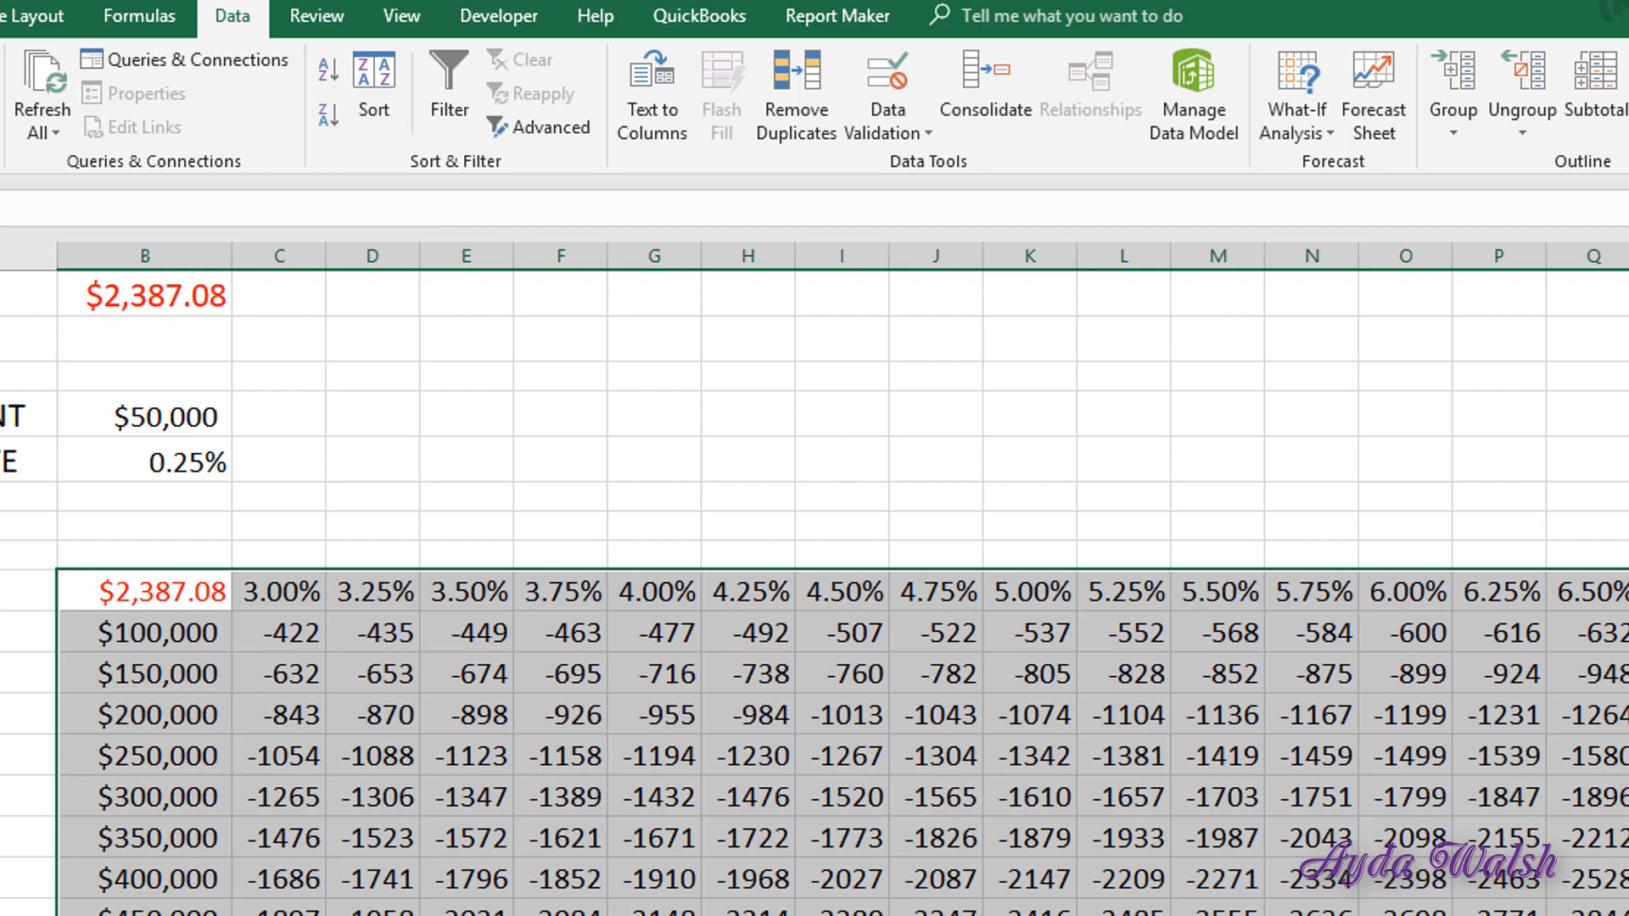
pyautogui.moveTo(320, 632); pyautogui.dragTo(1519, 908)
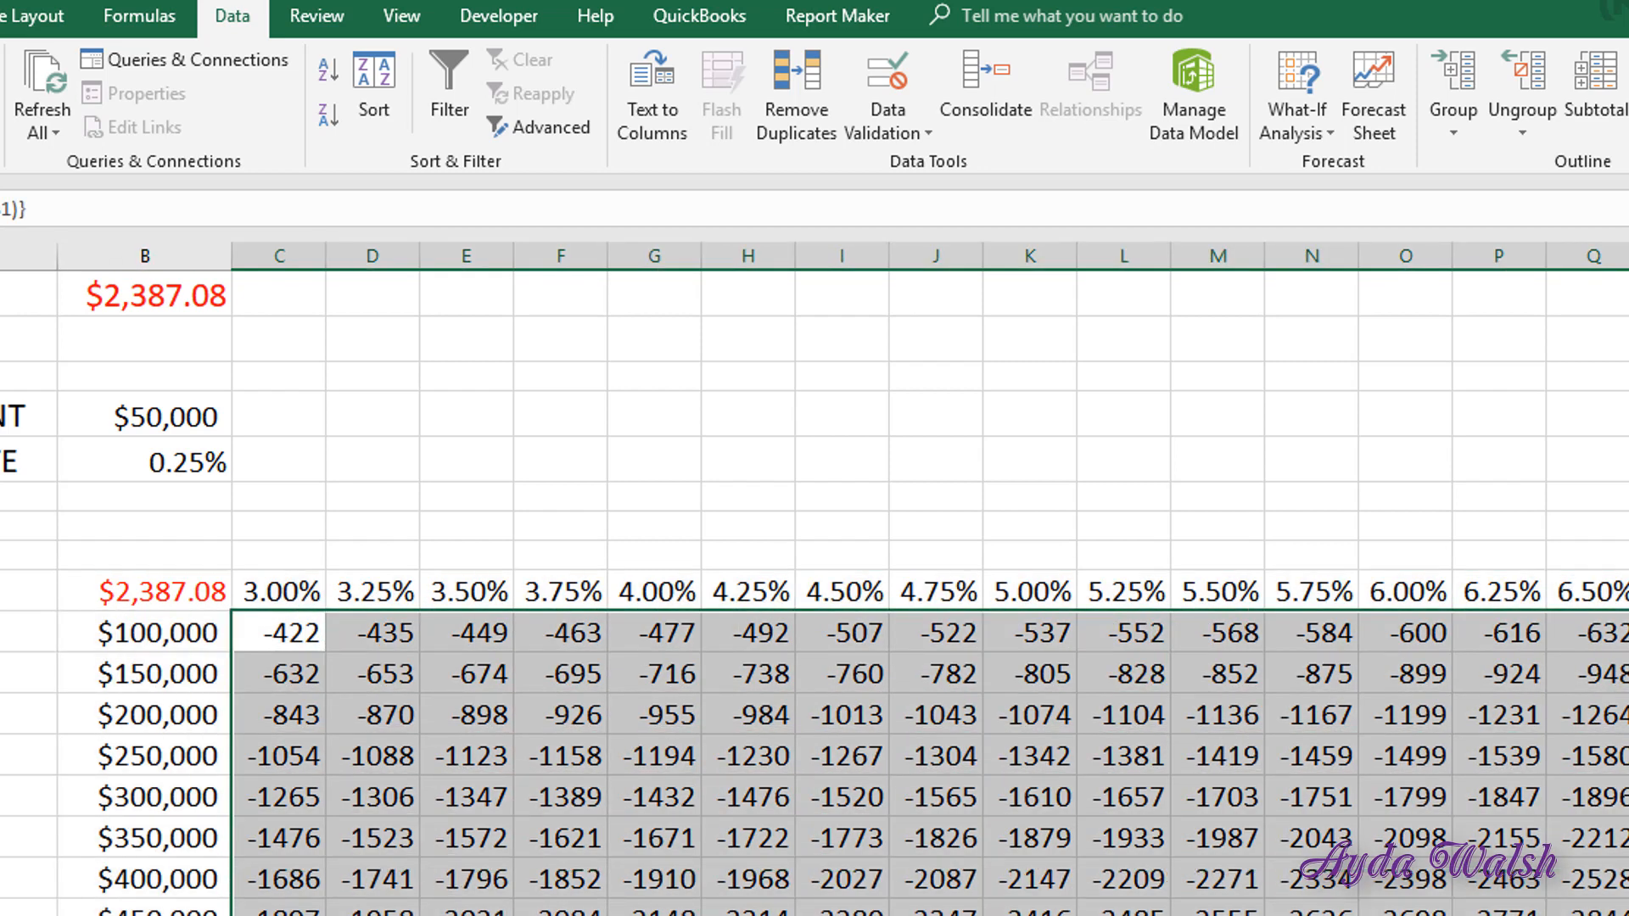
pyautogui.rightClick(1182, 793)
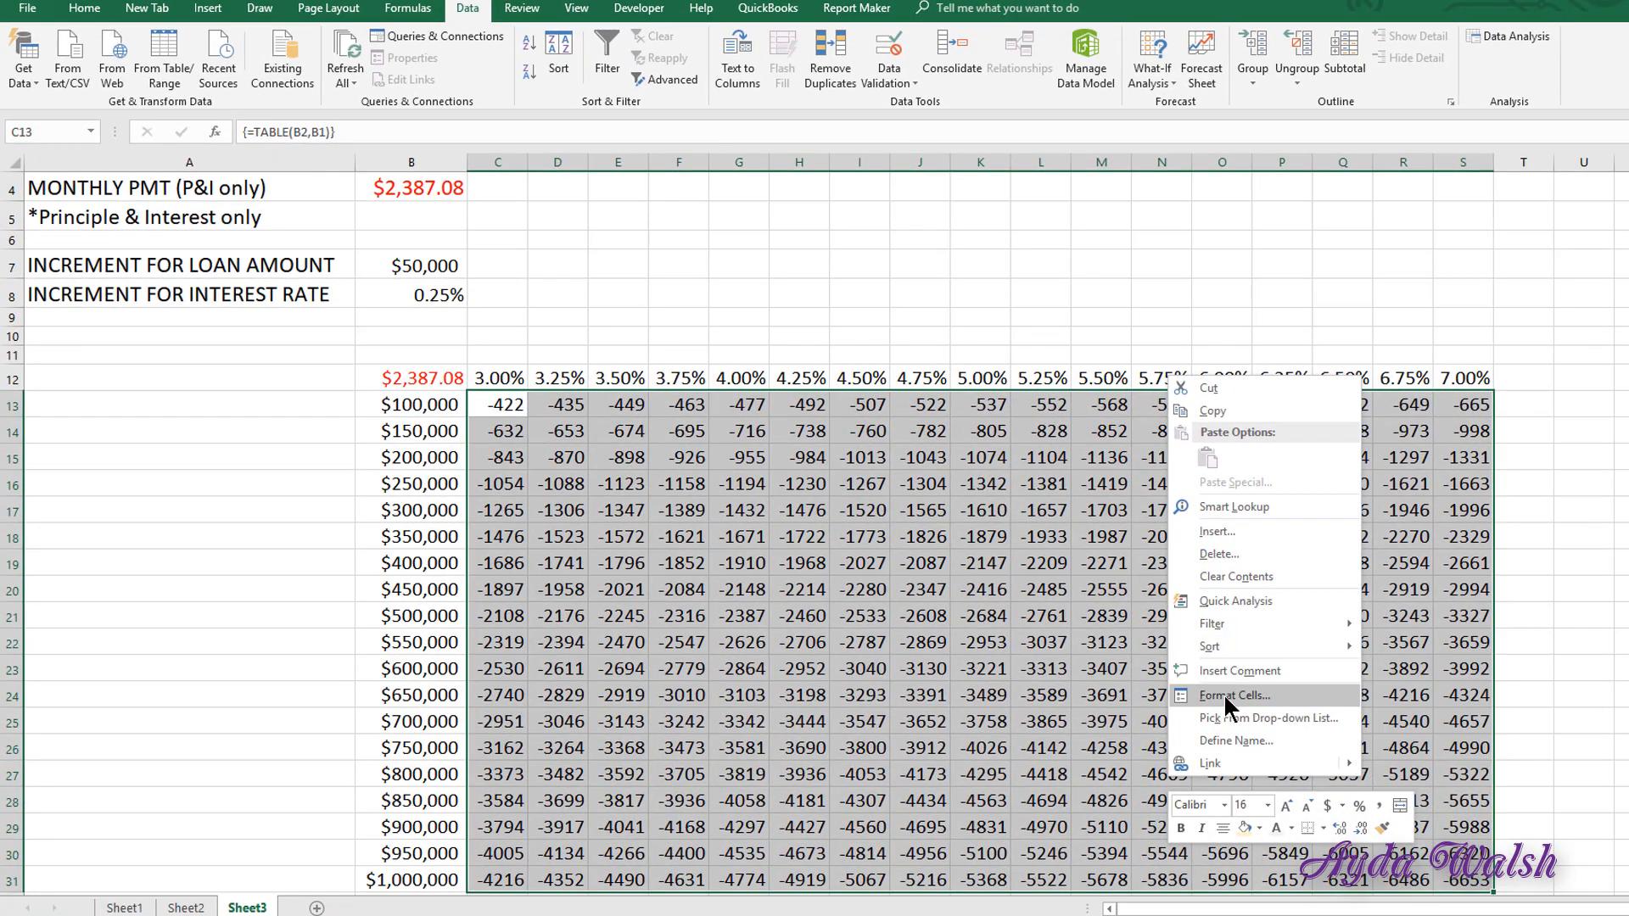
pyautogui.click(1227, 697)
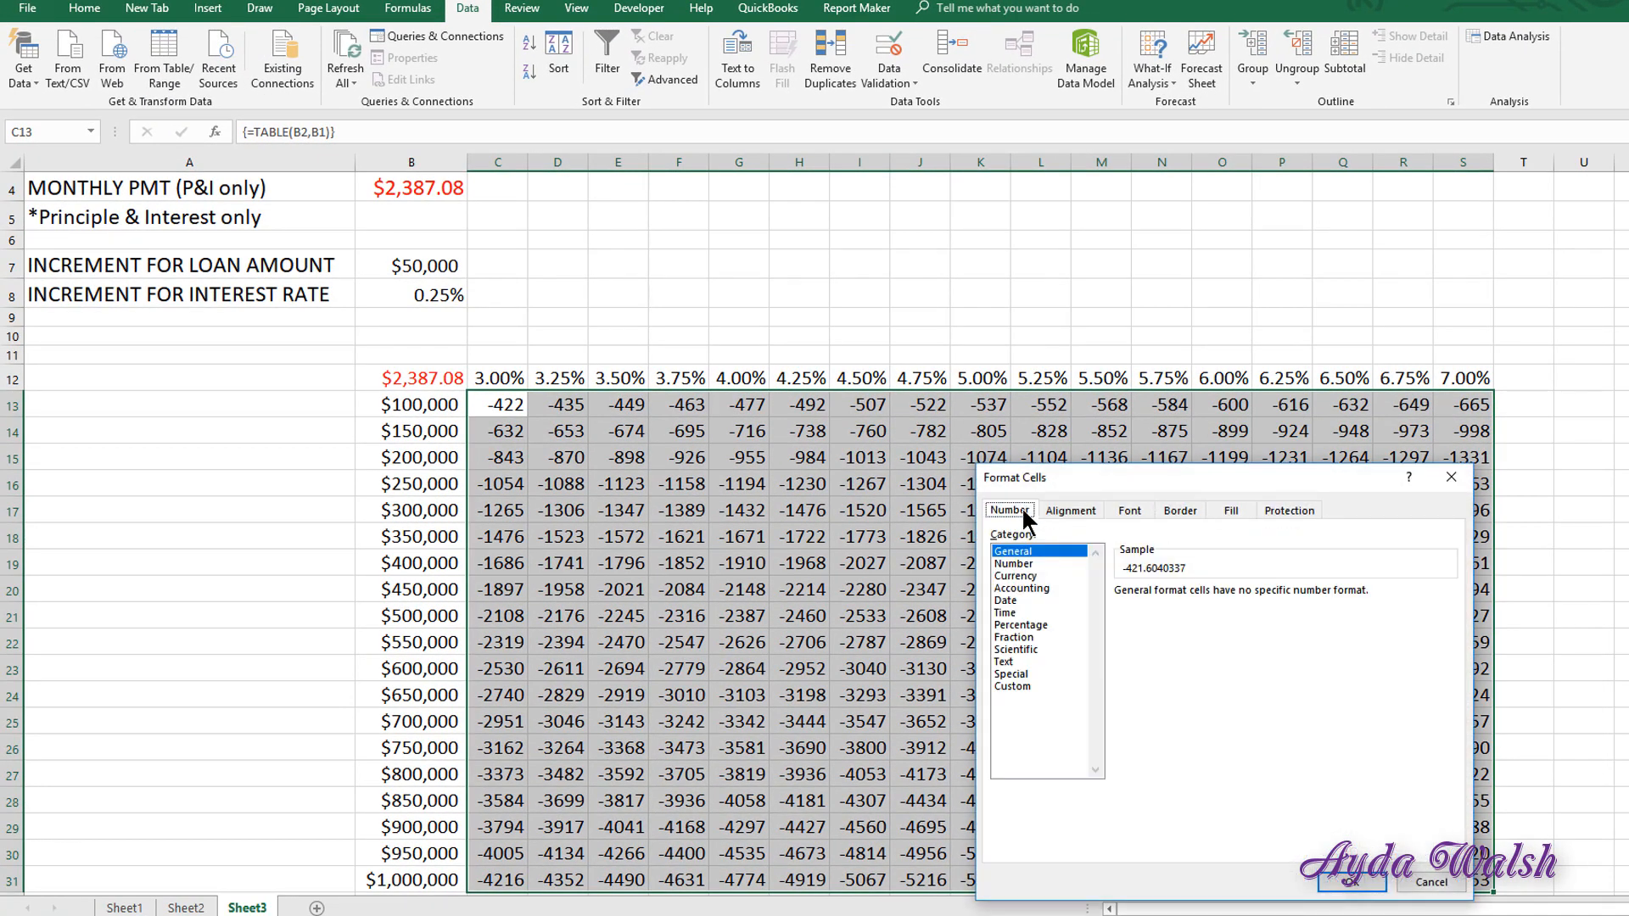
pyautogui.click(1030, 577)
pyautogui.click(1244, 597)
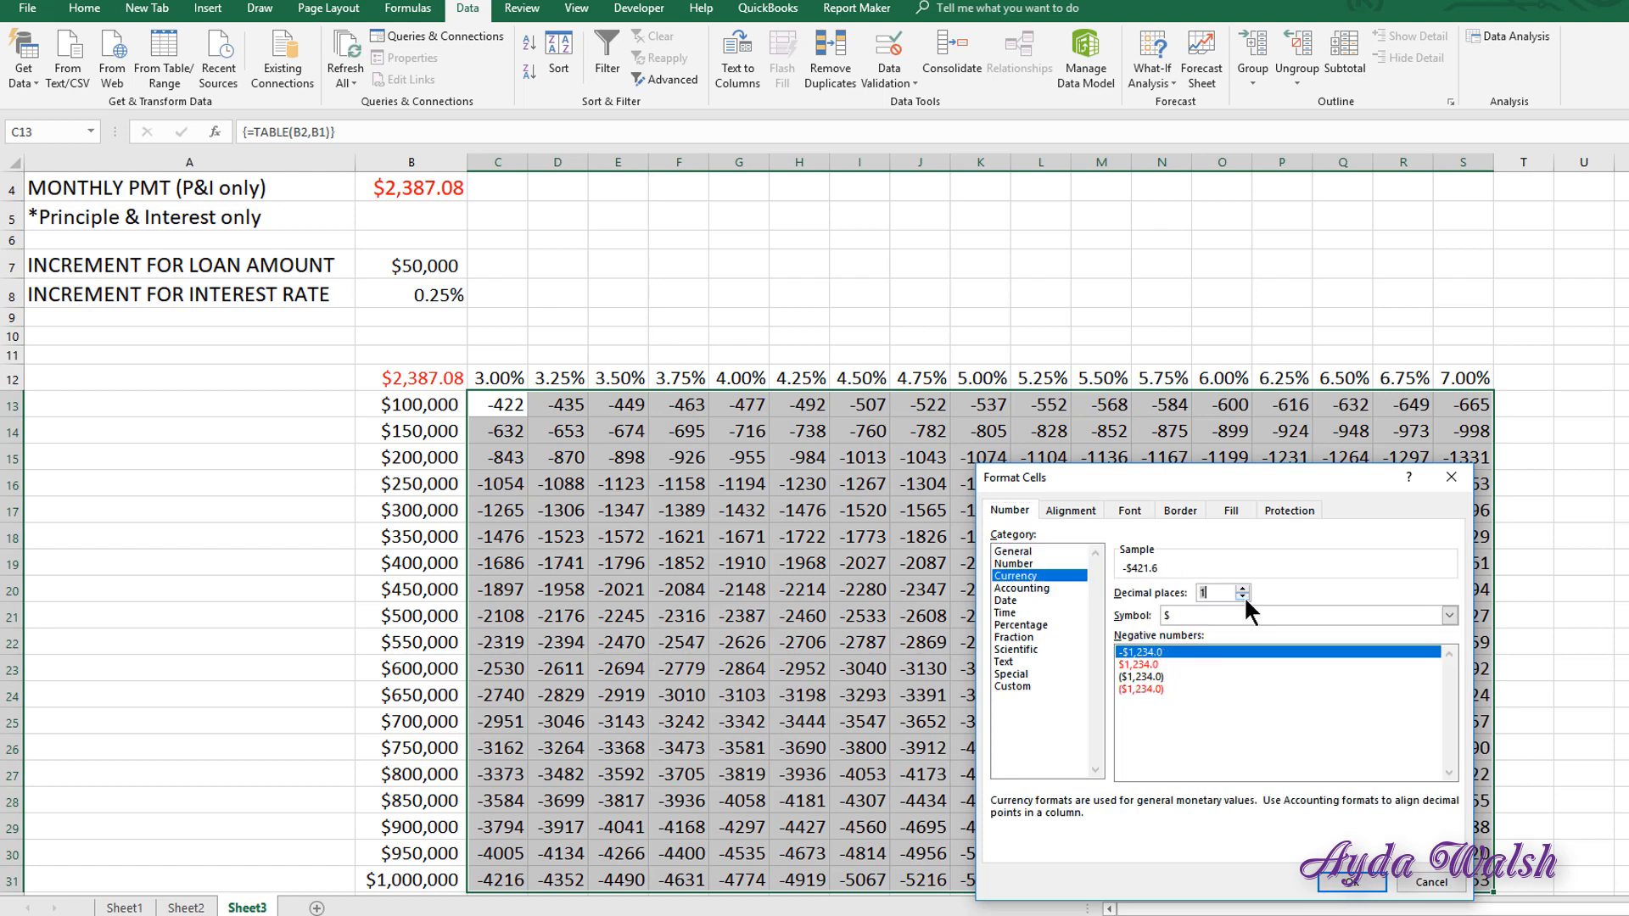
pyautogui.click(1243, 596)
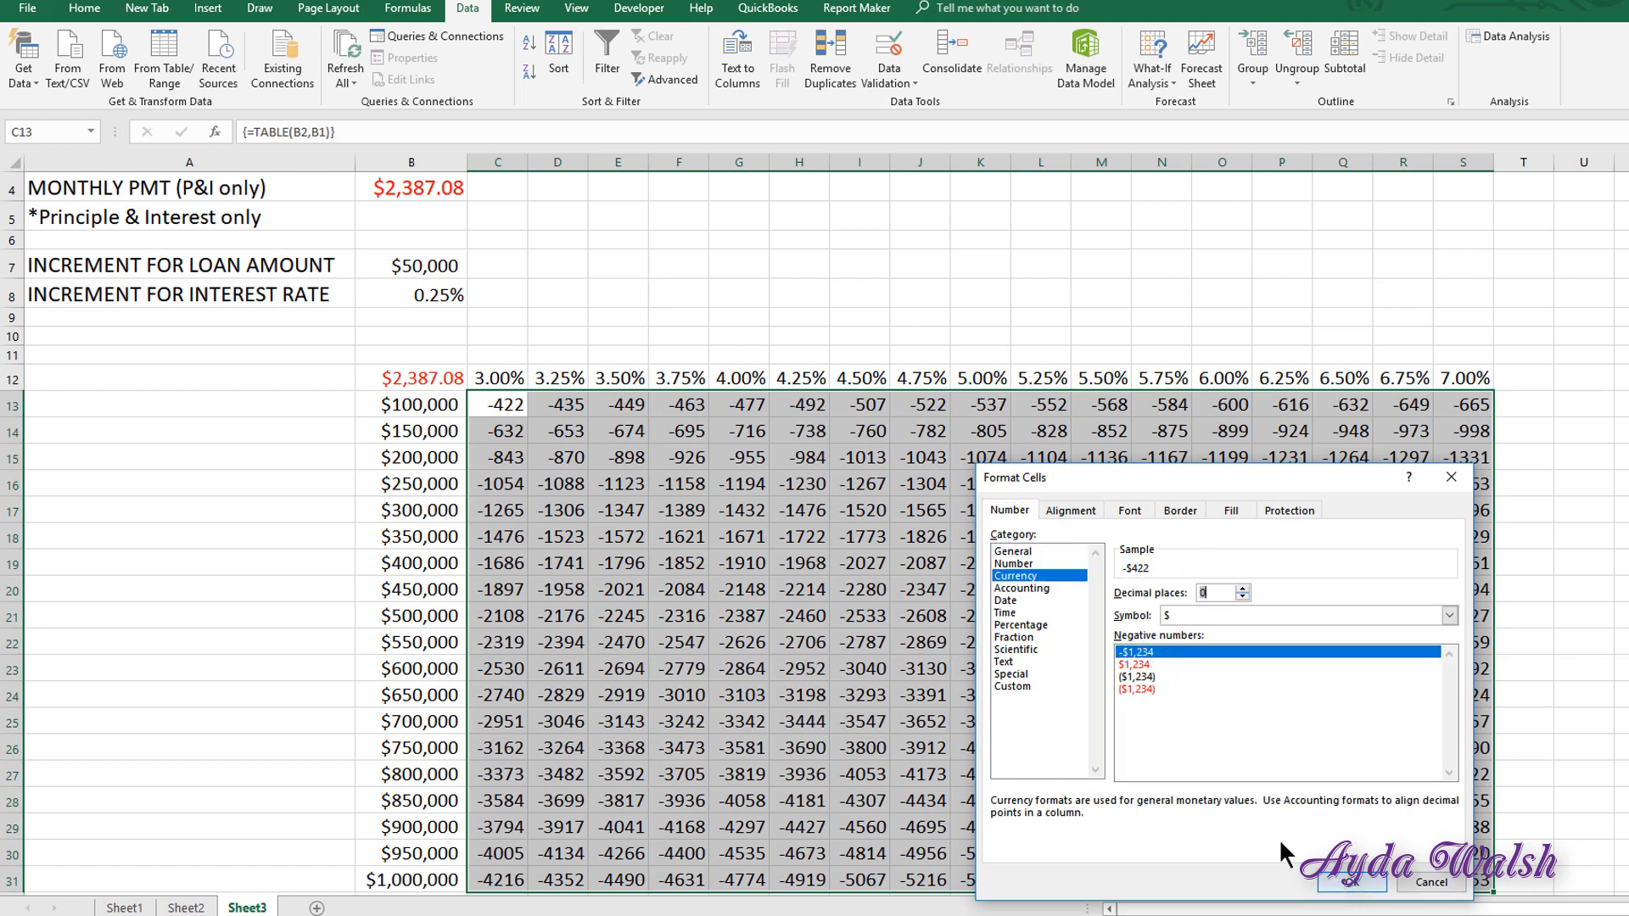
pyautogui.click(1139, 665)
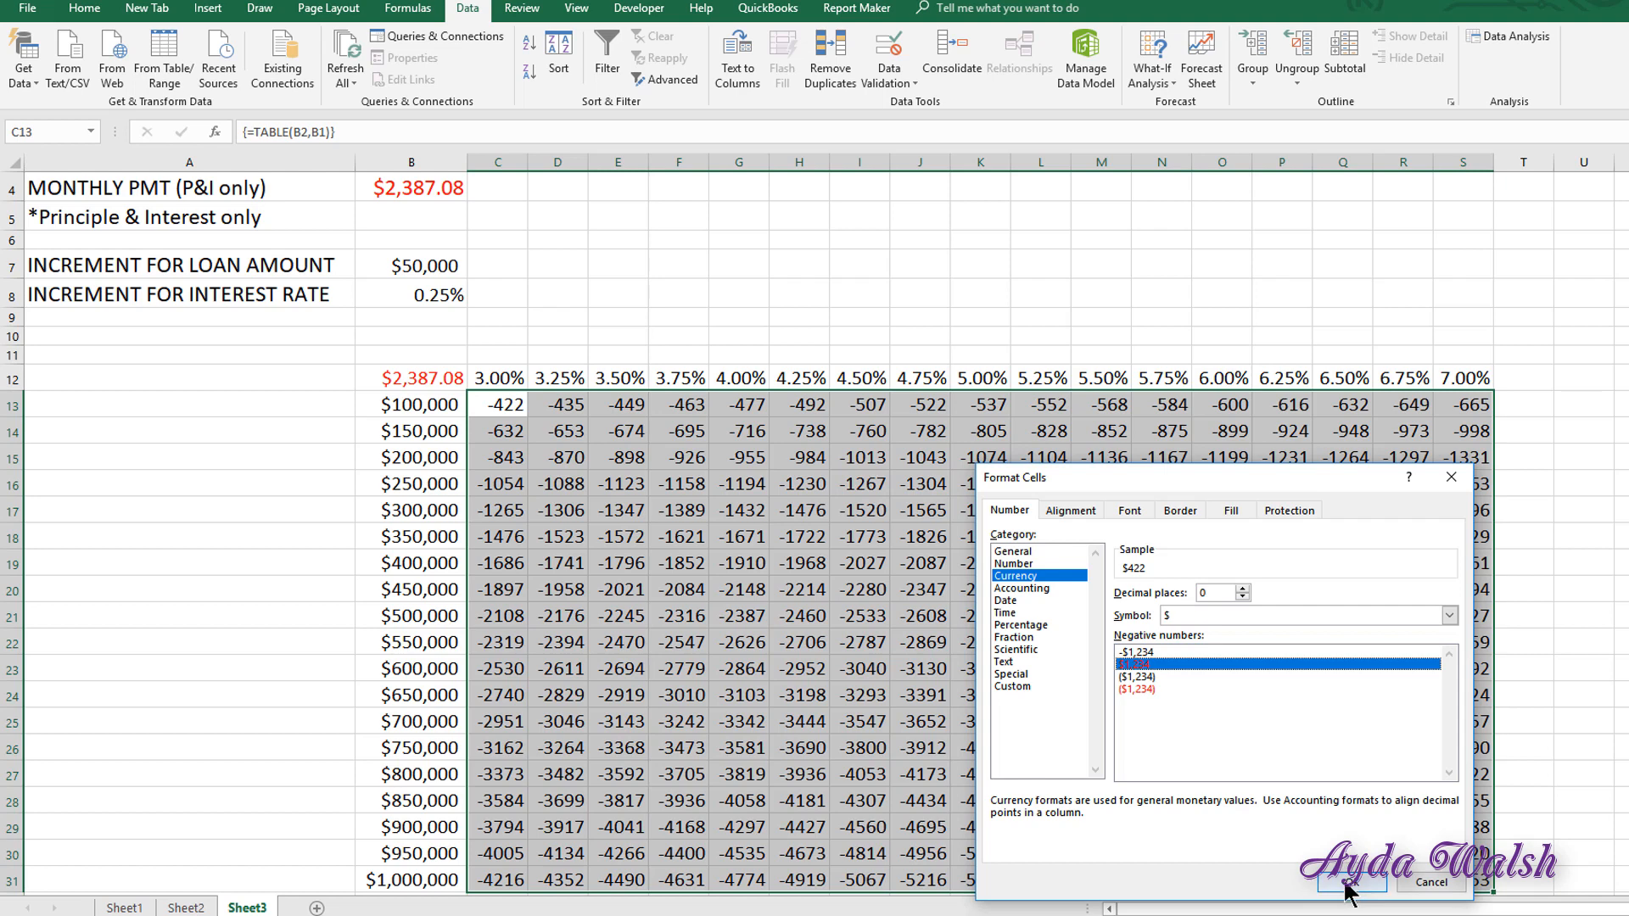
pyautogui.click(1352, 882)
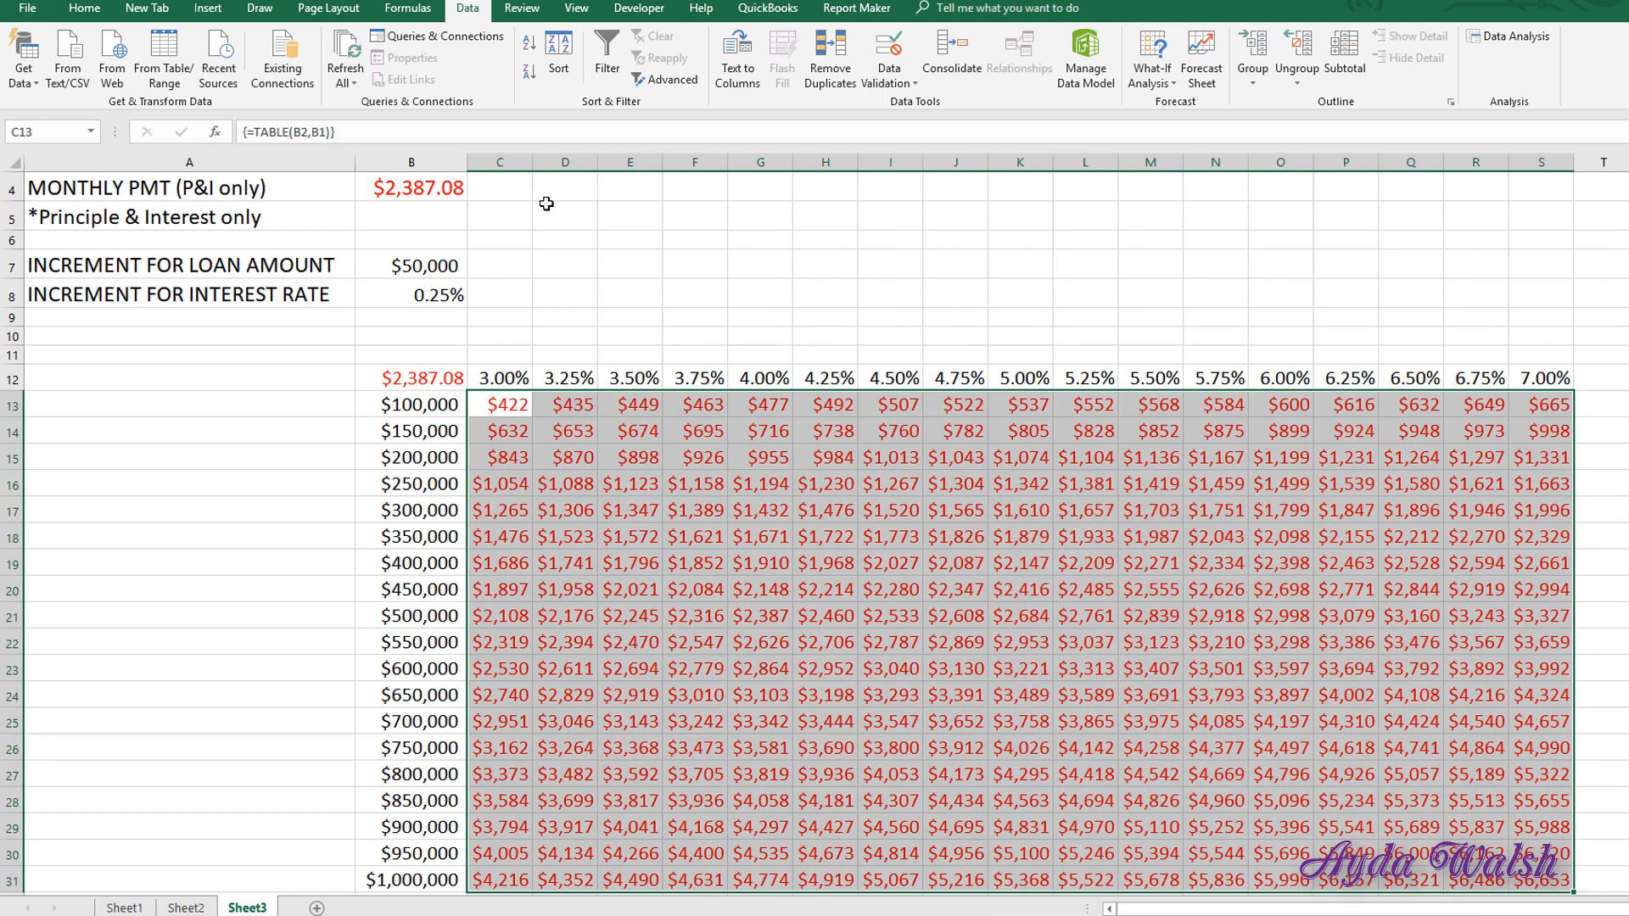
# Check the table's payment for the $500,000 loan at 4.00% against the monthly payment in B4
pyautogui.doubleClick(524, 161)
pyautogui.click(628, 501)
pyautogui.scroll(1, 620, 379)
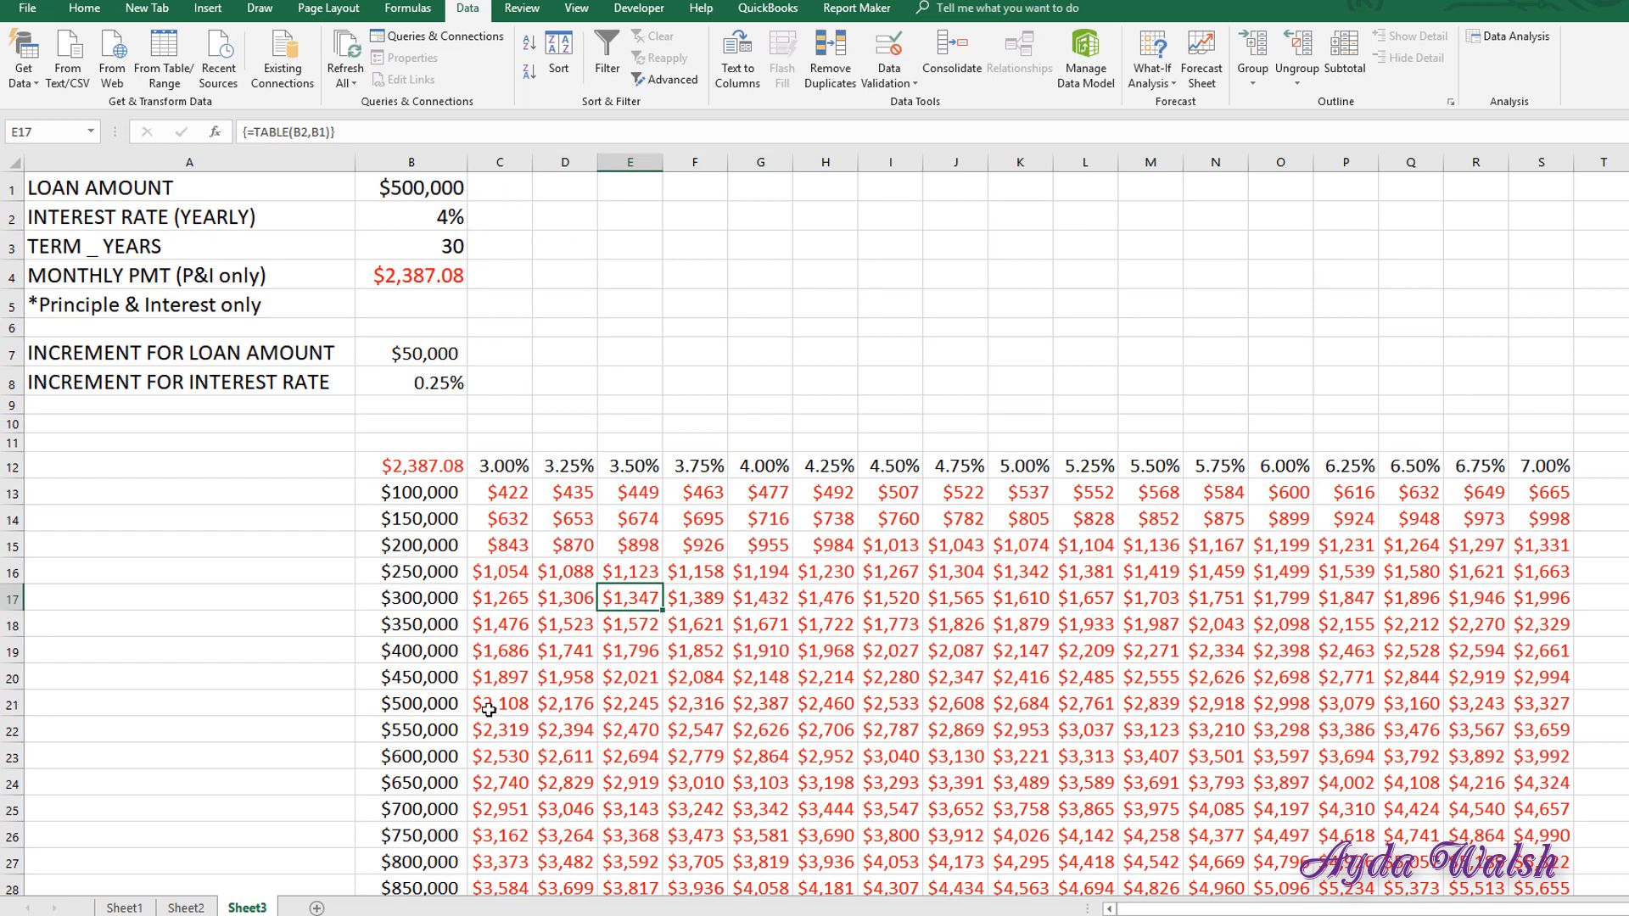
pyautogui.moveTo(489, 710); pyautogui.dragTo(770, 703)
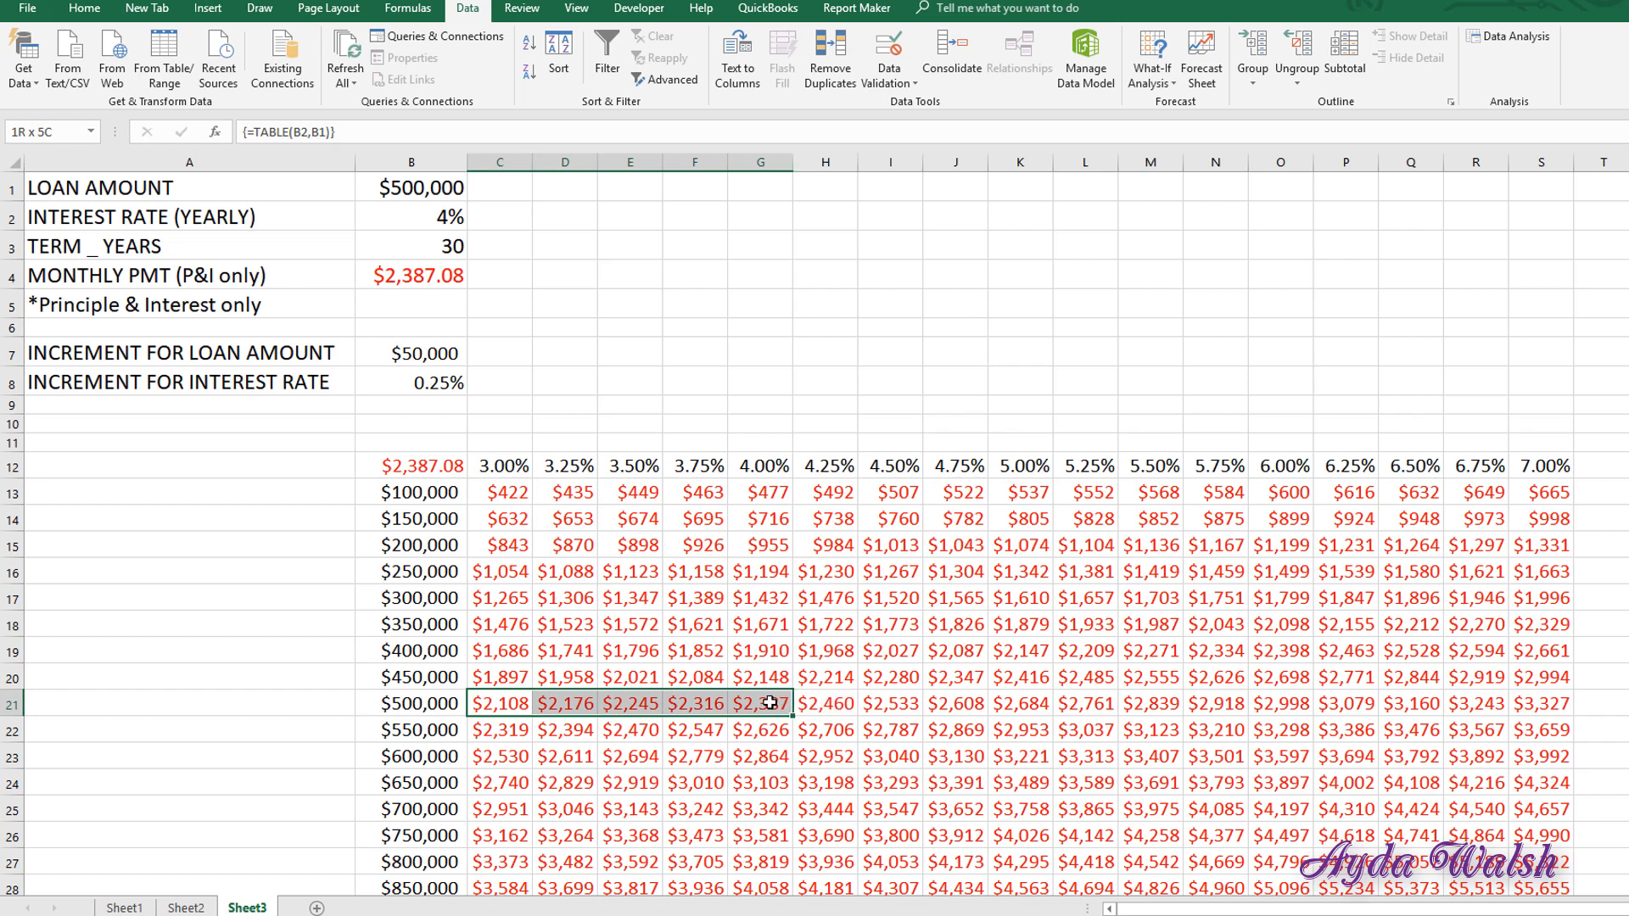
pyautogui.click(771, 706)
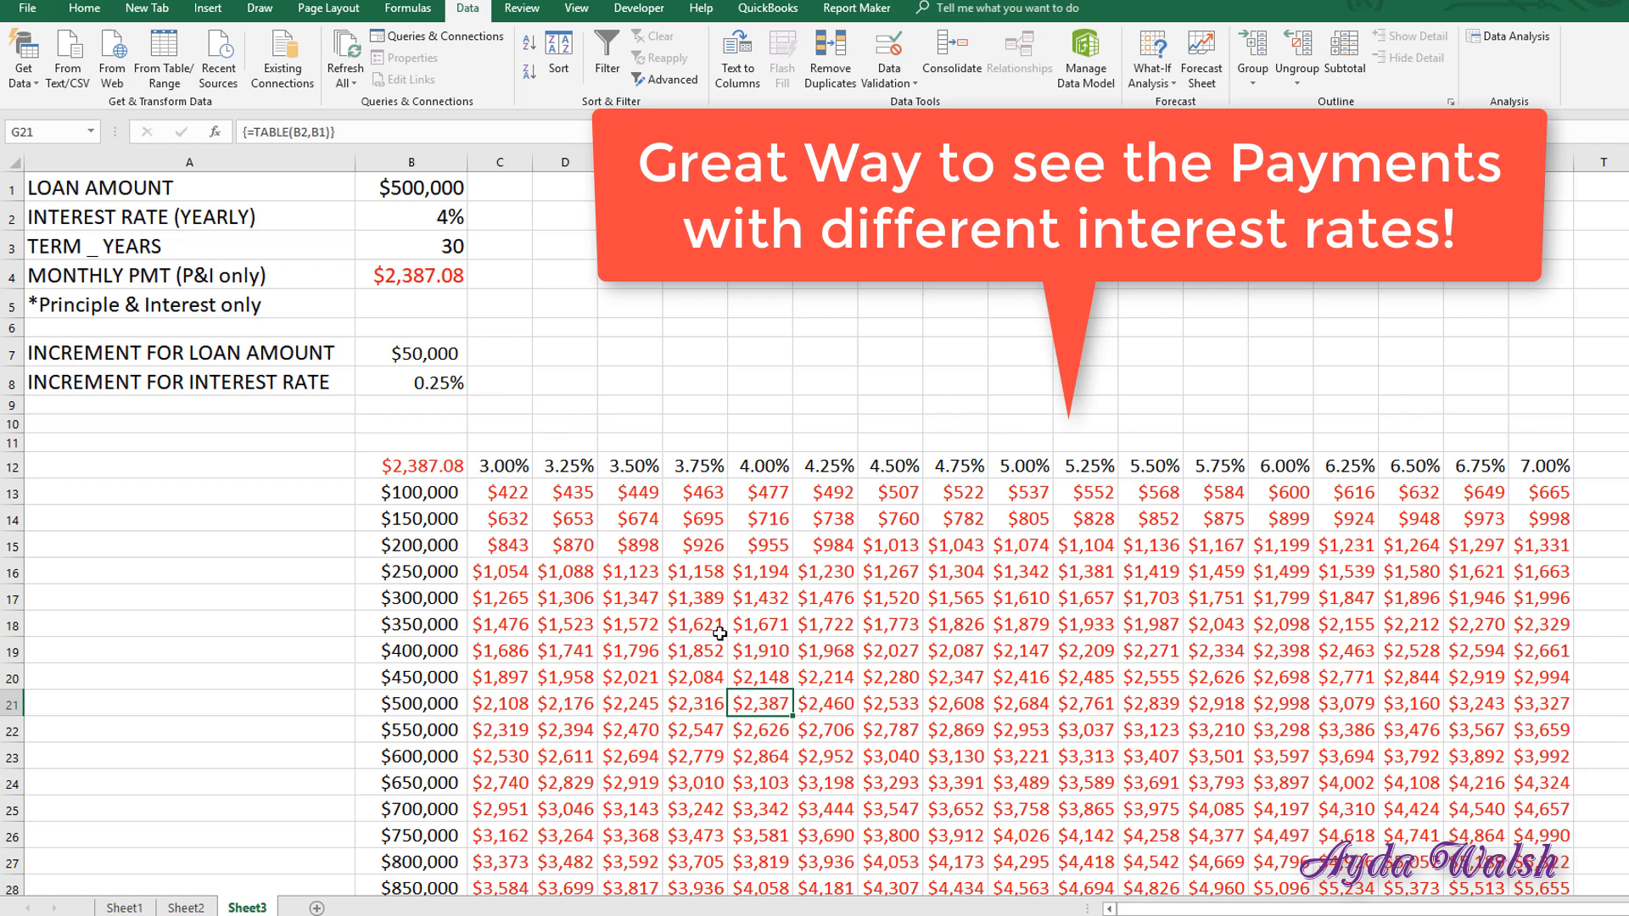
# Multiply the PMT formula in B4 by -1, making it =PMT(B2/12,B3*12,B1)*-1
pyautogui.click(435, 278)
pyautogui.click(396, 133)
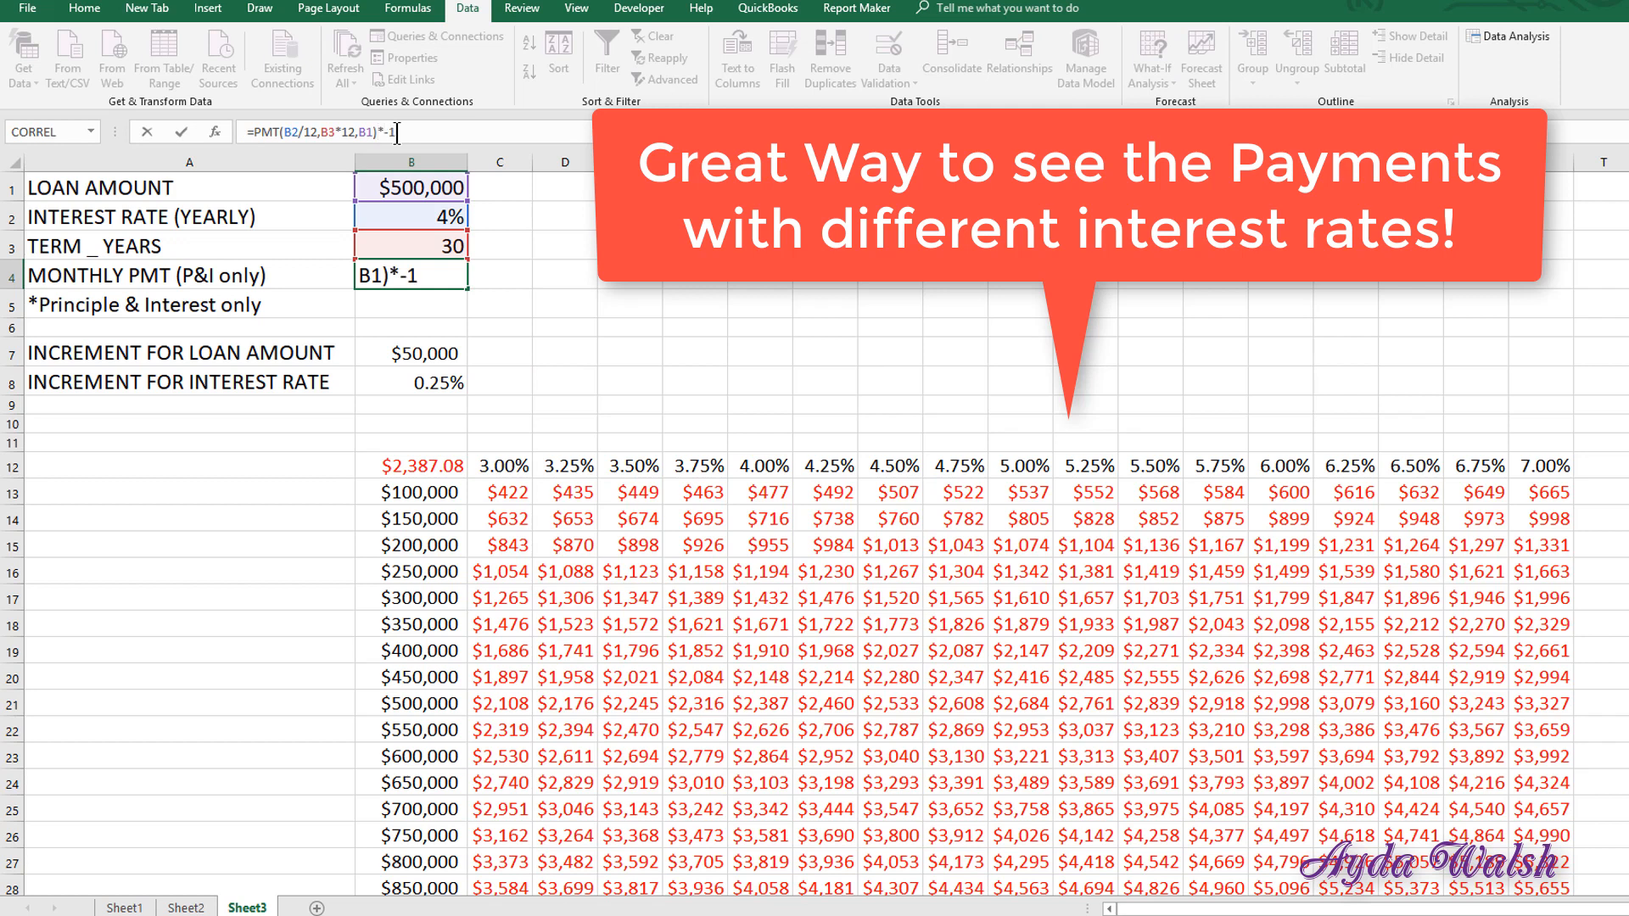
pyautogui.press('Return')
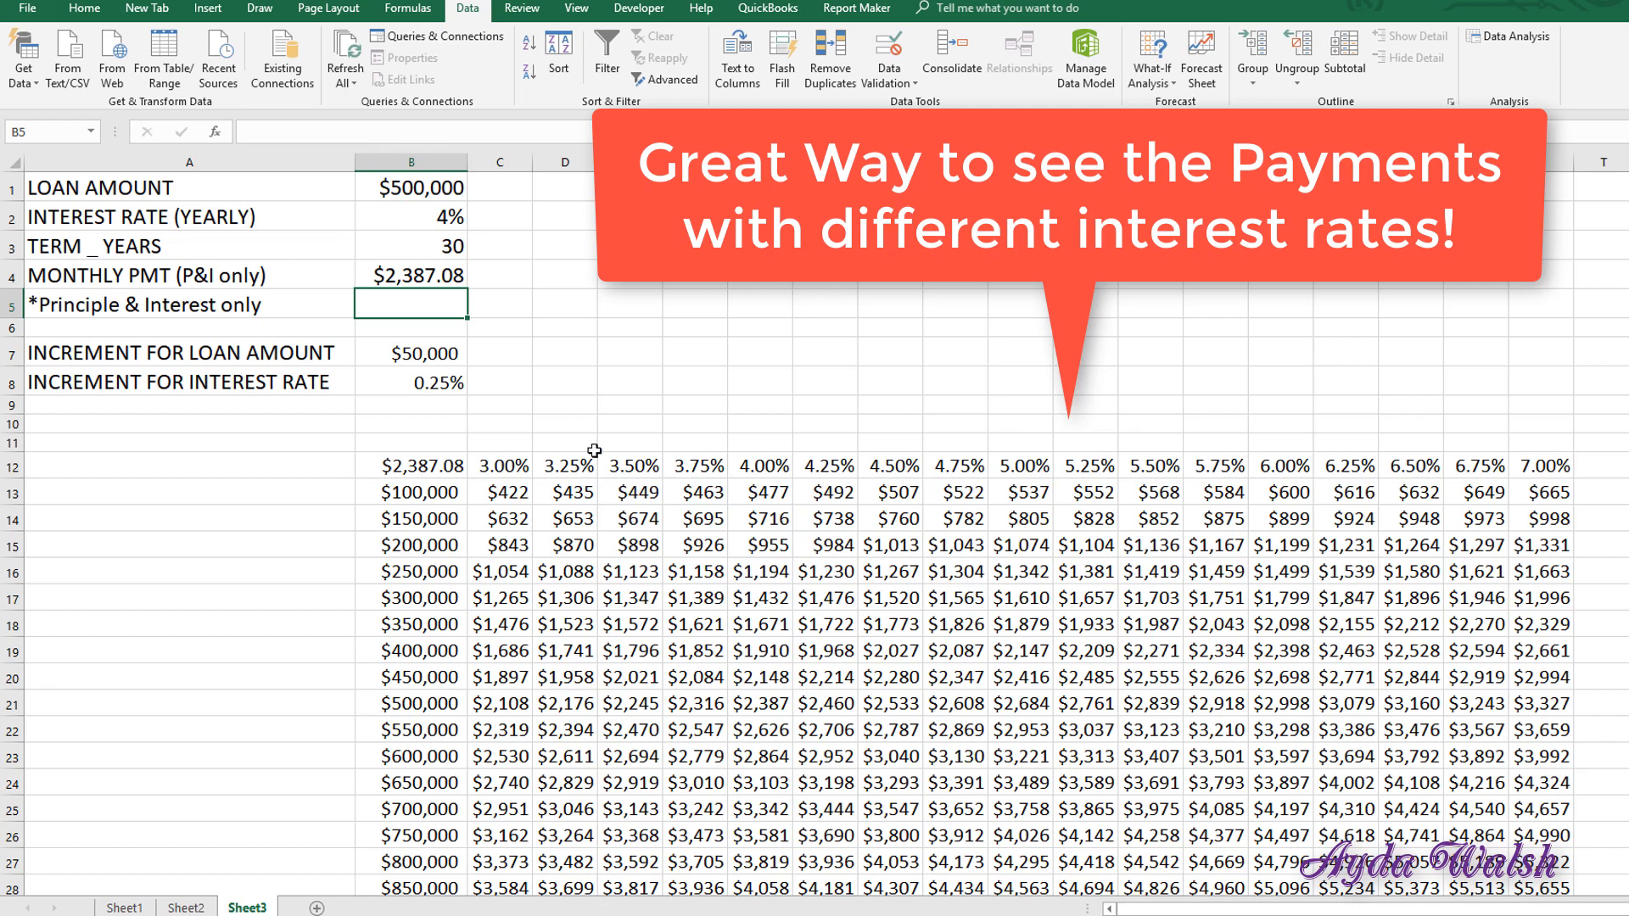
# Adjust the widths of columns C through H to give the payment amounts more room
pyautogui.moveTo(534, 156); pyautogui.dragTo(968, 162)
pyautogui.moveTo(817, 162); pyautogui.dragTo(797, 161)
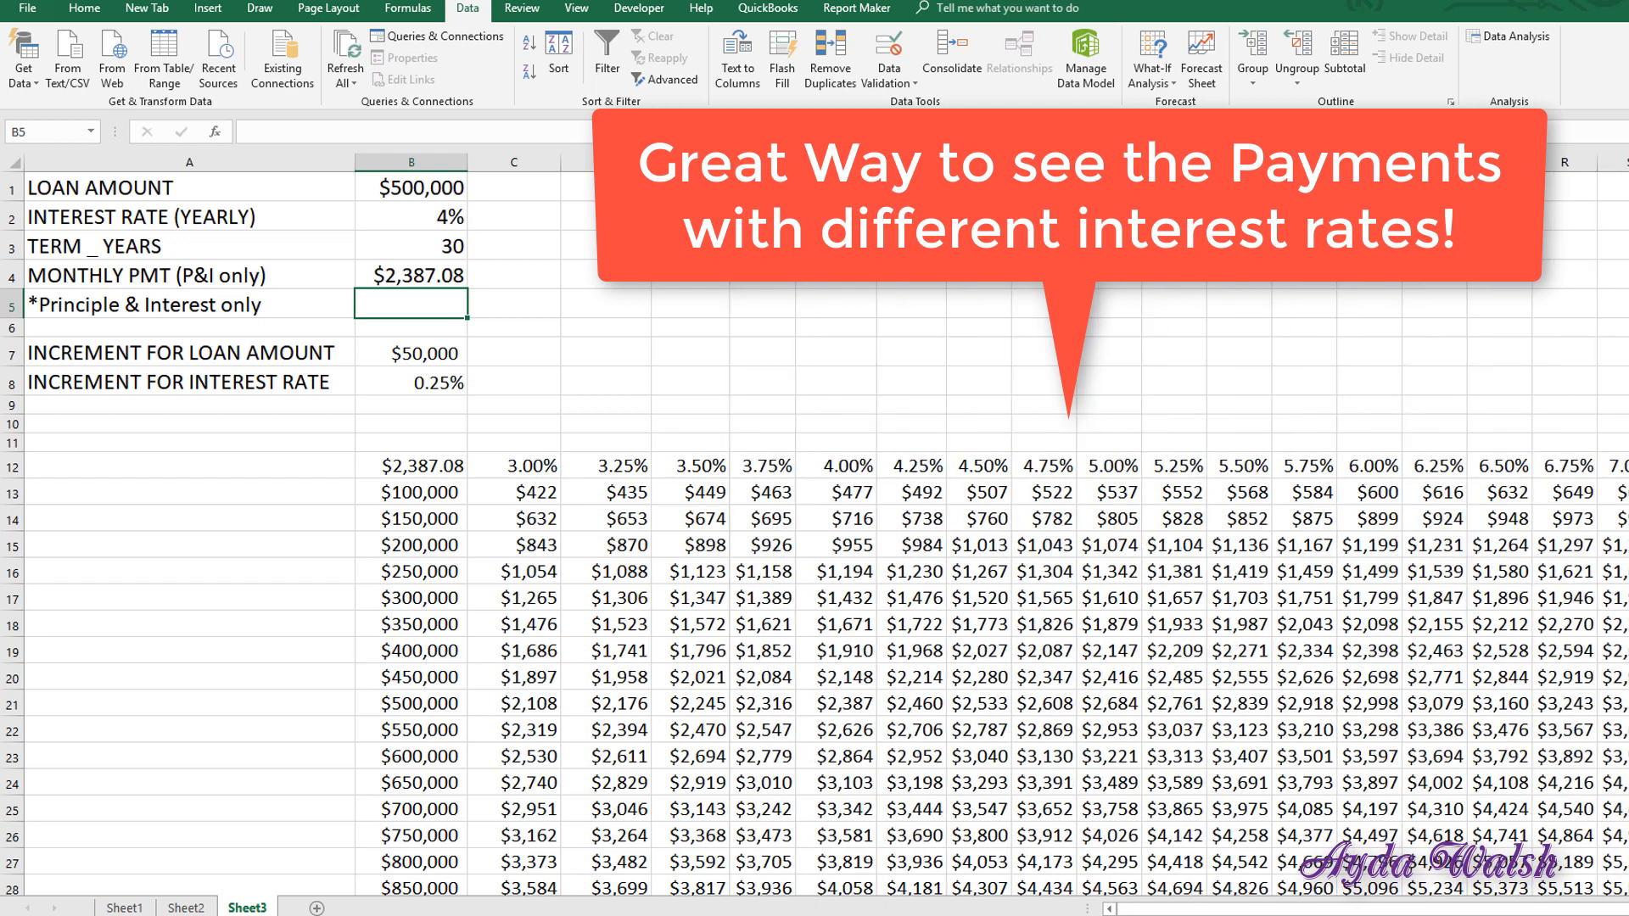
pyautogui.moveTo(650, 162); pyautogui.dragTo(645, 162)
pyautogui.moveTo(724, 162); pyautogui.dragTo(715, 162)
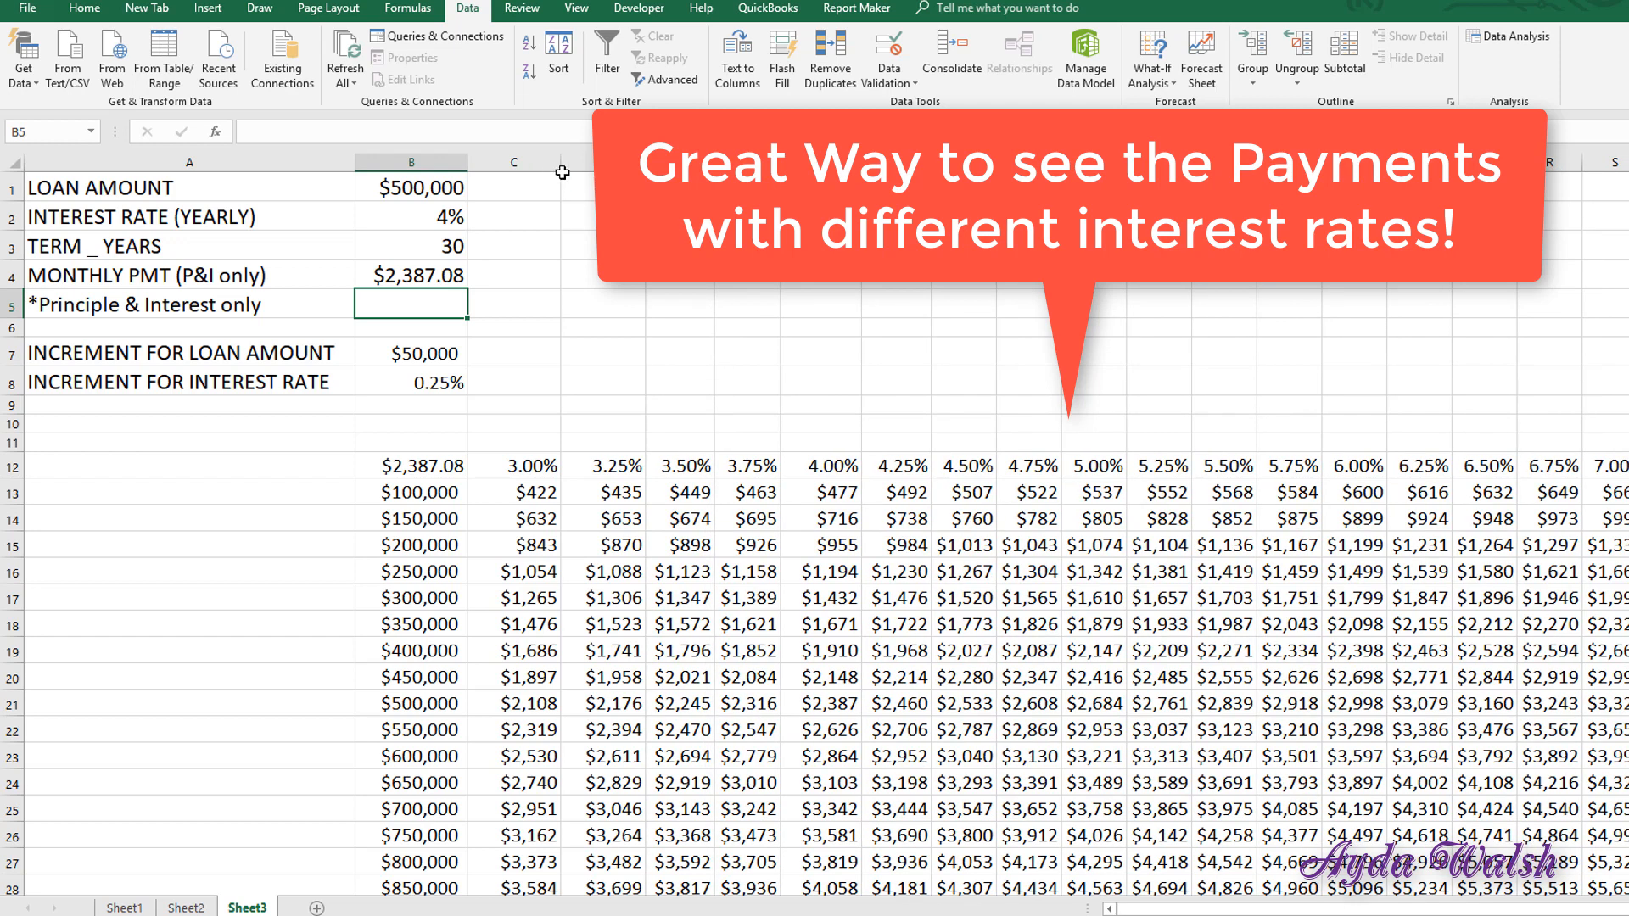
pyautogui.moveTo(561, 162); pyautogui.dragTo(614, 162)
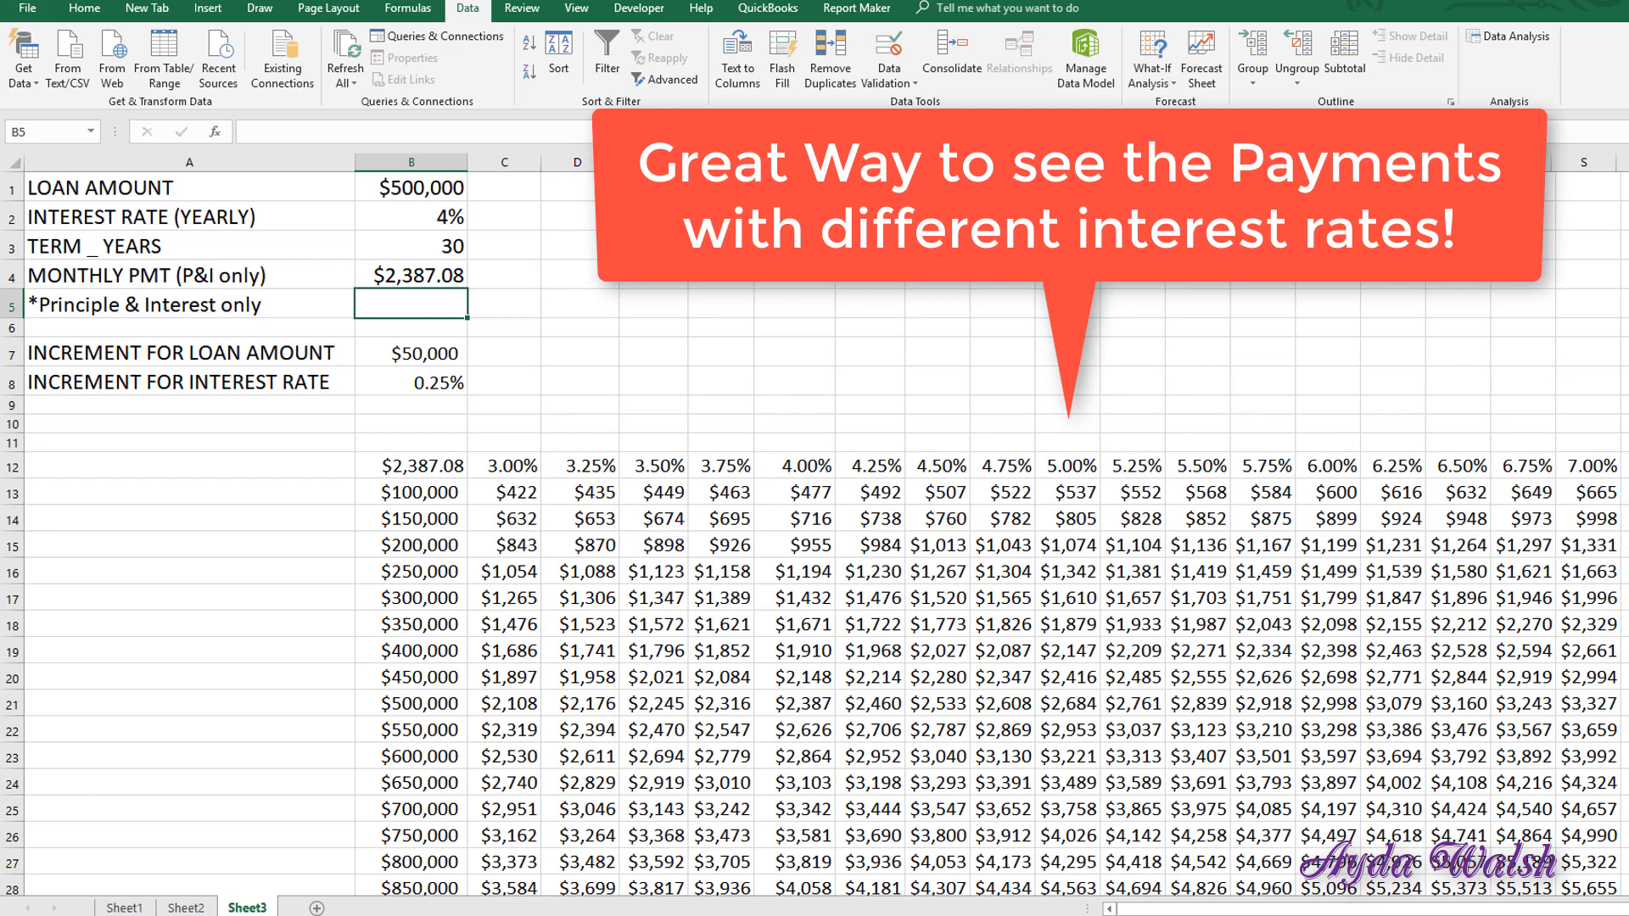
# Highlight the payments in C13:S31 that are less than 2500 with Light Red Fill with Dark Red Text
pyautogui.scroll(-2, 657, 563)
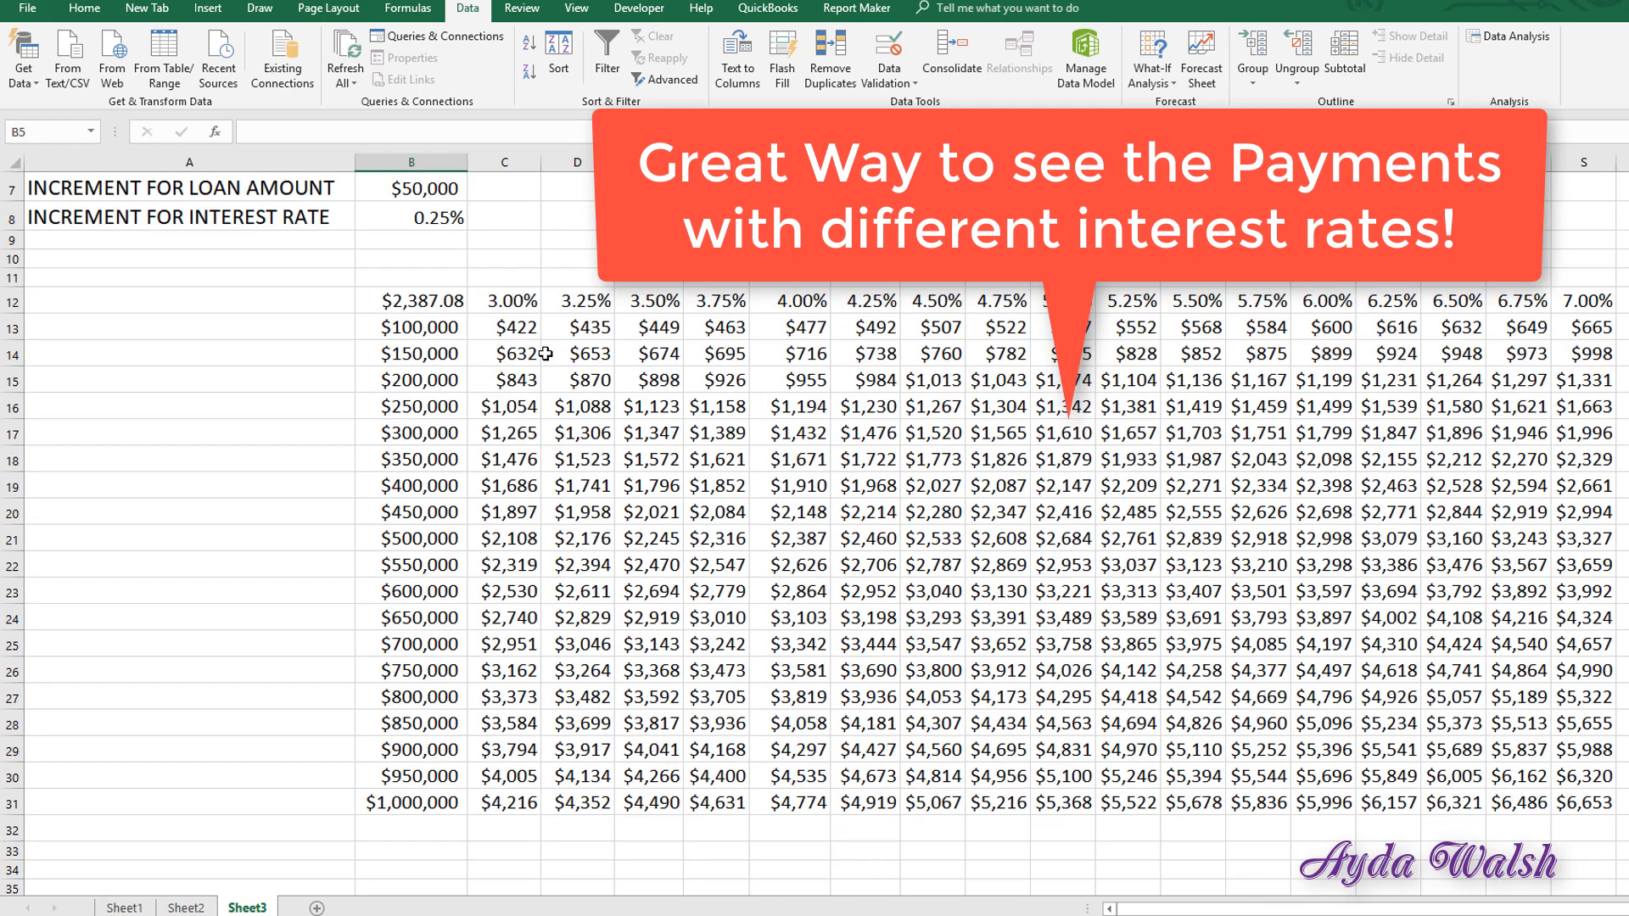
pyautogui.click(528, 331)
pyautogui.moveTo(1112, 356); pyautogui.dragTo(1576, 801)
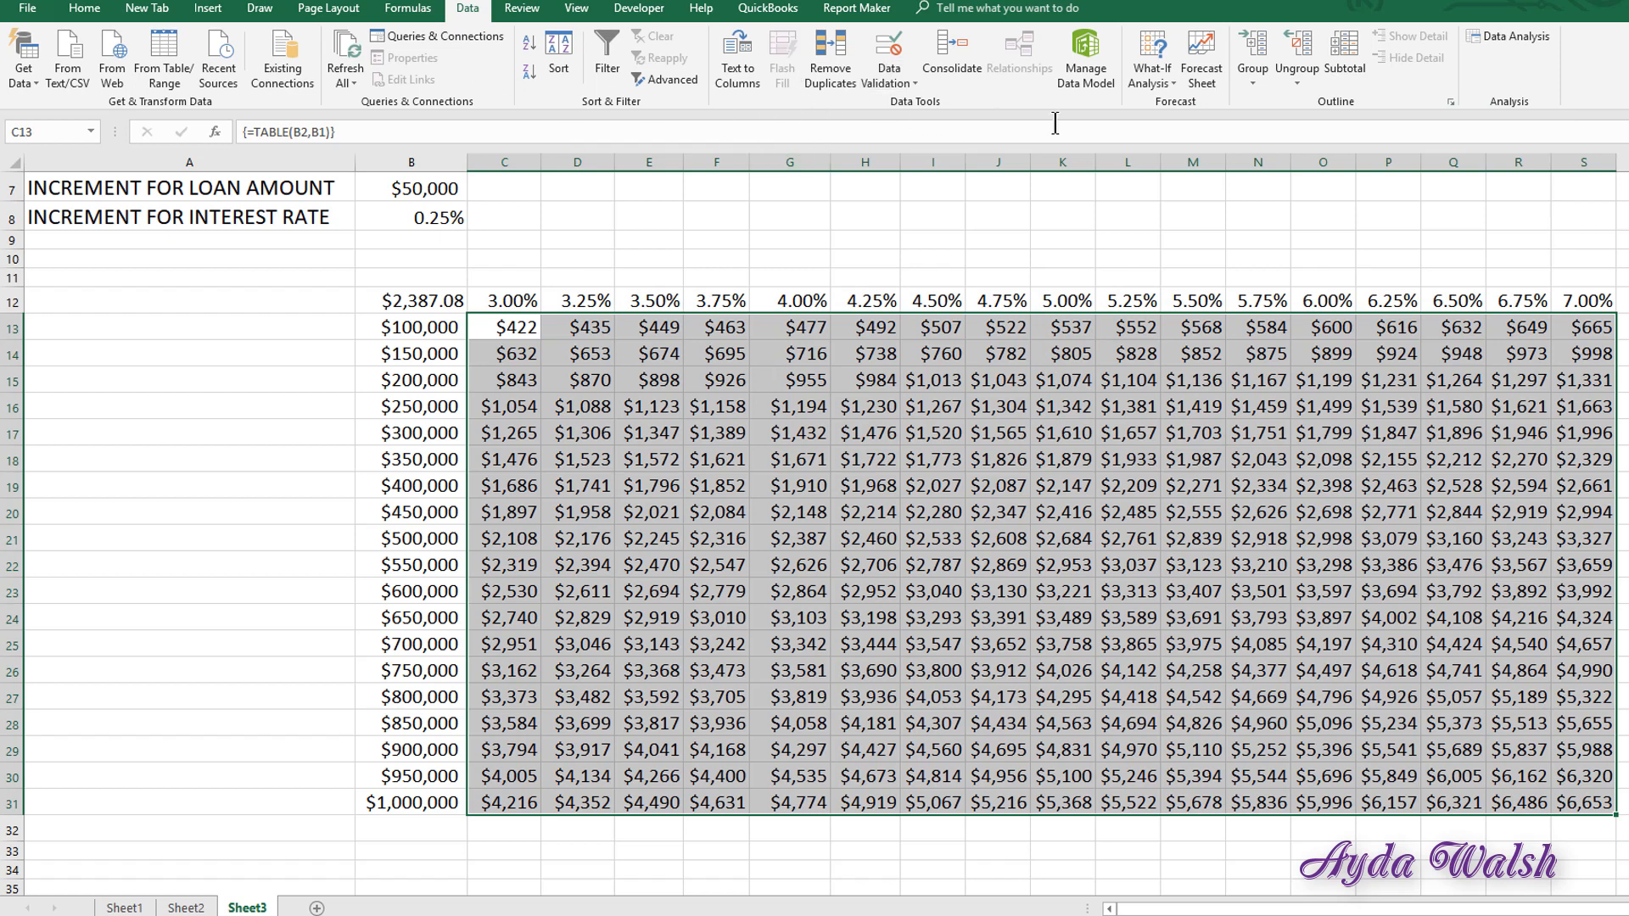
pyautogui.click(84, 9)
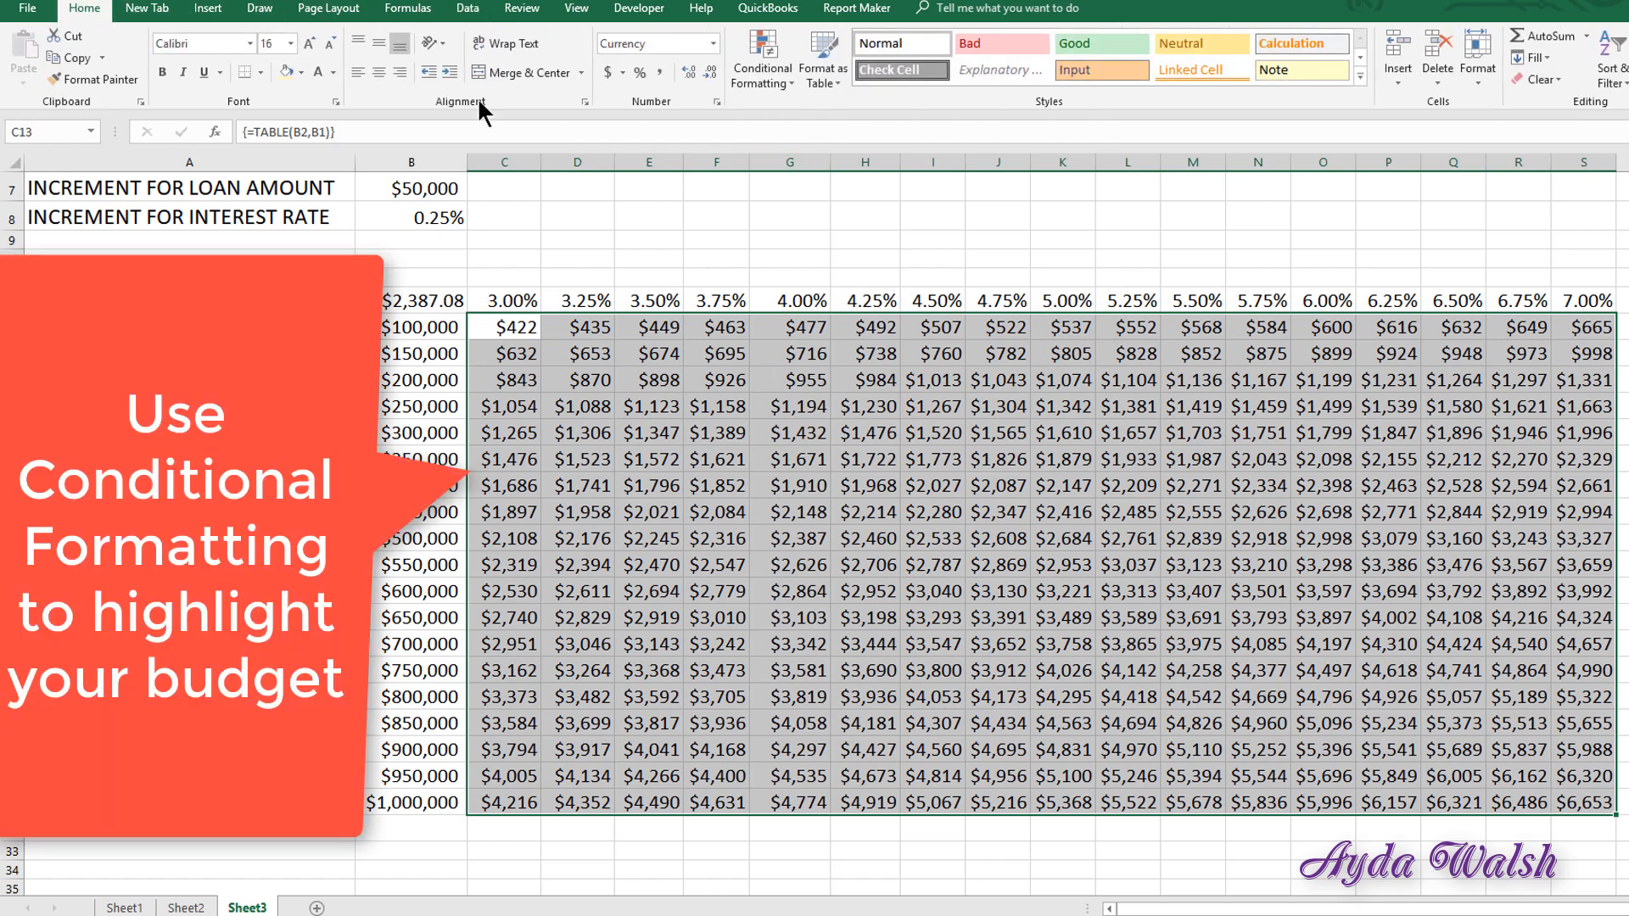
pyautogui.click(772, 76)
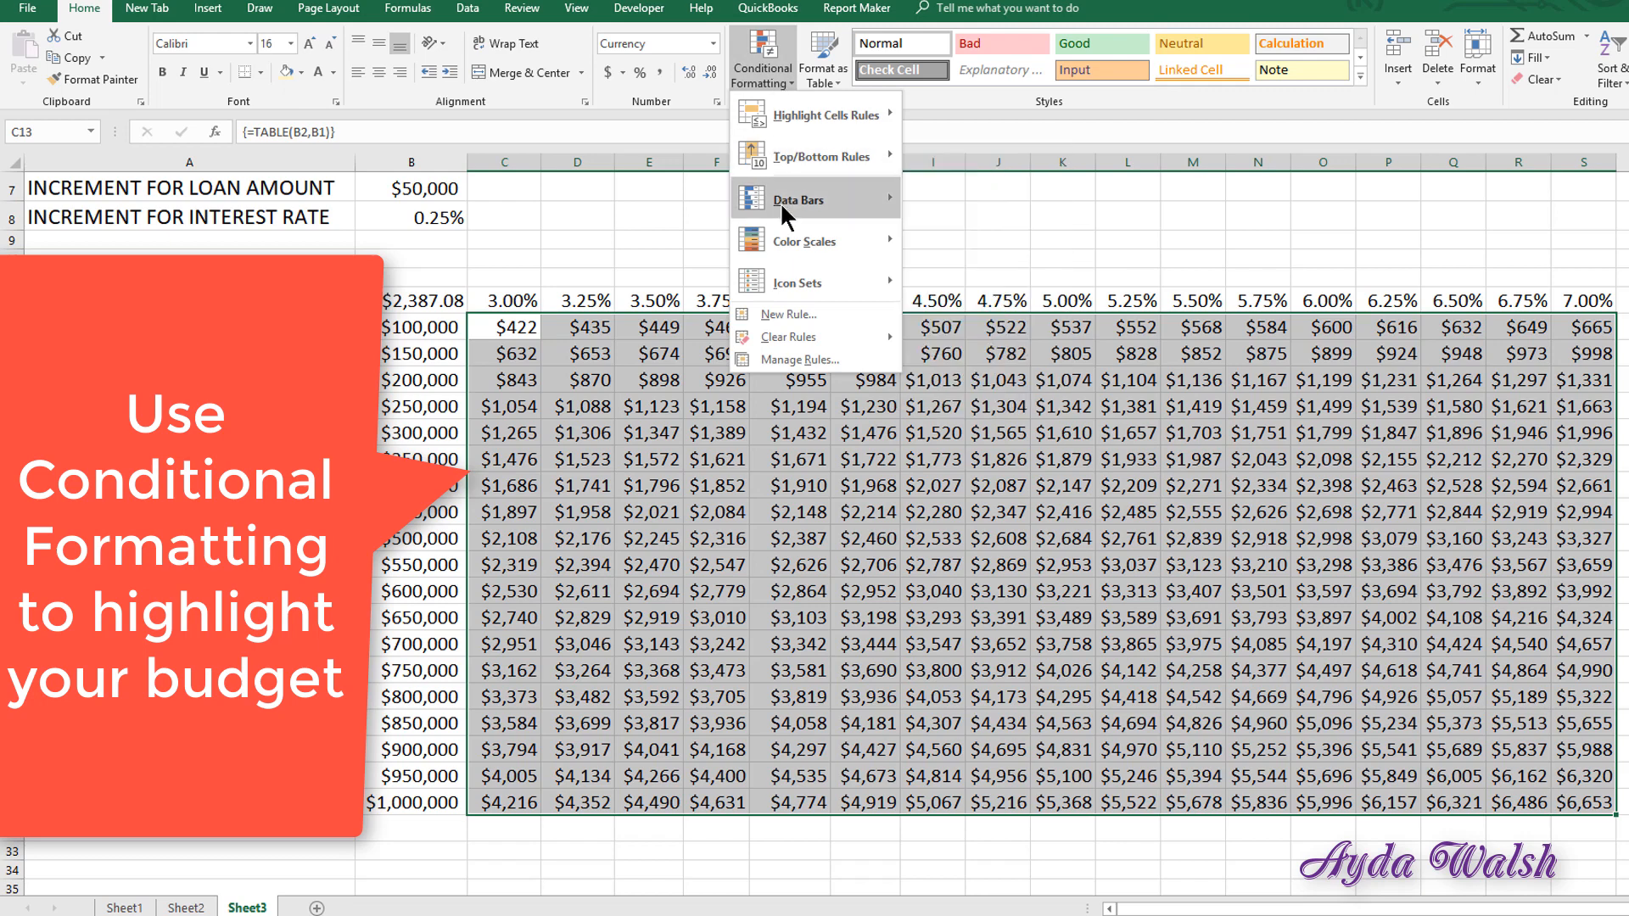
pyautogui.moveTo(810, 110)
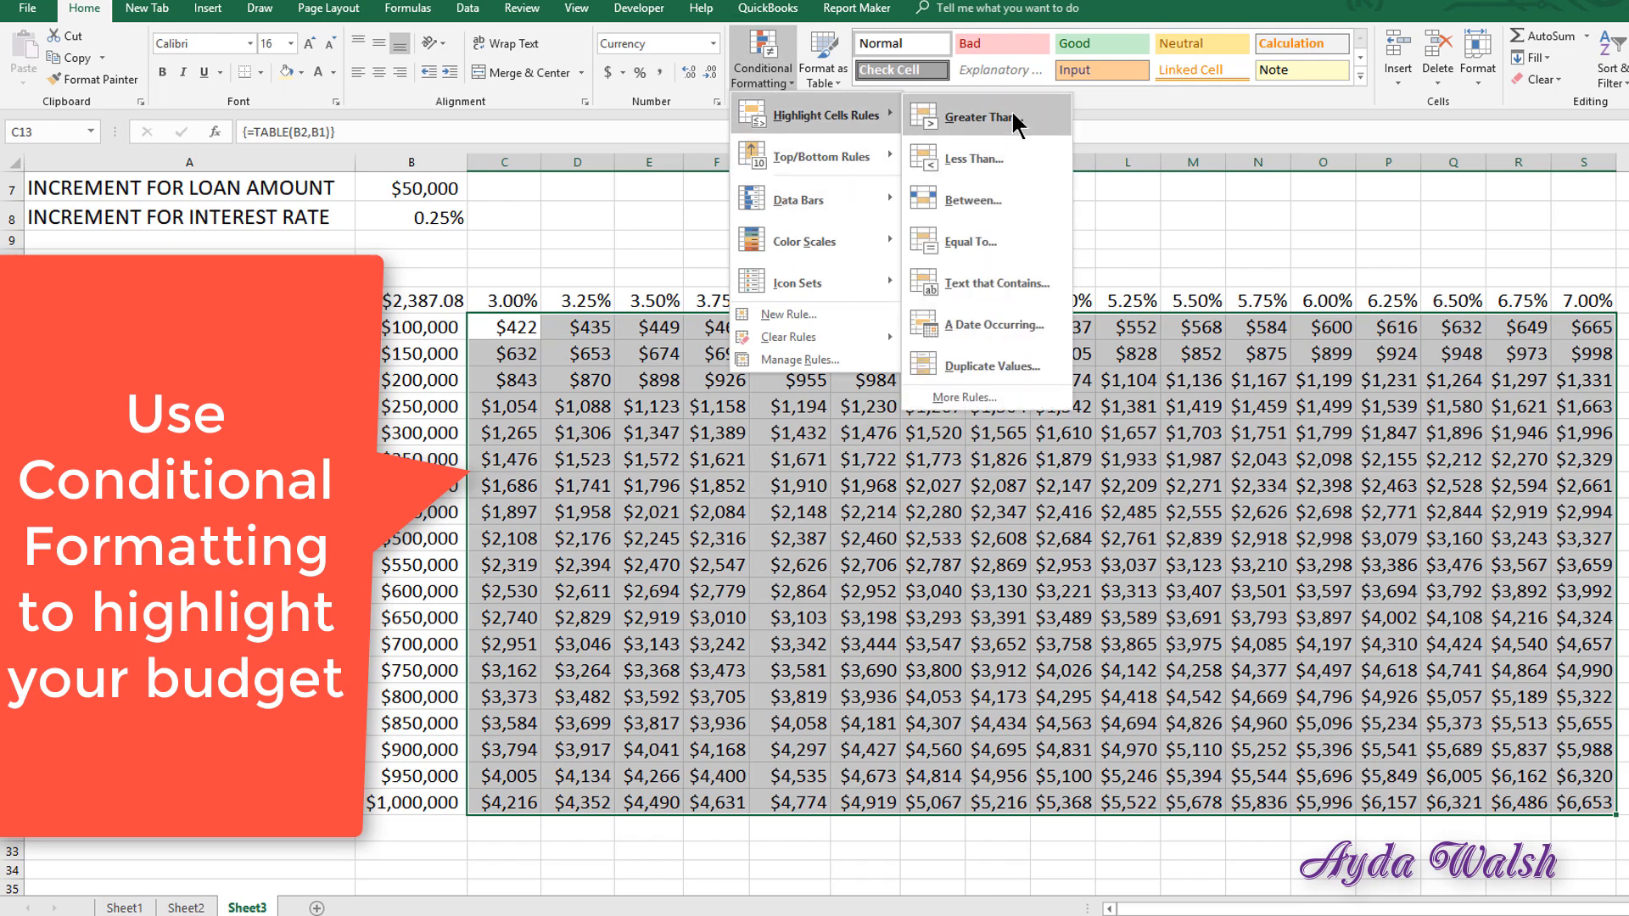
pyautogui.click(1002, 157)
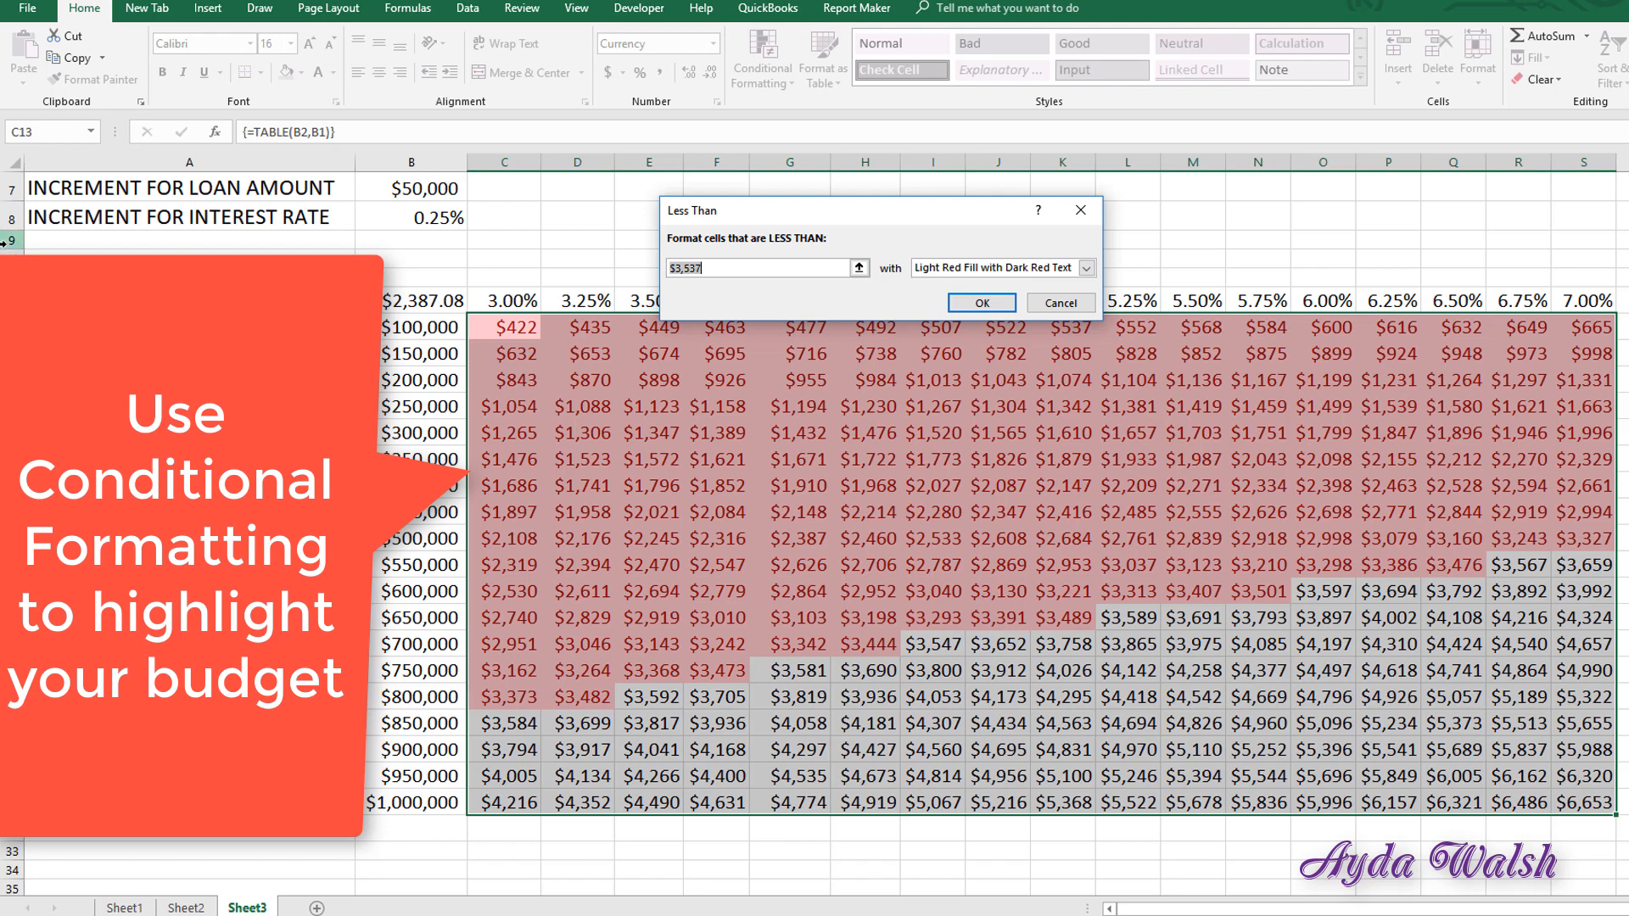
pyautogui.write('2500')
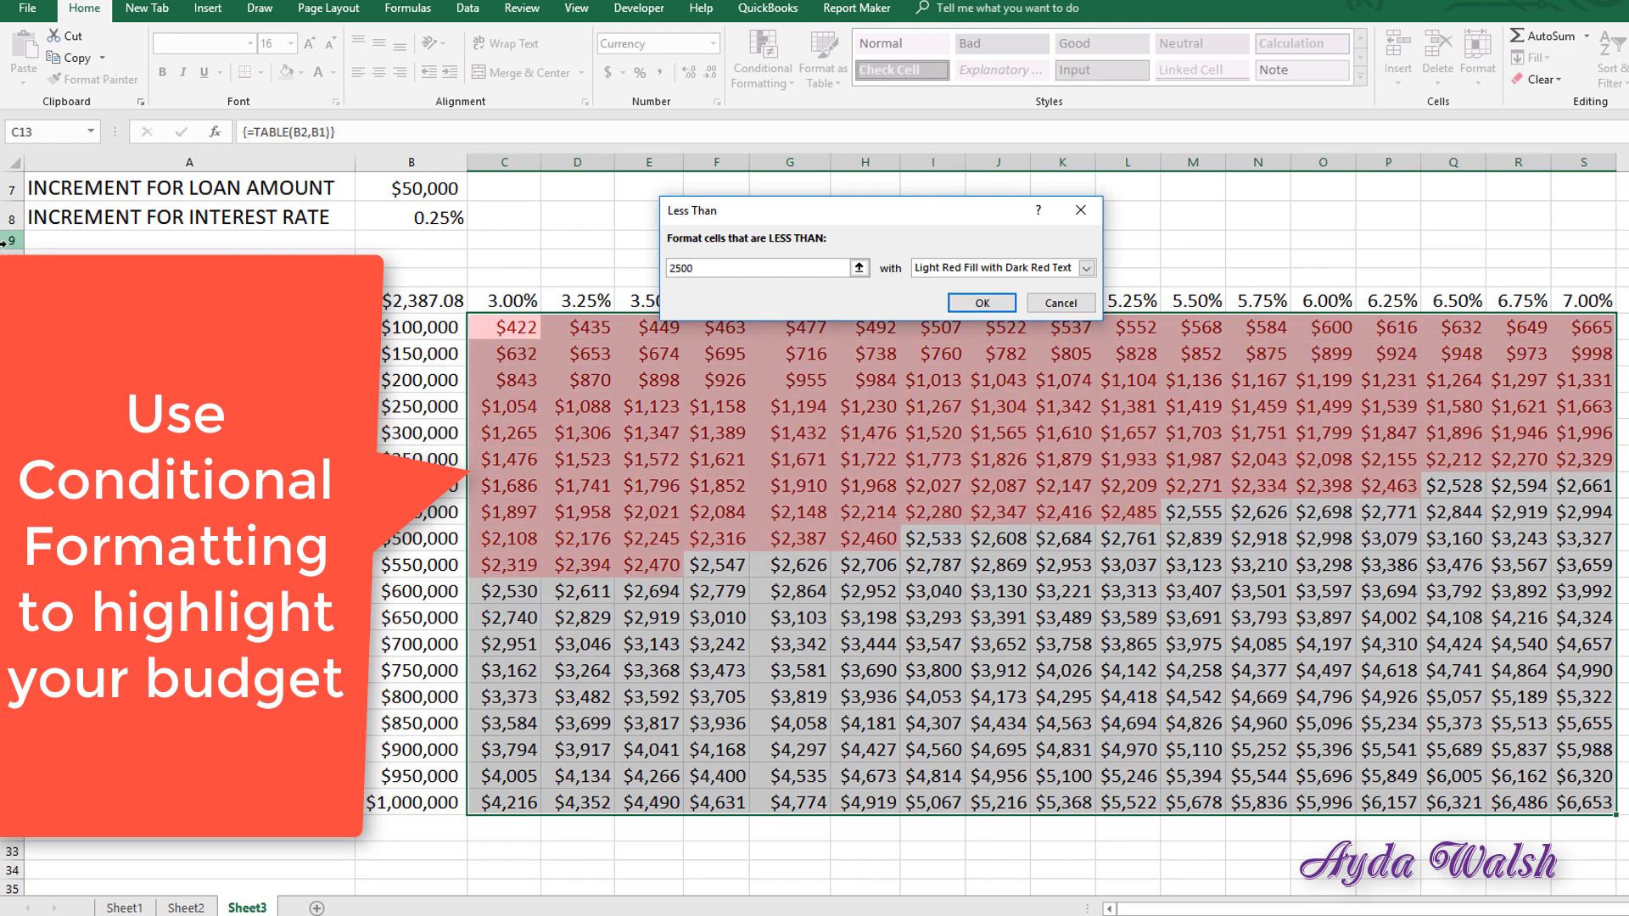
pyautogui.click(985, 307)
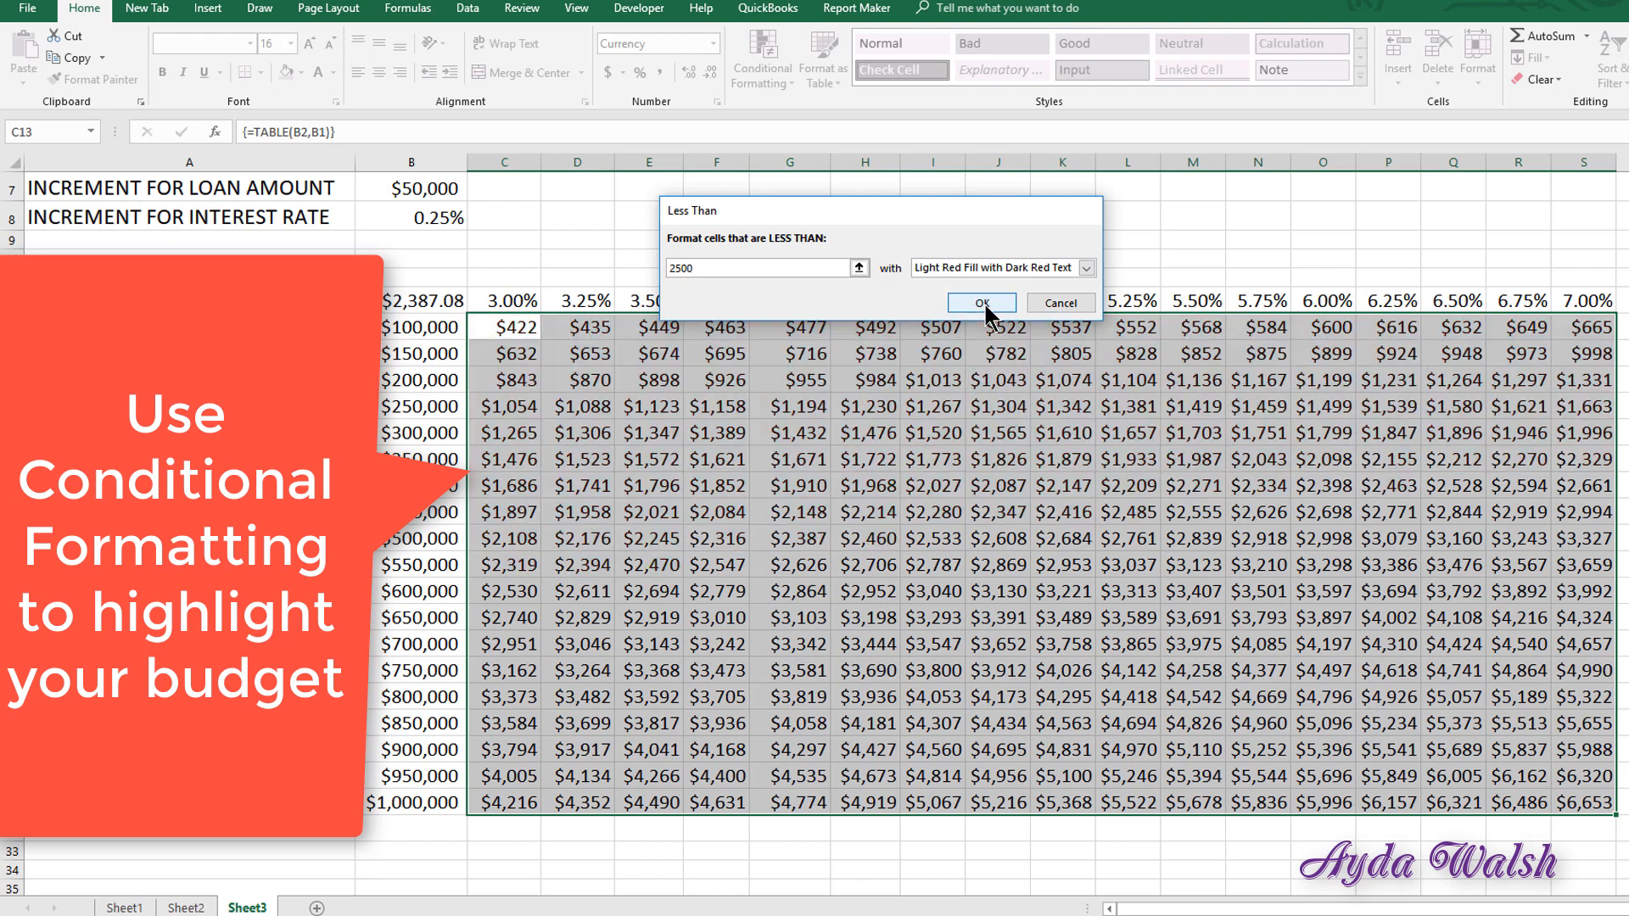
pyautogui.click(1628, 485)
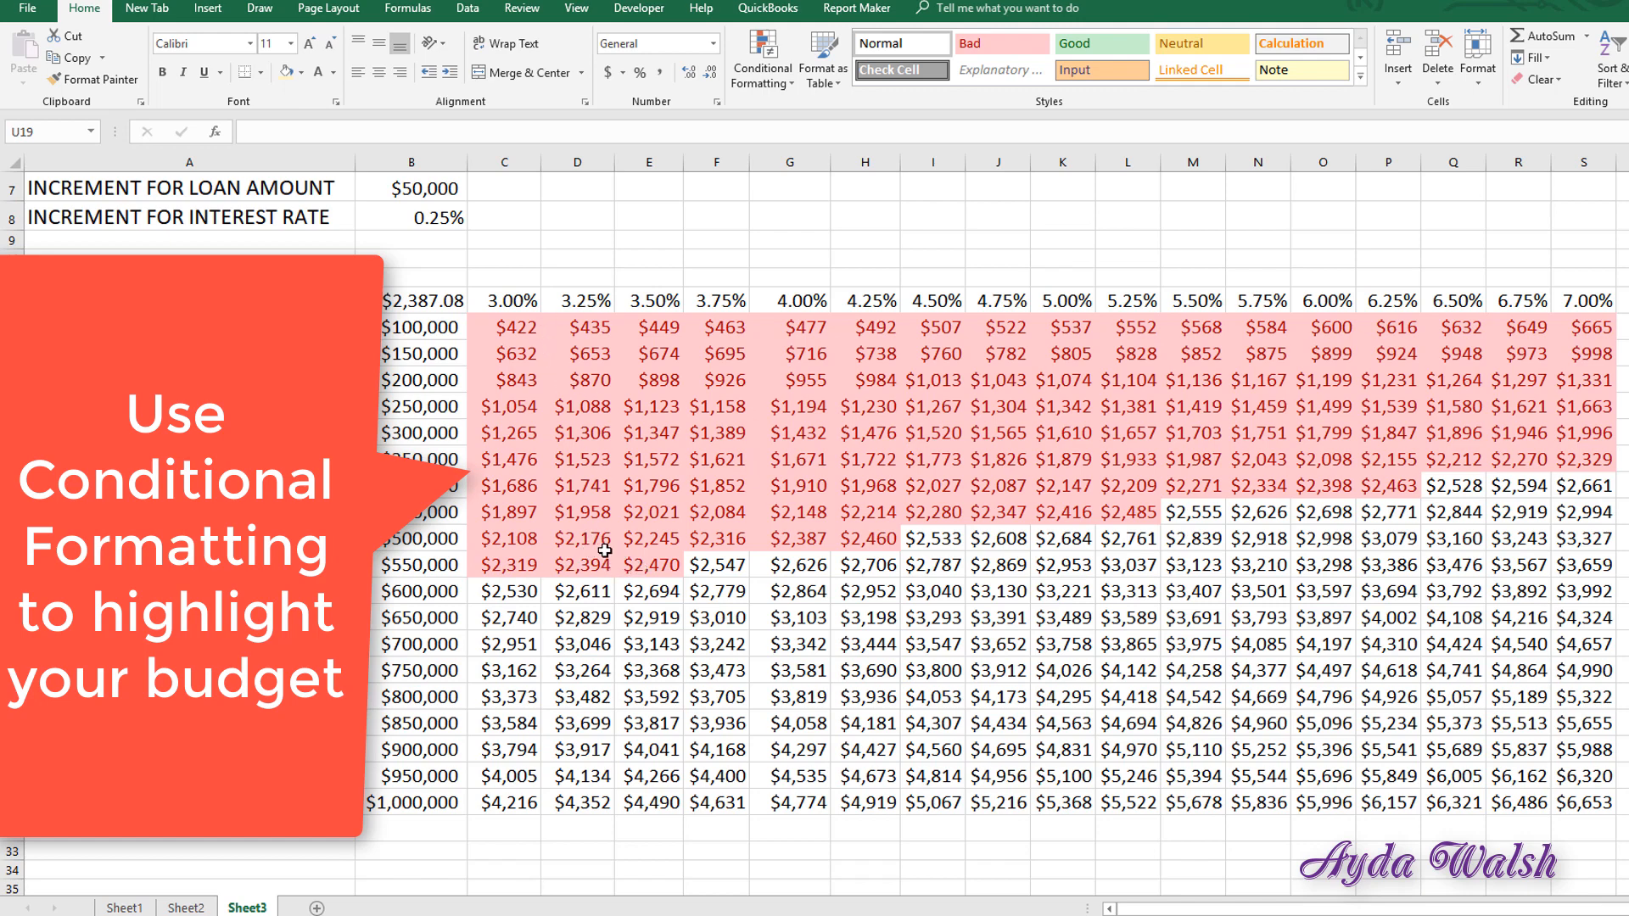
# Add $500 to the monthly payment formula in B4, making it =(PMT(B2/12,B3*12,B1)*-1+($500))
pyautogui.scroll(2, 938, 479)
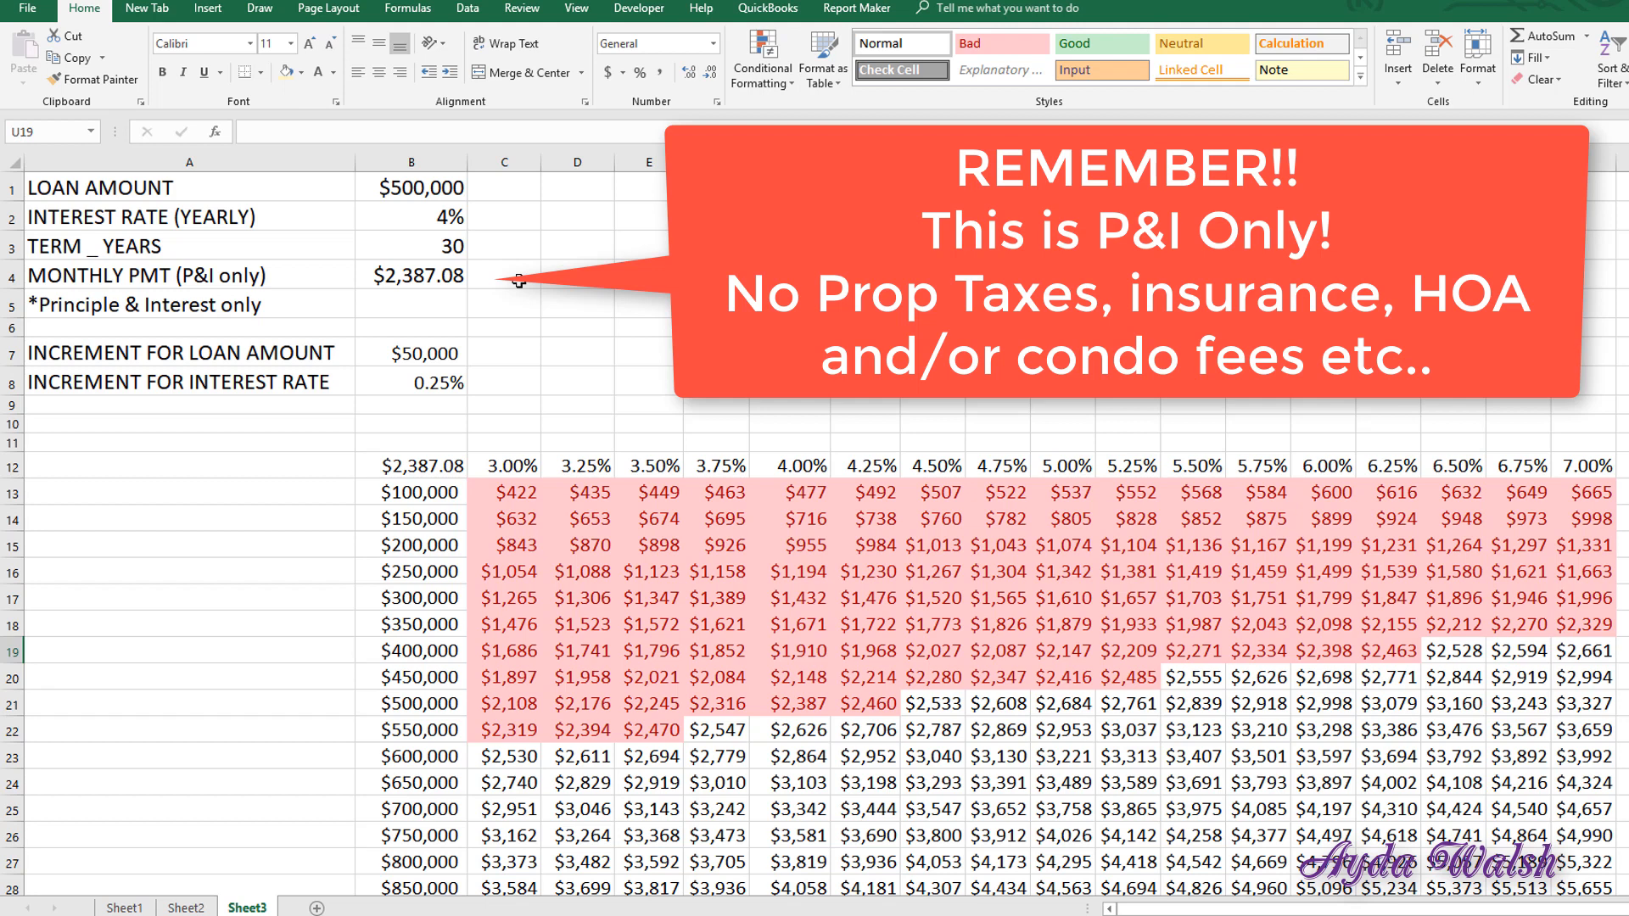
pyautogui.click(409, 271)
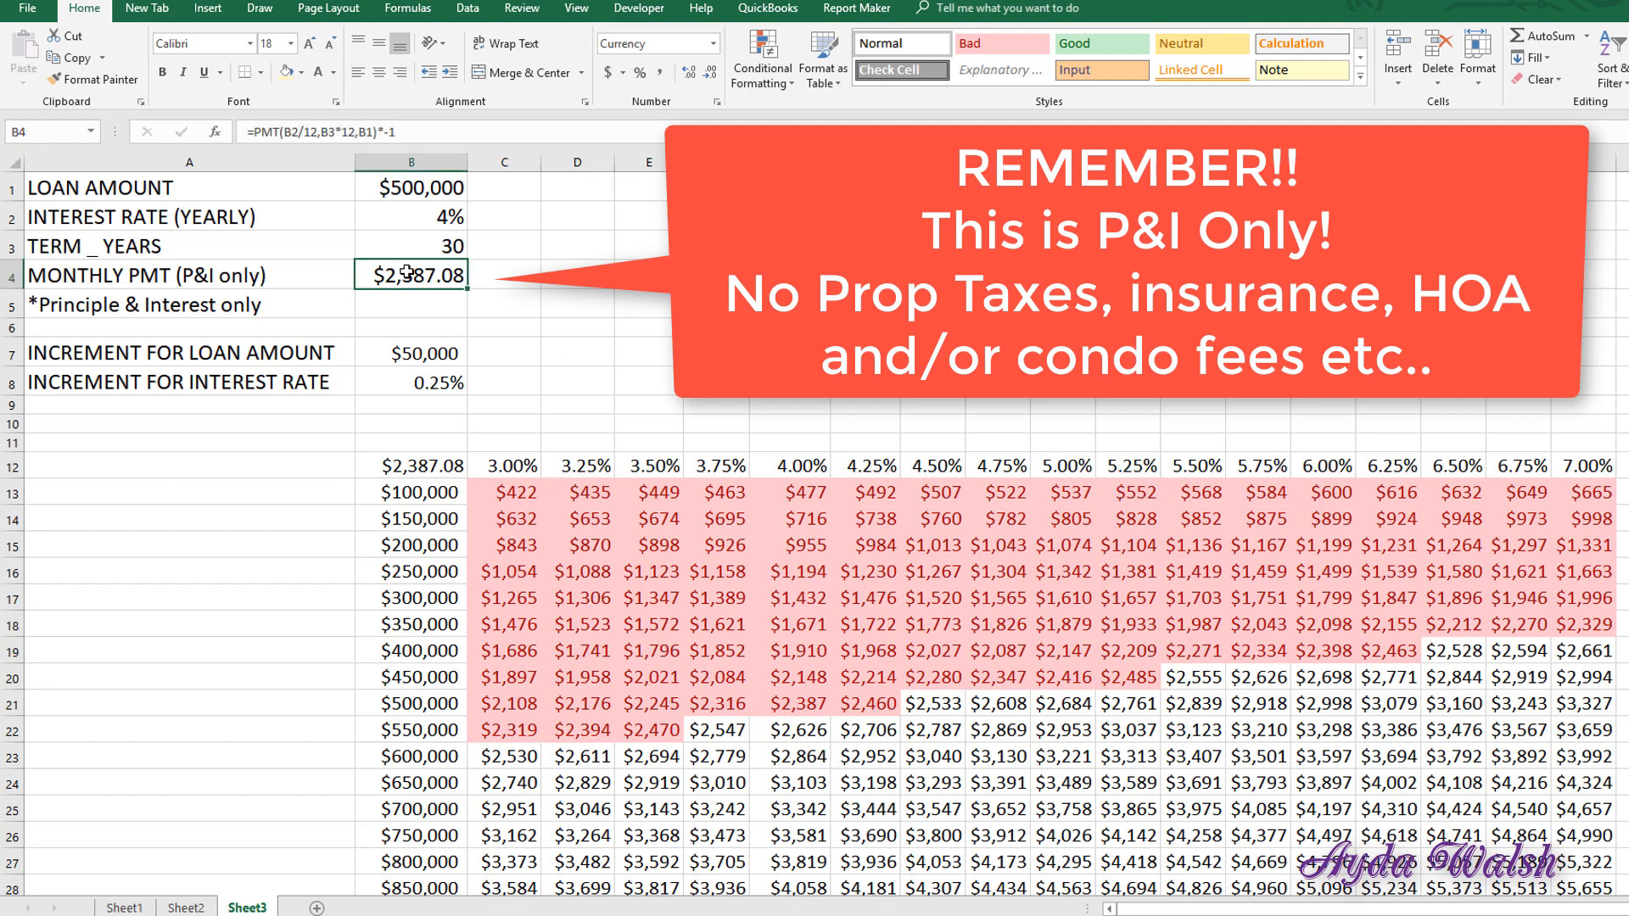
pyautogui.click(397, 133)
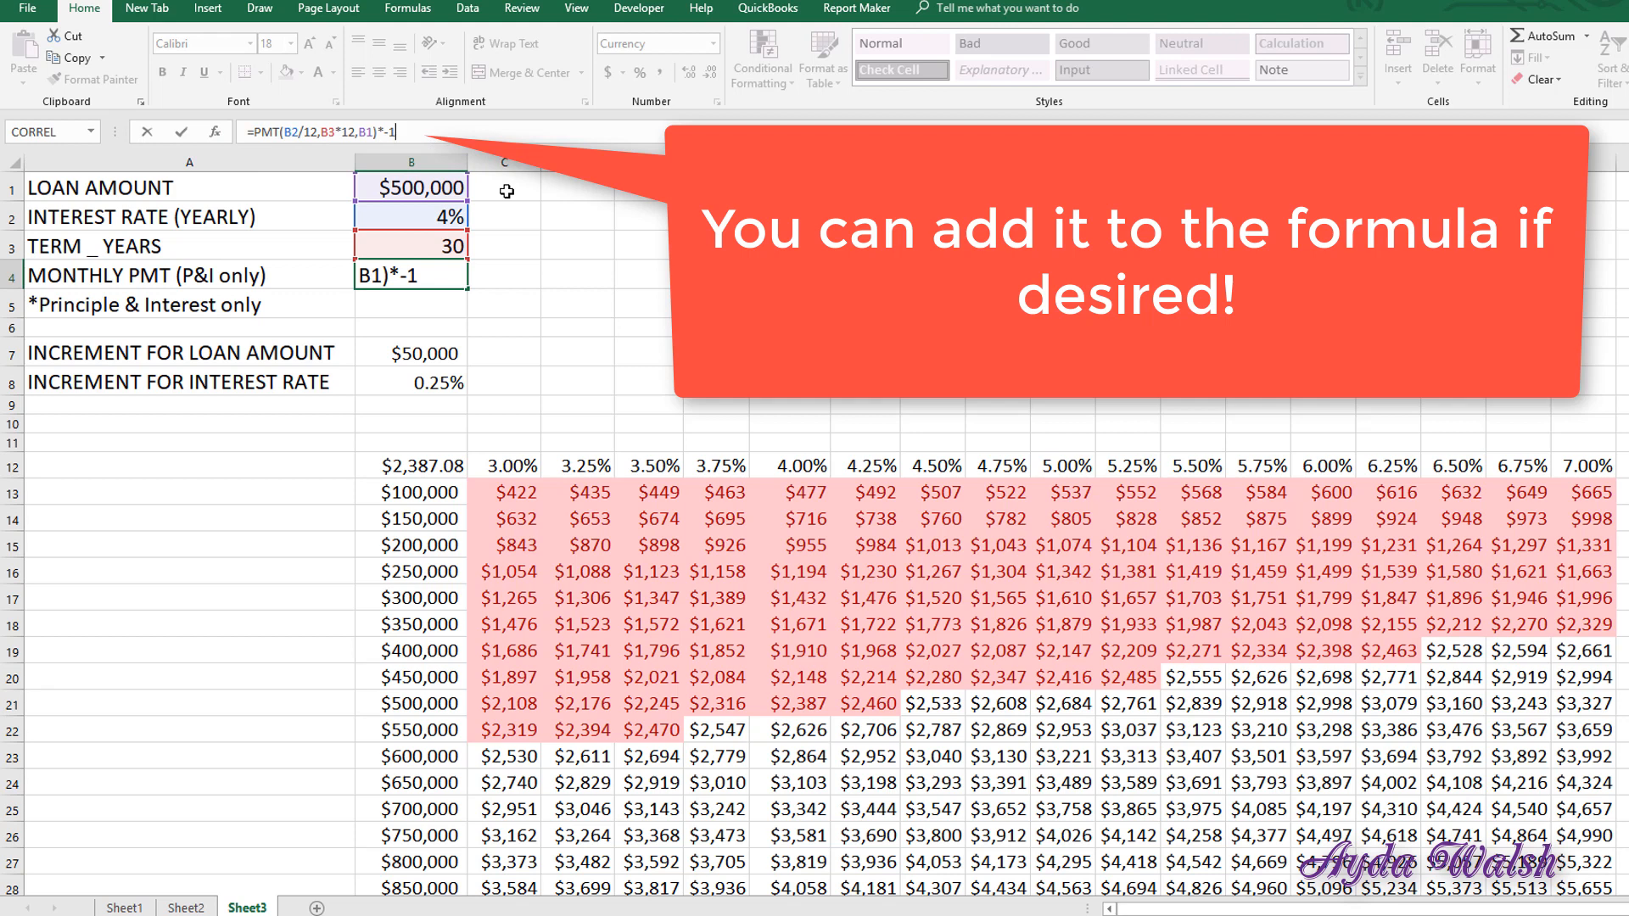
pyautogui.write('+($500')
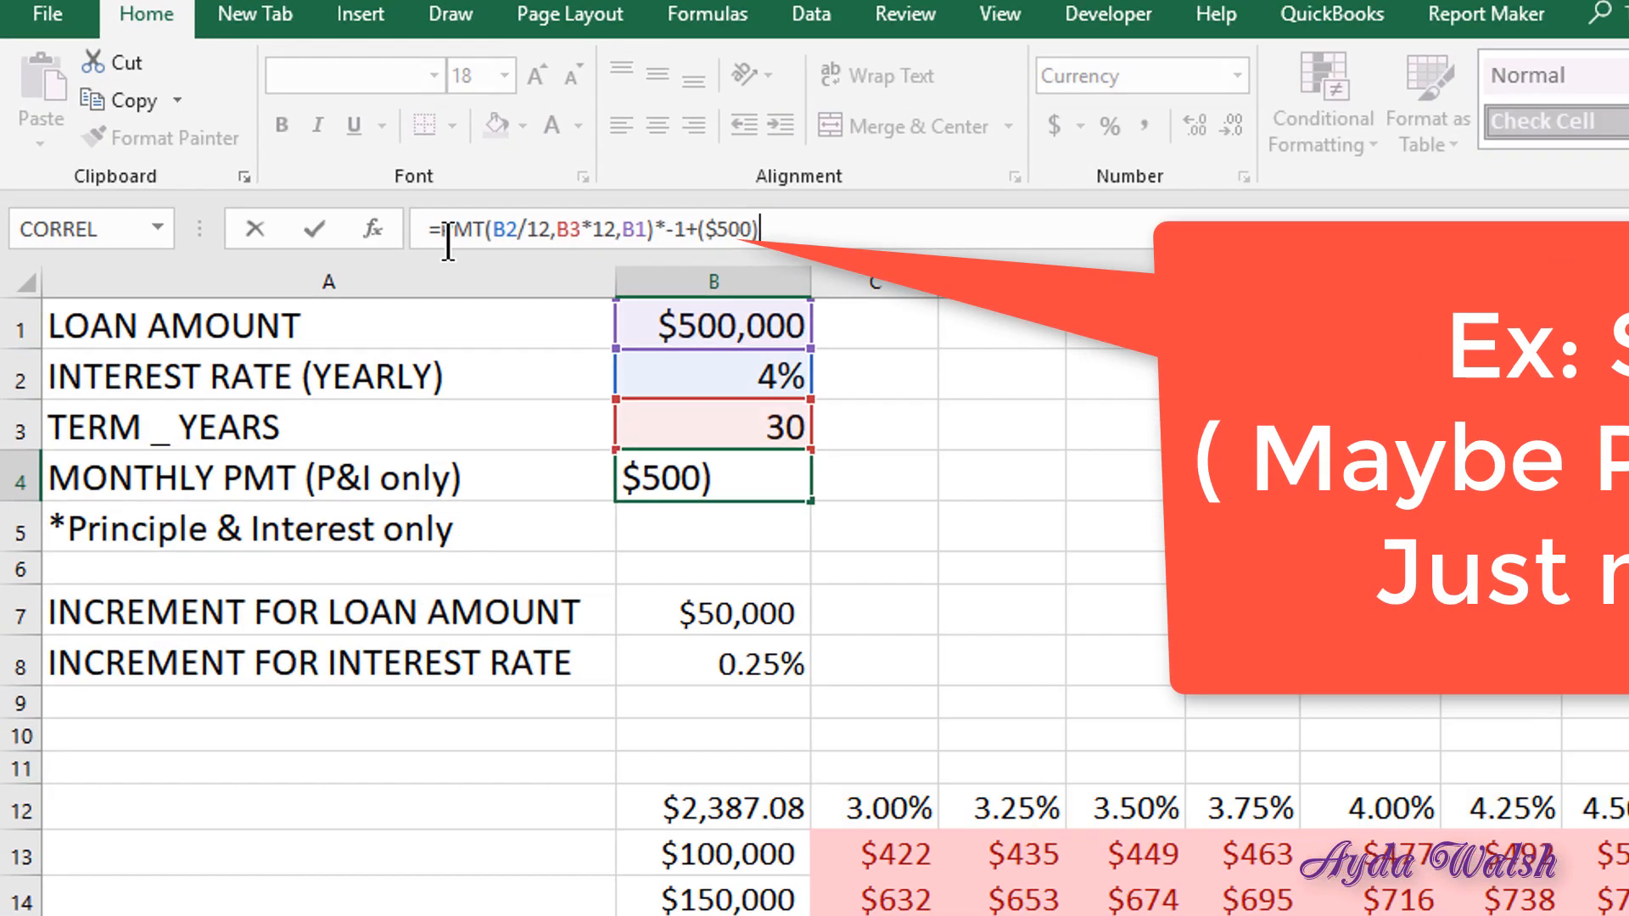
pyautogui.click(256, 133)
pyautogui.write('(')
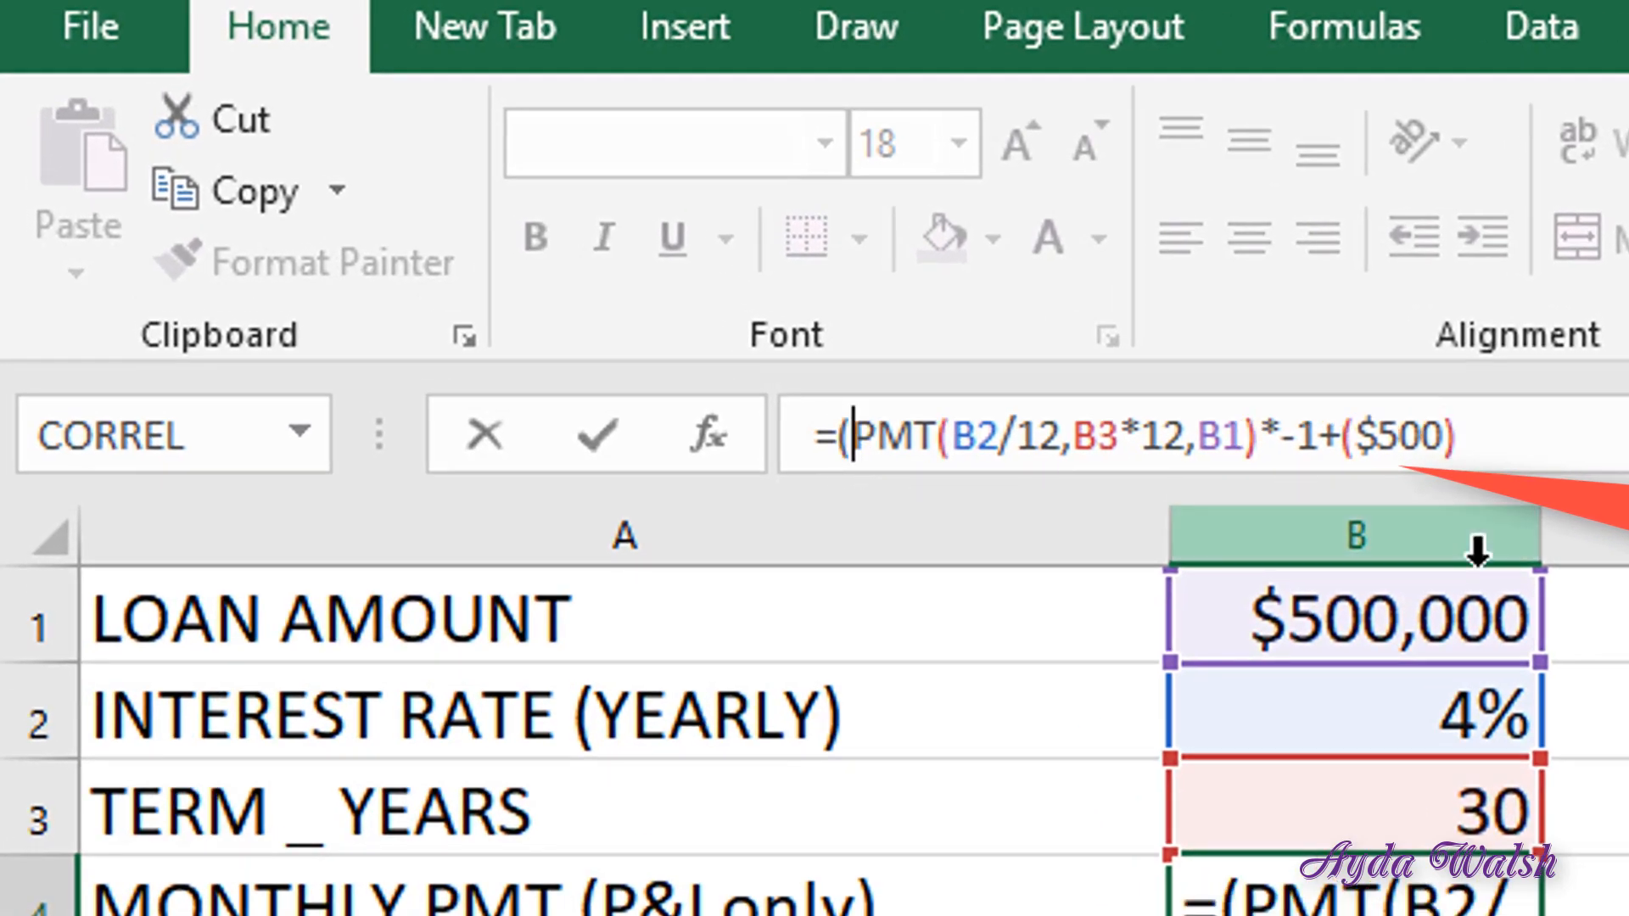
pyautogui.click(1473, 434)
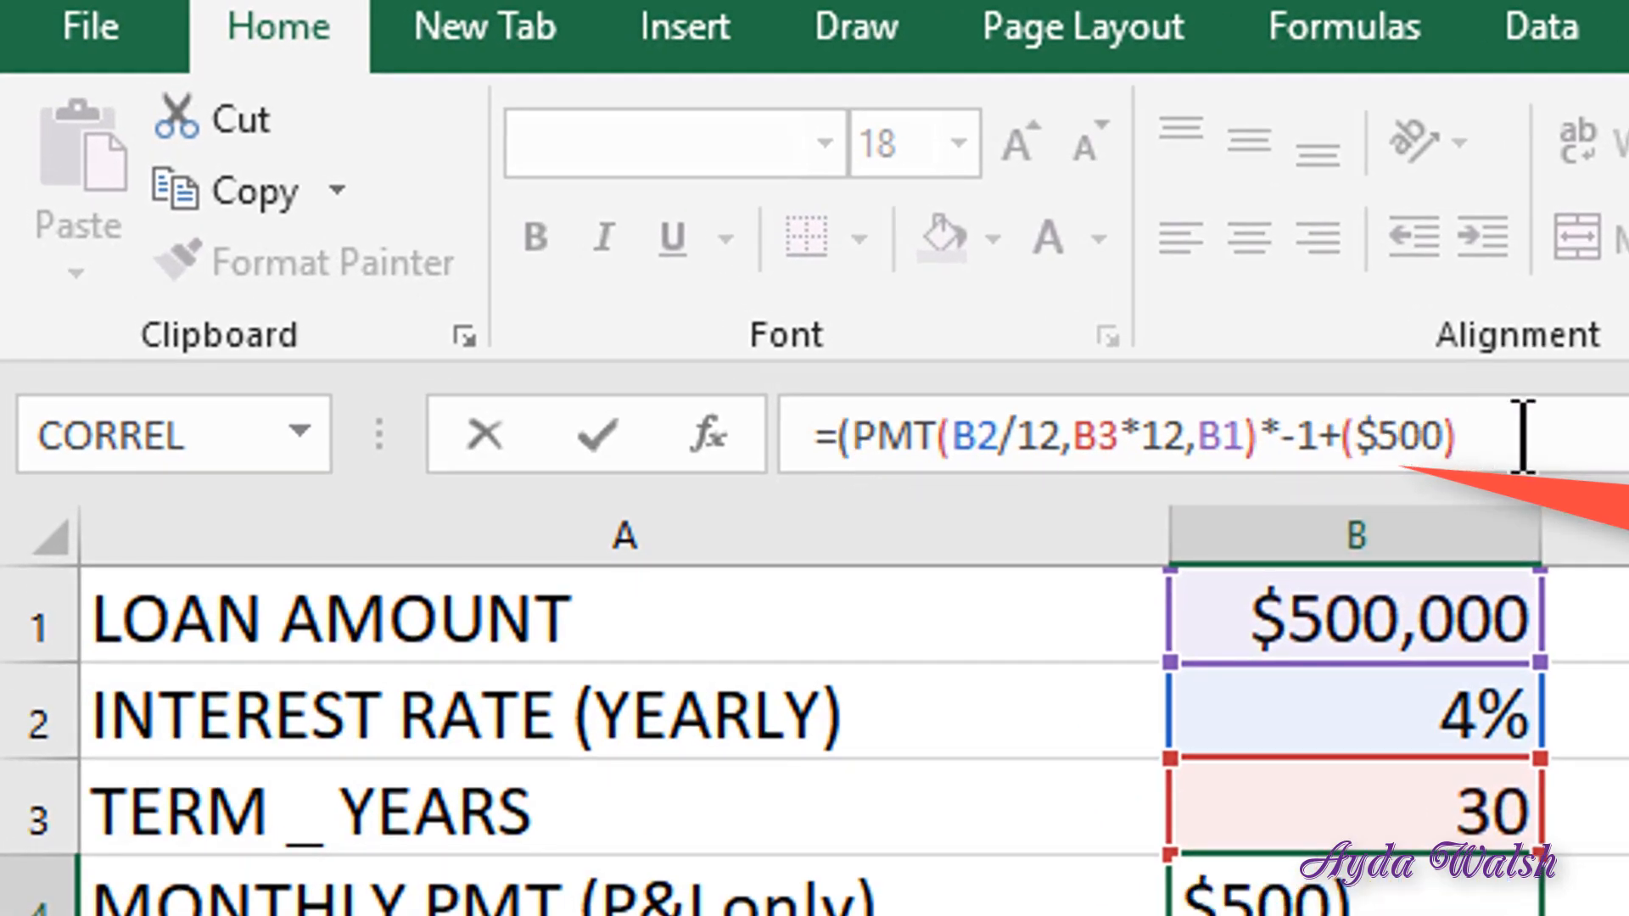
pyautogui.write(')')
pyautogui.press('Return')
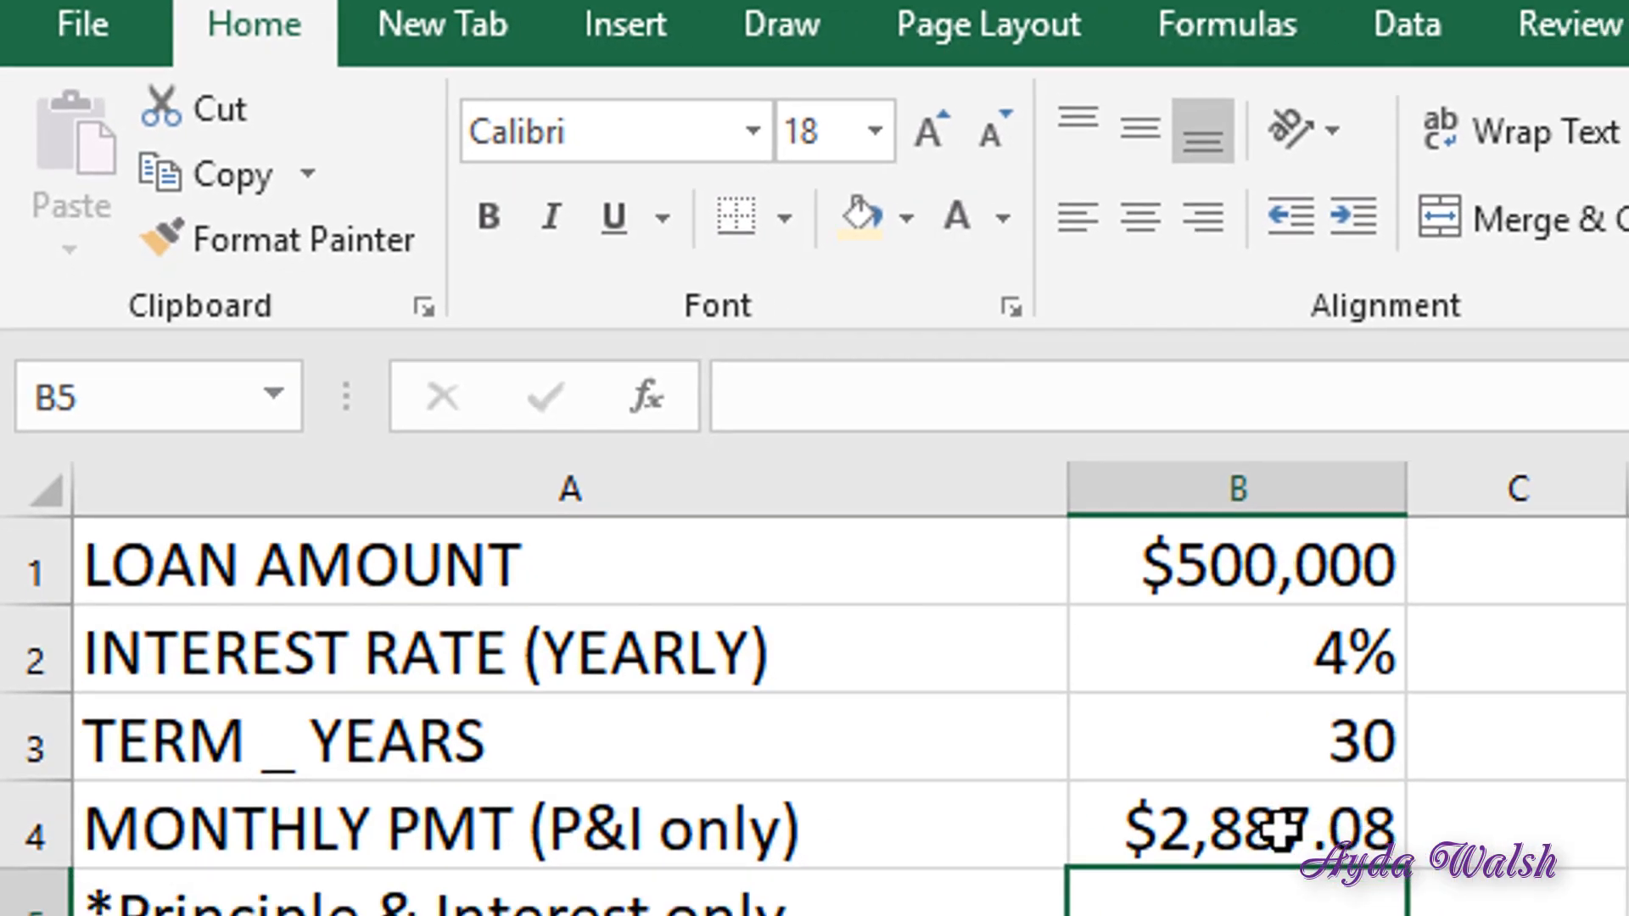
# Remove the added 500 from the formula in B4, making it =(PMT(B2/12,B3*12,B1)*-1)
pyautogui.click(1402, 909)
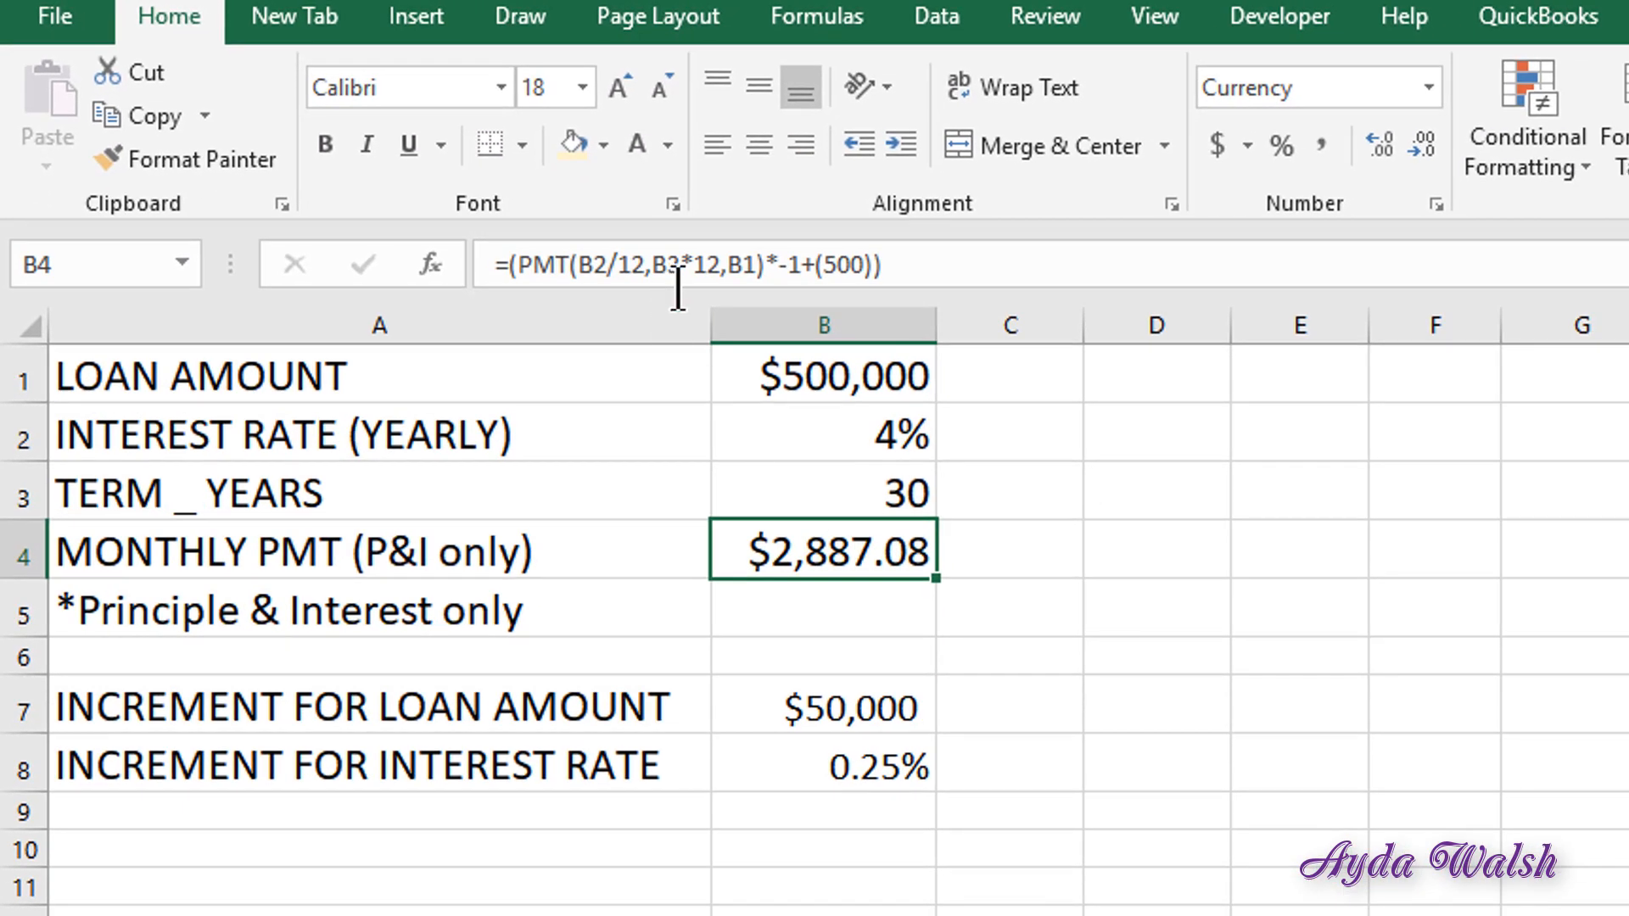
pyautogui.click(763, 274)
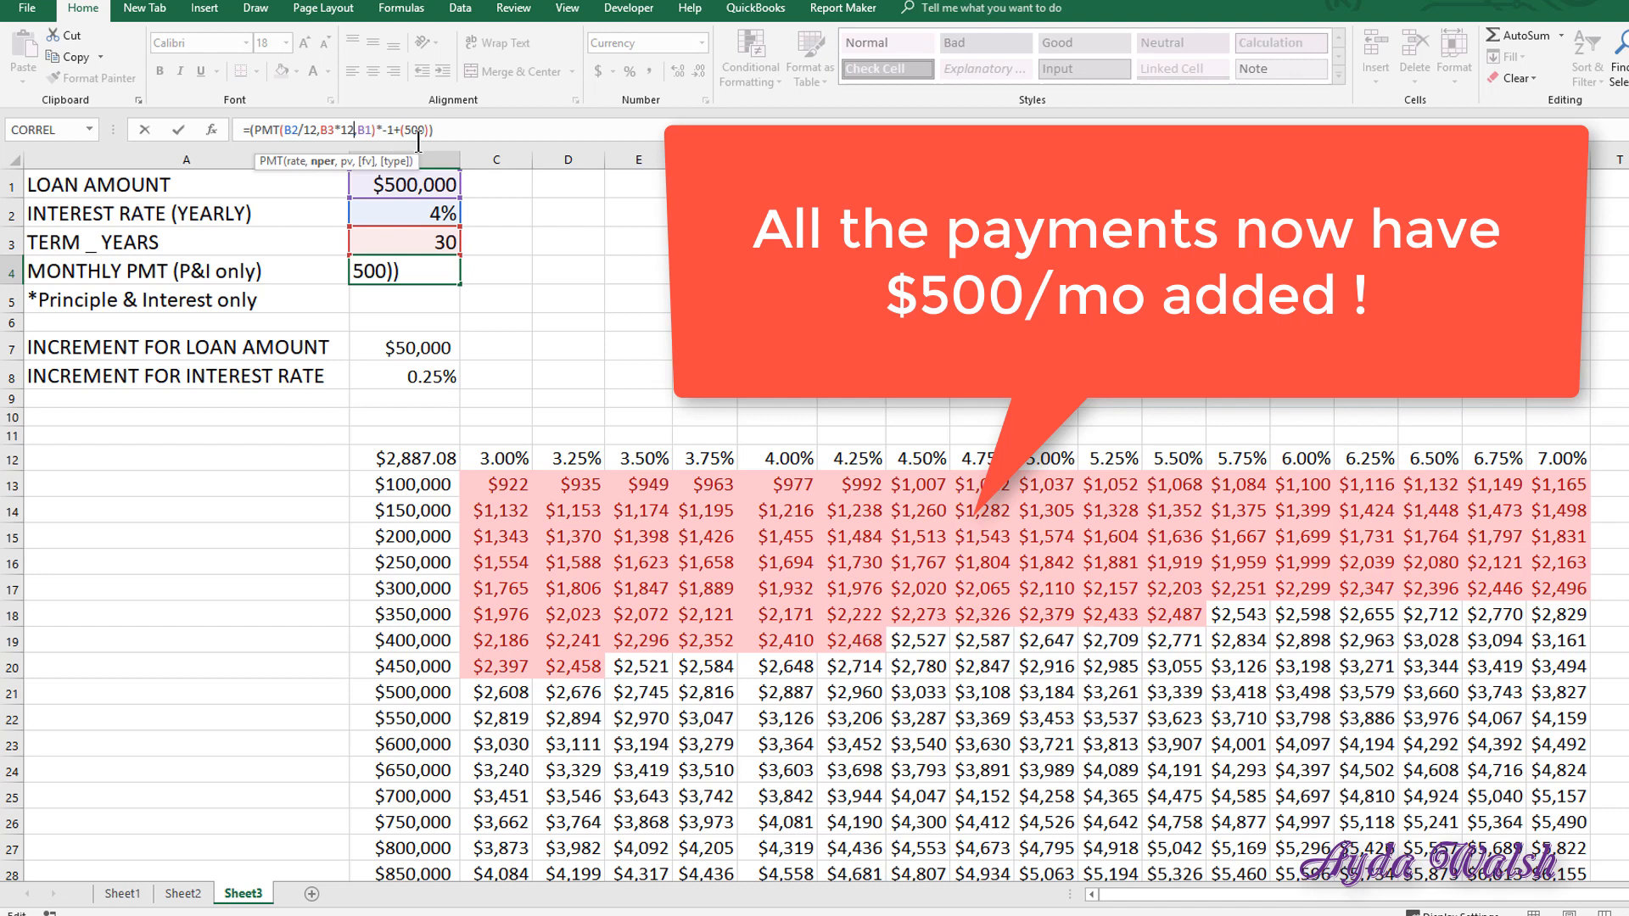
pyautogui.moveTo(405, 130); pyautogui.dragTo(426, 130)
pyautogui.press('BackSpace')
pyautogui.press('BackSpace')
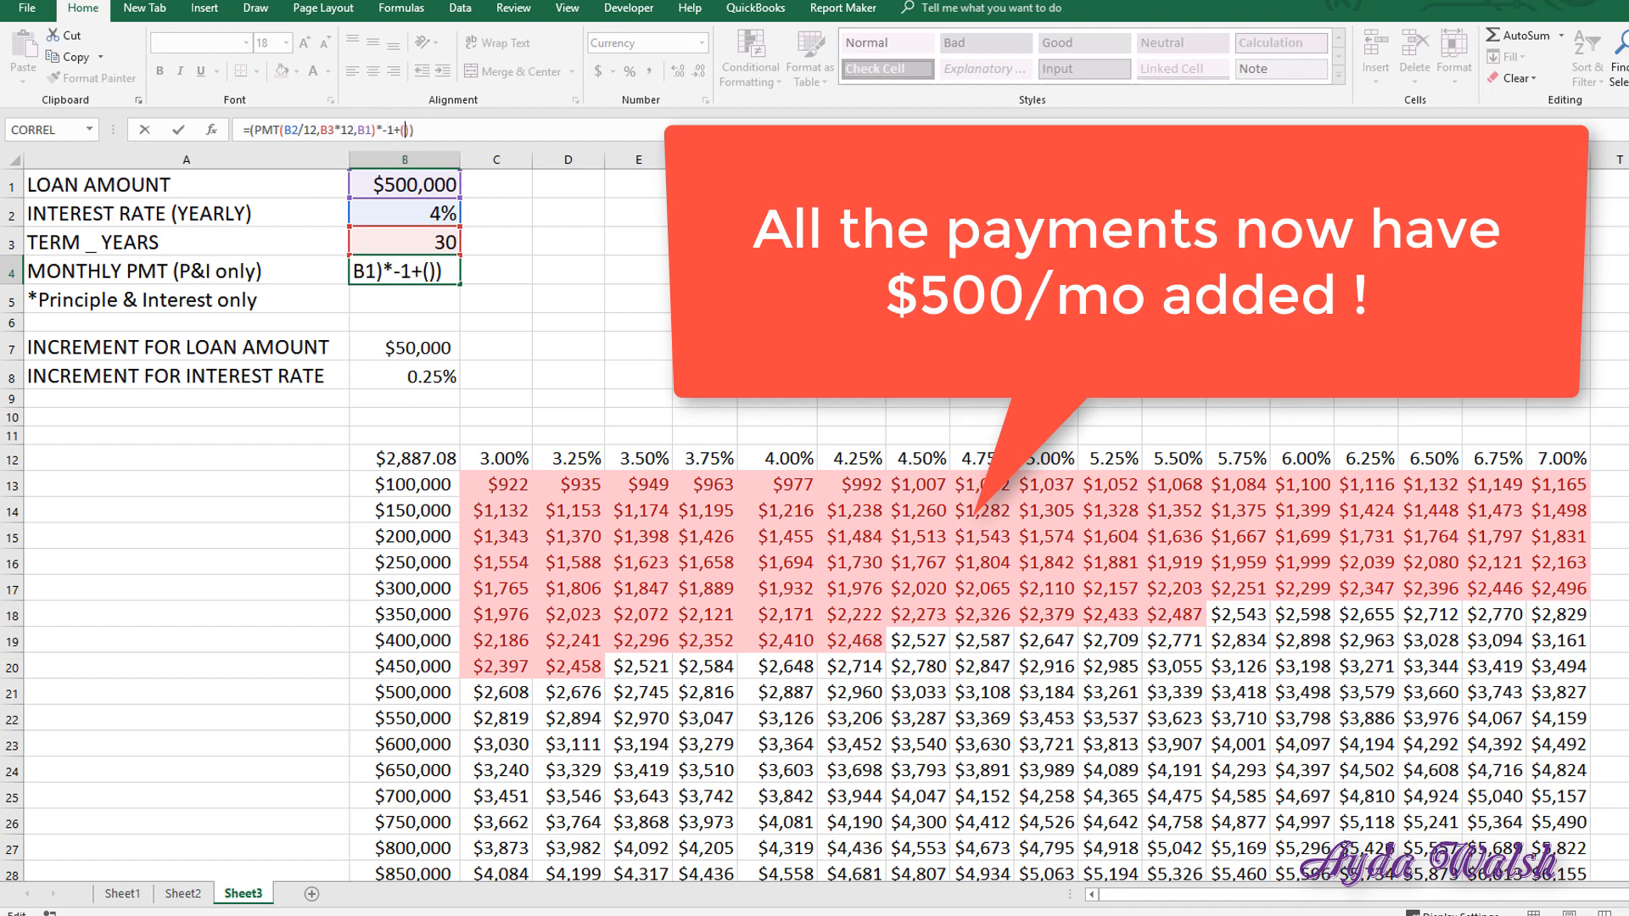
pyautogui.press('Delete')
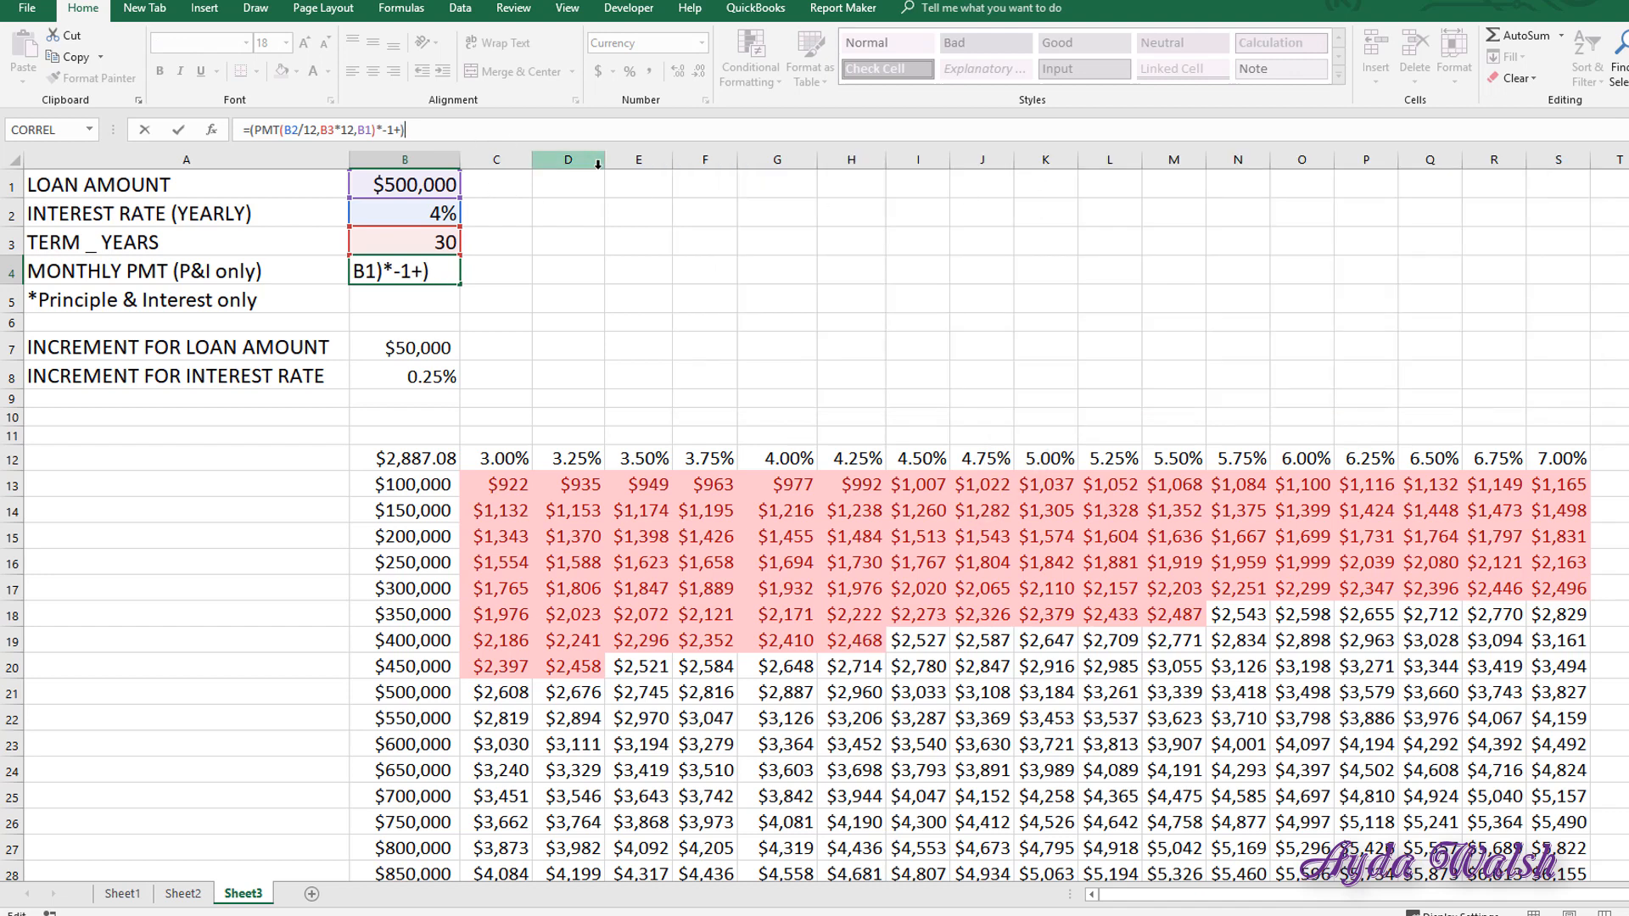
pyautogui.press('Return')
pyautogui.click(859, 551)
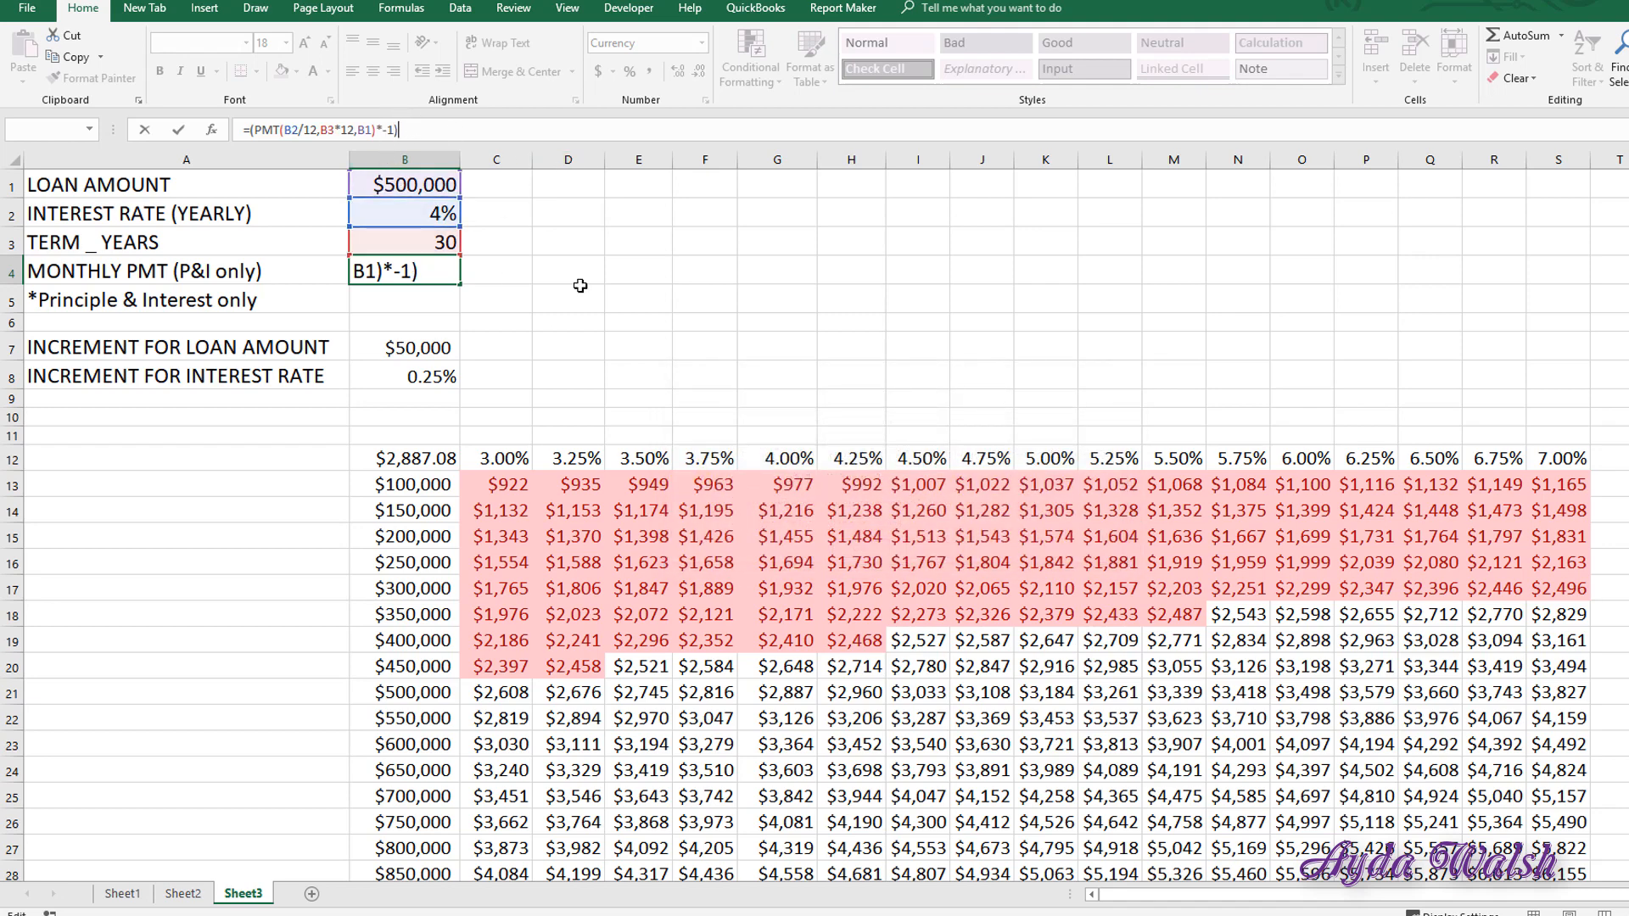
pyautogui.press('Return')
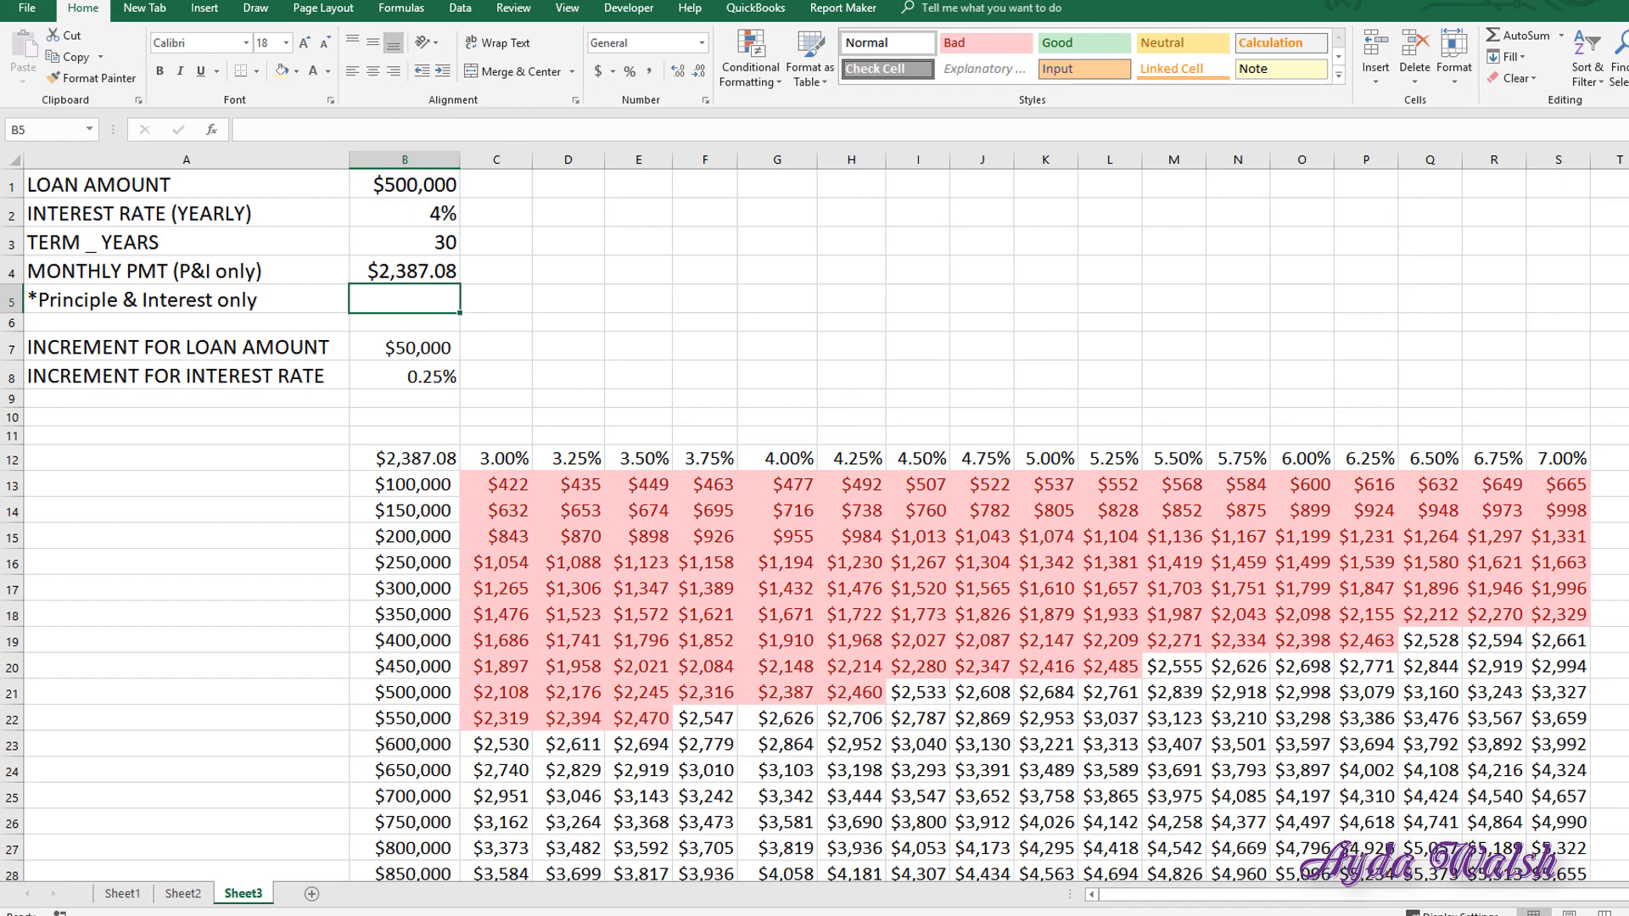
# Examine the highlighted payments, especially the $500,000 loan row, for interest rates that fit the $2,500 budget
pyautogui.scroll(-3, 815, 526)
pyautogui.scroll(1, 815, 526)
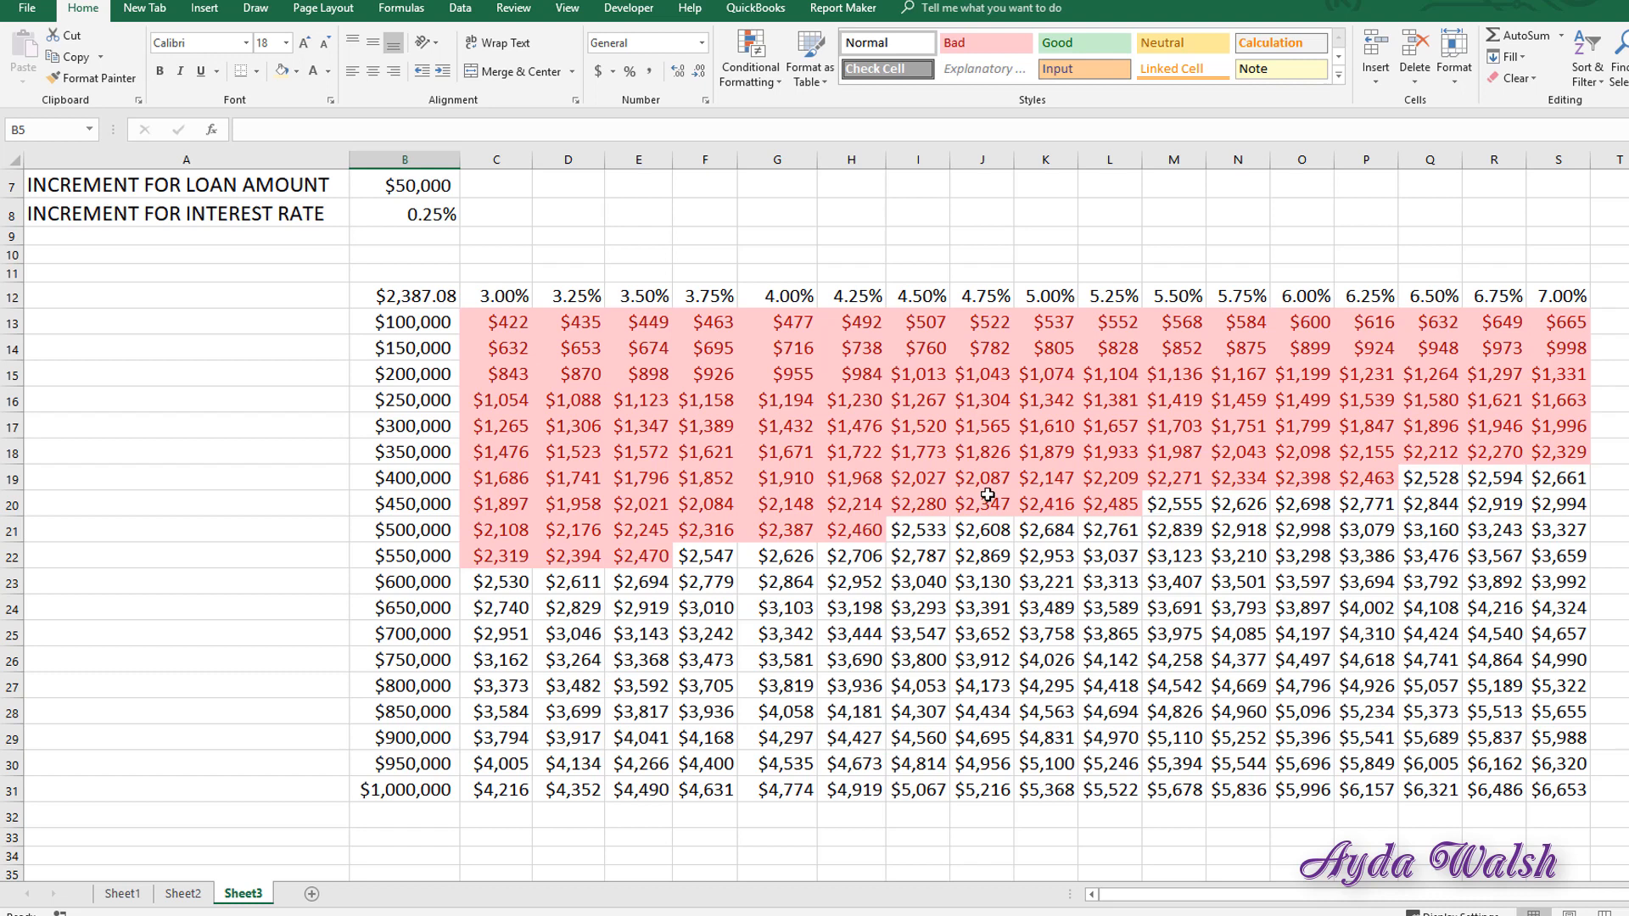
pyautogui.click(933, 507)
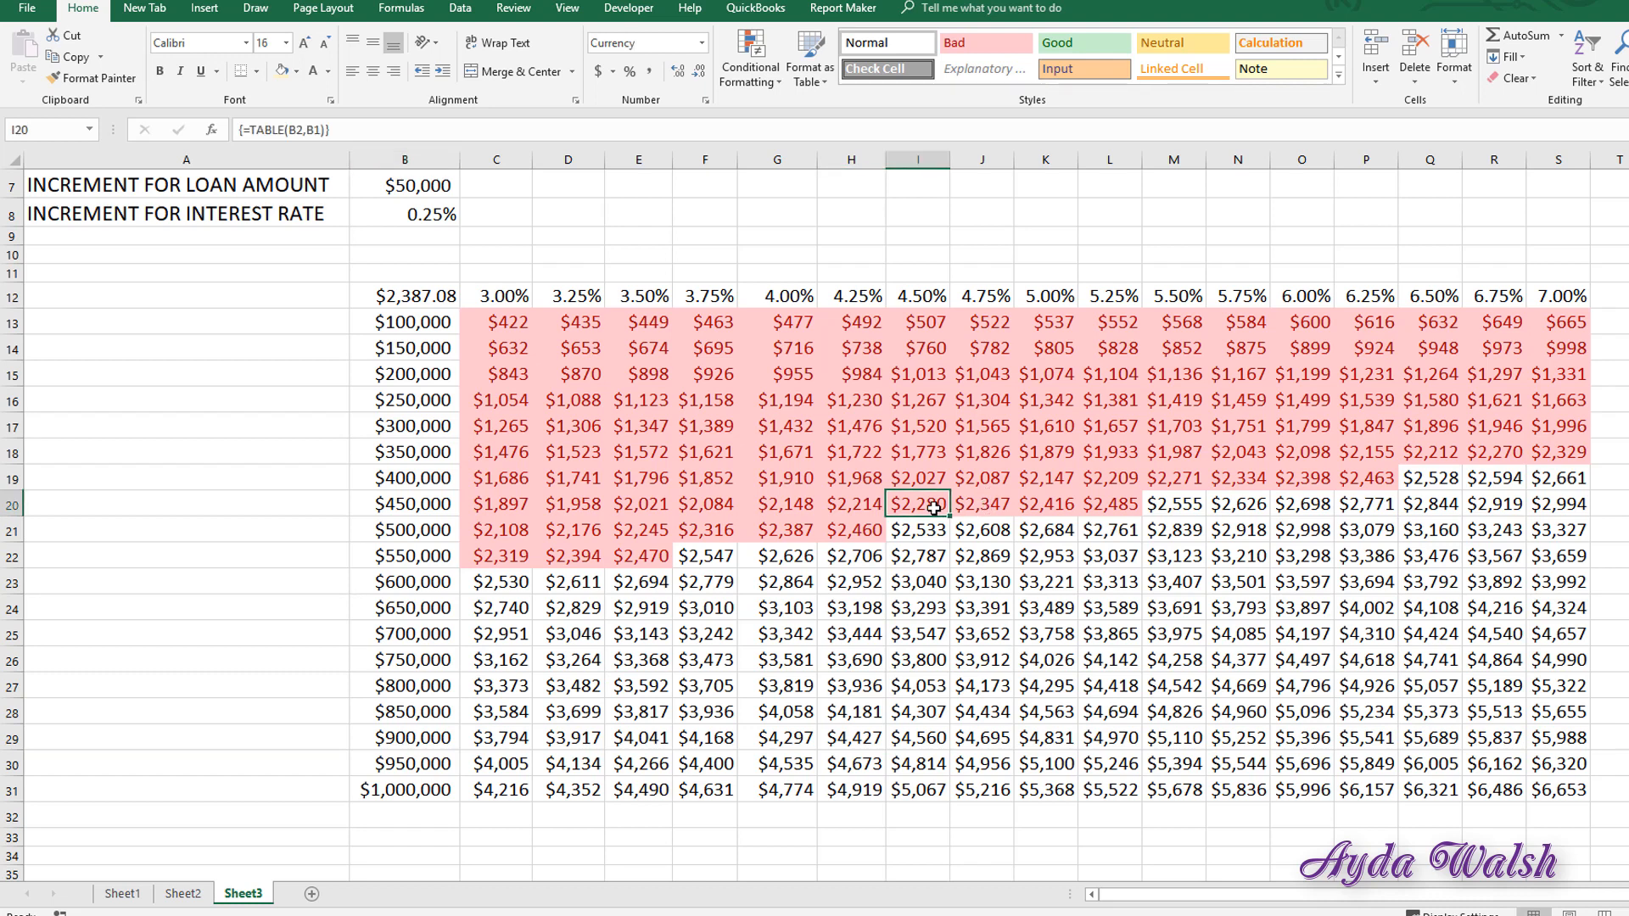
pyautogui.click(864, 536)
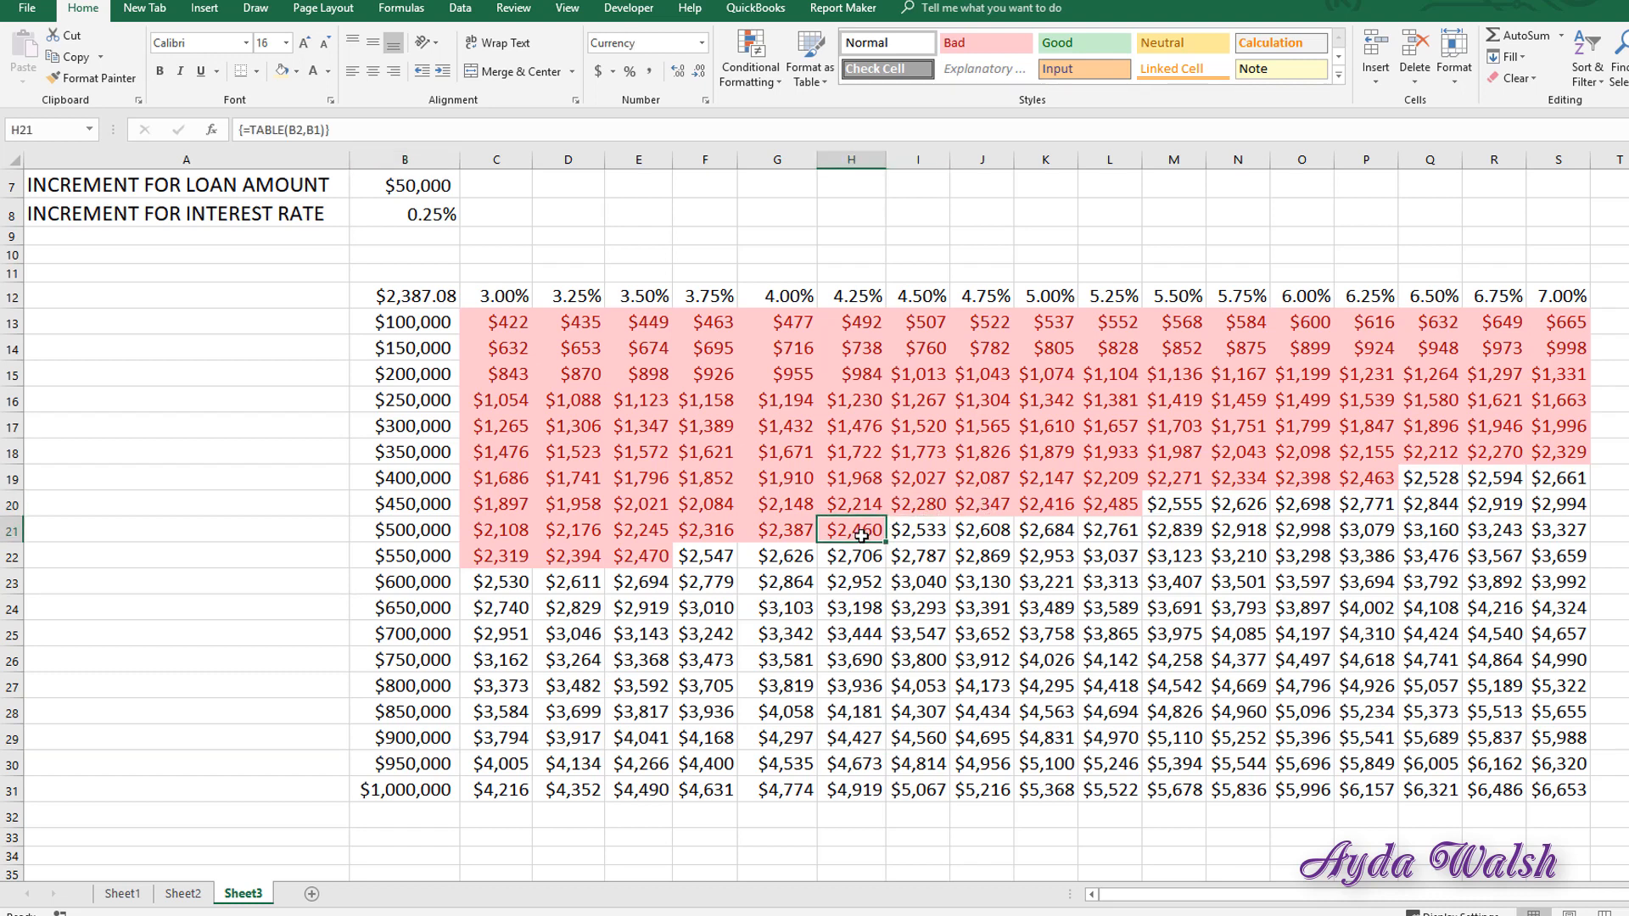
pyautogui.moveTo(399, 533); pyautogui.dragTo(872, 531)
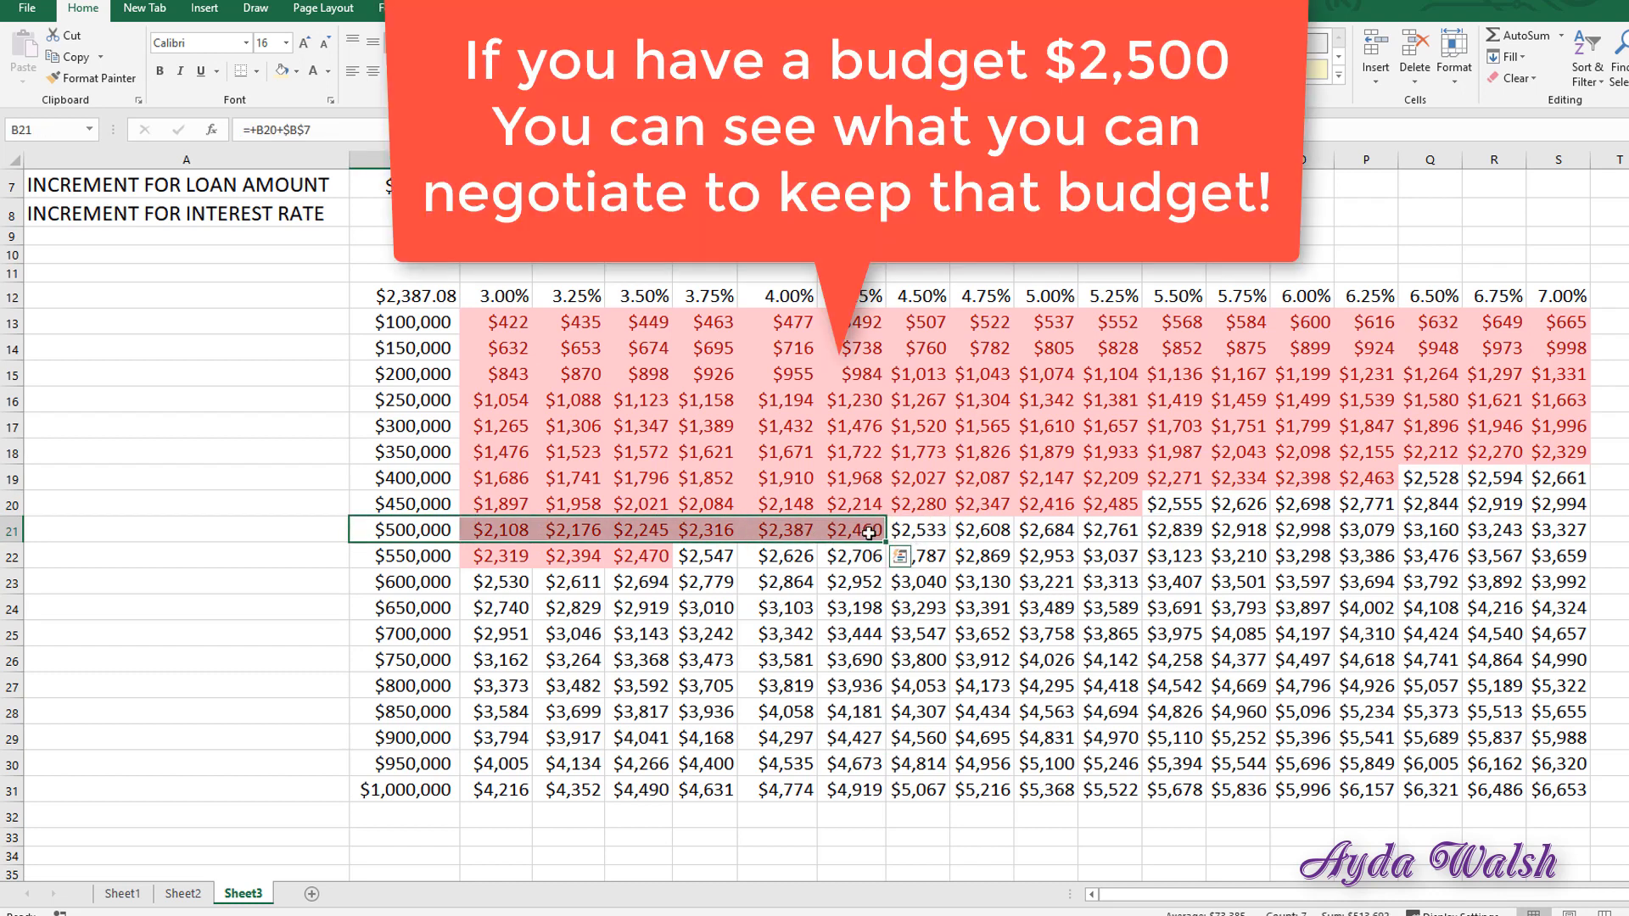
pyautogui.click(870, 533)
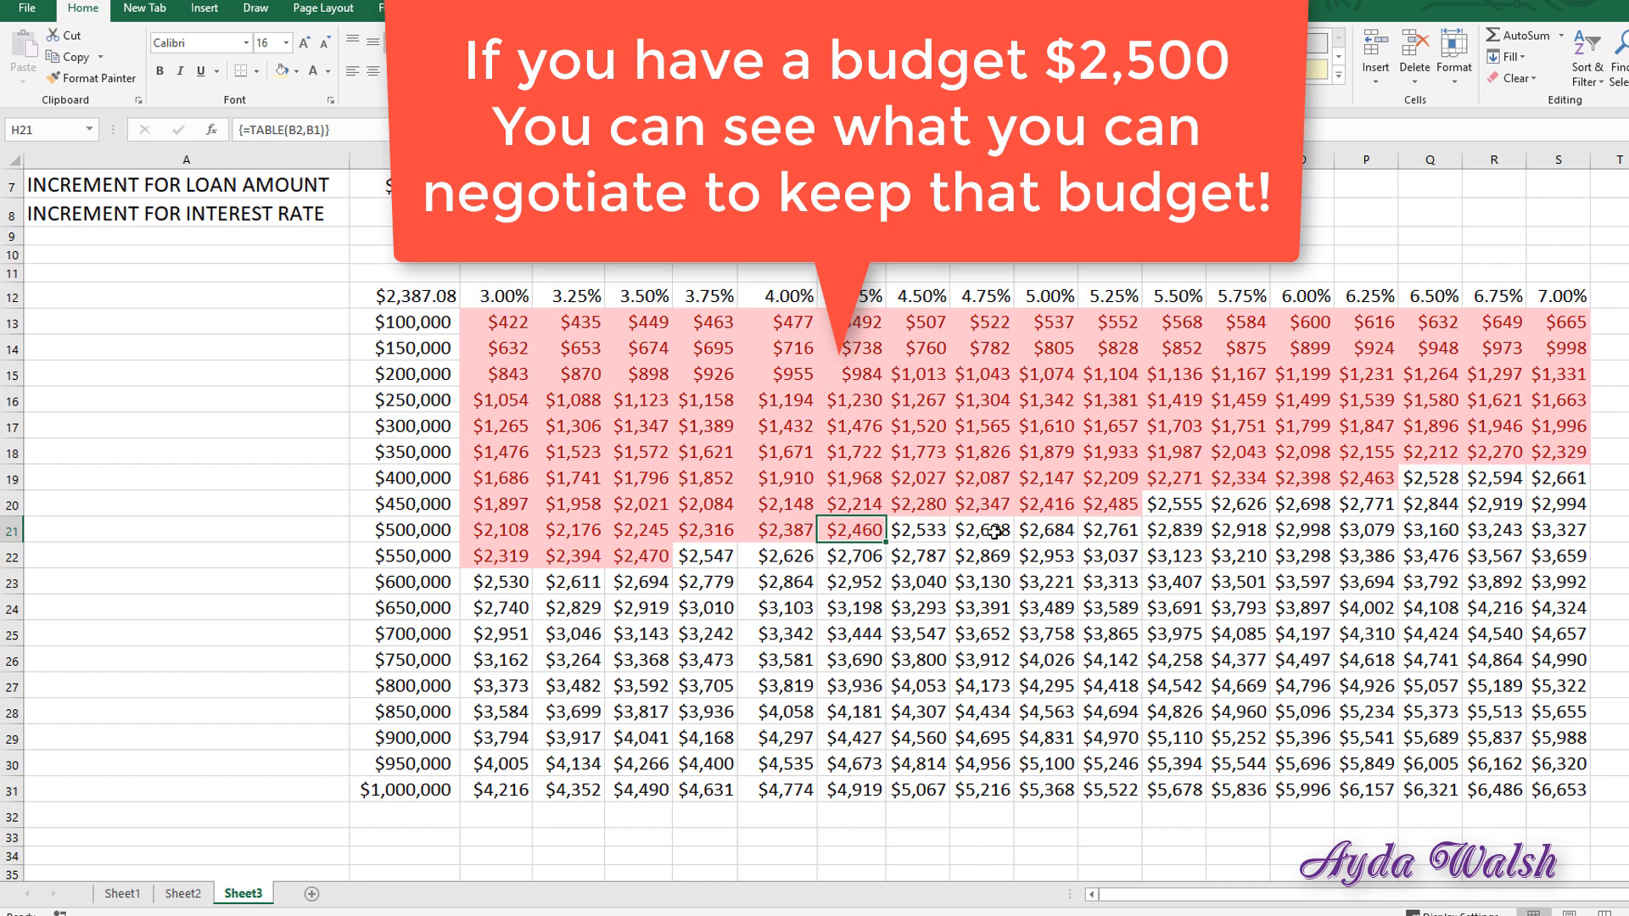
# Clear the conditional formatting rules from the payments in C13:S31
pyautogui.click(975, 681)
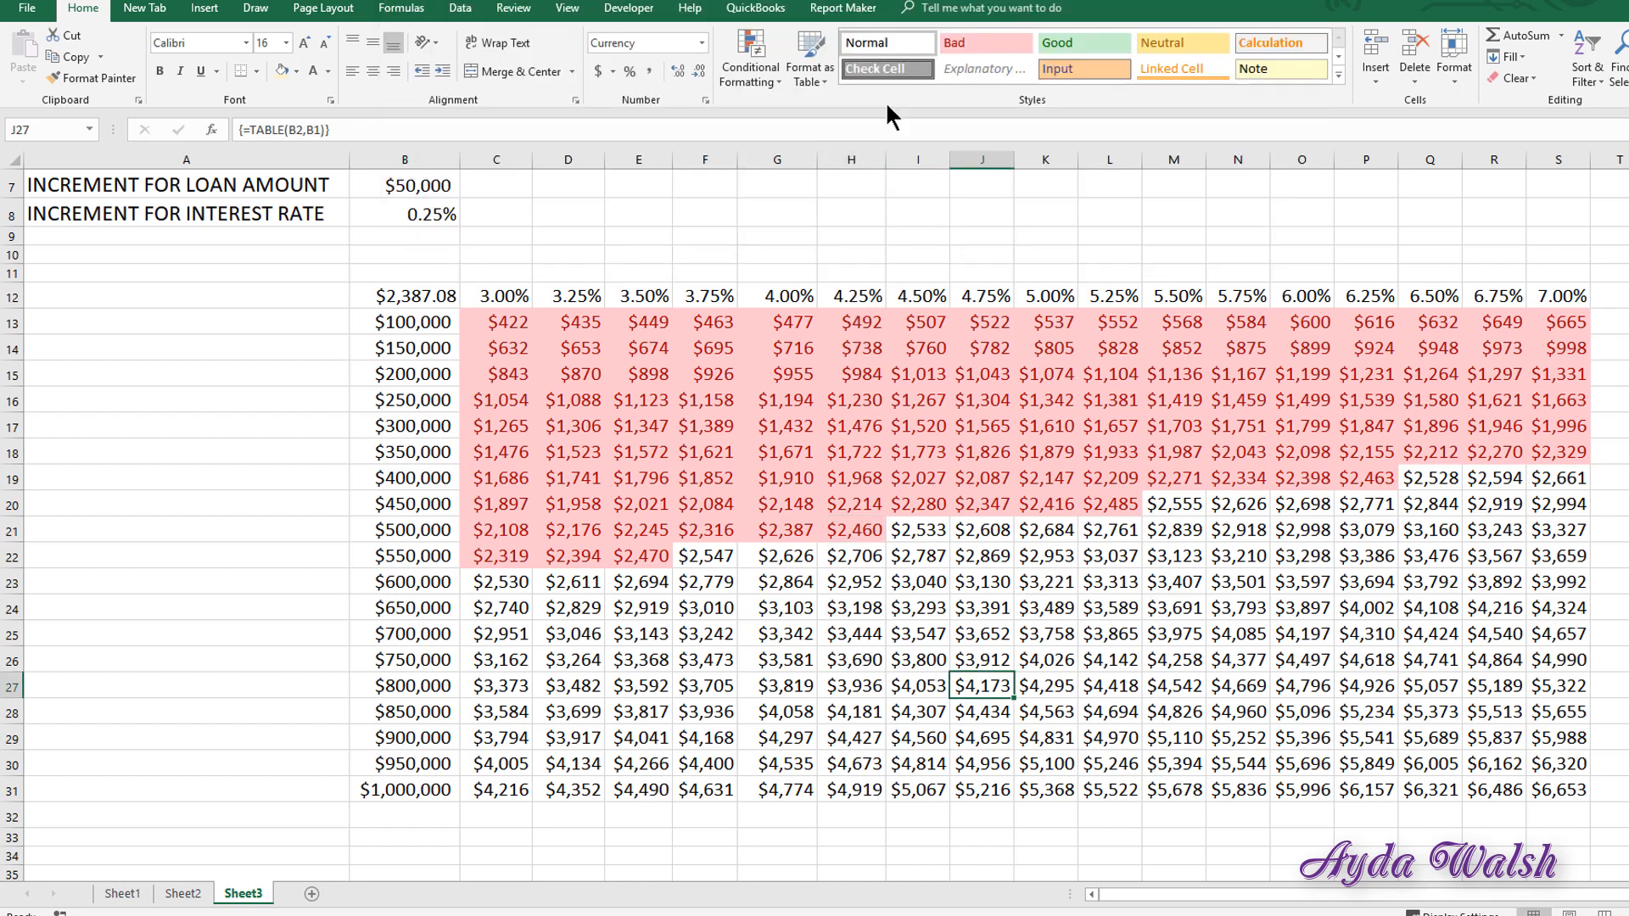
pyautogui.click(746, 72)
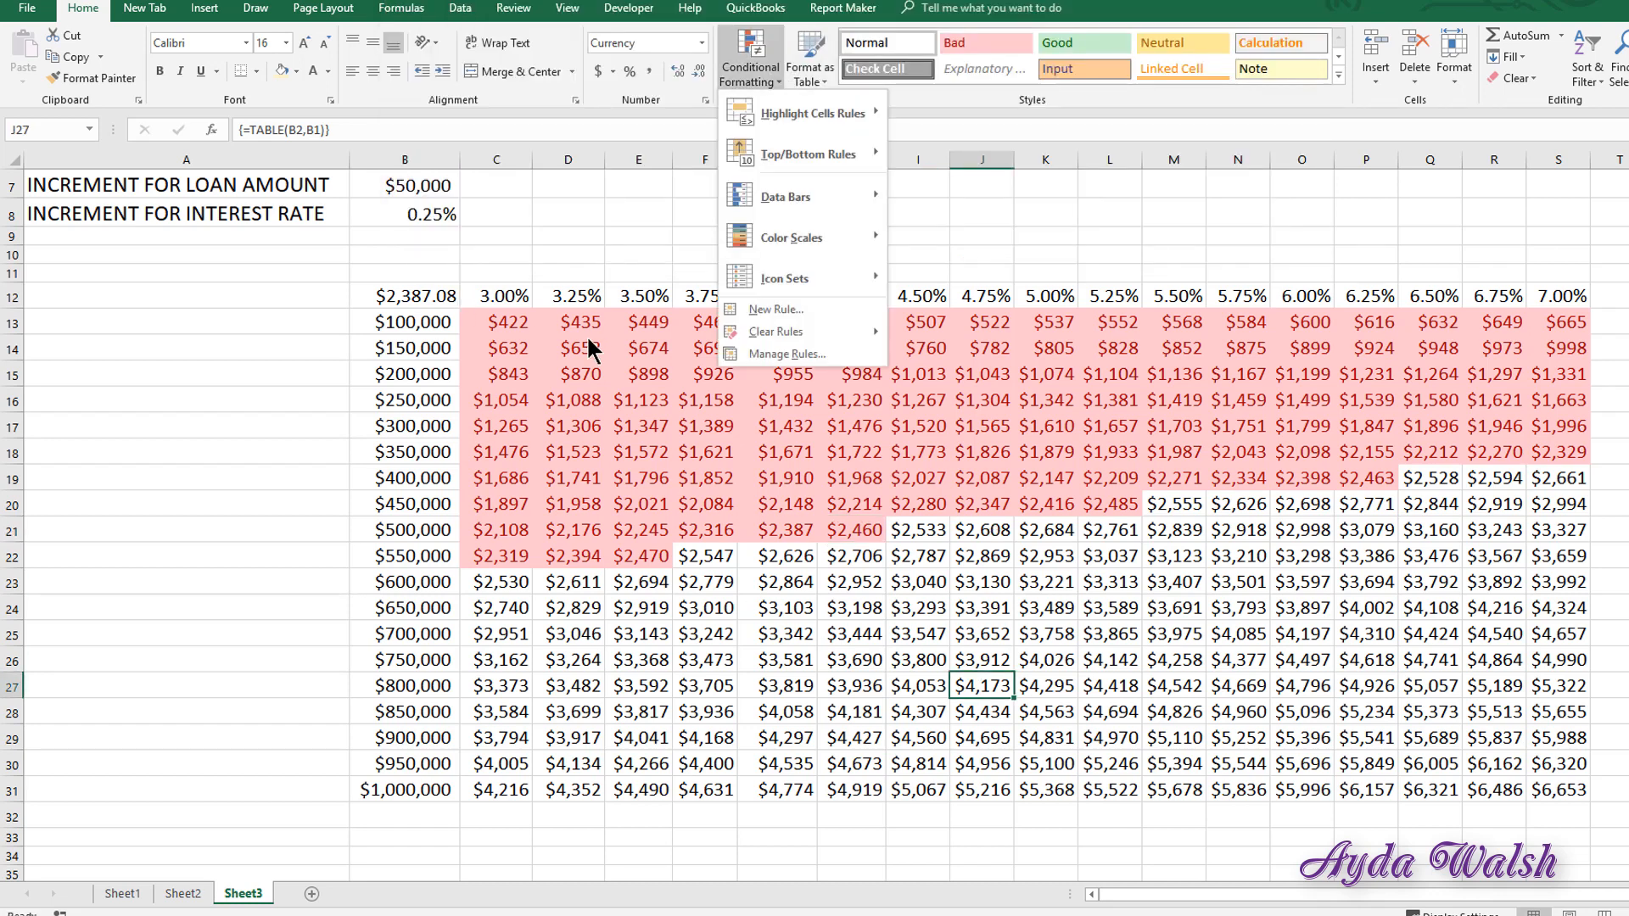
pyautogui.click(514, 340)
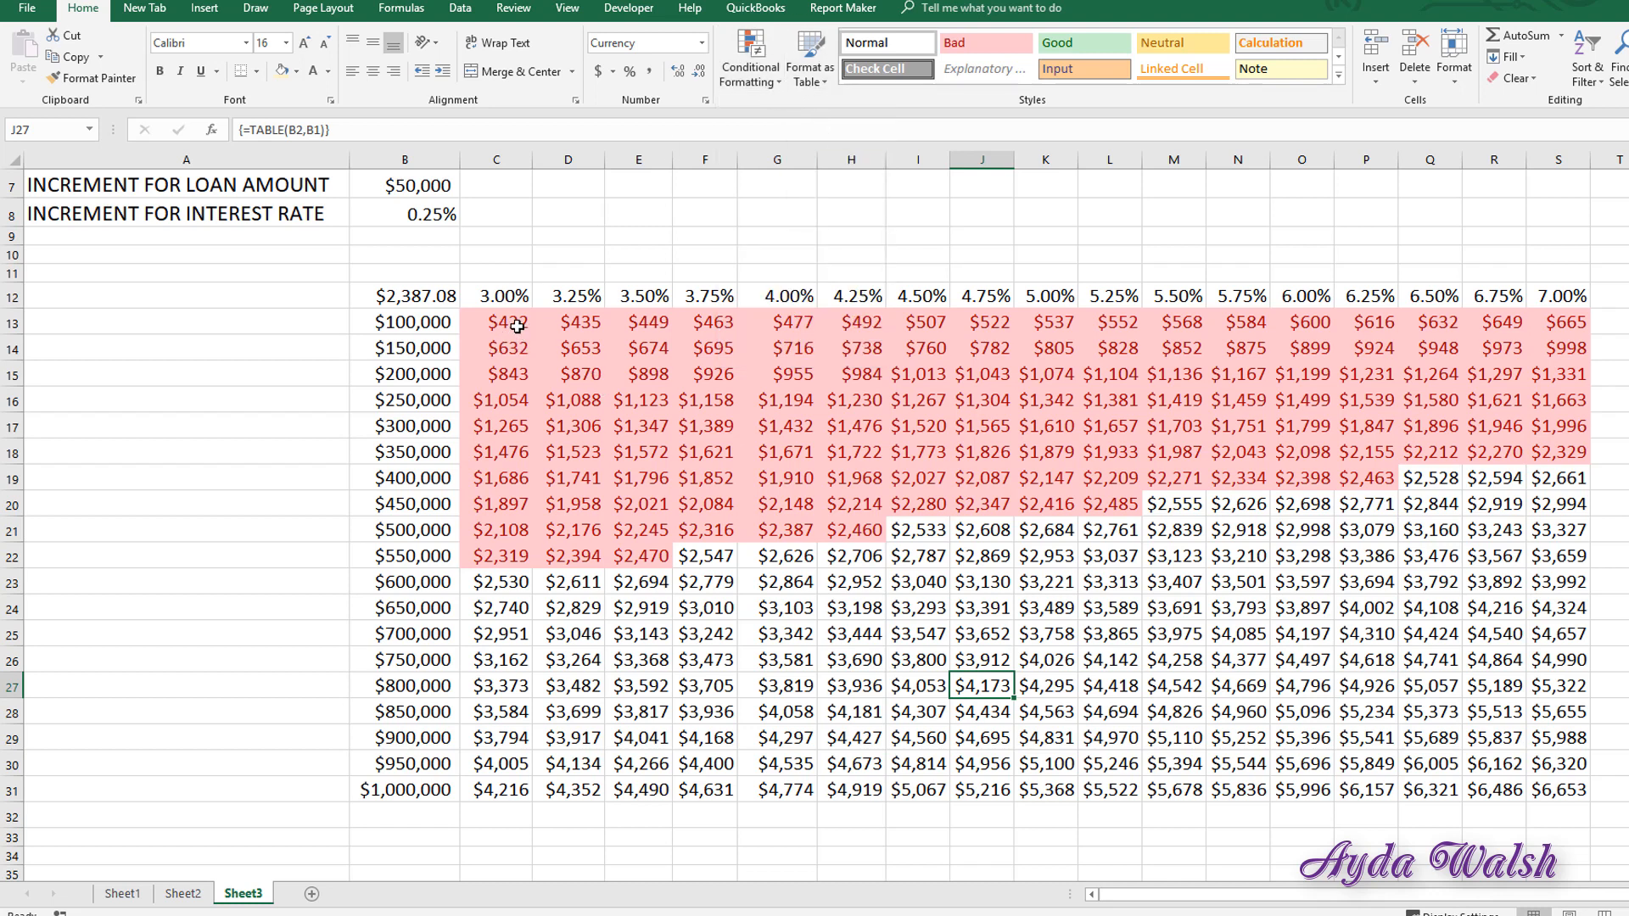
pyautogui.moveTo(517, 327); pyautogui.dragTo(1570, 794)
pyautogui.click(777, 75)
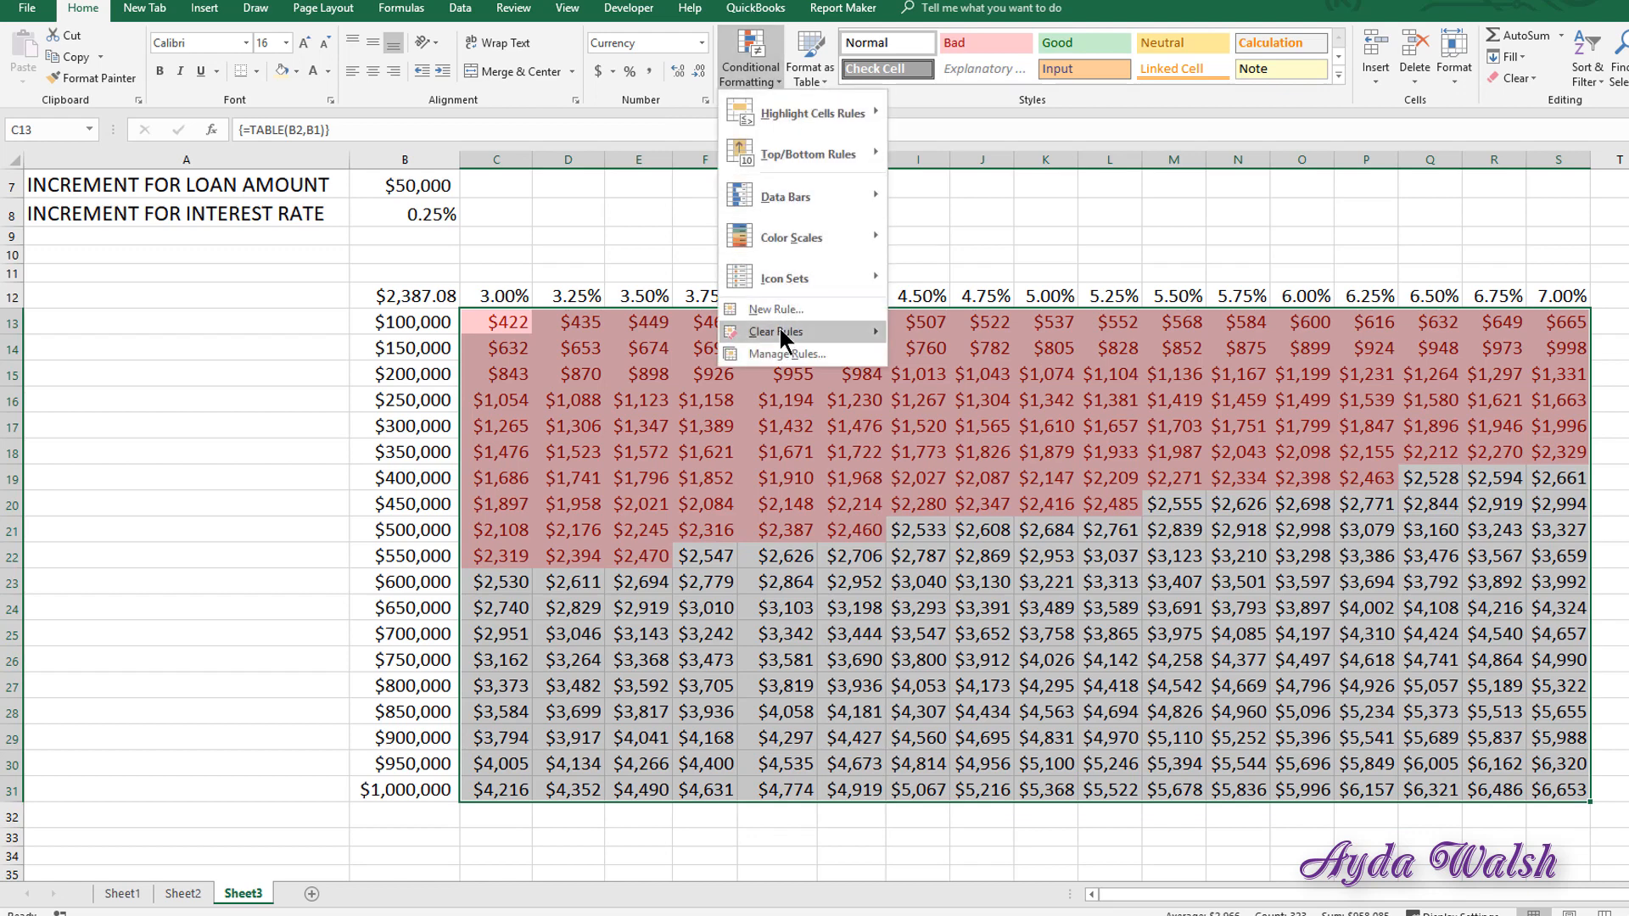
pyautogui.moveTo(779, 330)
pyautogui.click(949, 332)
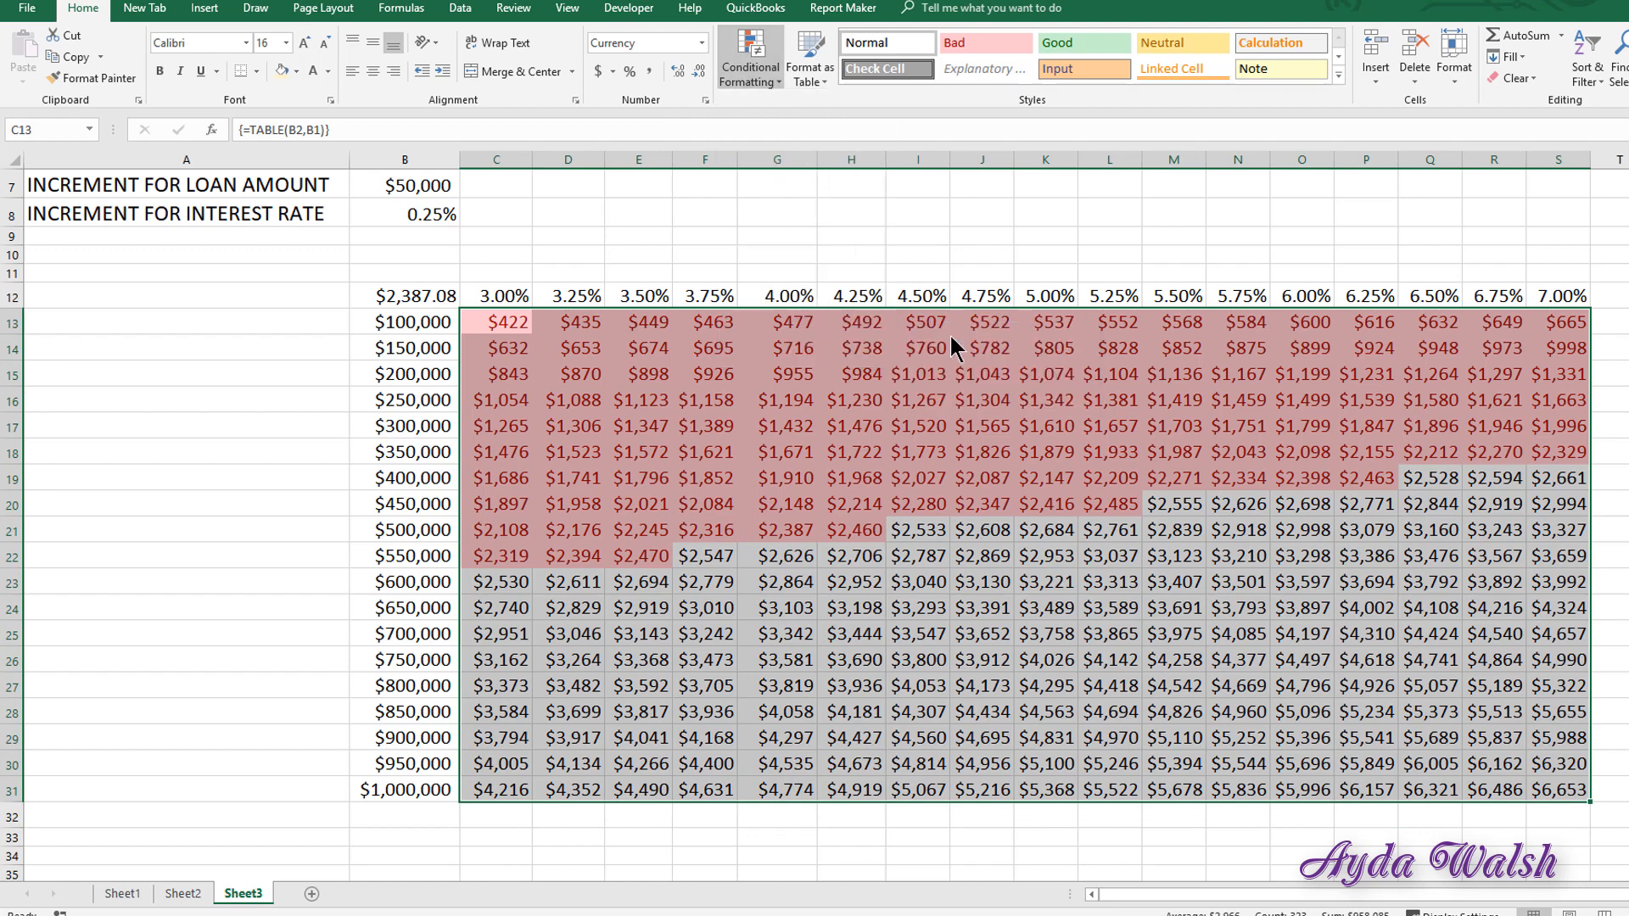
pyautogui.click(246, 370)
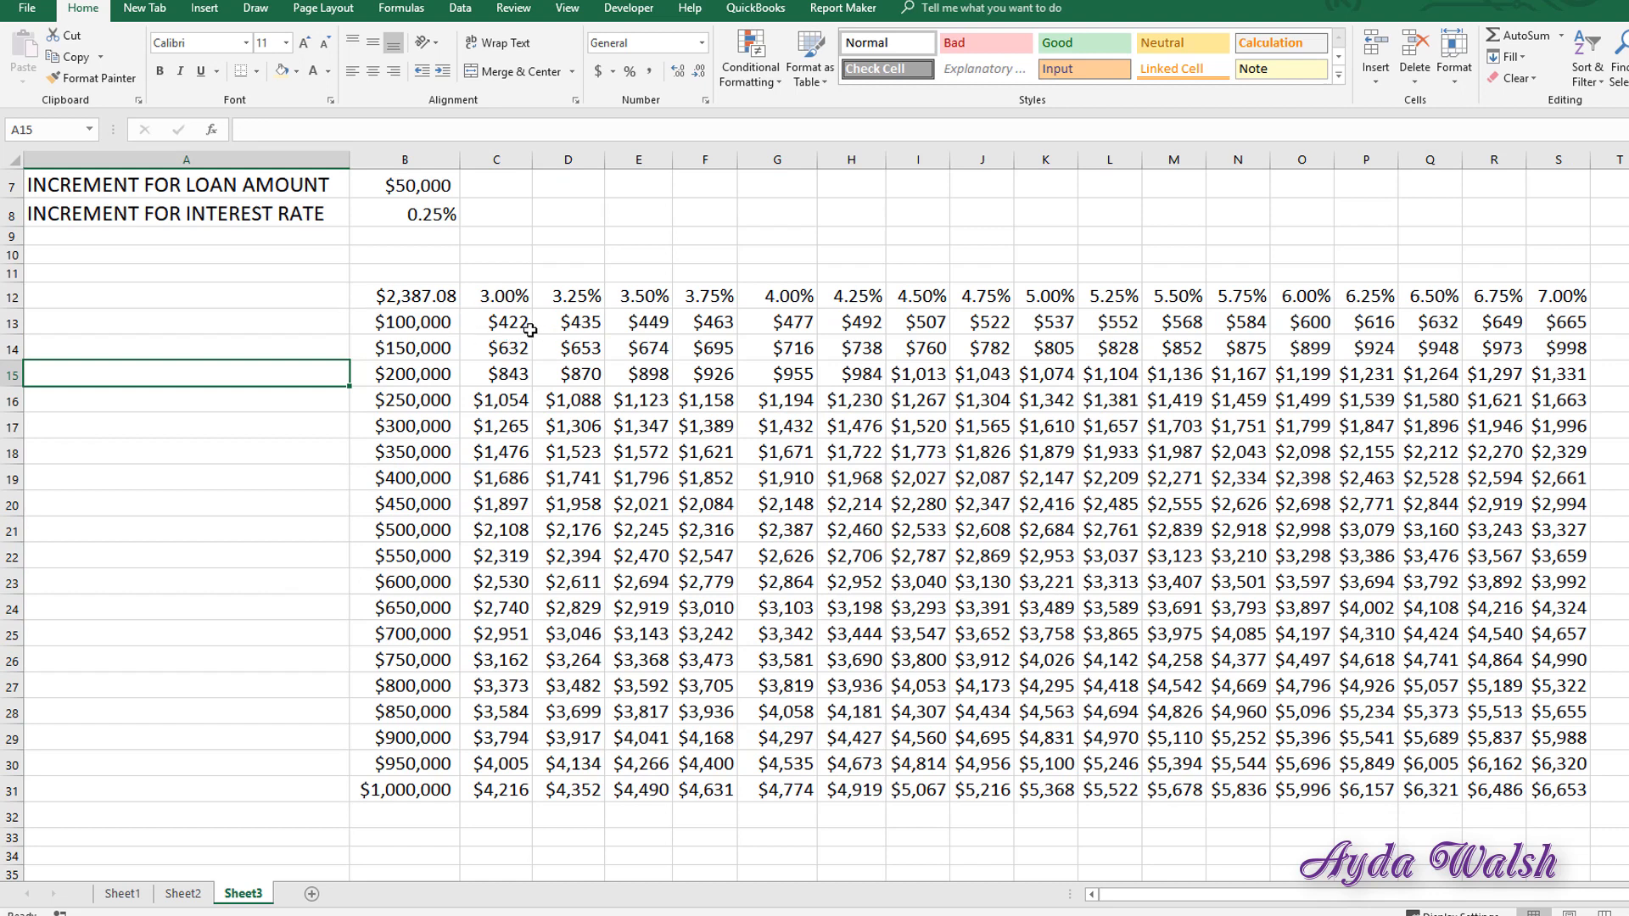
# Highlight the payments in C13:S31 that are less than 2500, using Light Red Fill with Dark Red Text
pyautogui.moveTo(521, 331); pyautogui.dragTo(1570, 793)
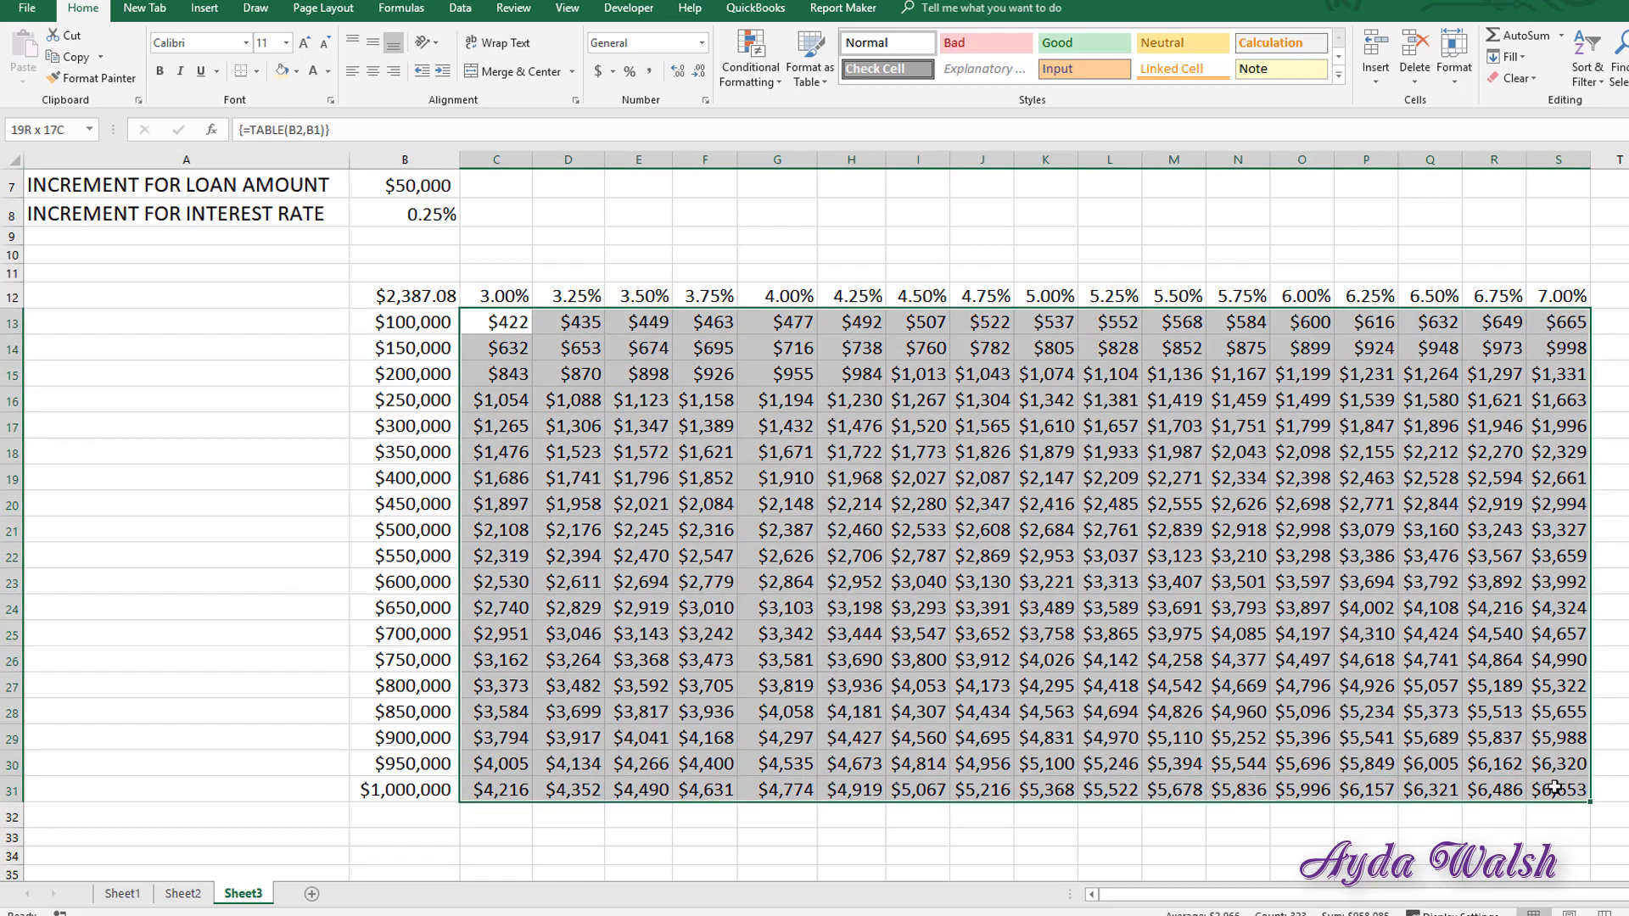
pyautogui.click(761, 69)
pyautogui.moveTo(784, 119)
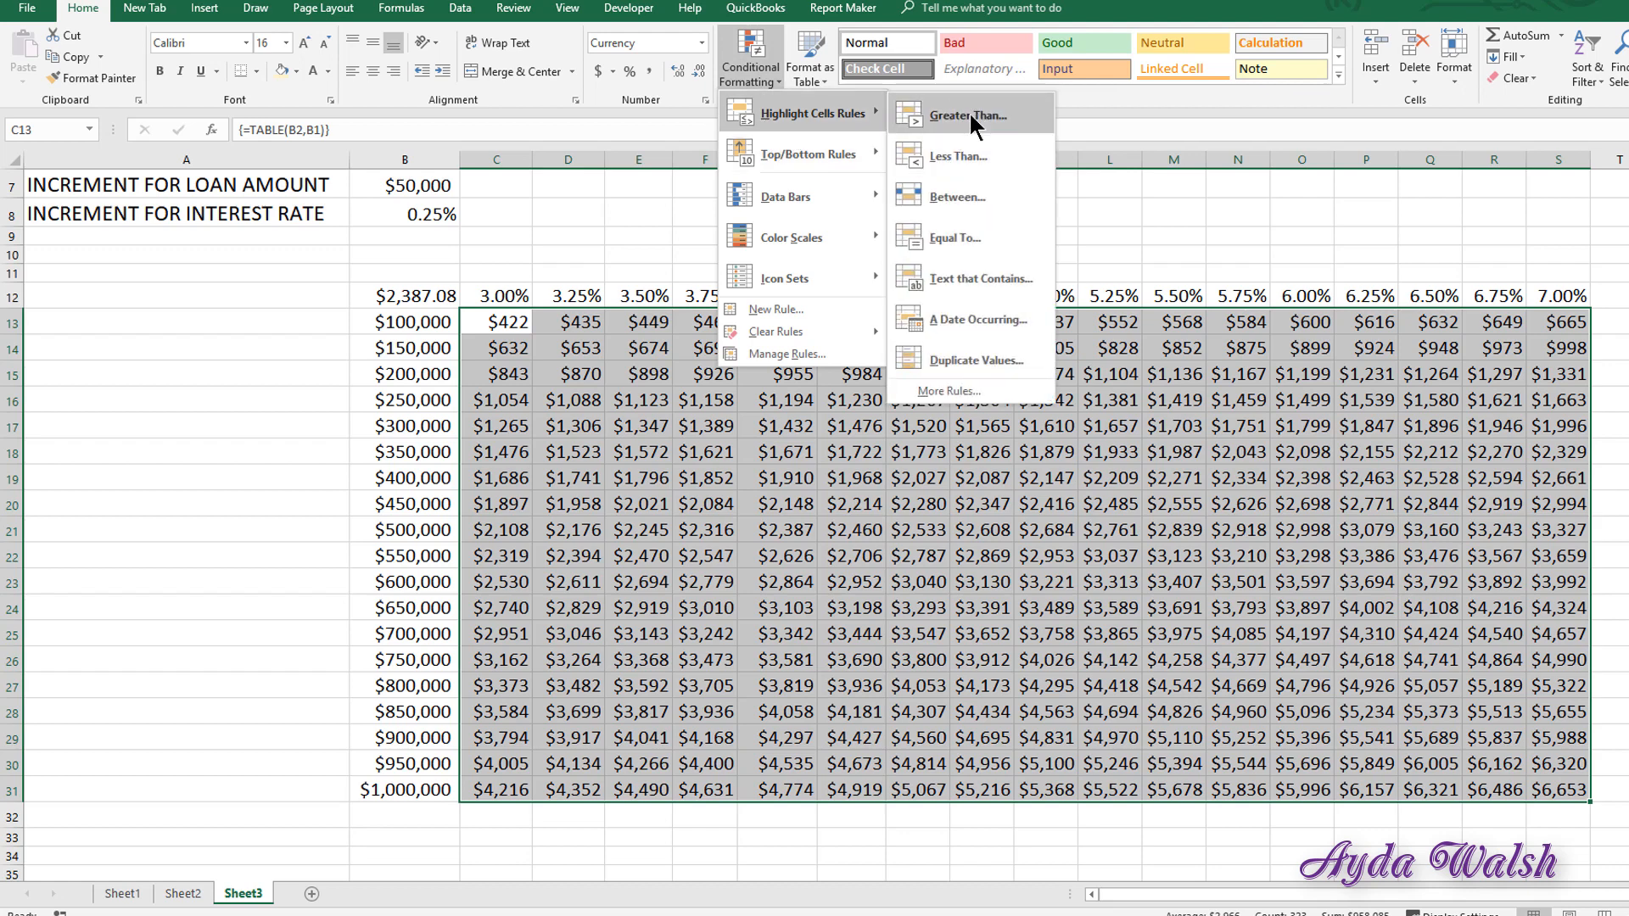
pyautogui.click(956, 163)
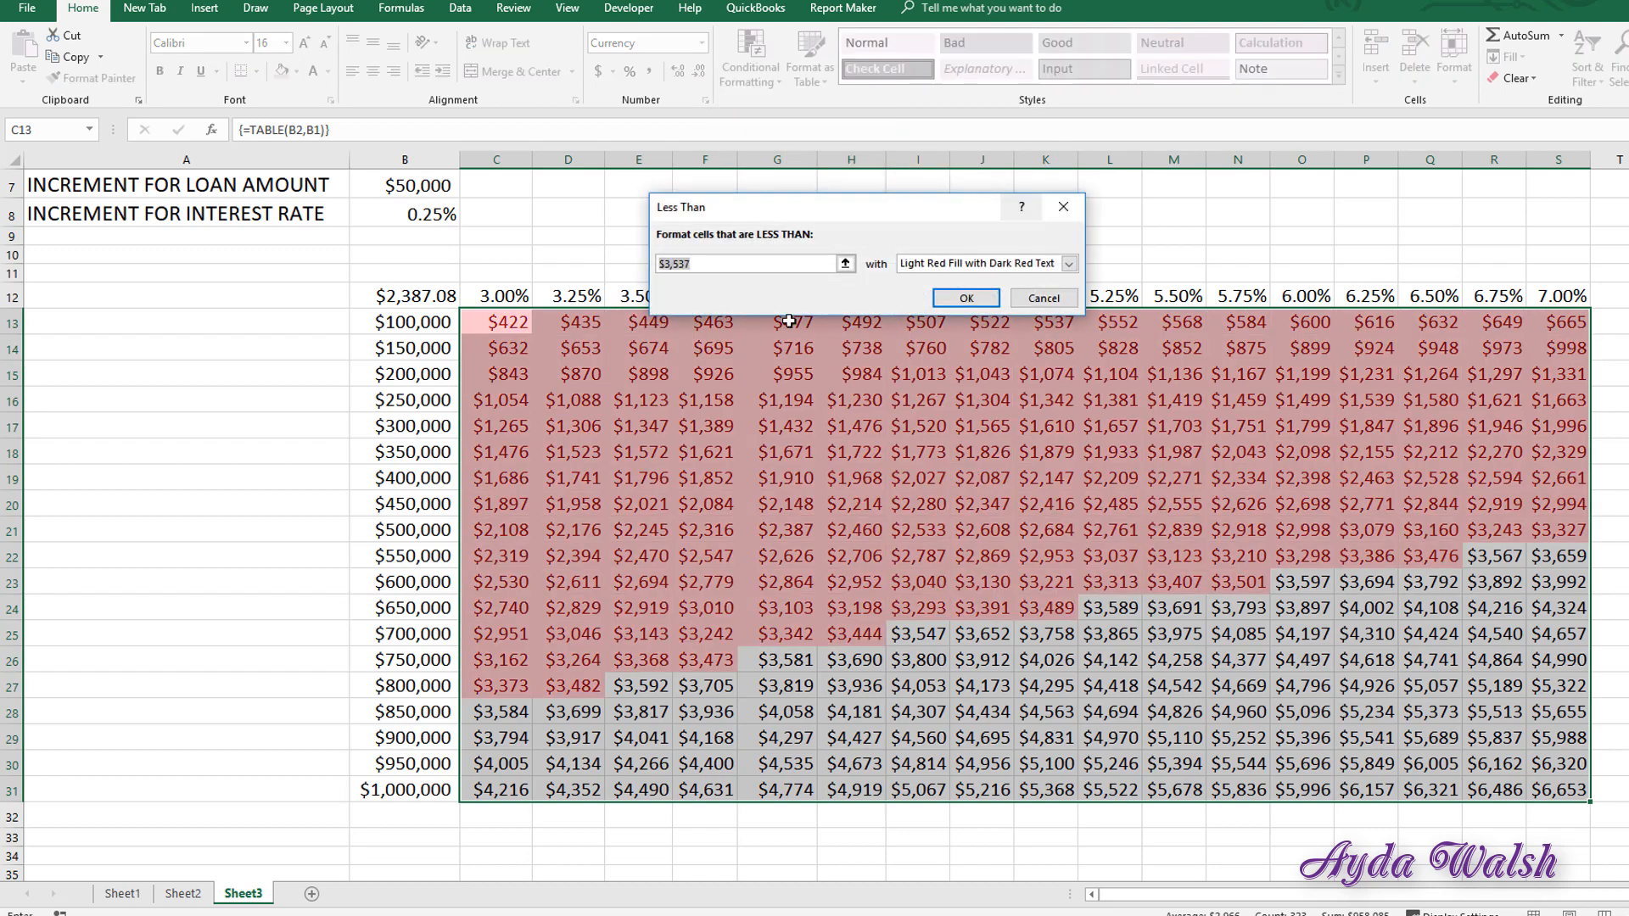
pyautogui.write('2500')
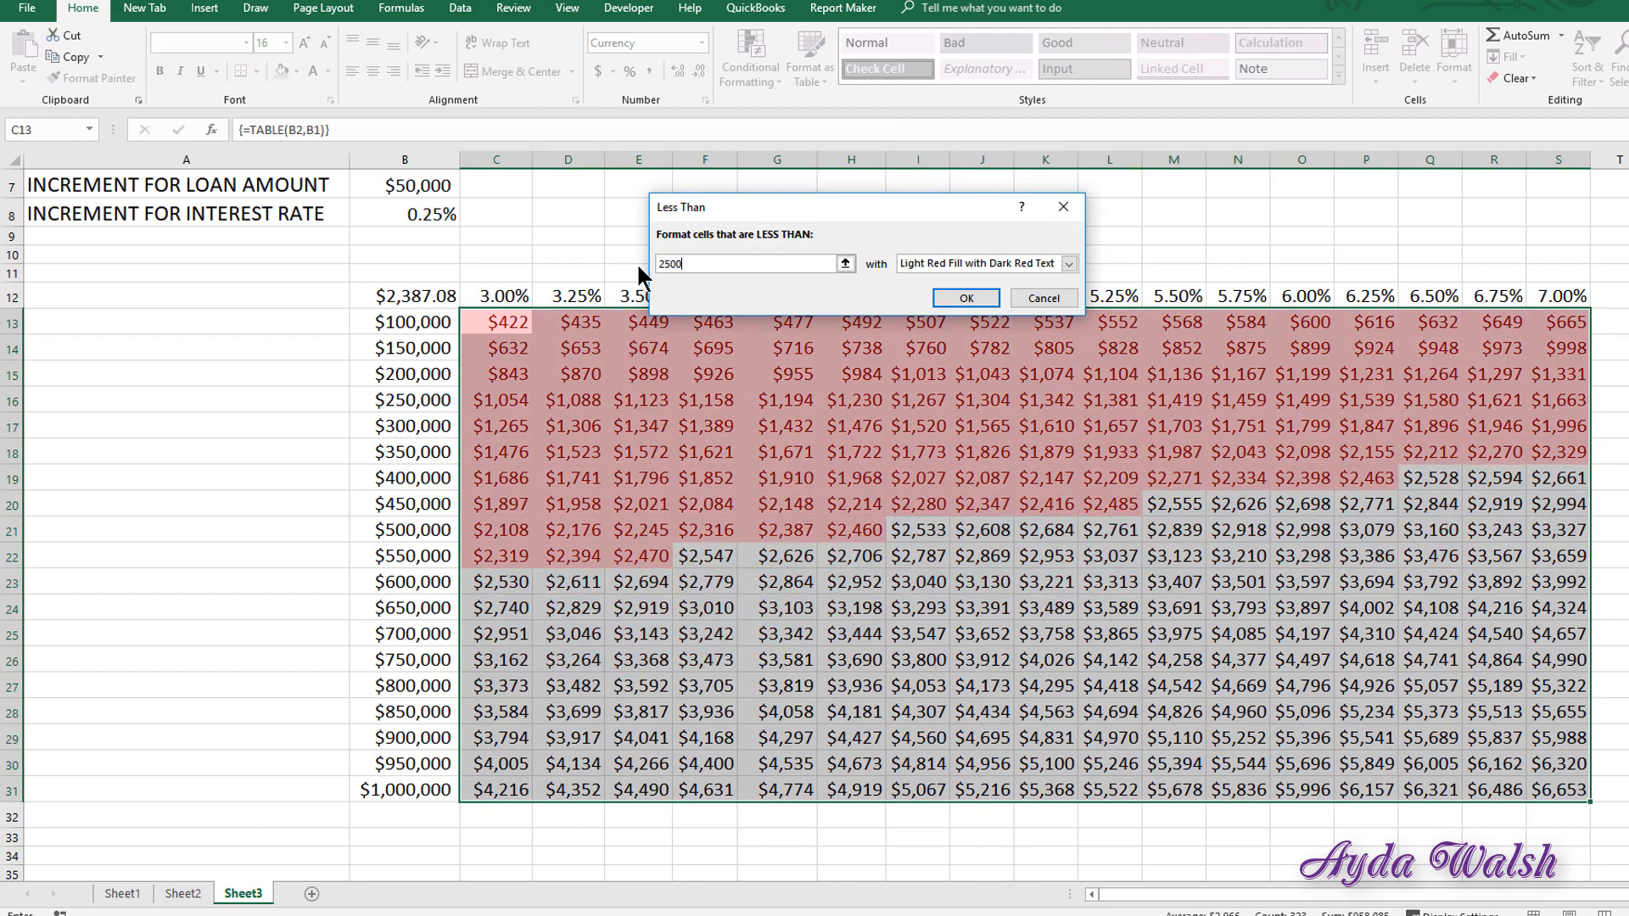
pyautogui.press('Return')
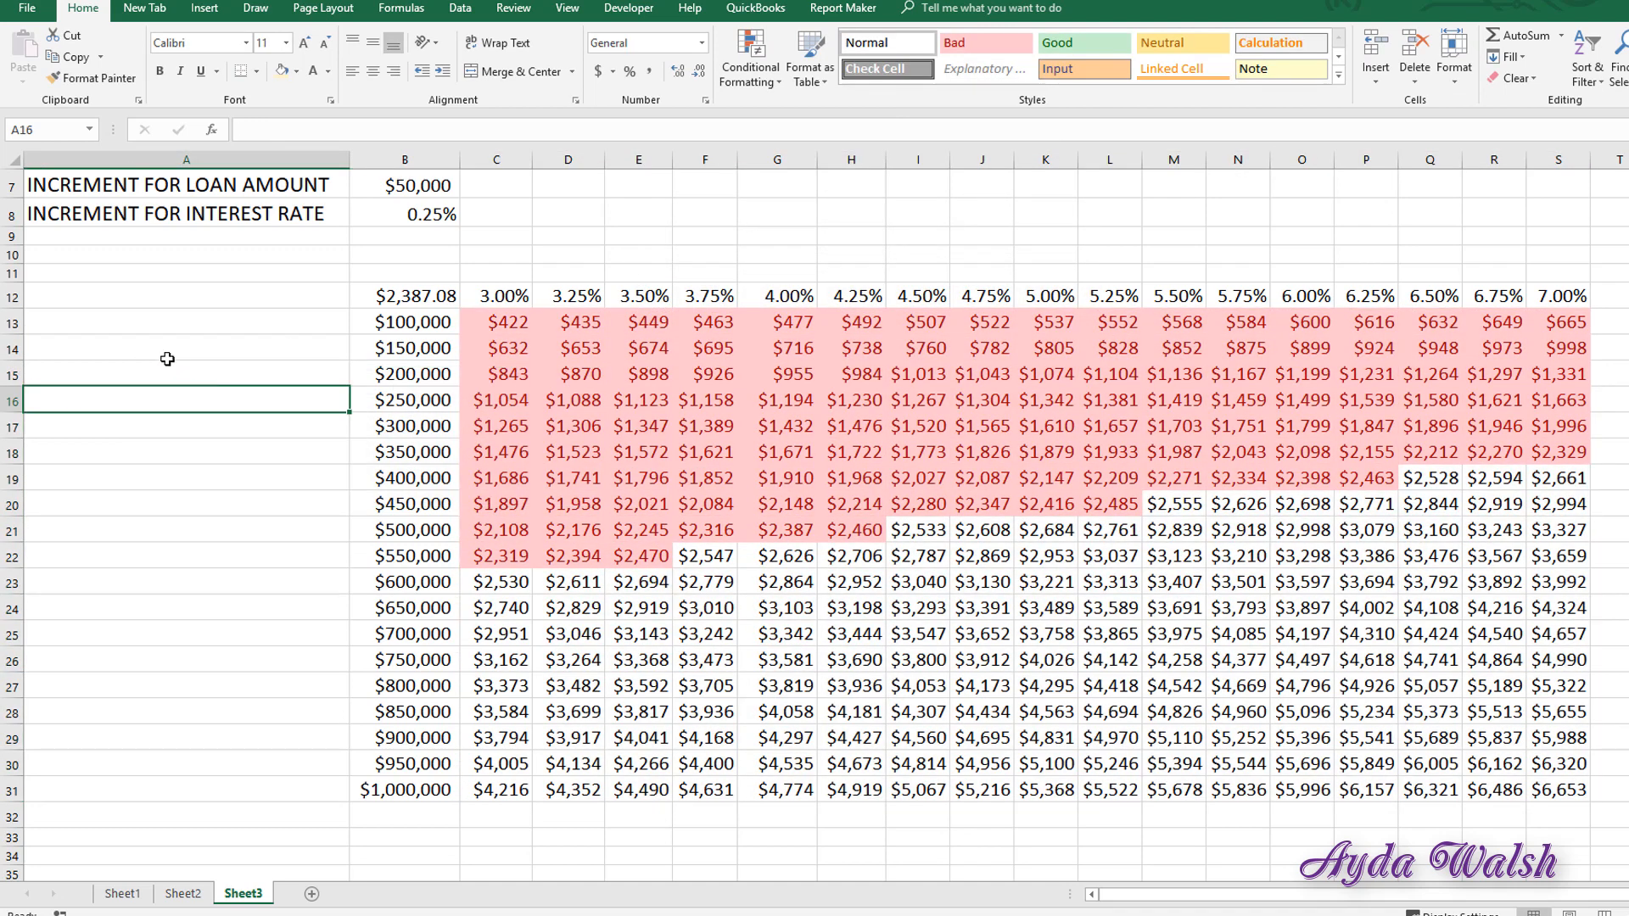
# Review the formula reference in B12 and the $100,000 loan row's payments for interest rates from 3.00% to 6.00%
pyautogui.scroll(2, 677, 333)
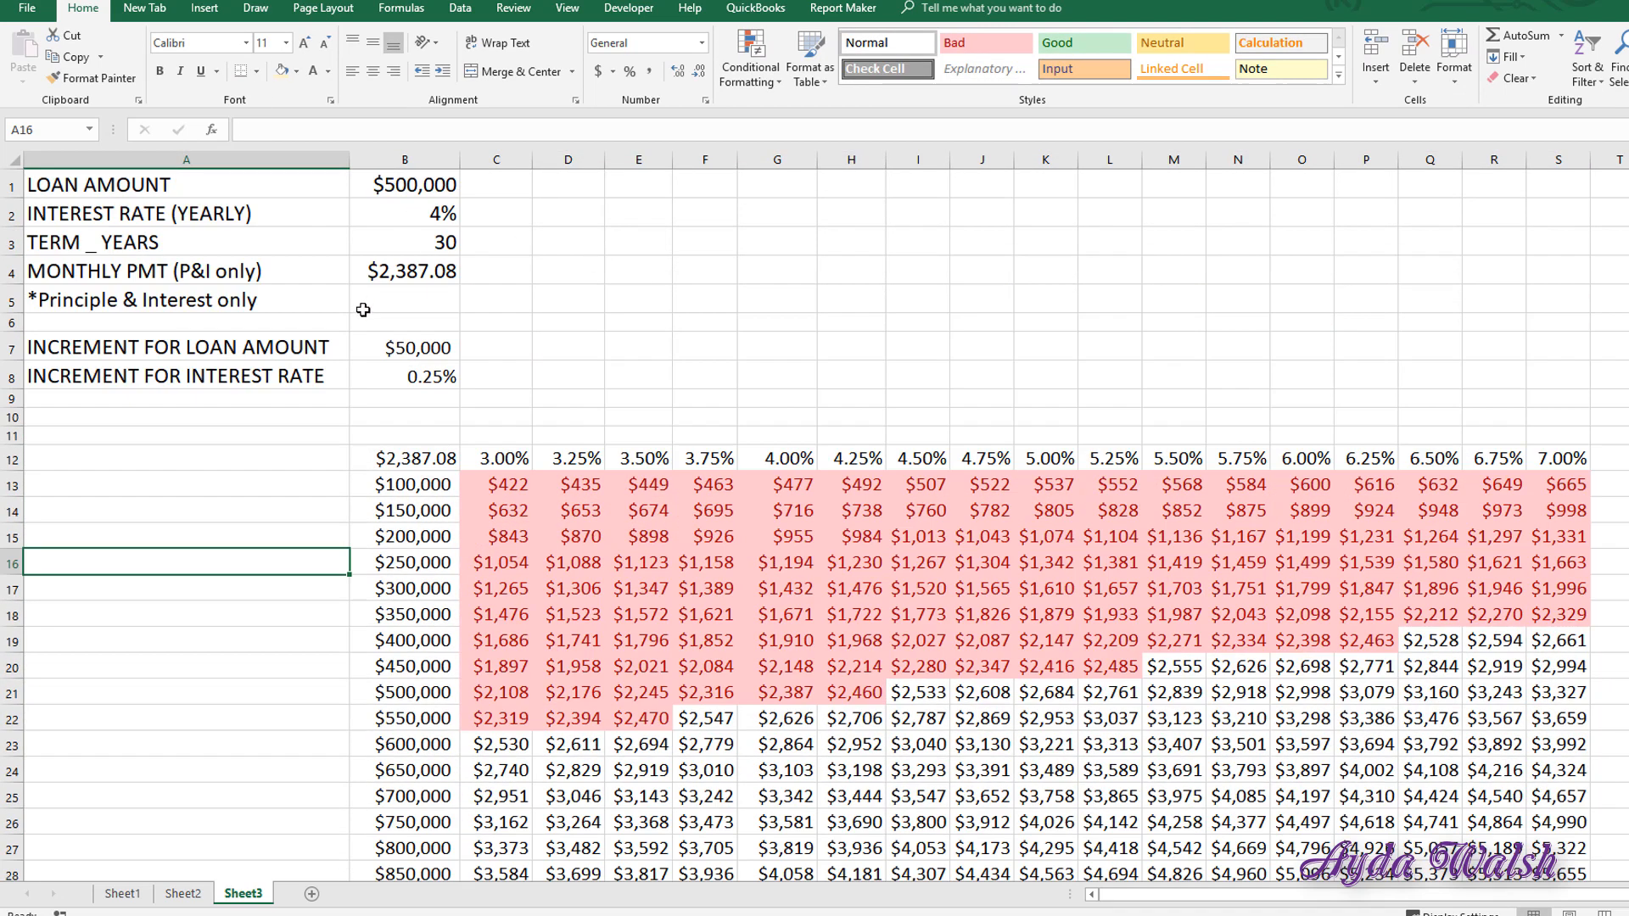
pyautogui.click(418, 459)
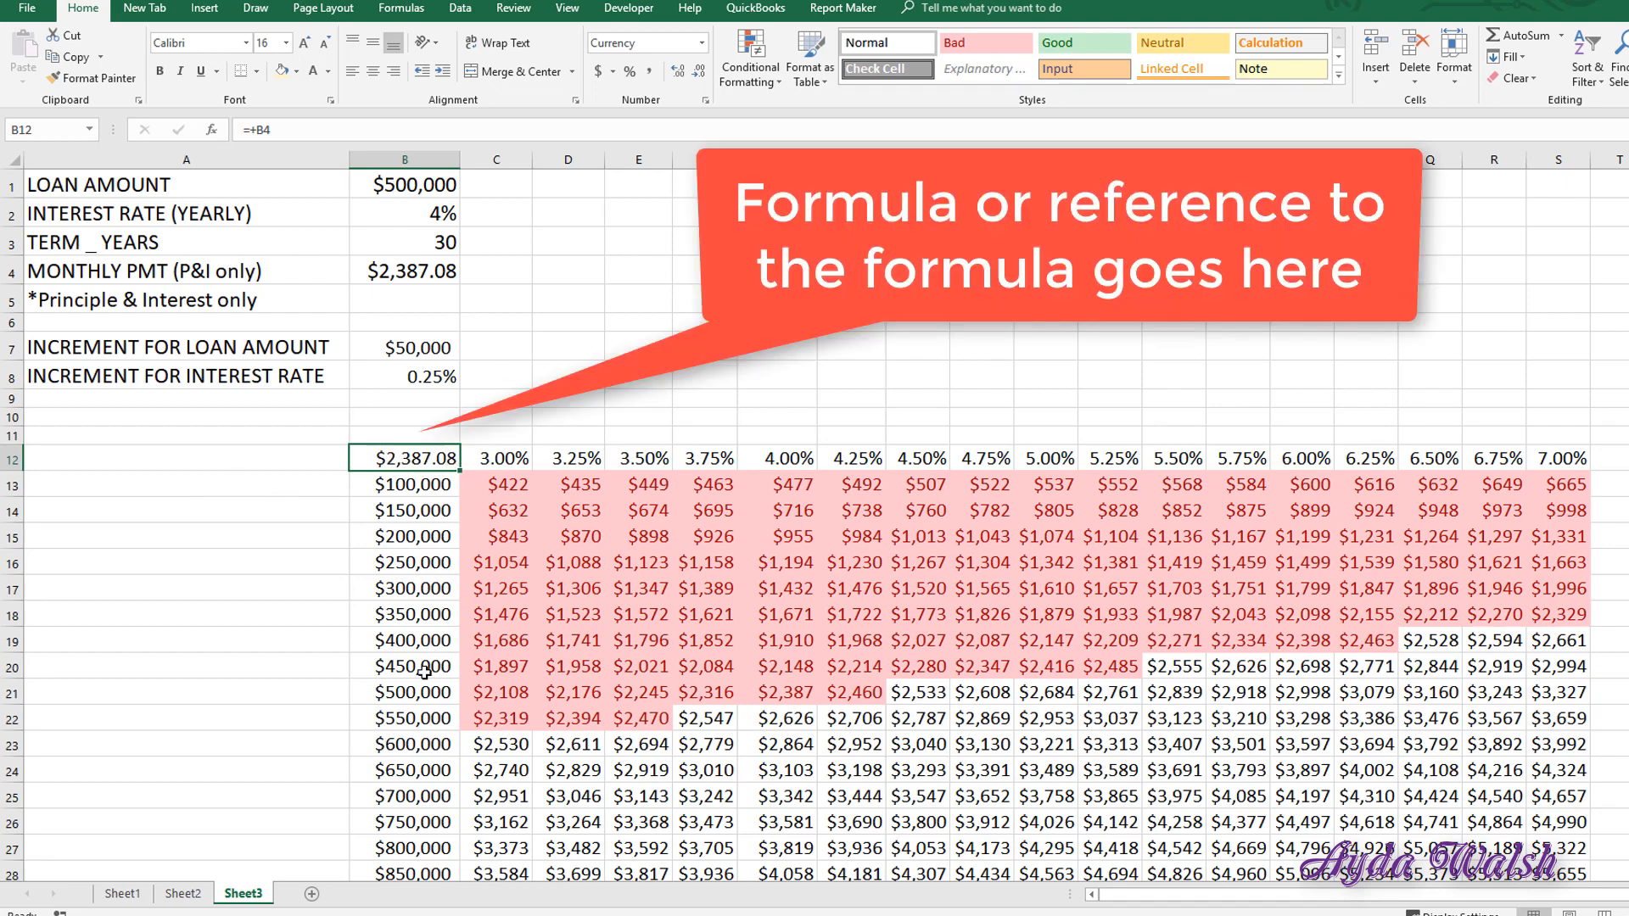
pyautogui.scroll(-4, 1587, 490)
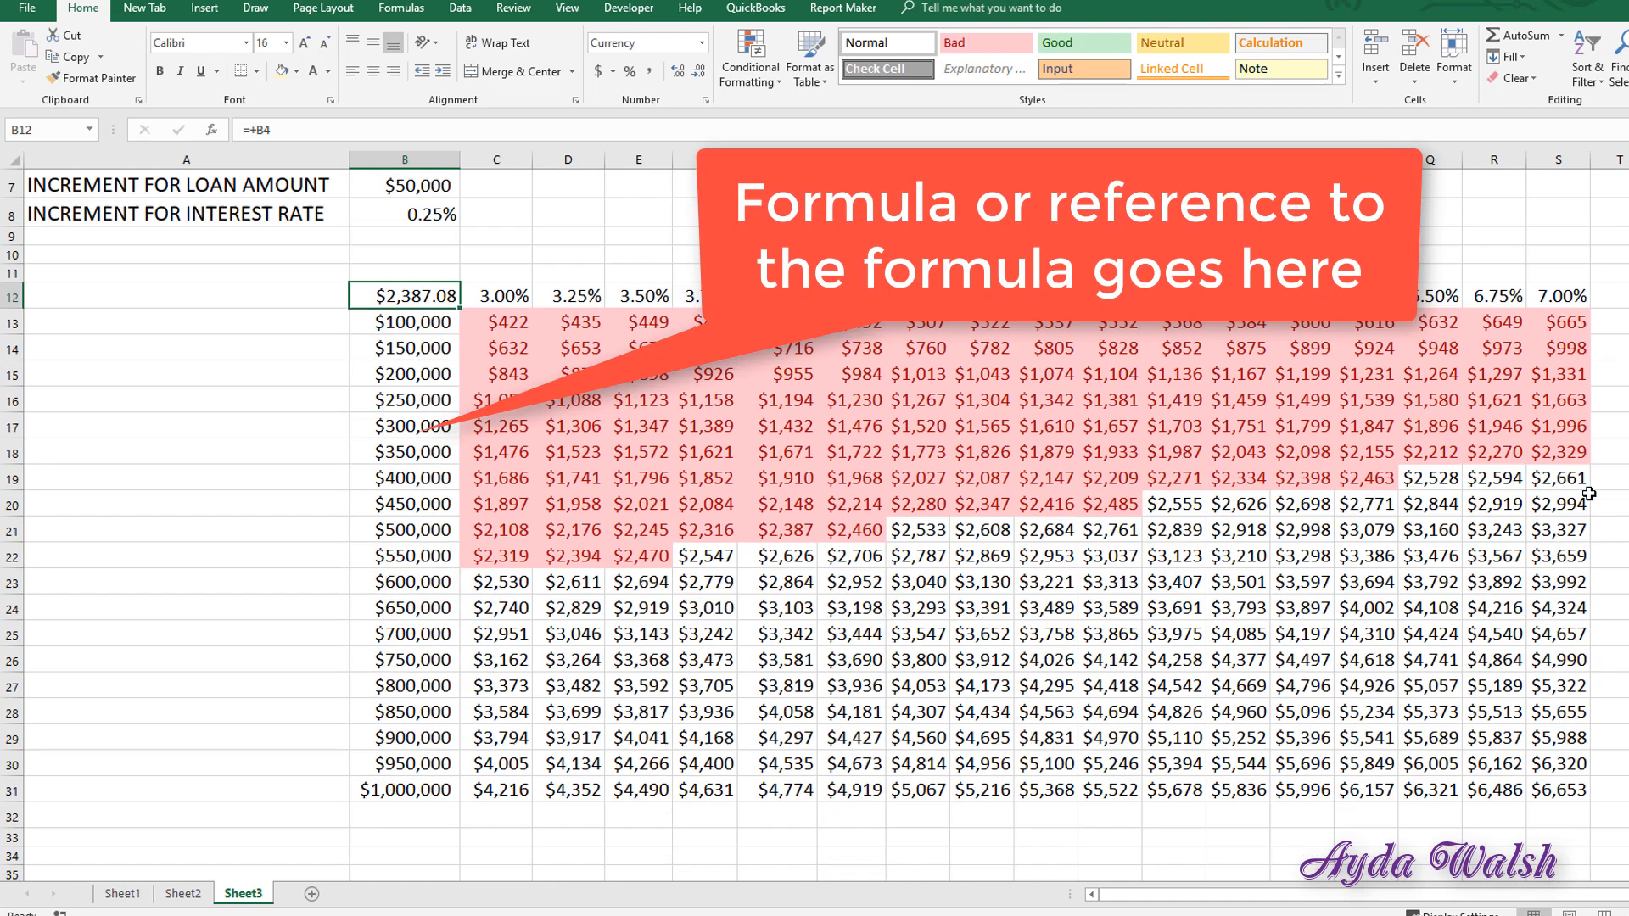
pyautogui.scroll(4, 1591, 395)
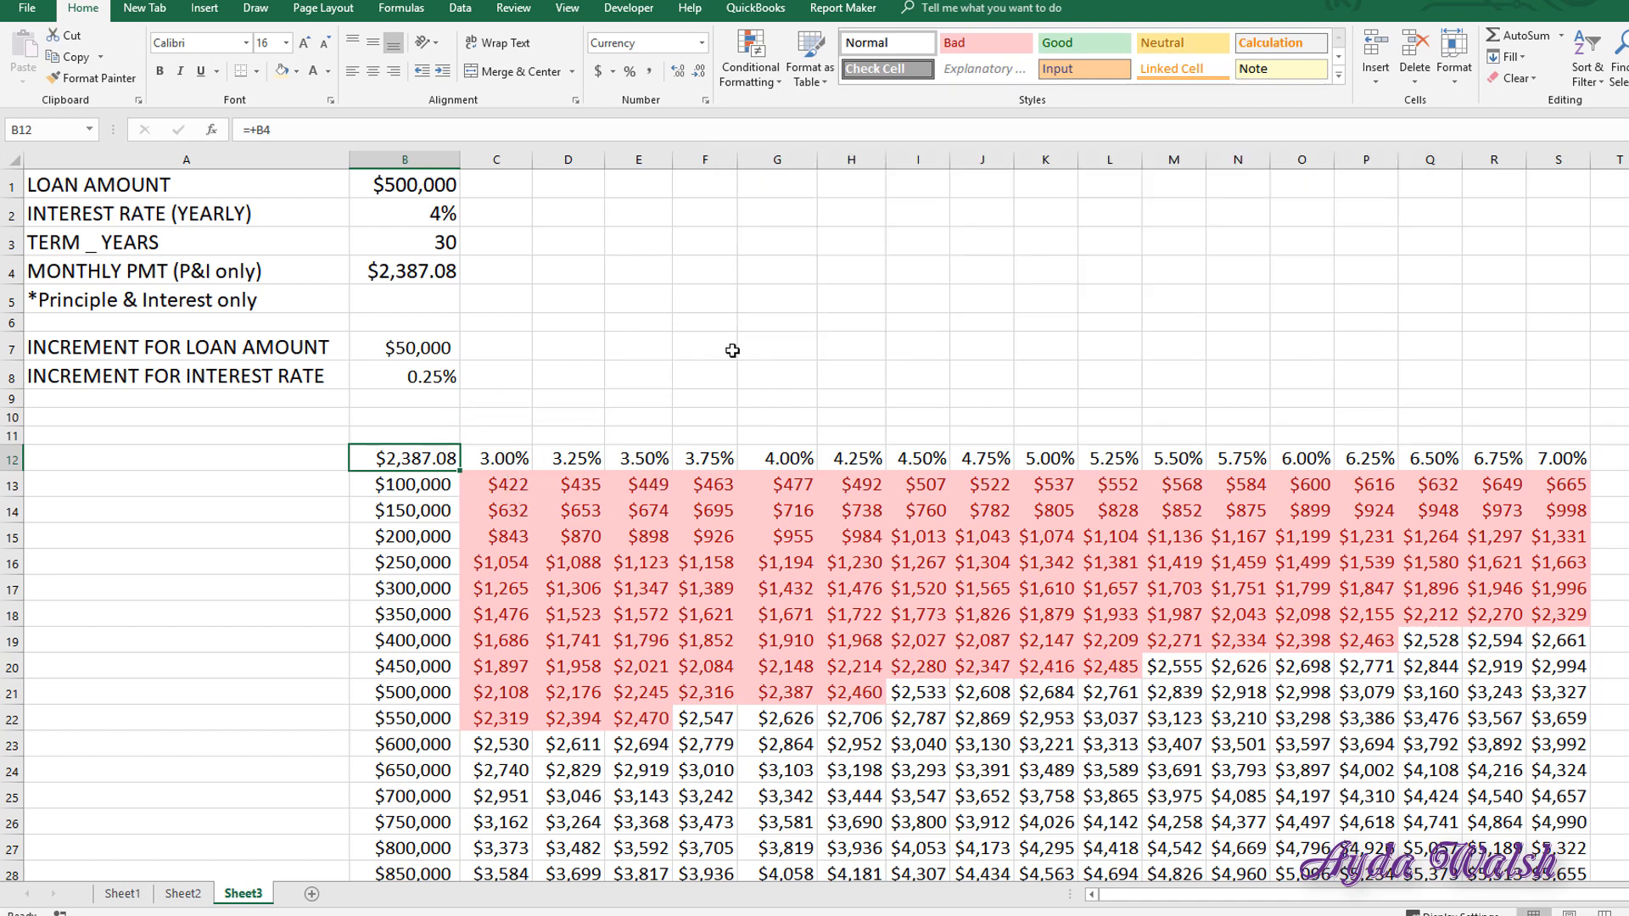
pyautogui.moveTo(398, 485); pyautogui.dragTo(504, 485)
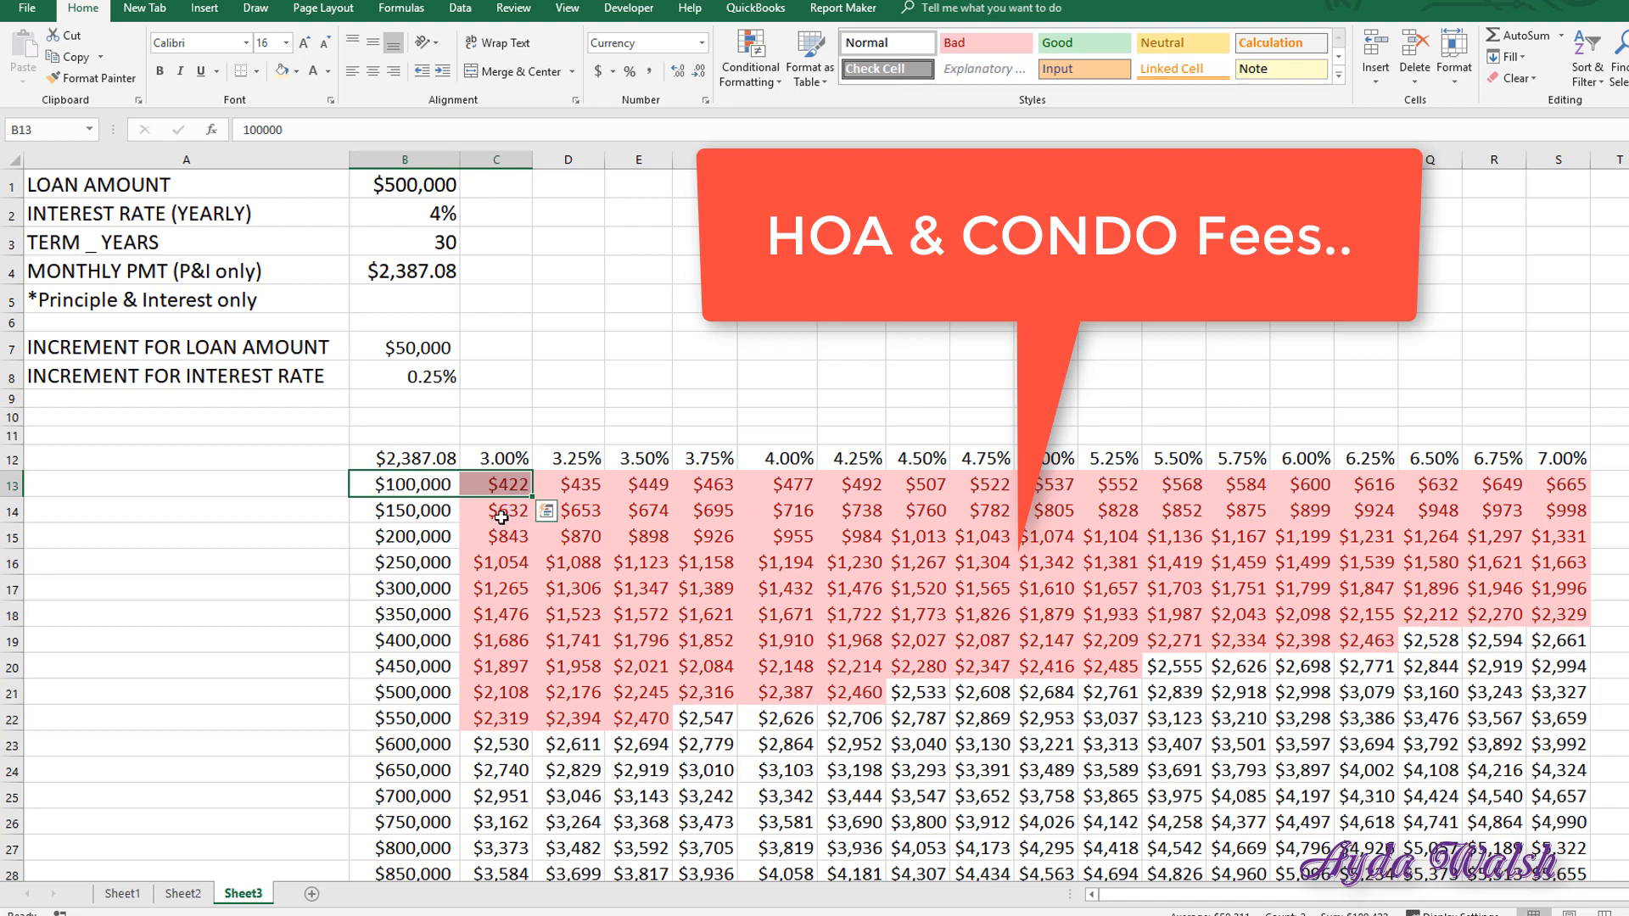
pyautogui.click(1303, 489)
pyautogui.moveTo(1305, 490); pyautogui.dragTo(503, 485)
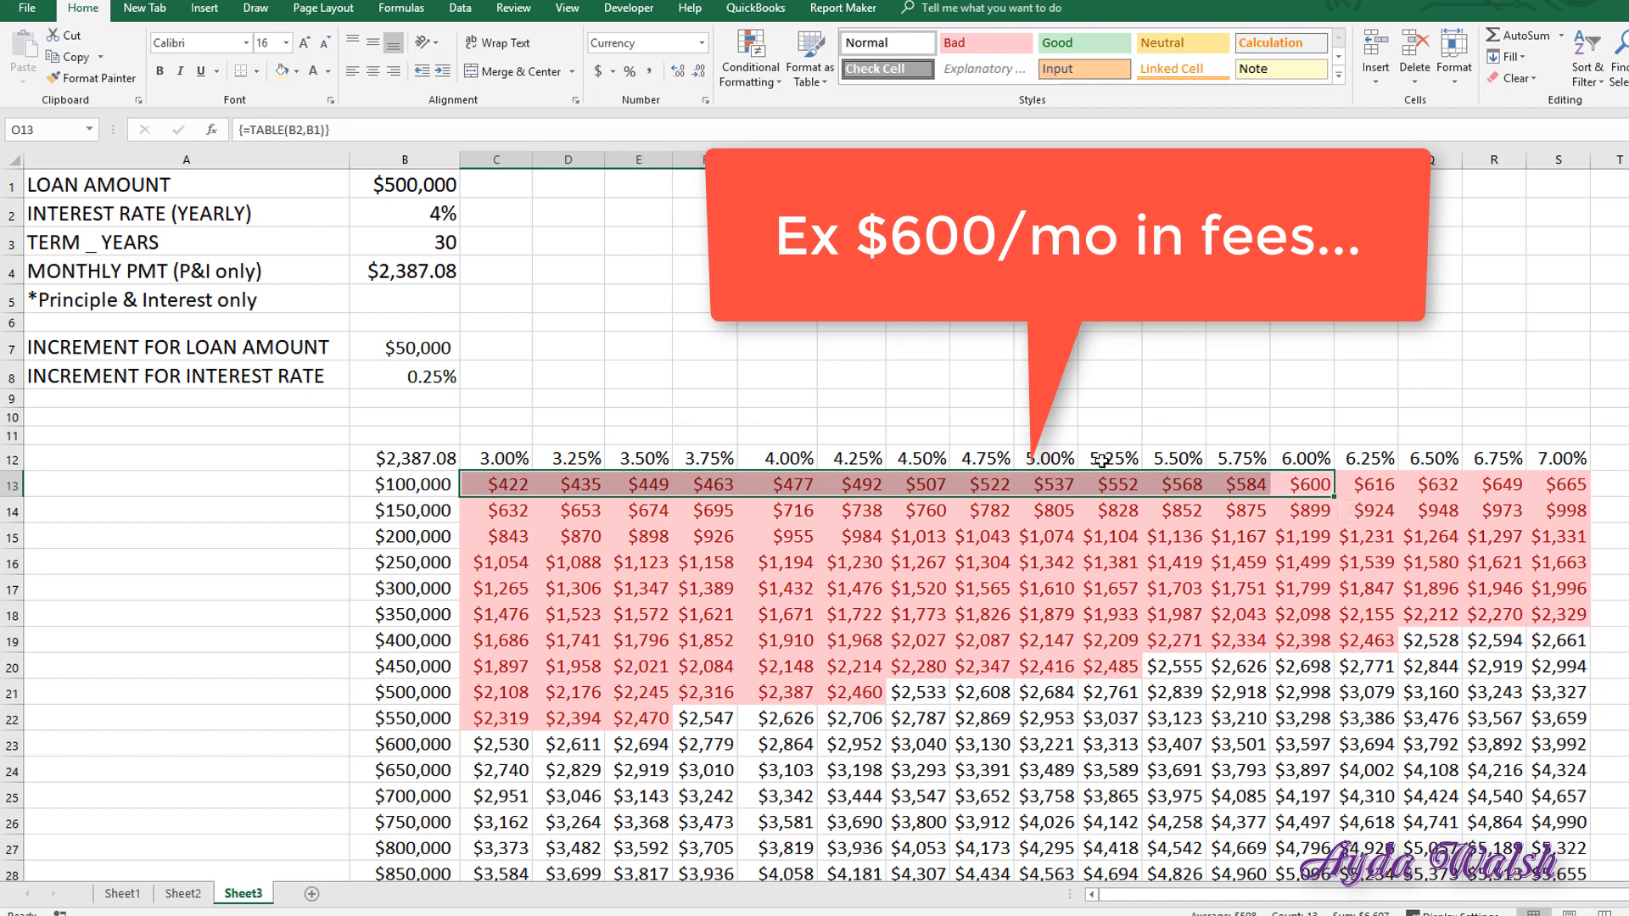
pyautogui.click(1058, 486)
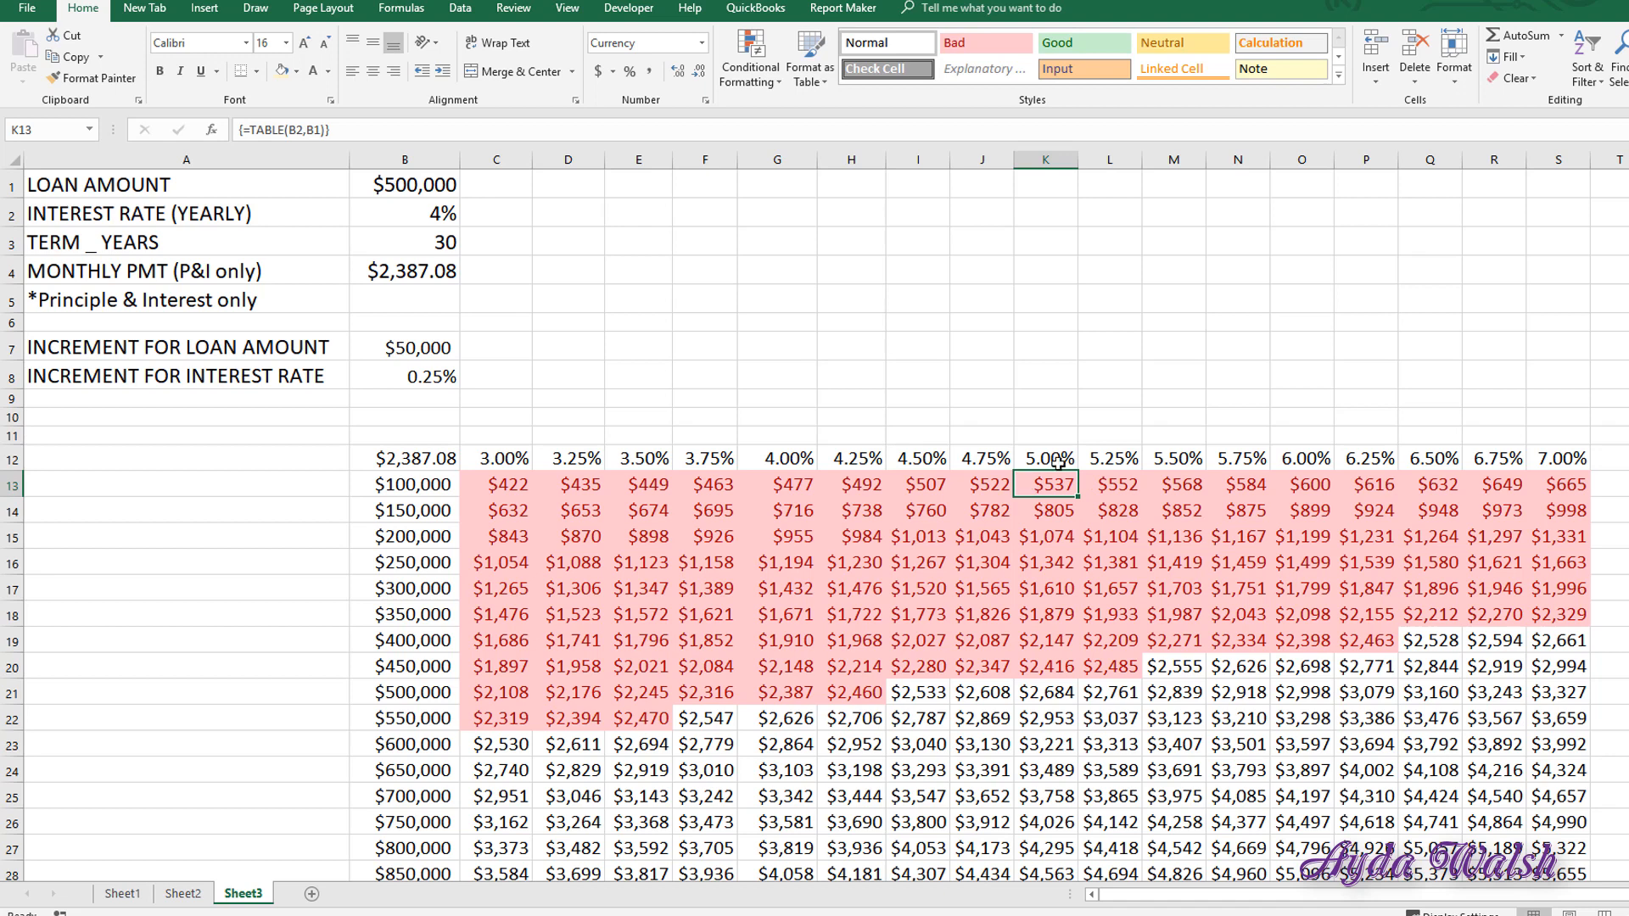
pyautogui.moveTo(1052, 483); pyautogui.dragTo(465, 494)
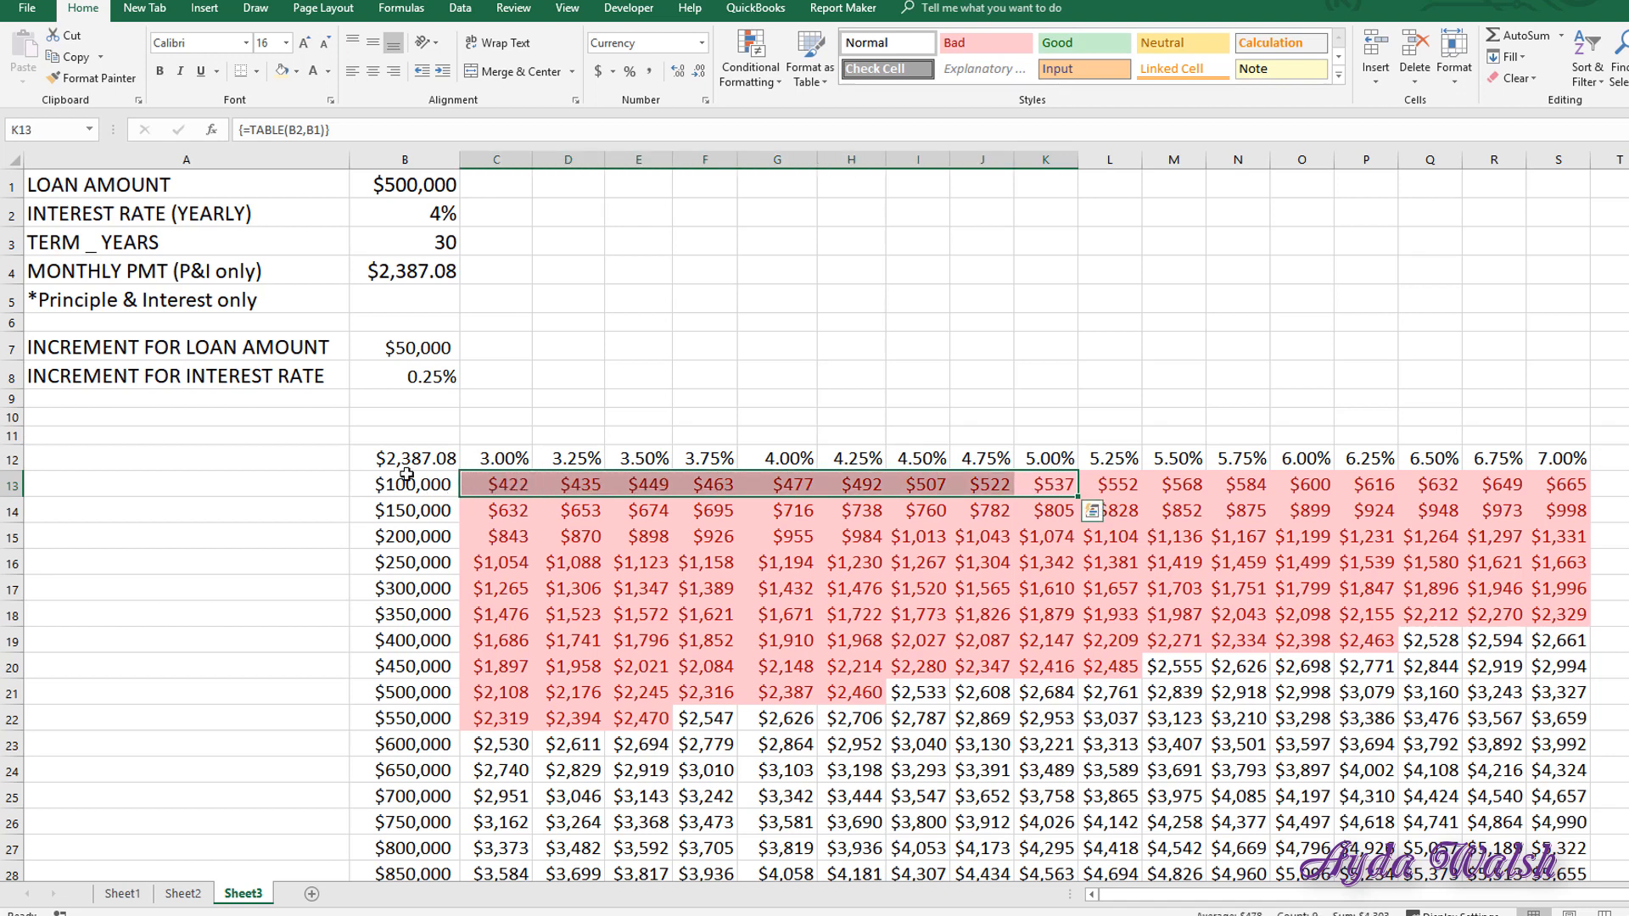
pyautogui.click(1116, 275)
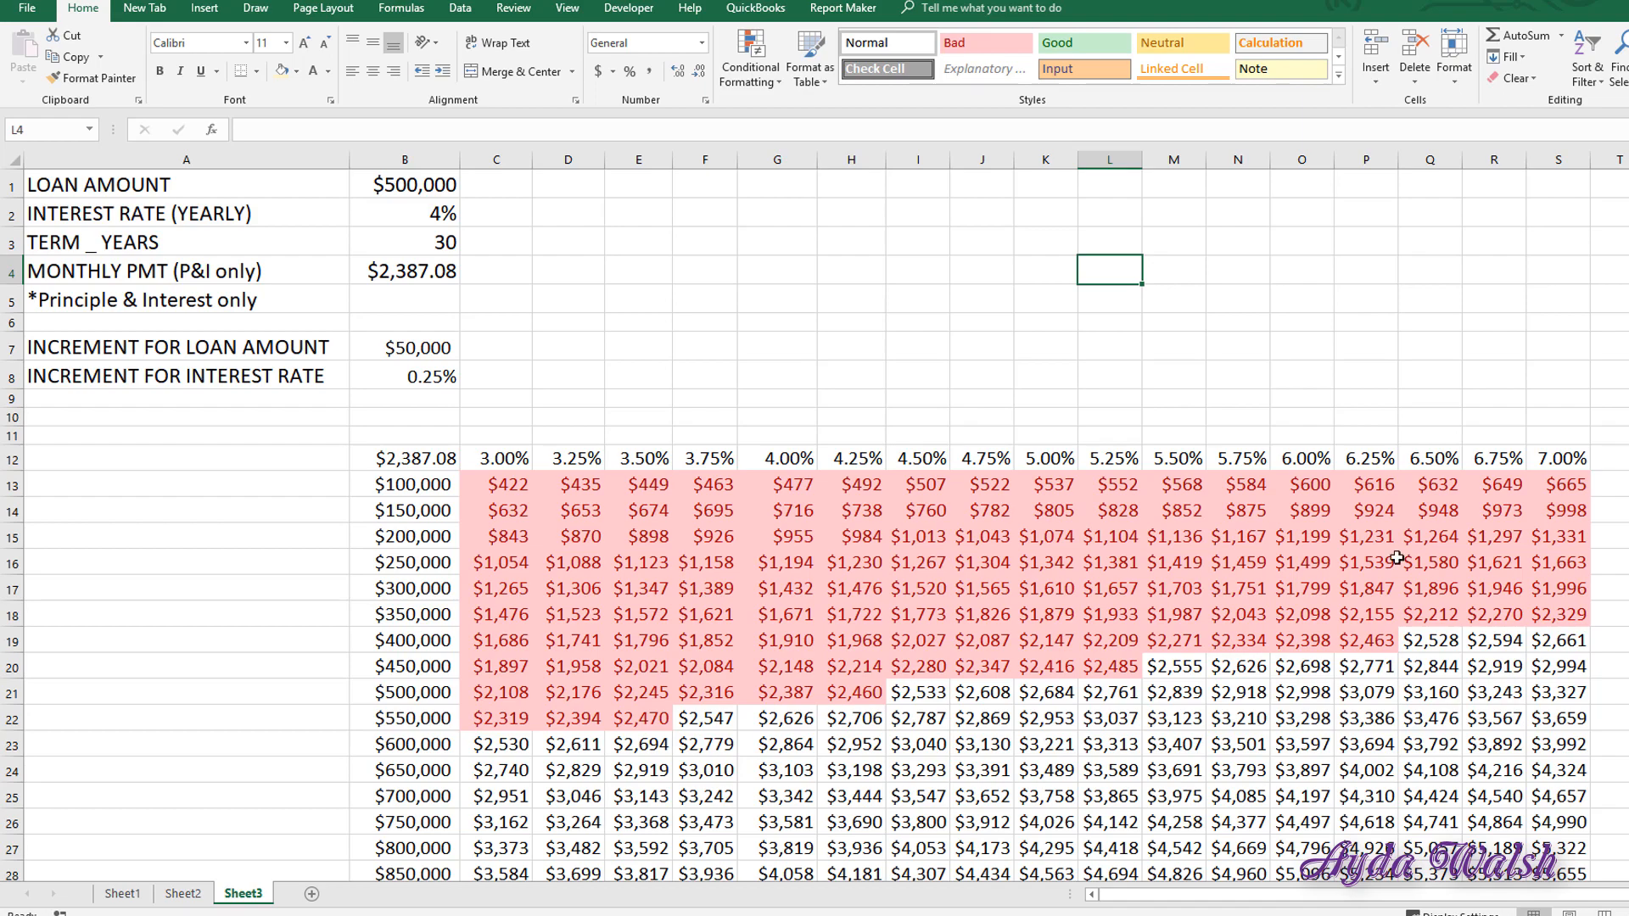
pyautogui.scroll(-2, 1398, 558)
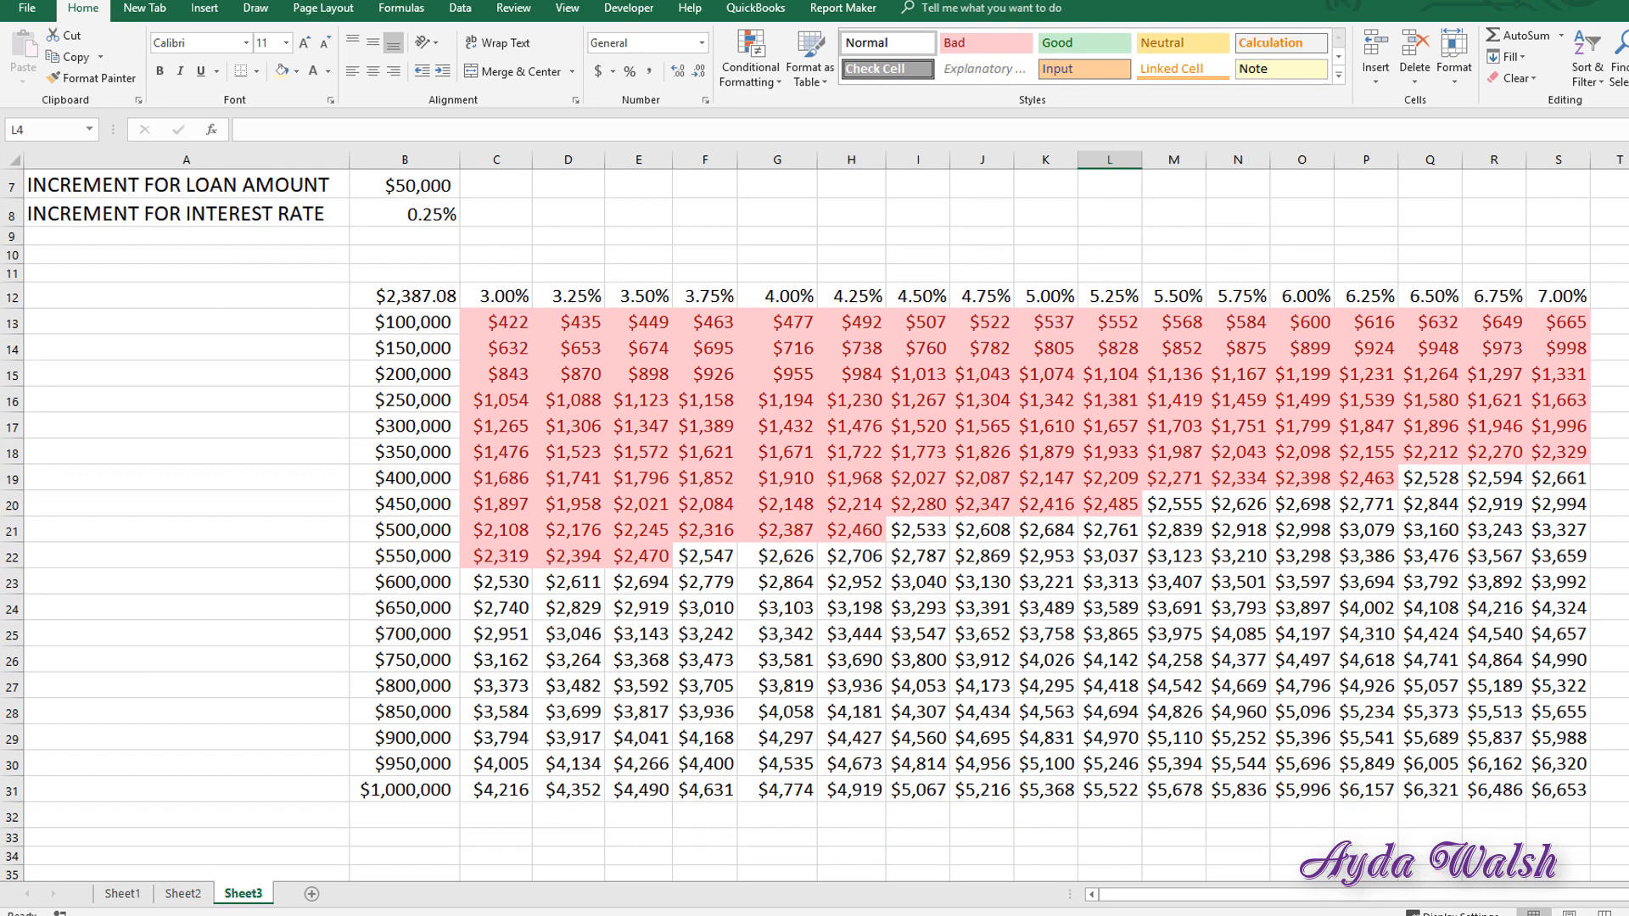